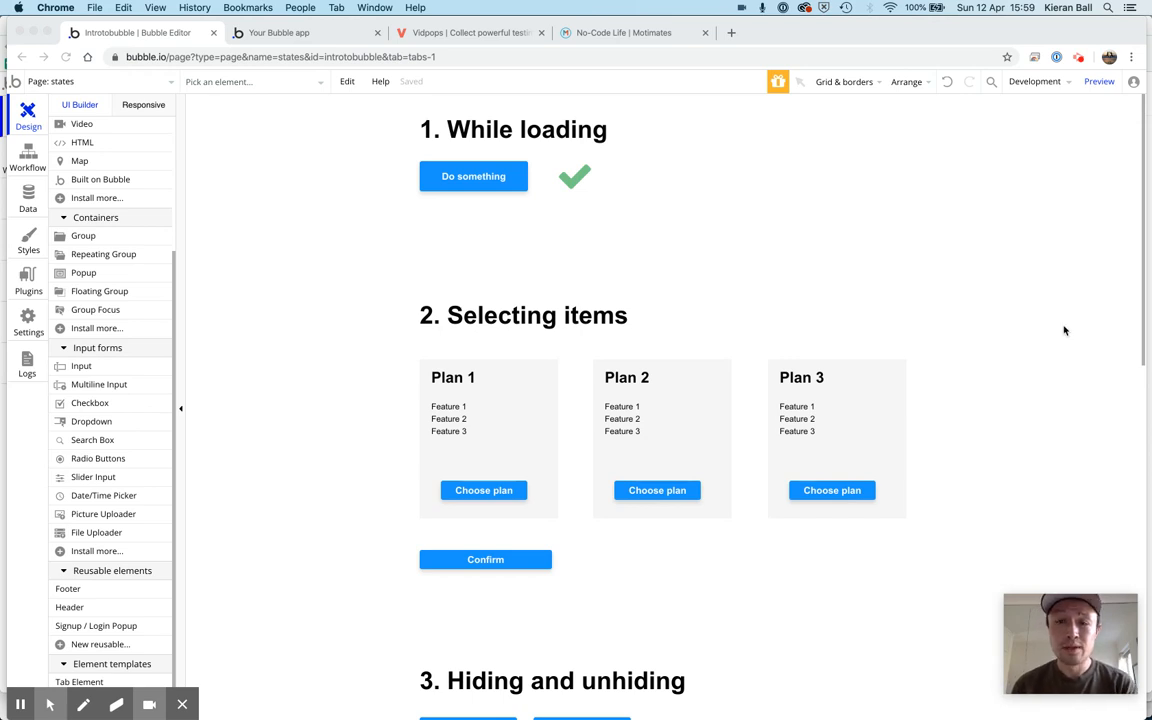
Look through the states page's example sections on loading, selecting items, and hiding and unhiding
{"action": "scroll", "coordinate": [1064, 330], "scroll_direction": "down", "scroll_amount": 6}
{"action": "scroll", "coordinate": [1064, 330], "scroll_direction": "up", "scroll_amount": 6}
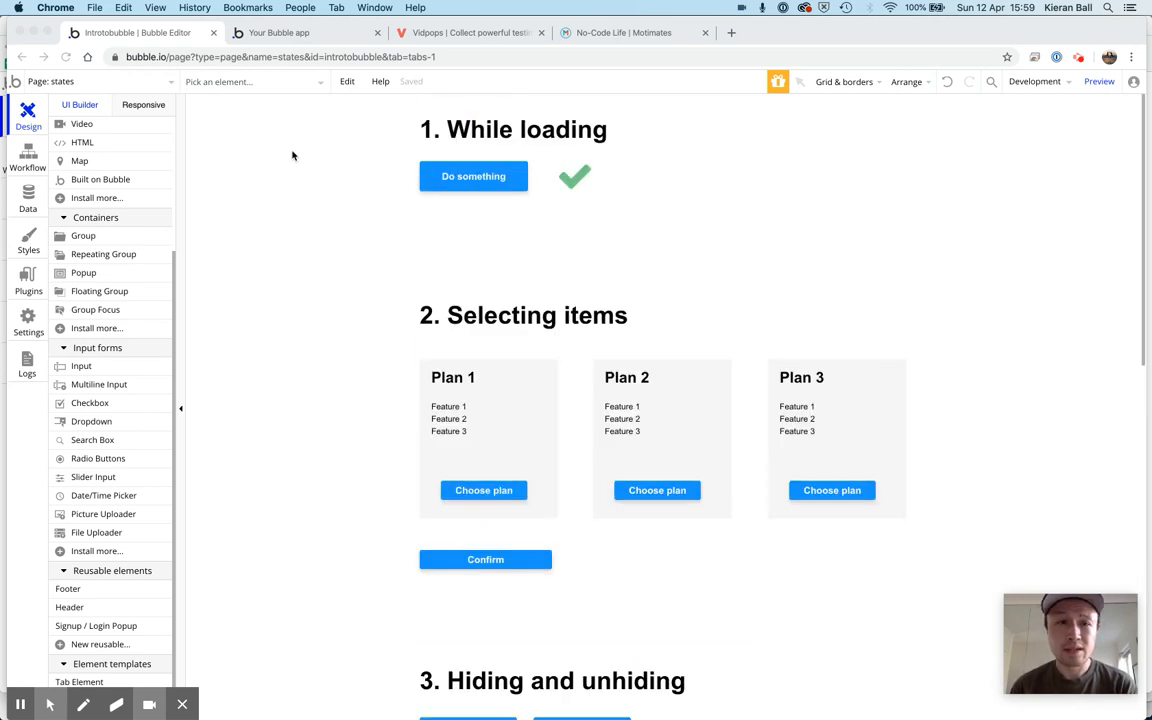
{"action": "scroll", "coordinate": [292, 155], "scroll_direction": "down", "scroll_amount": 5}
{"action": "scroll", "coordinate": [292, 155], "scroll_direction": "up", "scroll_amount": 5}
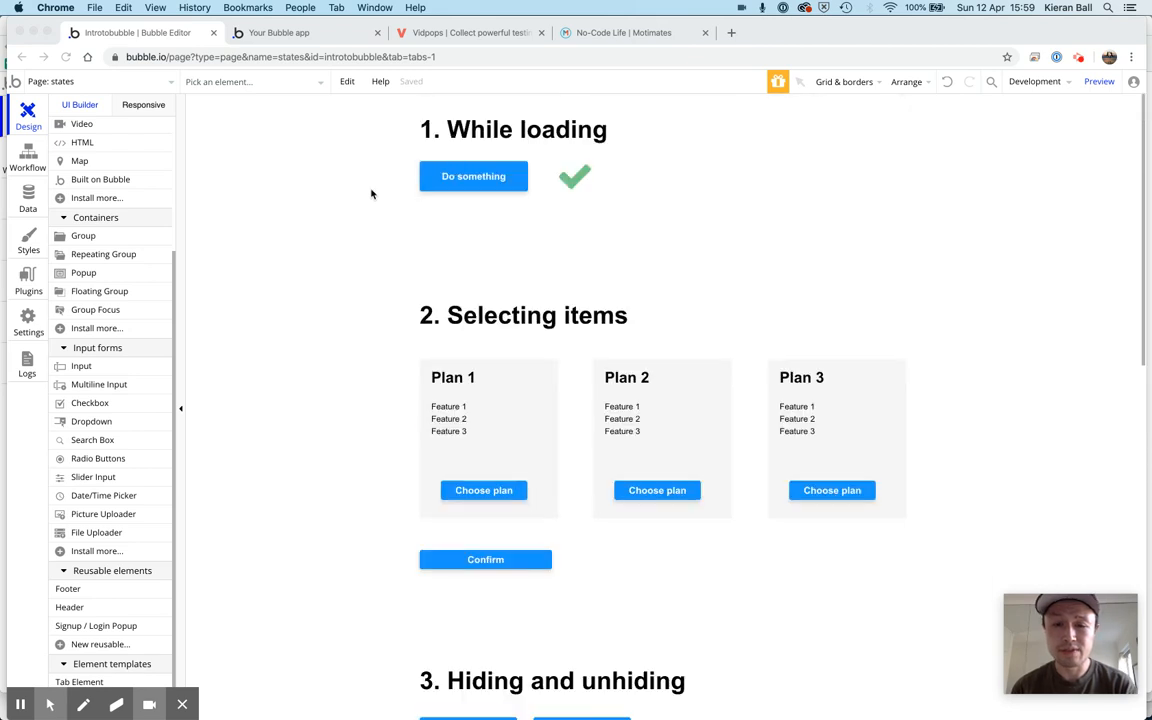
{"action": "scroll", "coordinate": [371, 194], "scroll_direction": "down", "scroll_amount": 6}
{"action": "scroll", "coordinate": [371, 194], "scroll_direction": "up", "scroll_amount": 6}
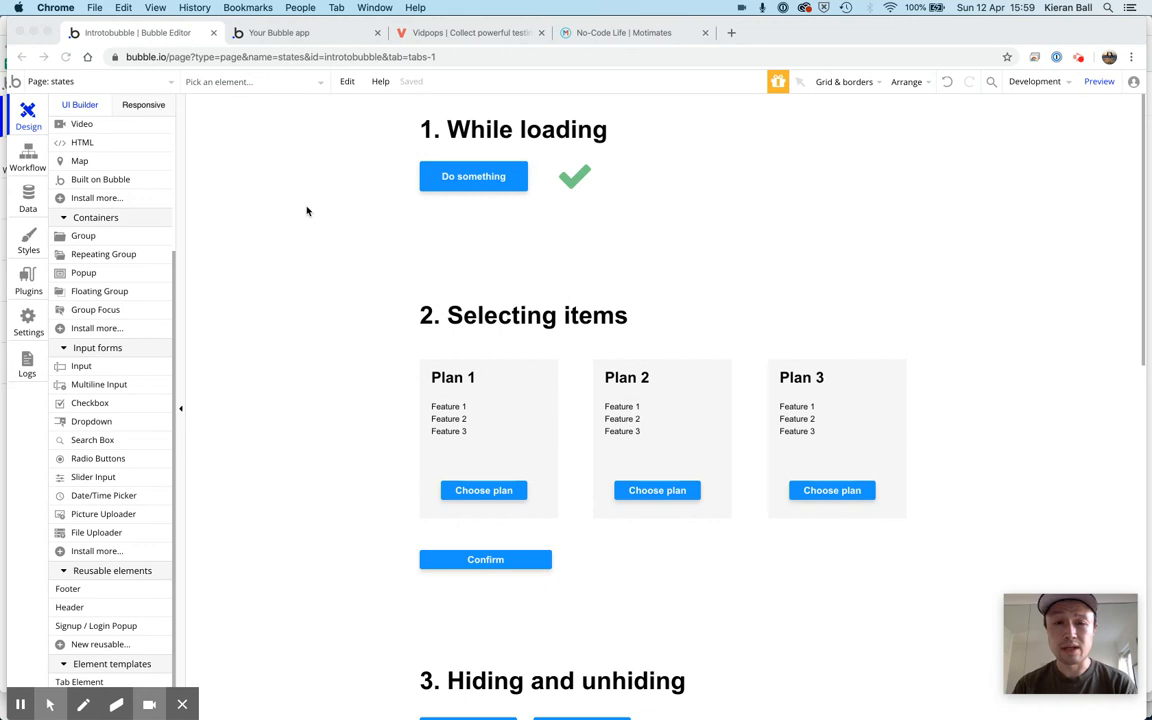
{"action": "scroll", "coordinate": [307, 211], "scroll_direction": "down", "scroll_amount": 2}
{"action": "scroll", "coordinate": [307, 211], "scroll_direction": "up", "scroll_amount": 2}
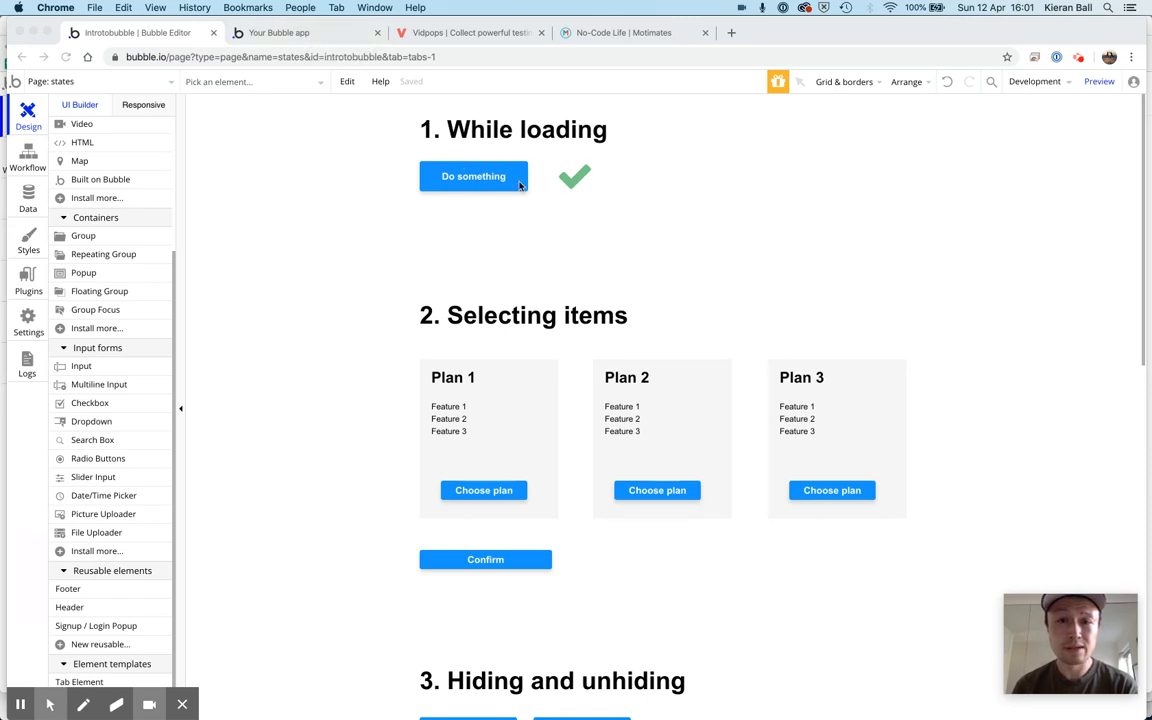
Review the pause and Show Done tick actions in the Do something button's workflow
{"action": "left_click", "coordinate": [29, 160]}
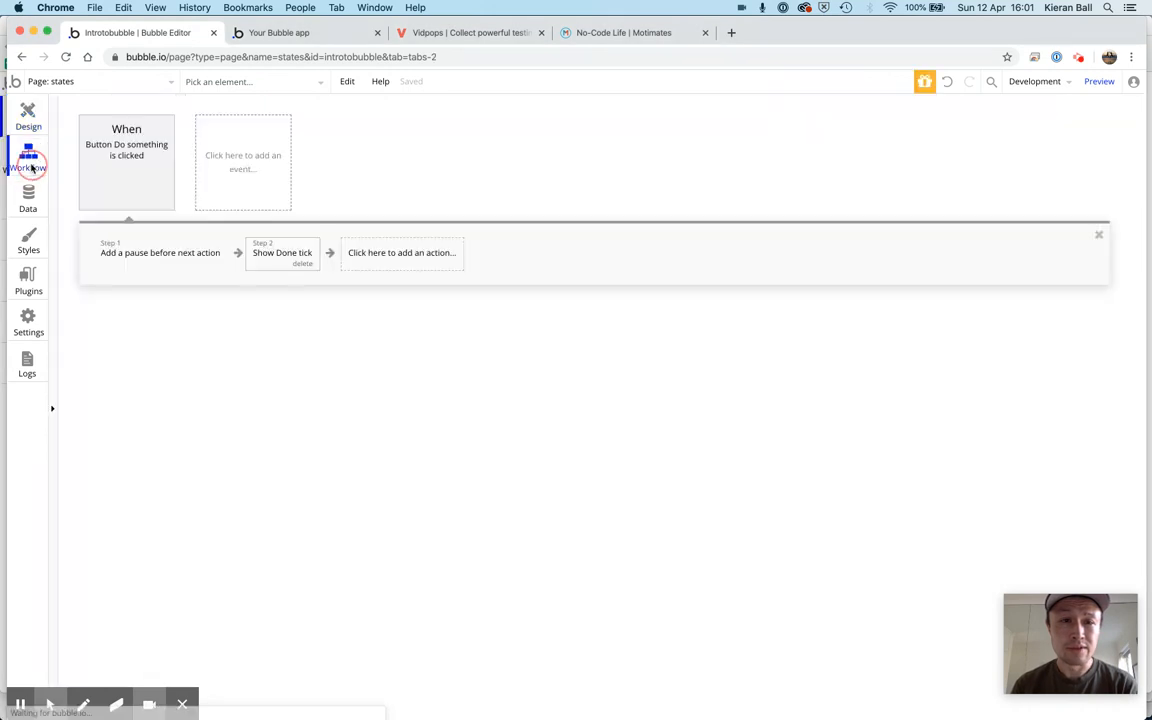
{"action": "left_click", "coordinate": [147, 257]}
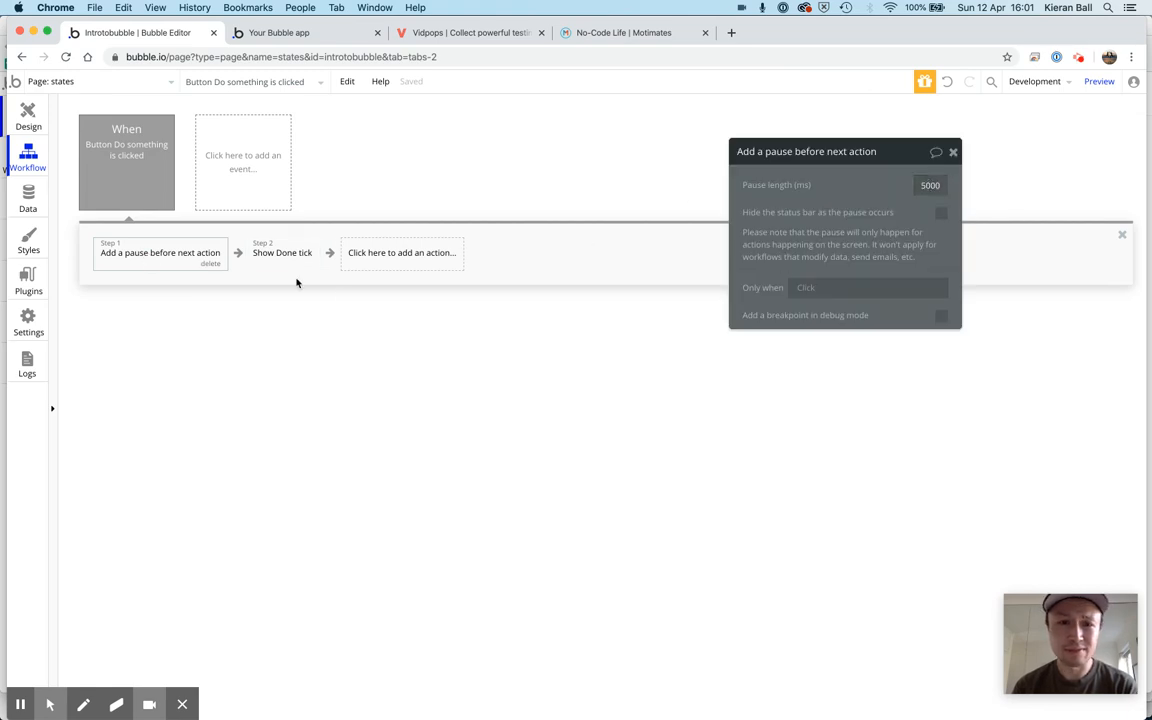
{"action": "left_click", "coordinate": [272, 255]}
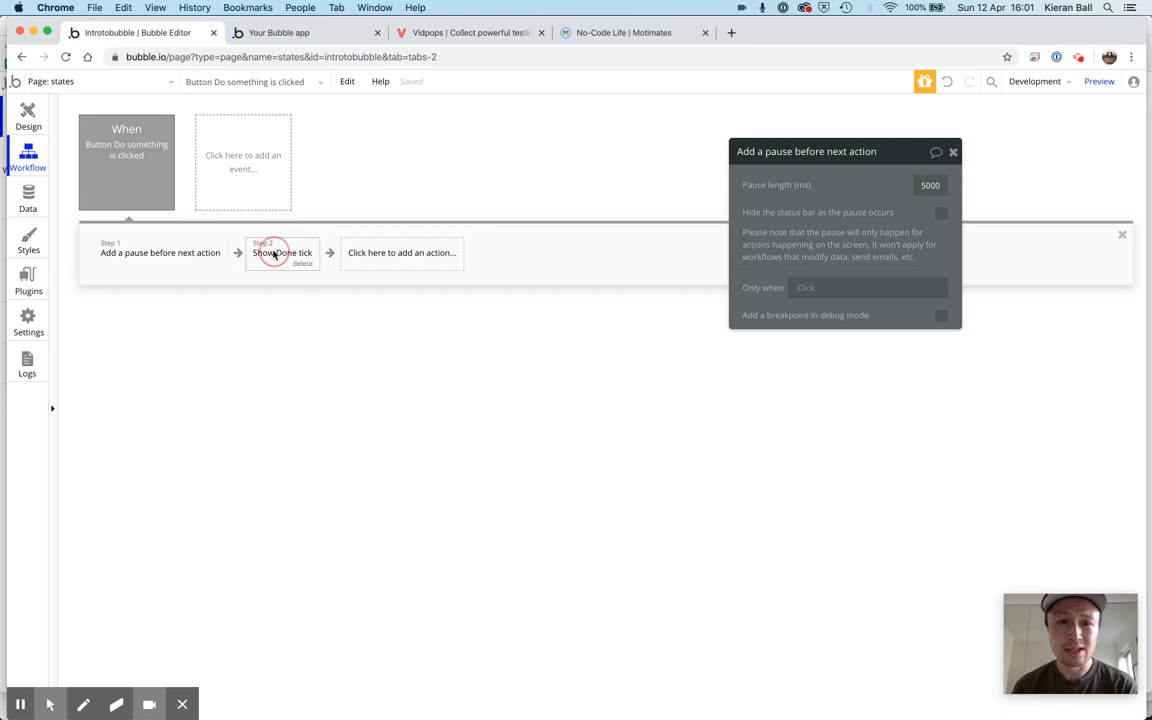
Test the Do something button in the running app preview, and return to the page design in the editor
{"action": "left_click", "coordinate": [29, 117]}
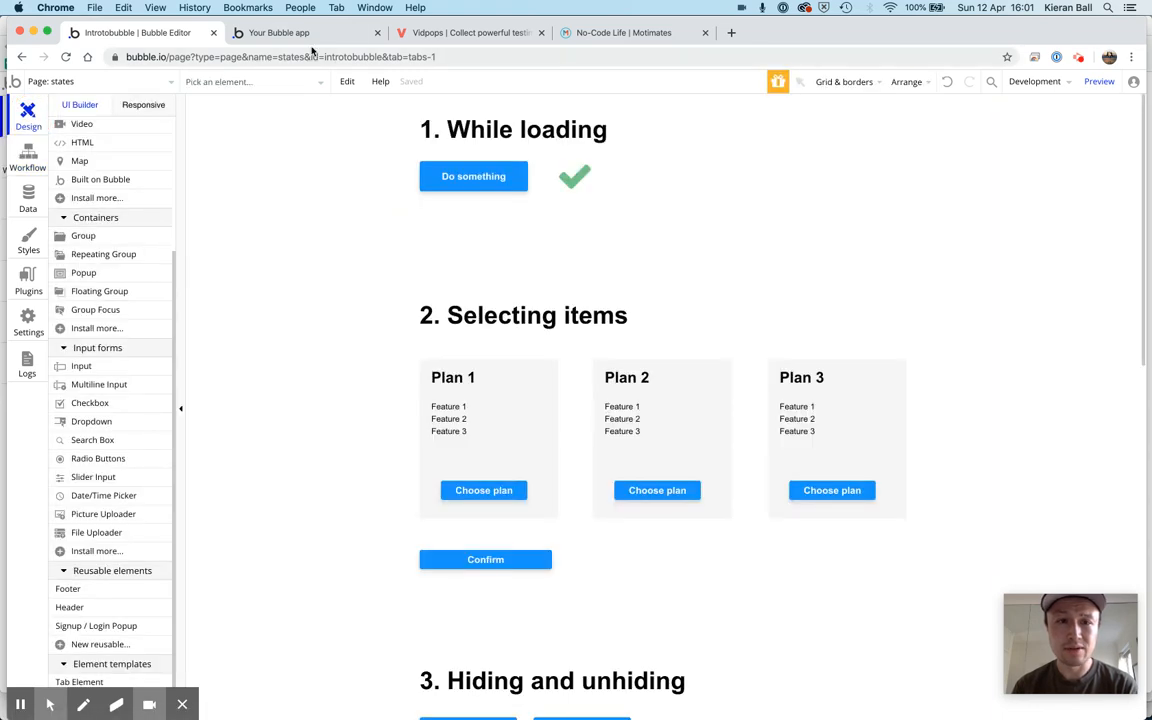
{"action": "left_click", "coordinate": [293, 36]}
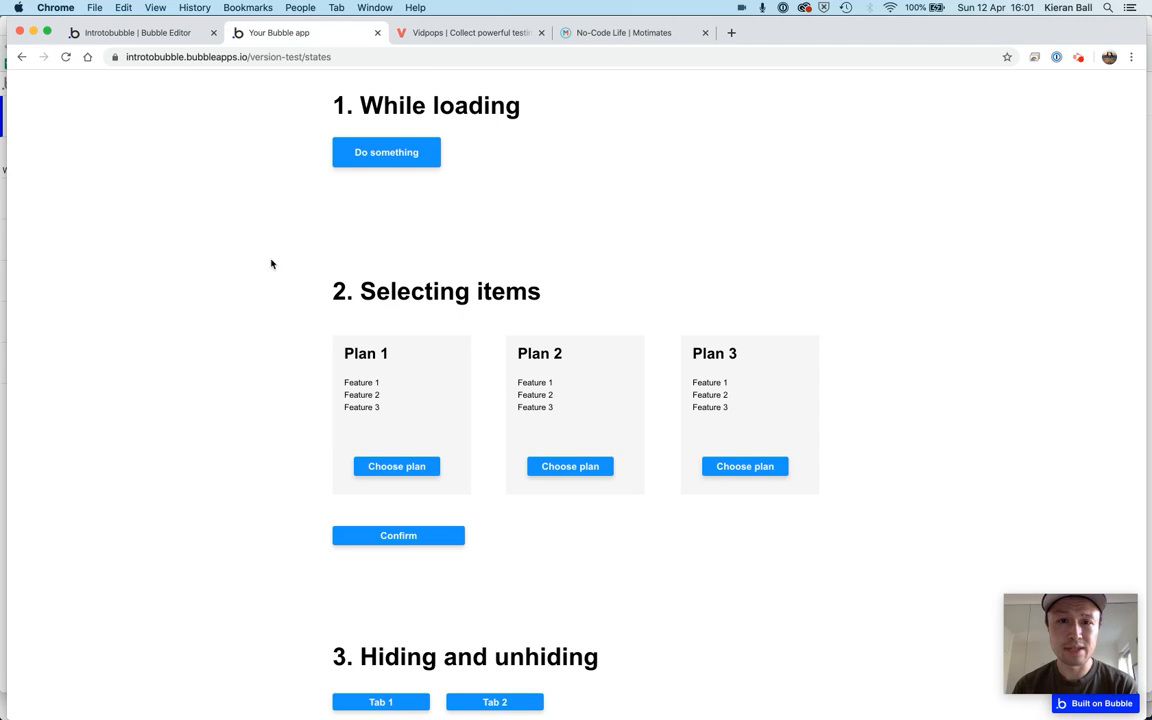
{"action": "left_click", "coordinate": [396, 157]}
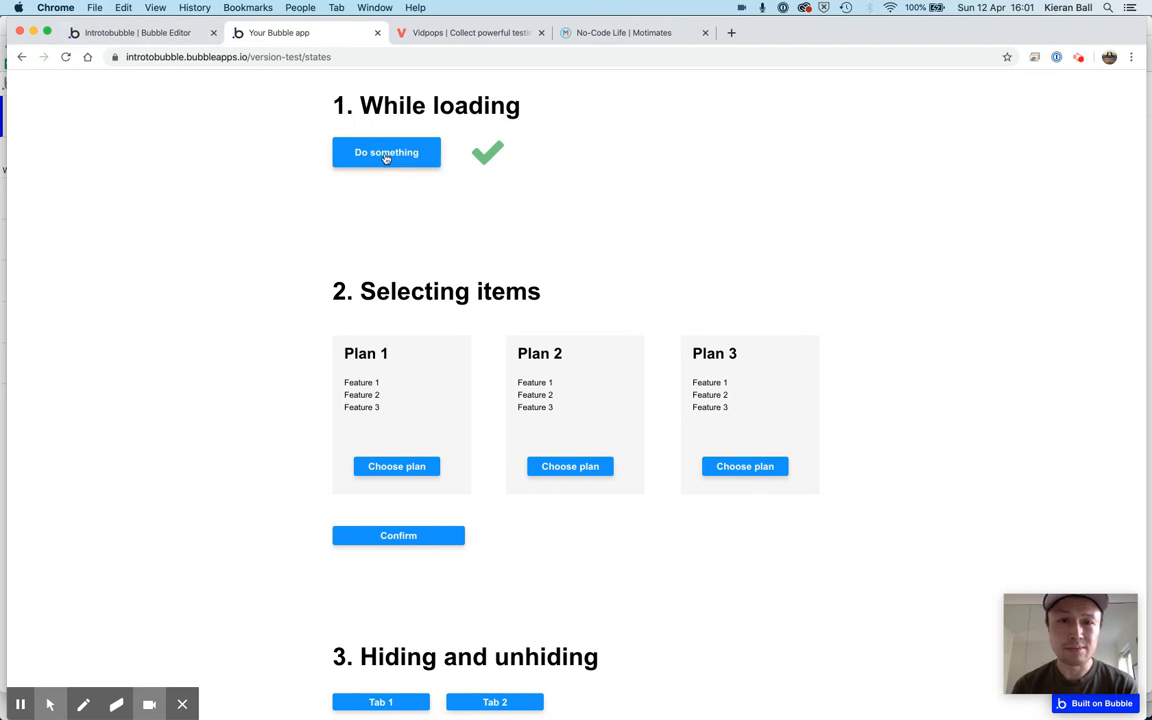
{"action": "left_click", "coordinate": [158, 38]}
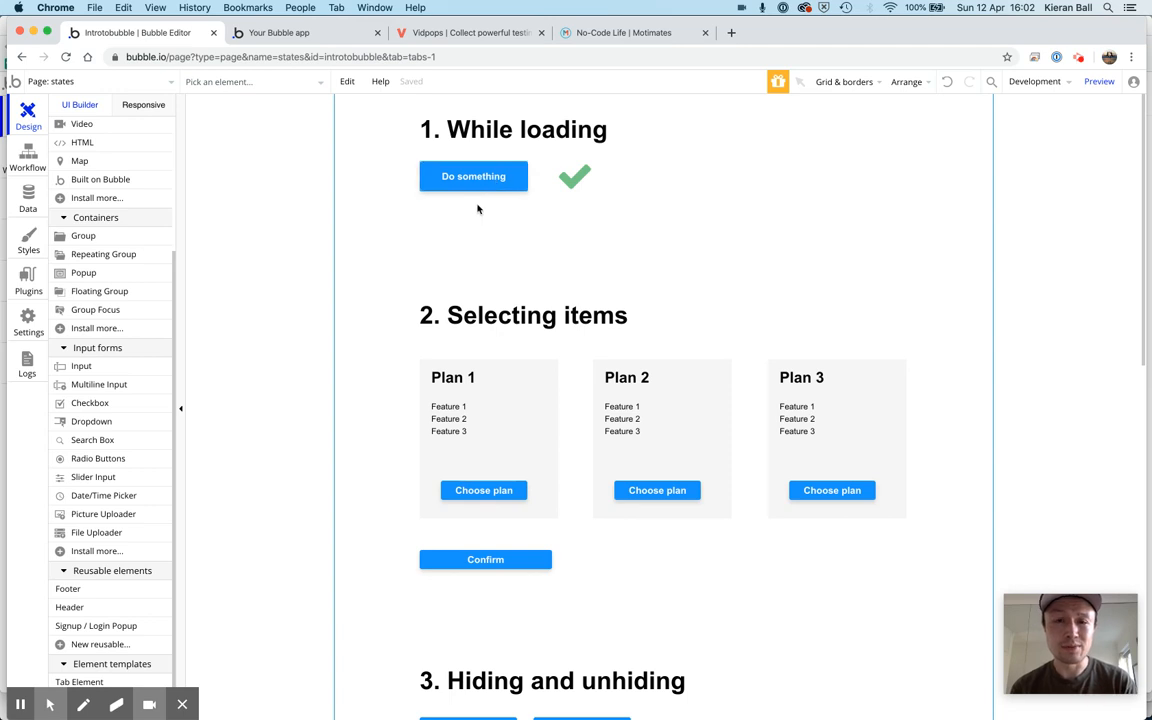
Start a new custom state on the states page and name it loading
{"action": "double_click", "coordinate": [267, 172]}
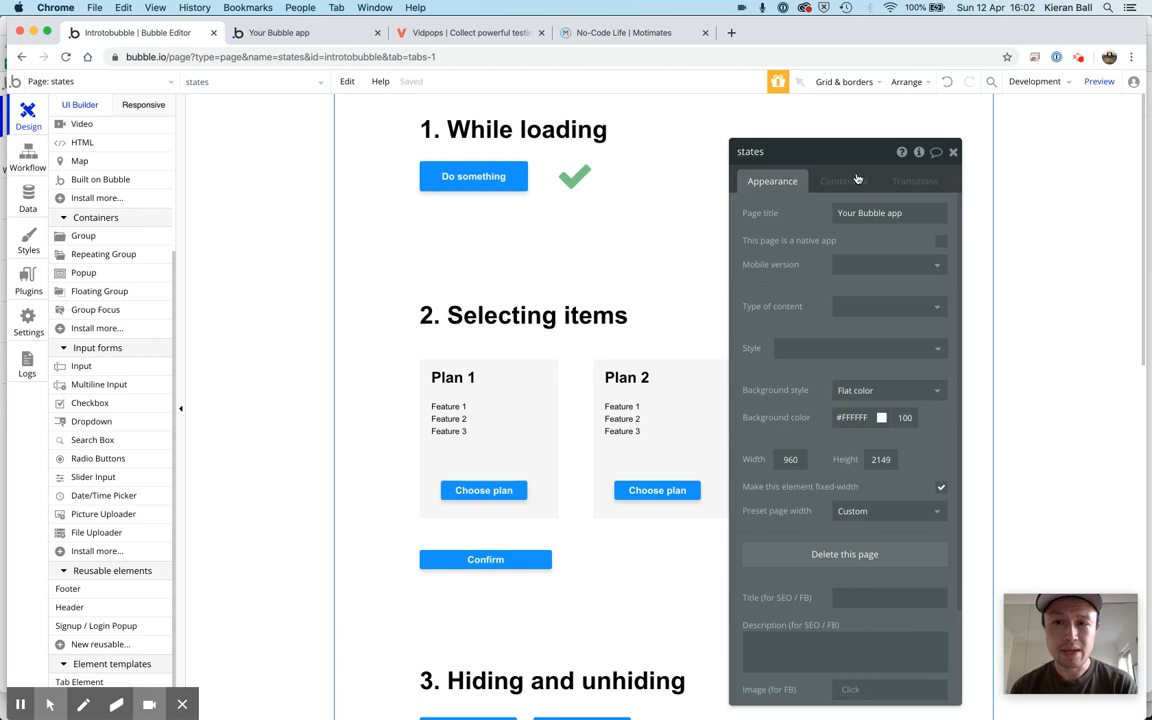
{"action": "left_click", "coordinate": [919, 154]}
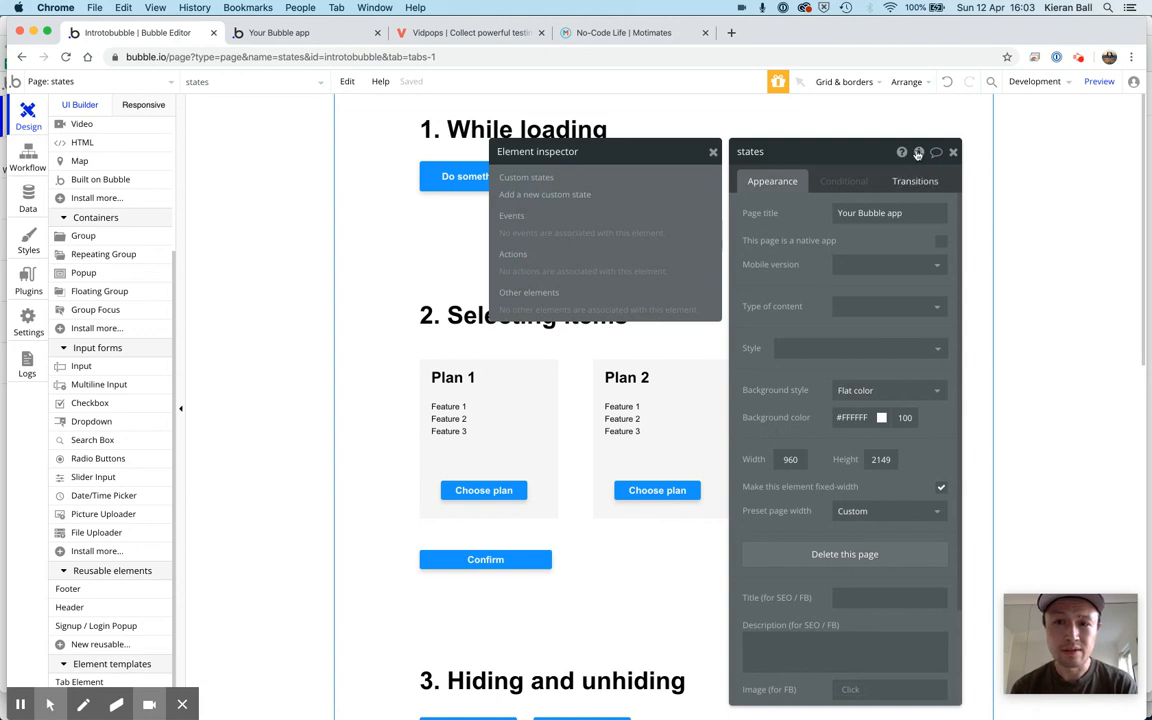
{"action": "mouse_move", "coordinate": [919, 156]}
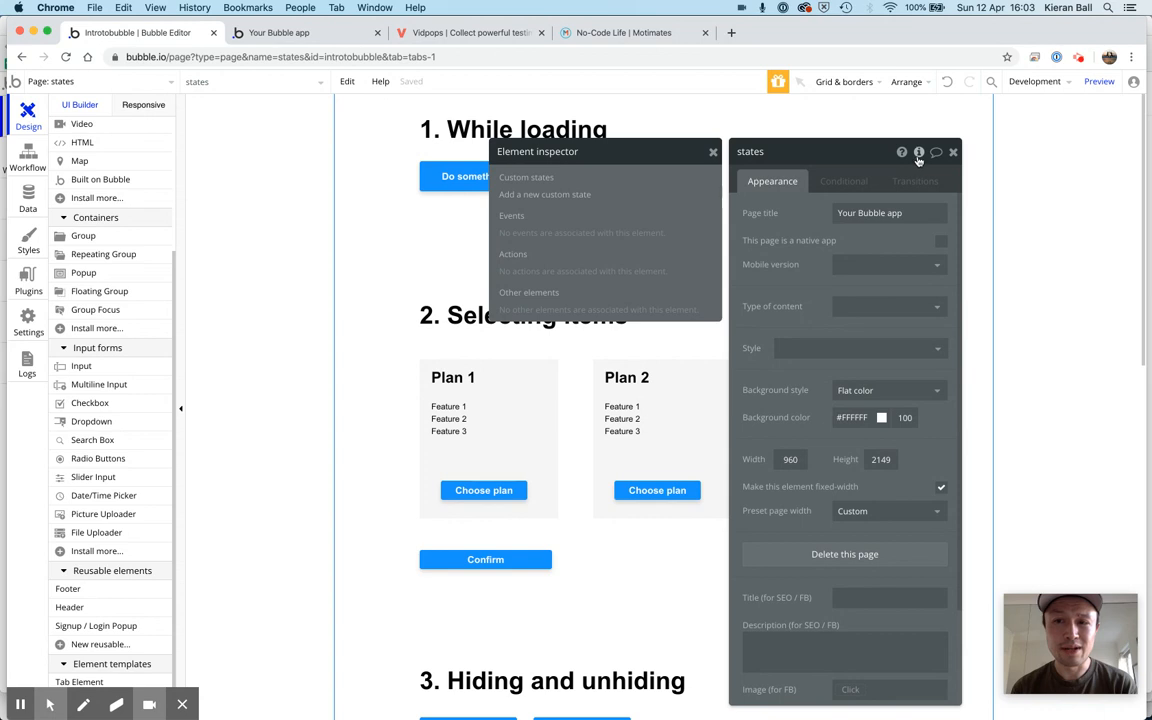
{"action": "left_click", "coordinate": [539, 195]}
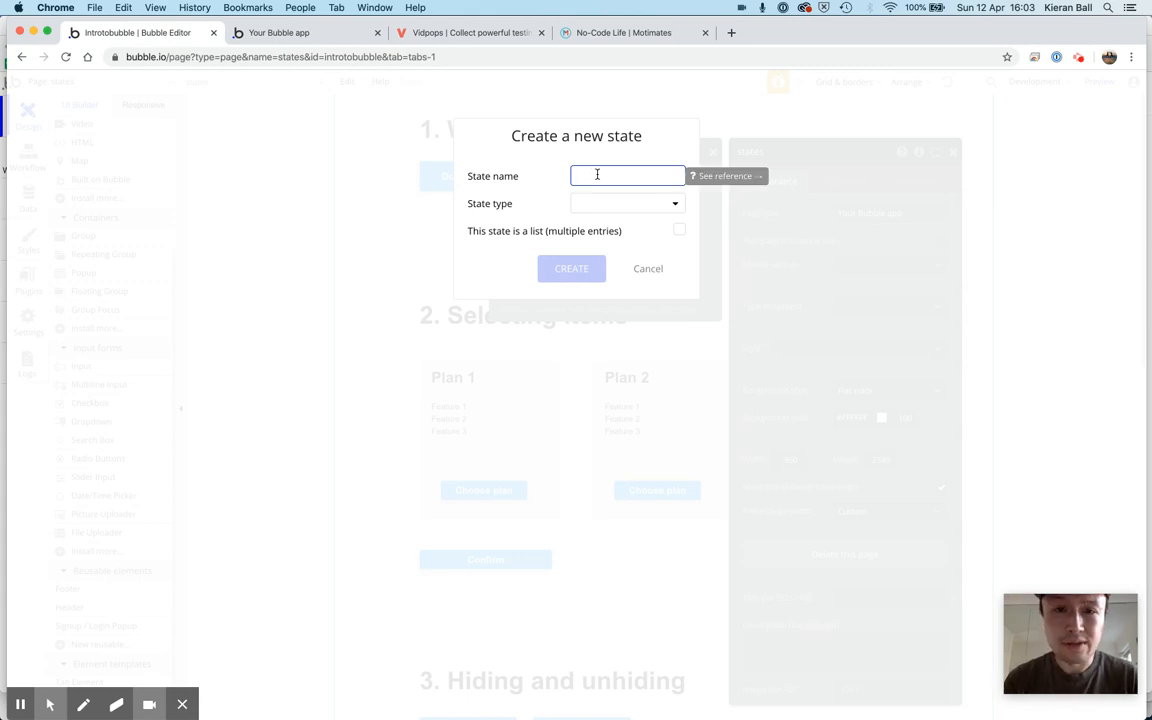
{"action": "type", "text": "loading"}
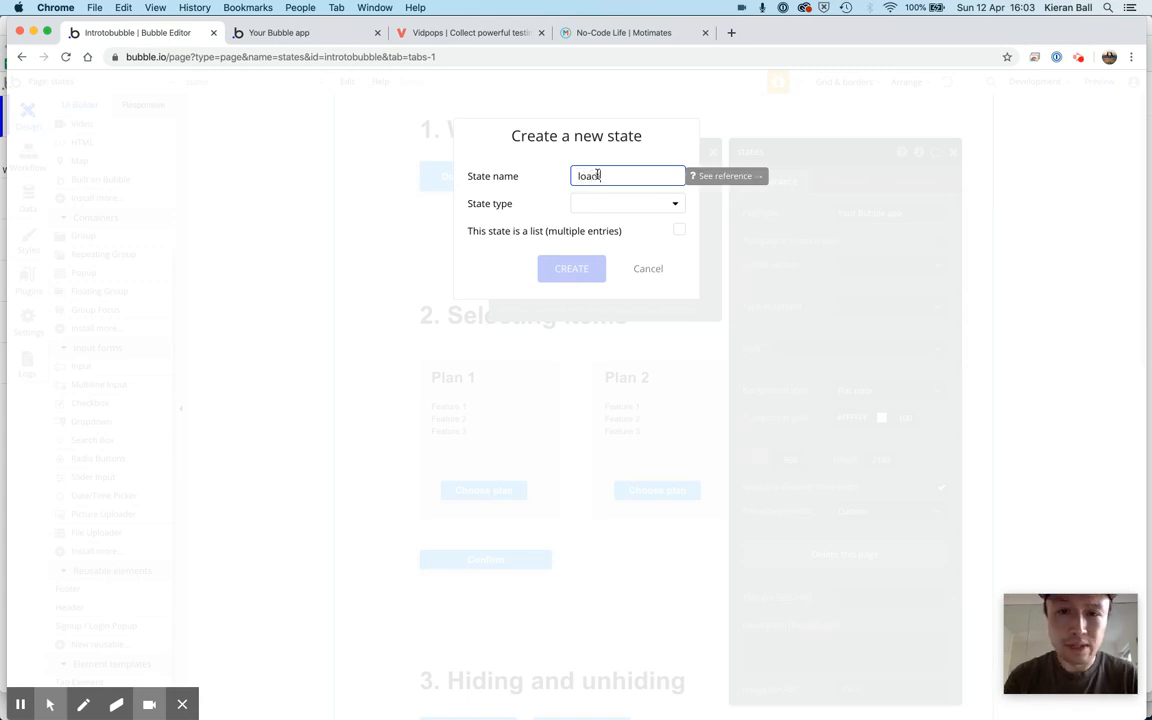
Set the loading state's type to yes / no and create the state
{"action": "left_click", "coordinate": [639, 208]}
{"action": "scroll", "coordinate": [638, 254], "scroll_direction": "down", "scroll_amount": 3}
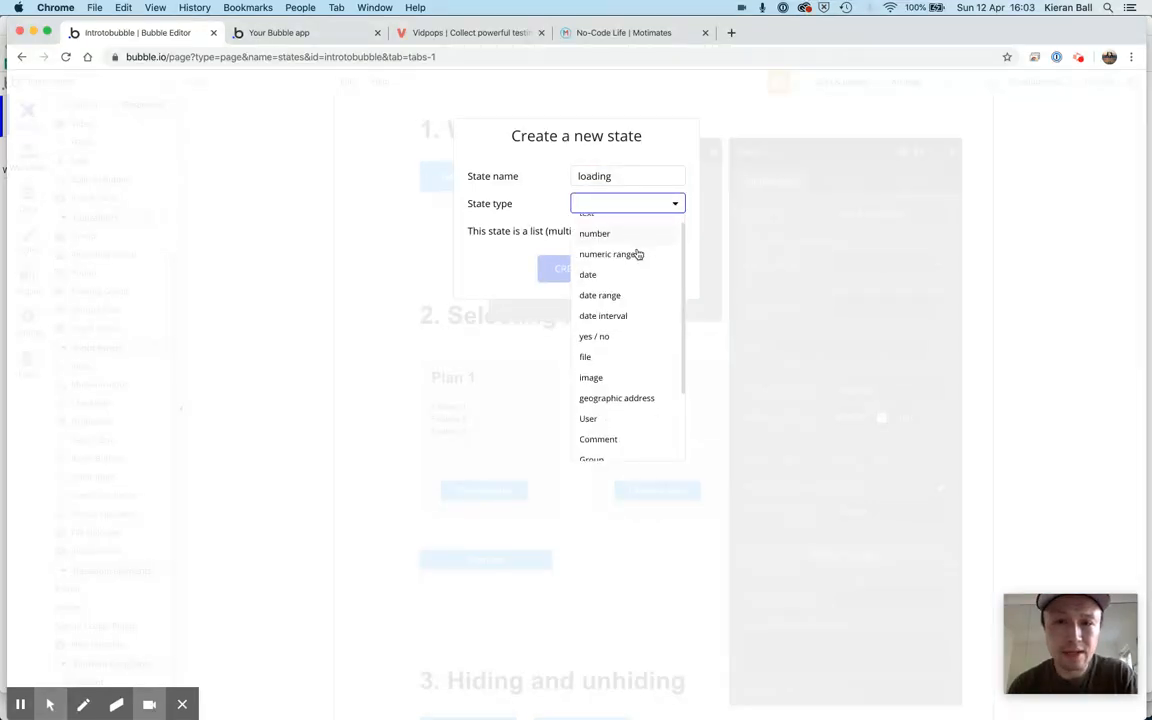
{"action": "scroll", "coordinate": [638, 254], "scroll_direction": "down", "scroll_amount": 1}
{"action": "scroll", "coordinate": [638, 254], "scroll_direction": "up", "scroll_amount": 3}
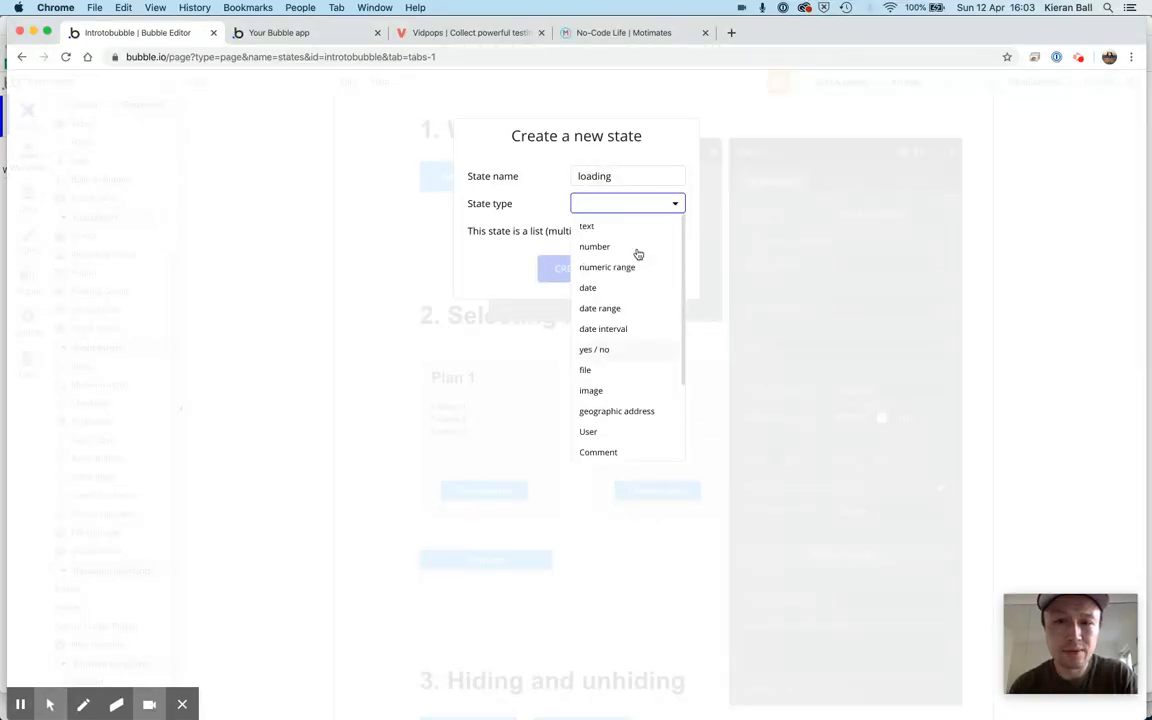
{"action": "scroll", "coordinate": [648, 241], "scroll_direction": "down", "scroll_amount": 3}
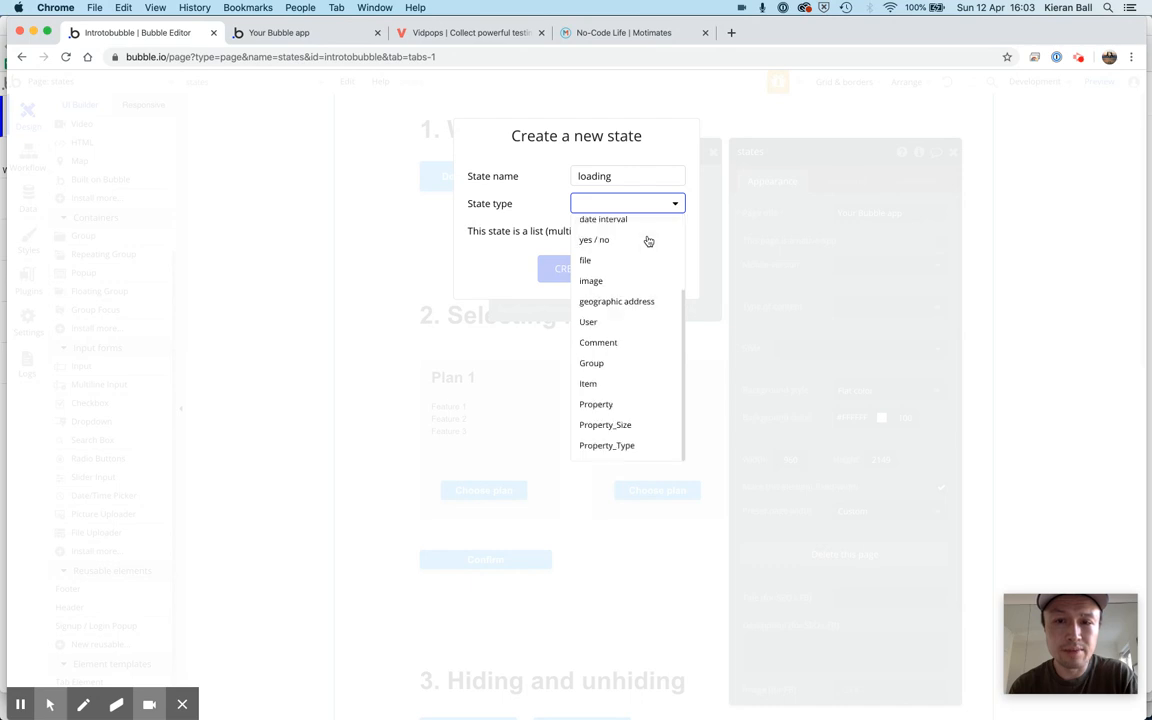
{"action": "scroll", "coordinate": [648, 241], "scroll_direction": "up", "scroll_amount": 3}
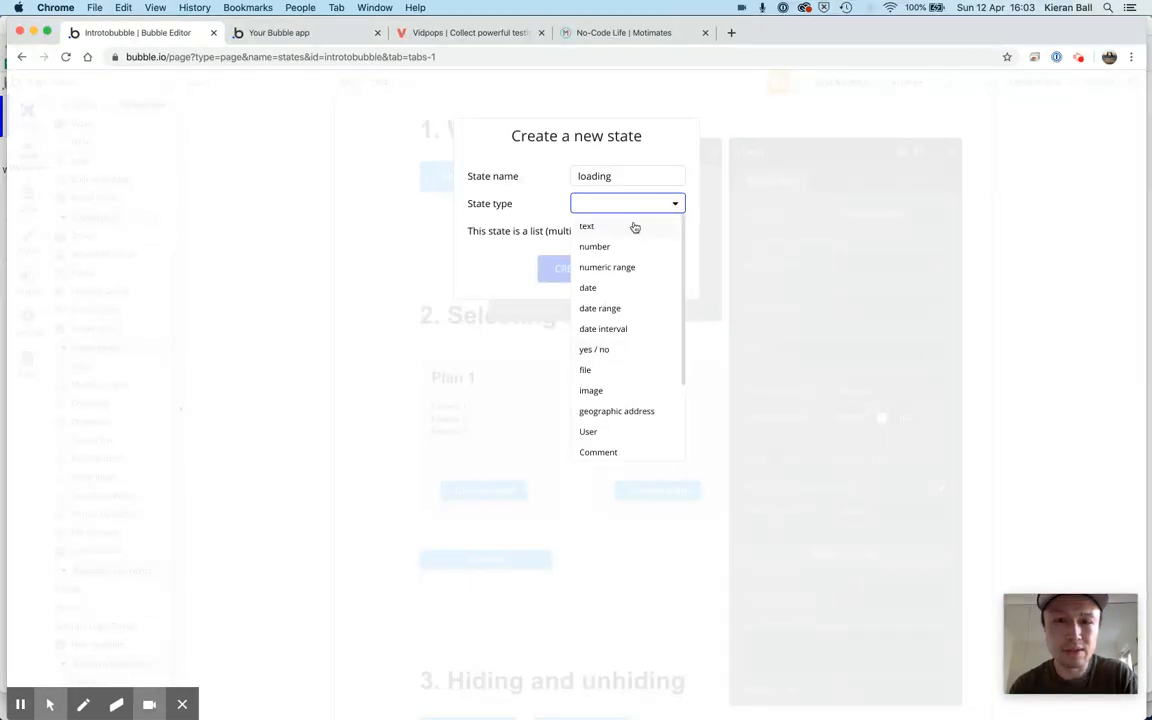
{"action": "scroll", "coordinate": [640, 362], "scroll_direction": "down", "scroll_amount": 3}
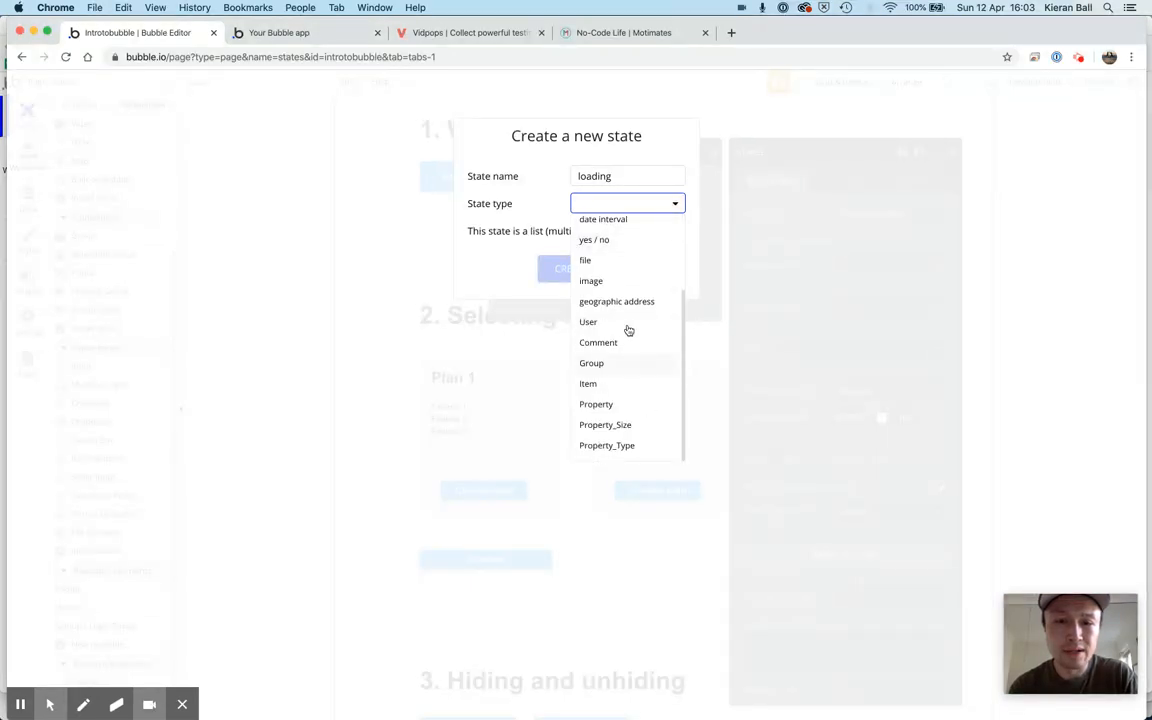
{"action": "scroll", "coordinate": [628, 330], "scroll_direction": "up", "scroll_amount": 3}
{"action": "scroll", "coordinate": [628, 330], "scroll_direction": "down", "scroll_amount": 3}
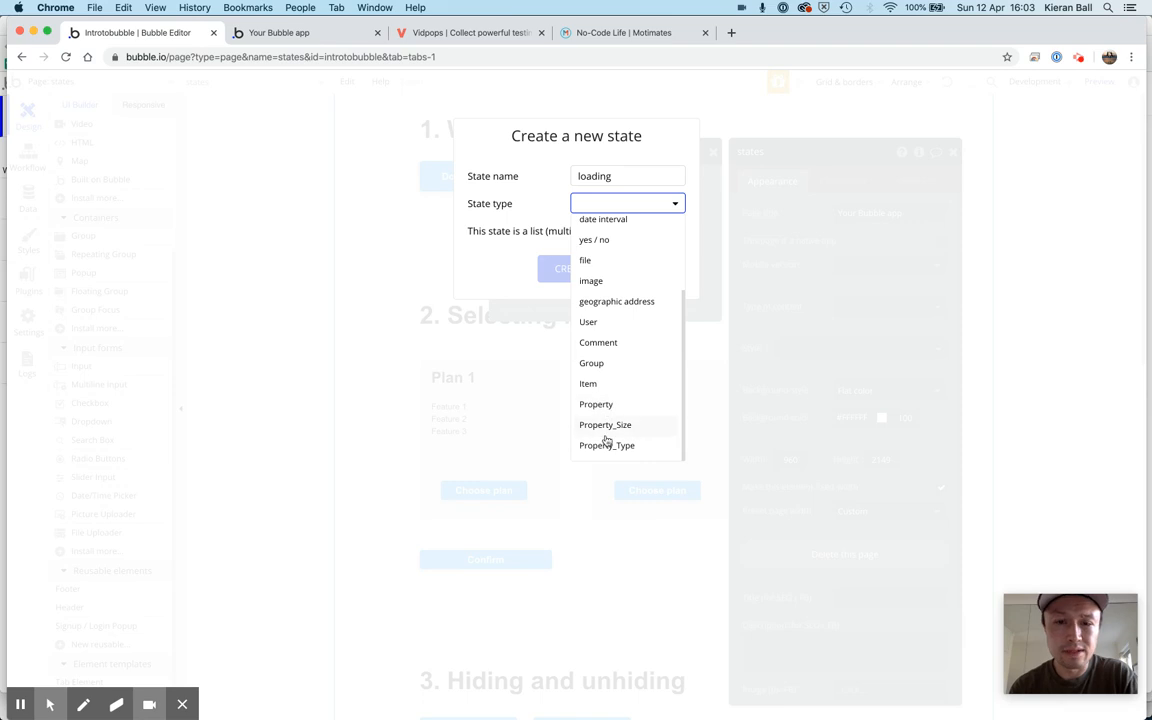
{"action": "scroll", "coordinate": [603, 400], "scroll_direction": "up", "scroll_amount": 3}
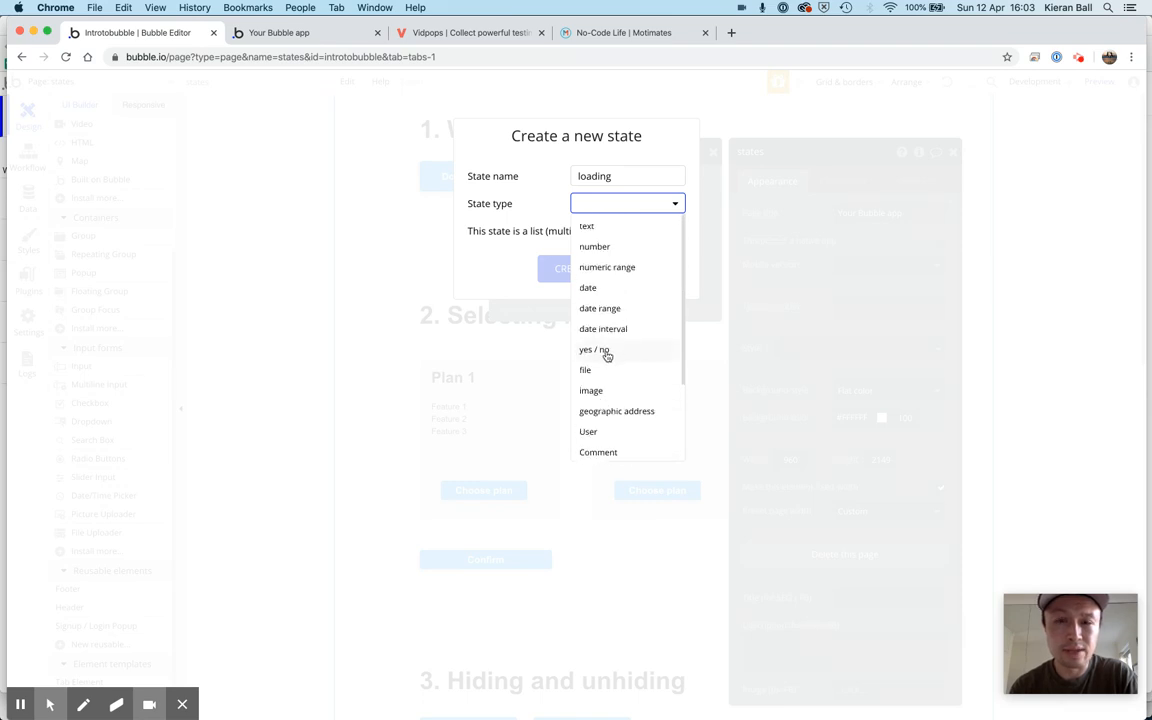
{"action": "left_click", "coordinate": [606, 352]}
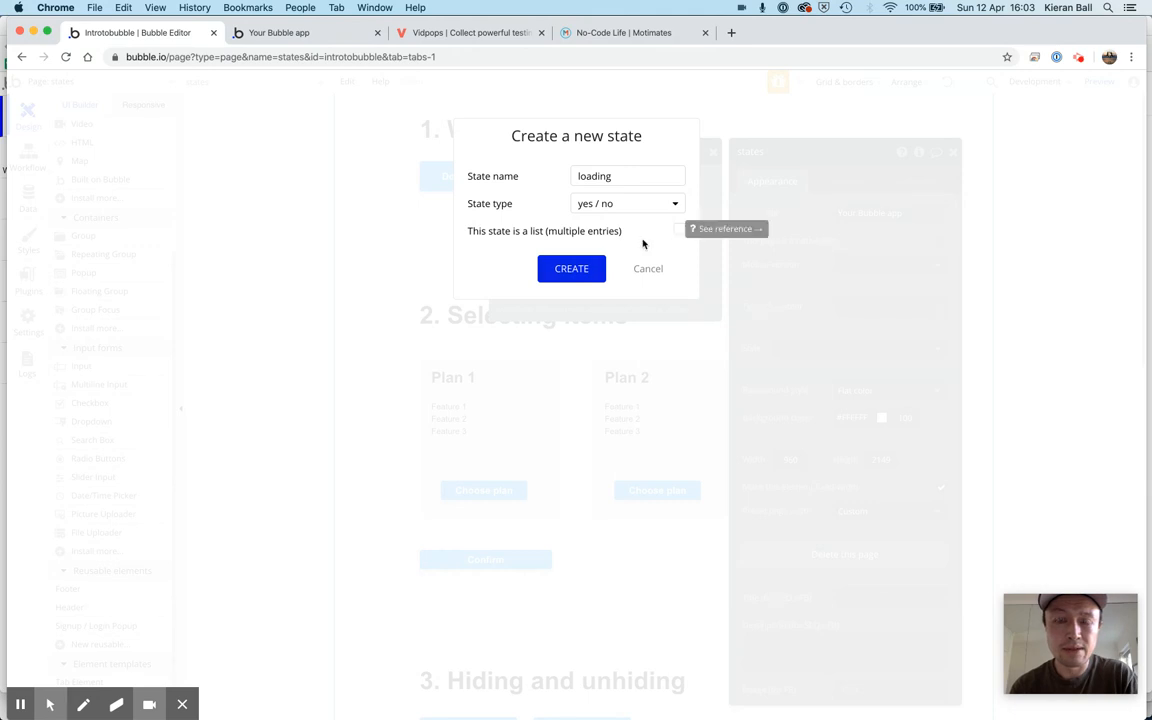
{"action": "left_click", "coordinate": [572, 270]}
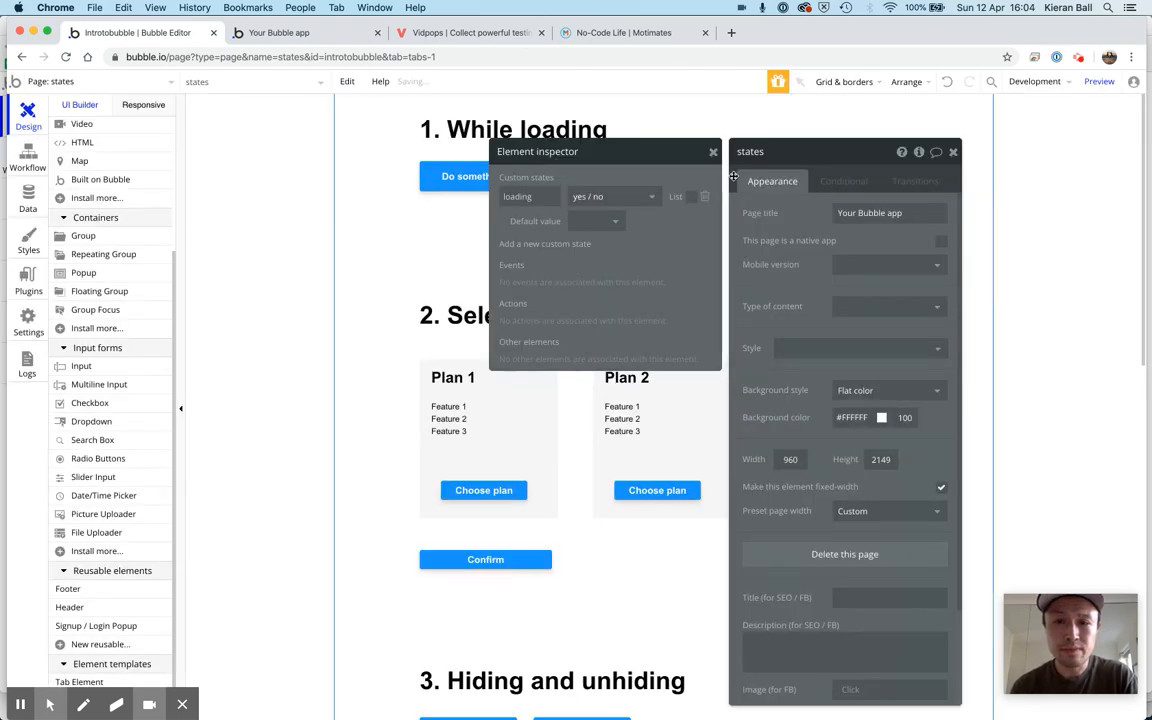
Set the loading state's default value to no and close the page's inspector and properties
{"action": "left_click", "coordinate": [607, 229]}
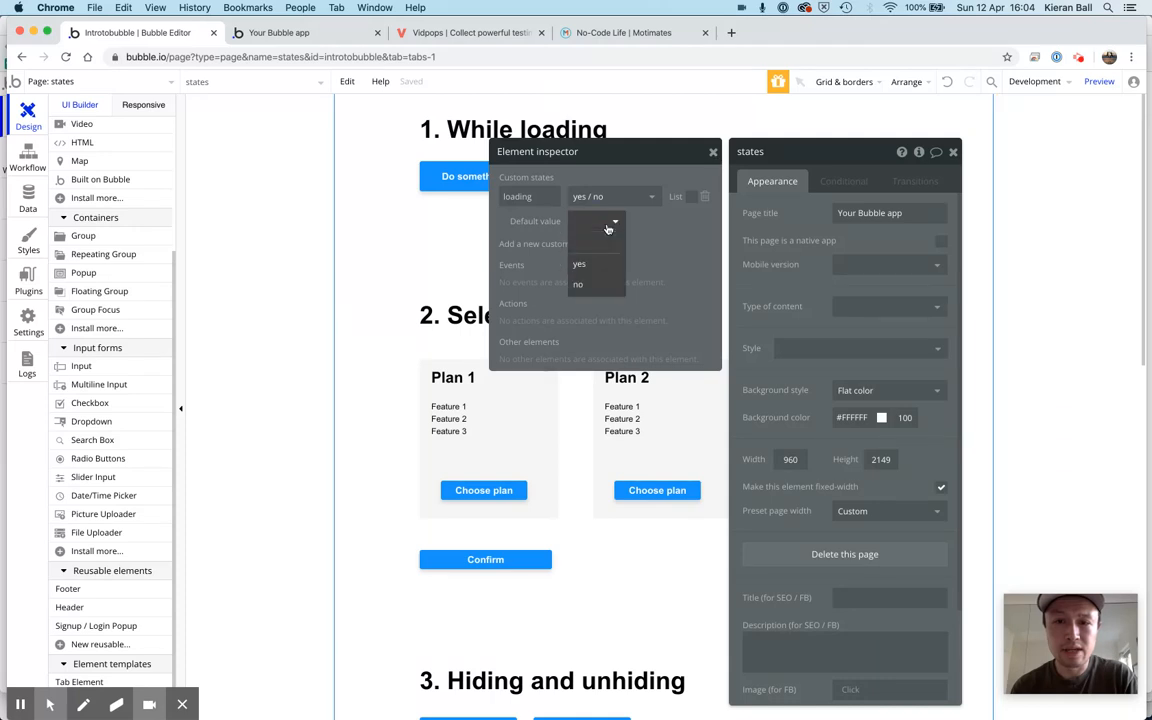
{"action": "left_click", "coordinate": [597, 286]}
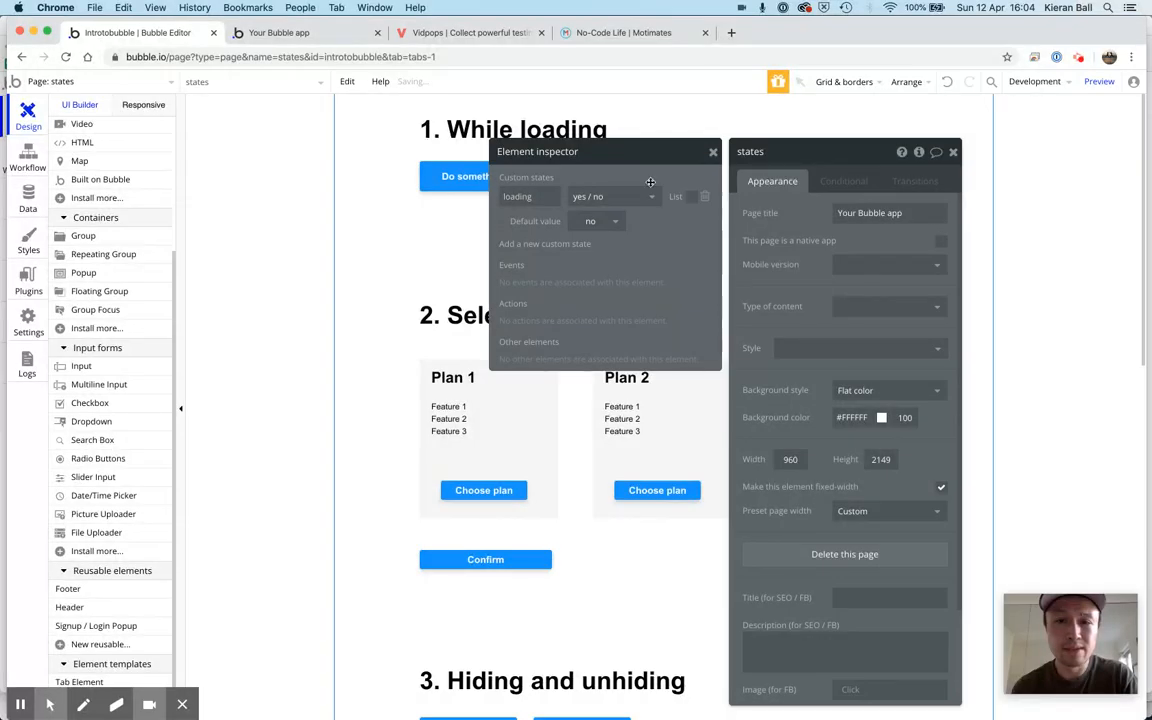
{"action": "left_click", "coordinate": [713, 153]}
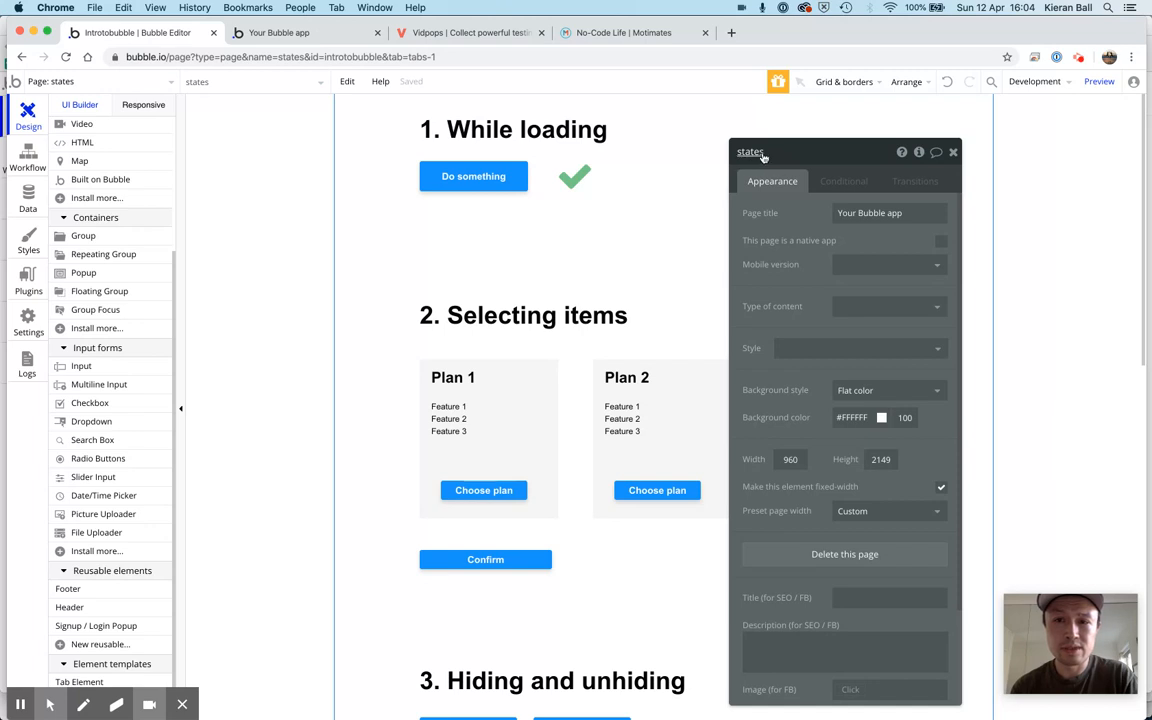
{"action": "left_click", "coordinate": [953, 153]}
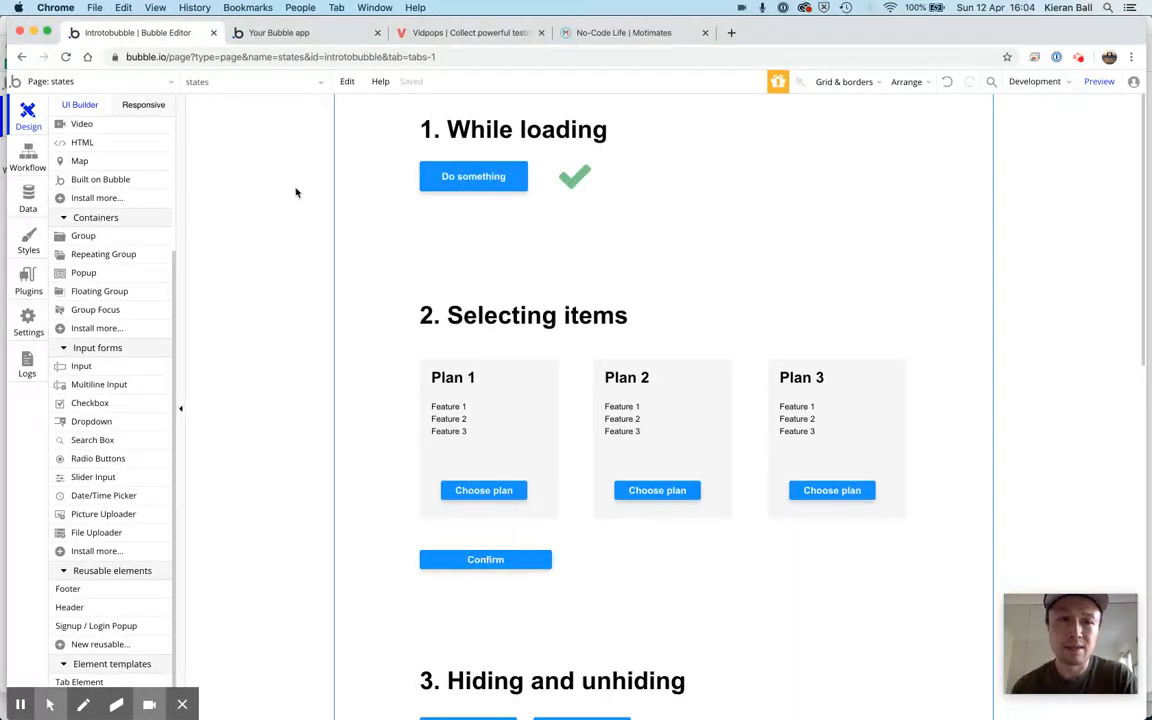
Add a Set state action at the end of the Do something button's click workflow
{"action": "left_click", "coordinate": [22, 155]}
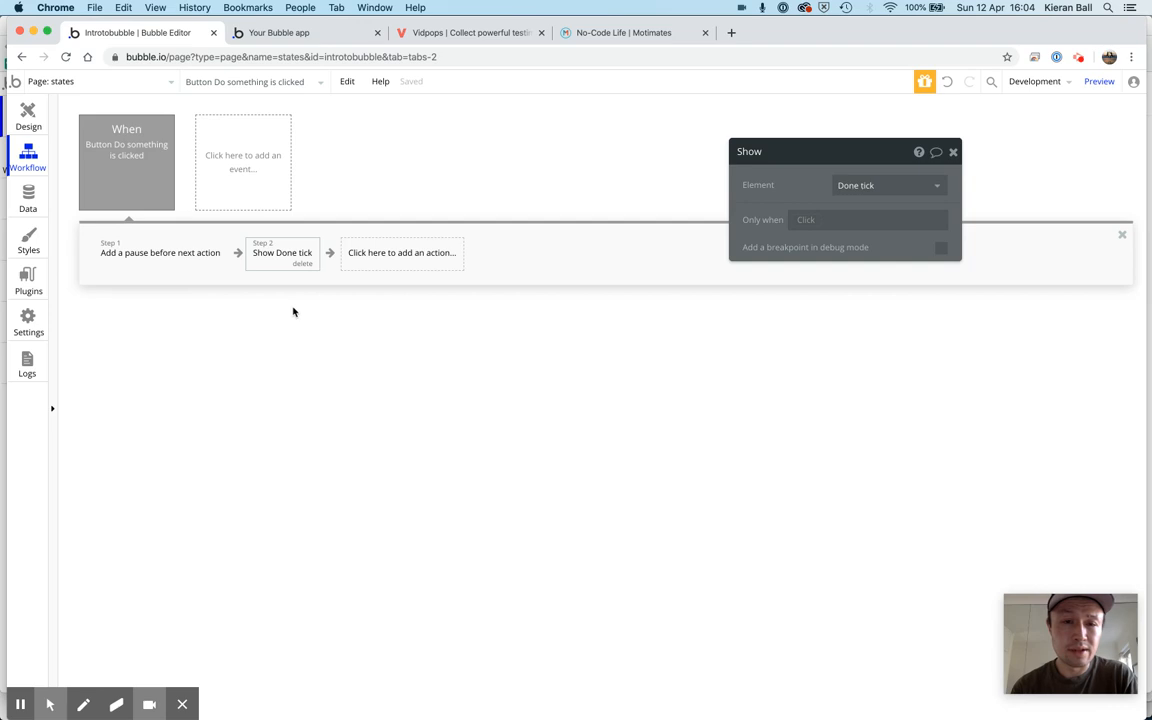
{"action": "left_click", "coordinate": [377, 259]}
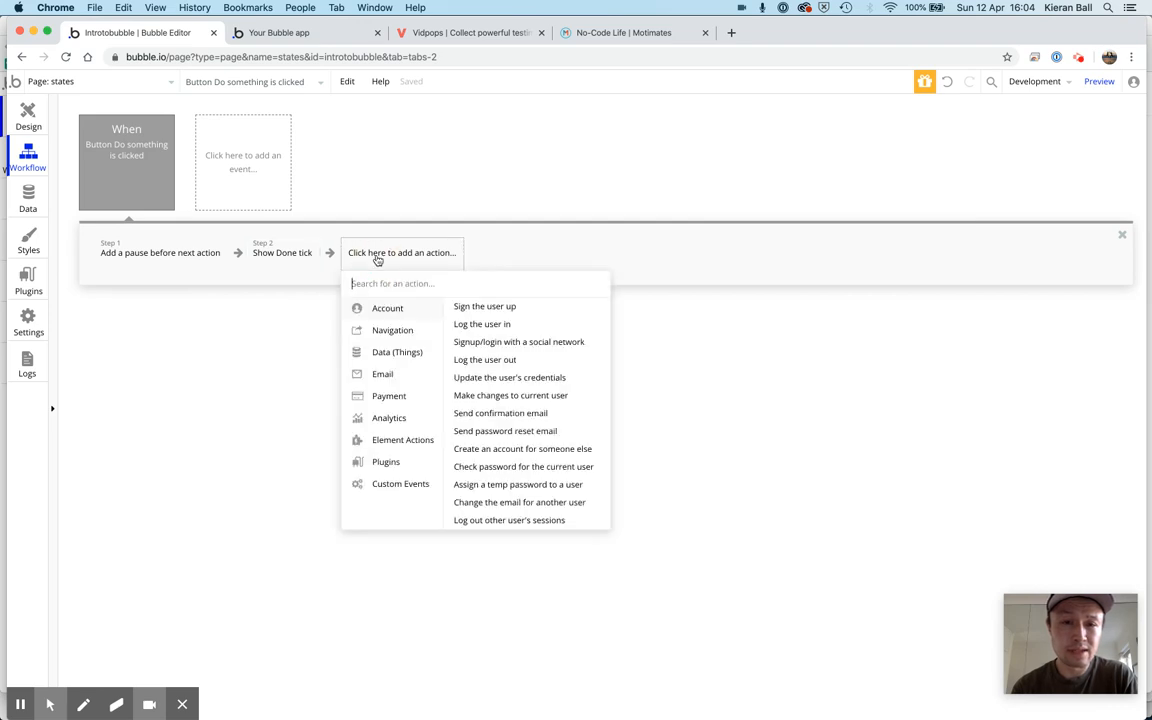
{"action": "left_click", "coordinate": [383, 440]}
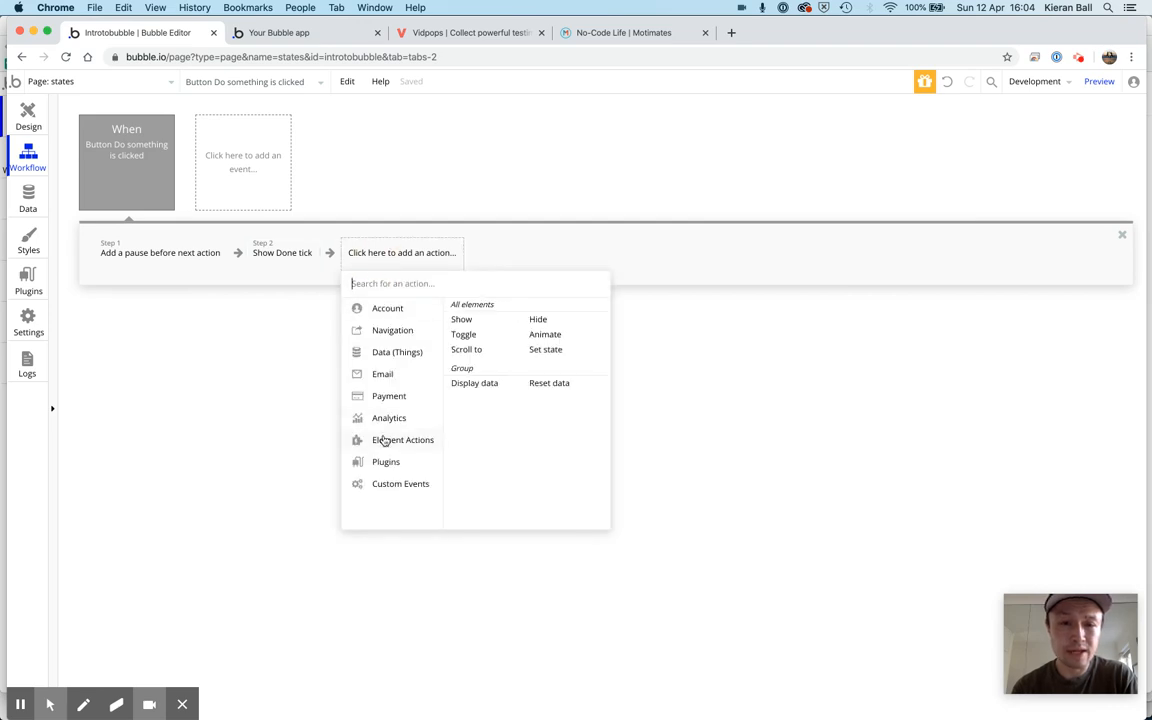
{"action": "left_click", "coordinate": [548, 351]}
{"action": "left_click", "coordinate": [390, 254]}
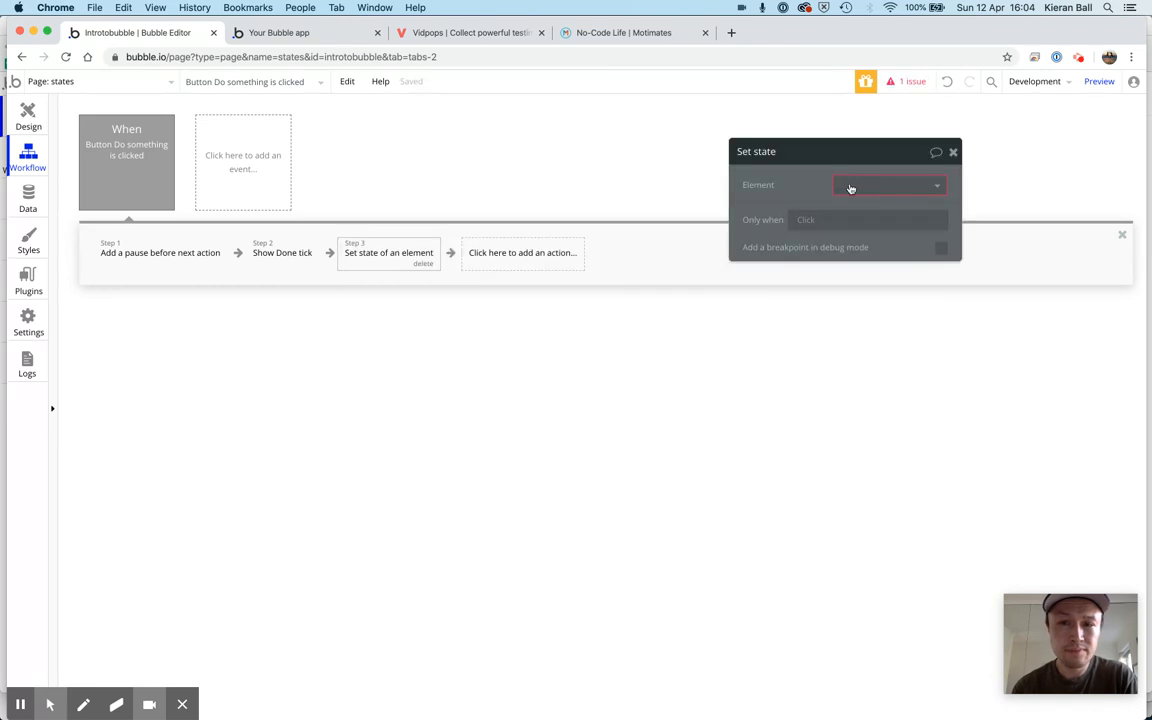
Target the new Set state action at the states page element and its loading custom state
{"action": "left_click", "coordinate": [893, 185]}
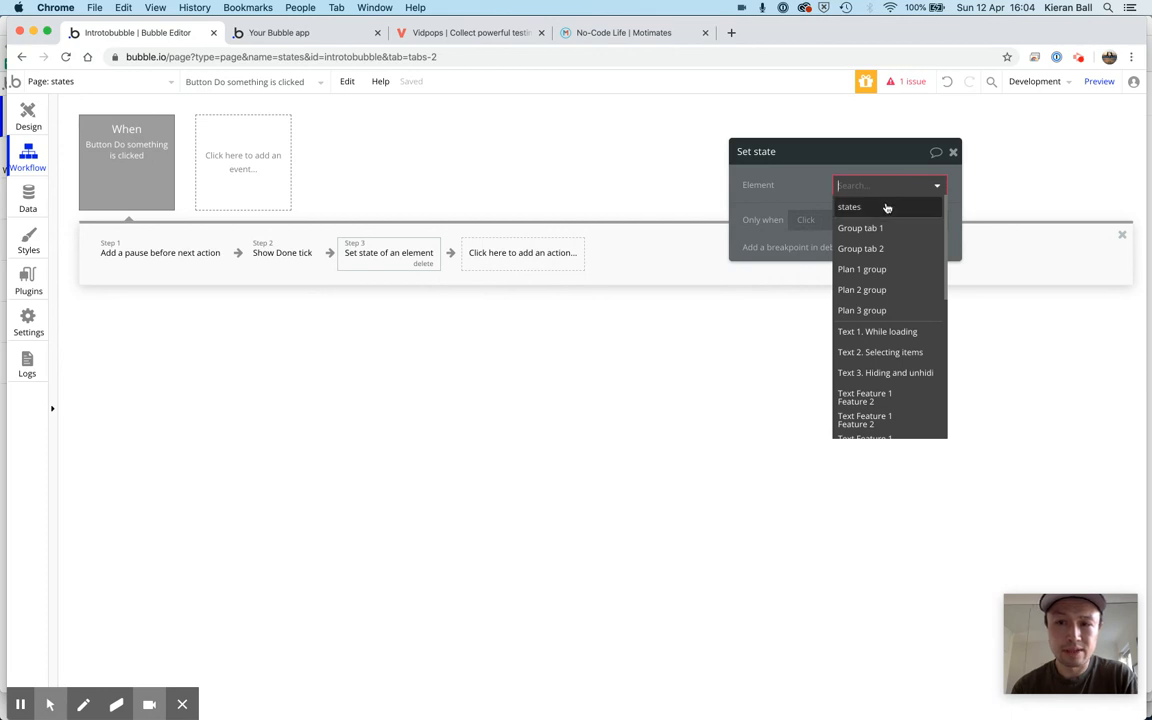
{"action": "mouse_move", "coordinate": [884, 213]}
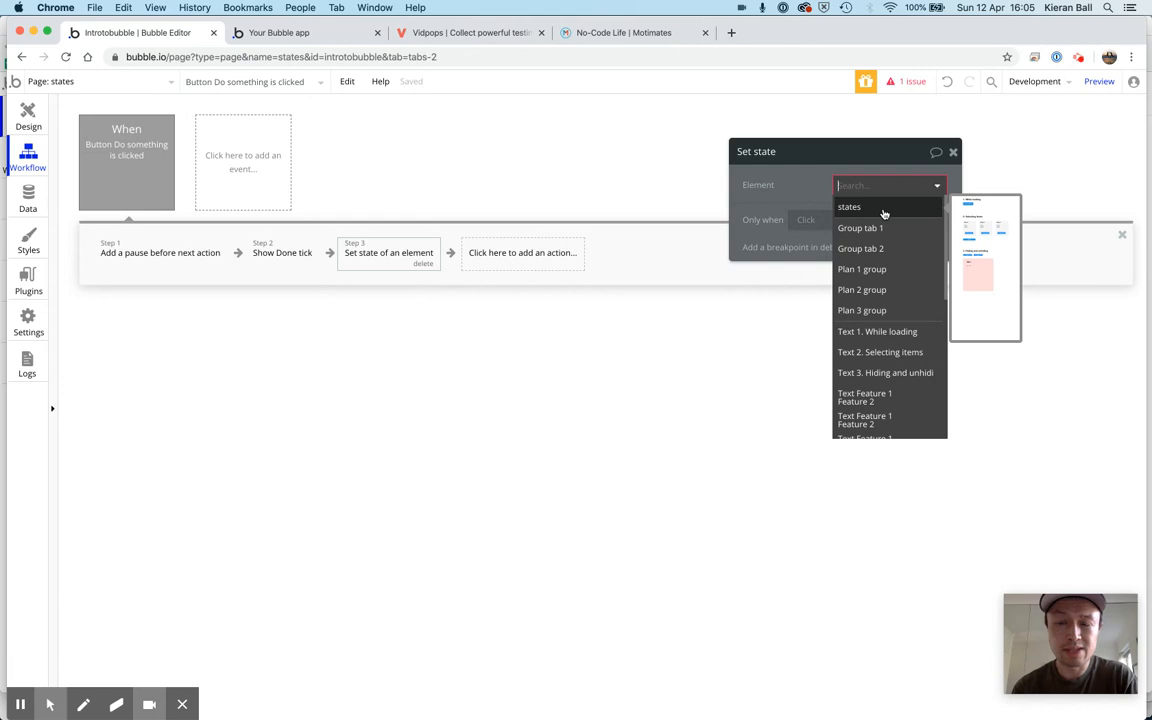
{"action": "left_click", "coordinate": [884, 213]}
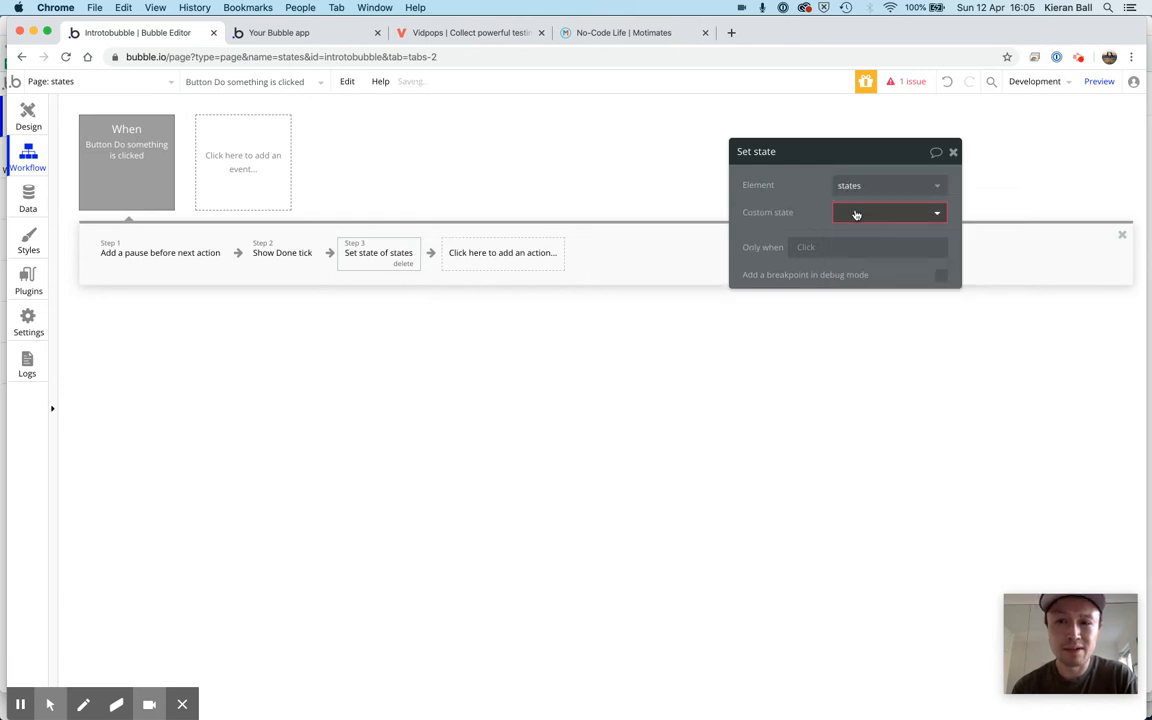
{"action": "left_click", "coordinate": [917, 216]}
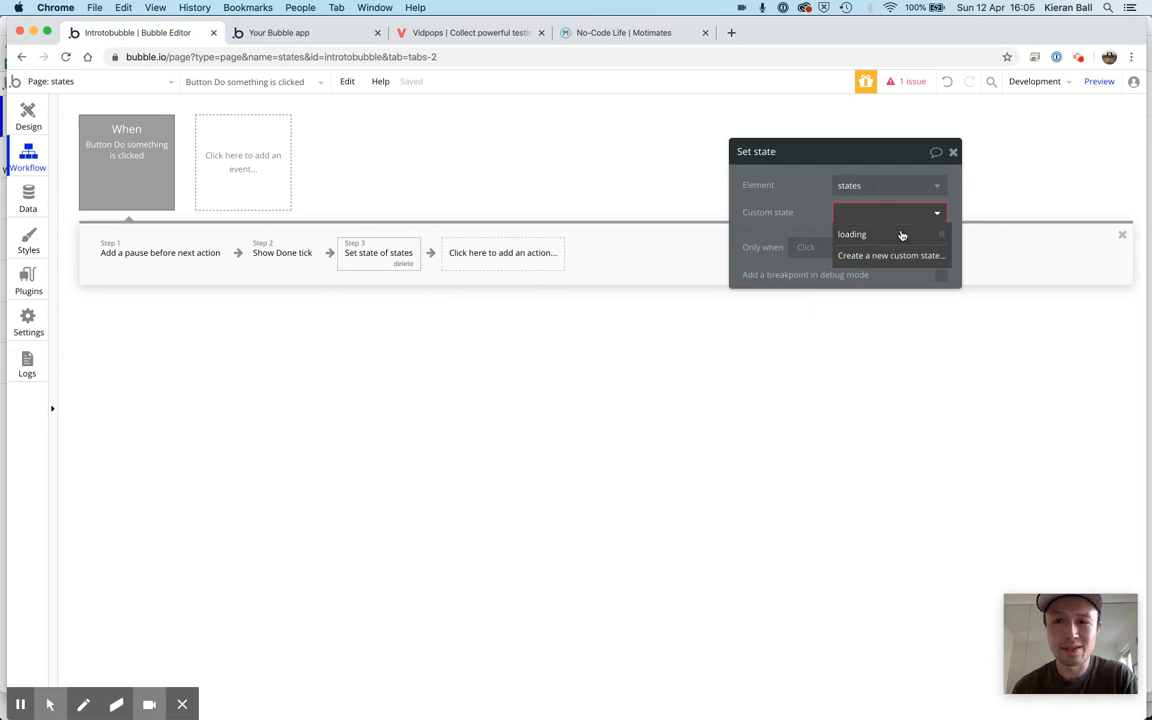
{"action": "left_click", "coordinate": [902, 235]}
{"action": "left_click", "coordinate": [884, 216]}
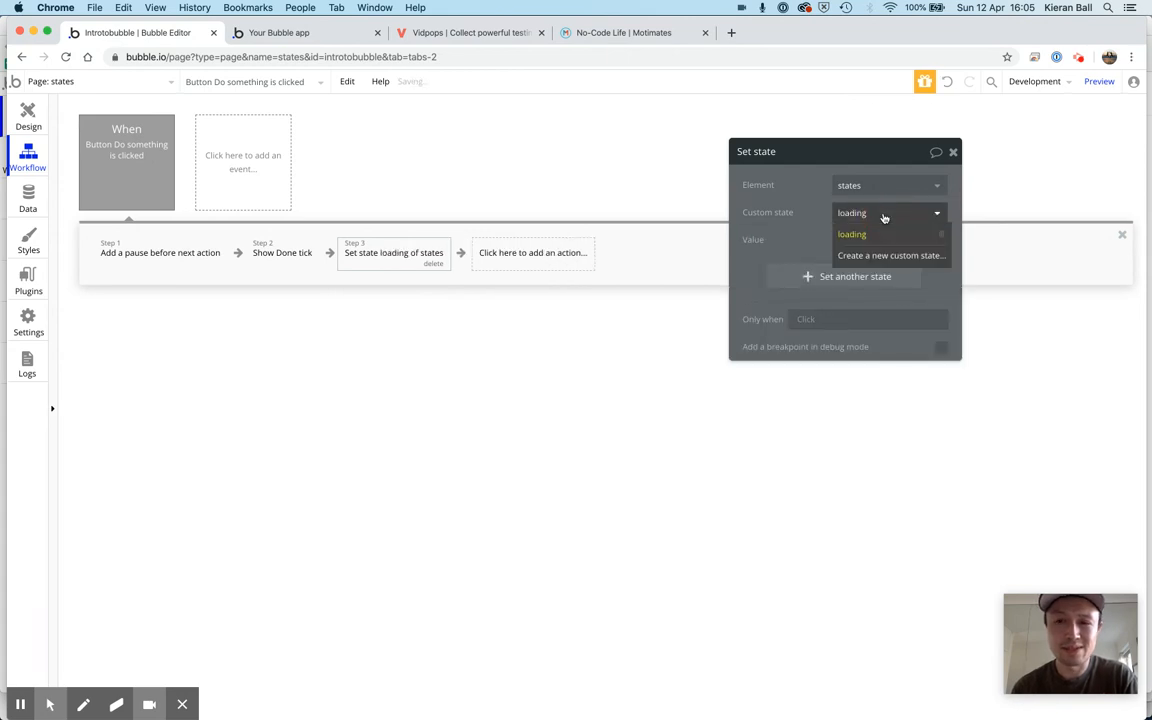
{"action": "left_click", "coordinate": [804, 225]}
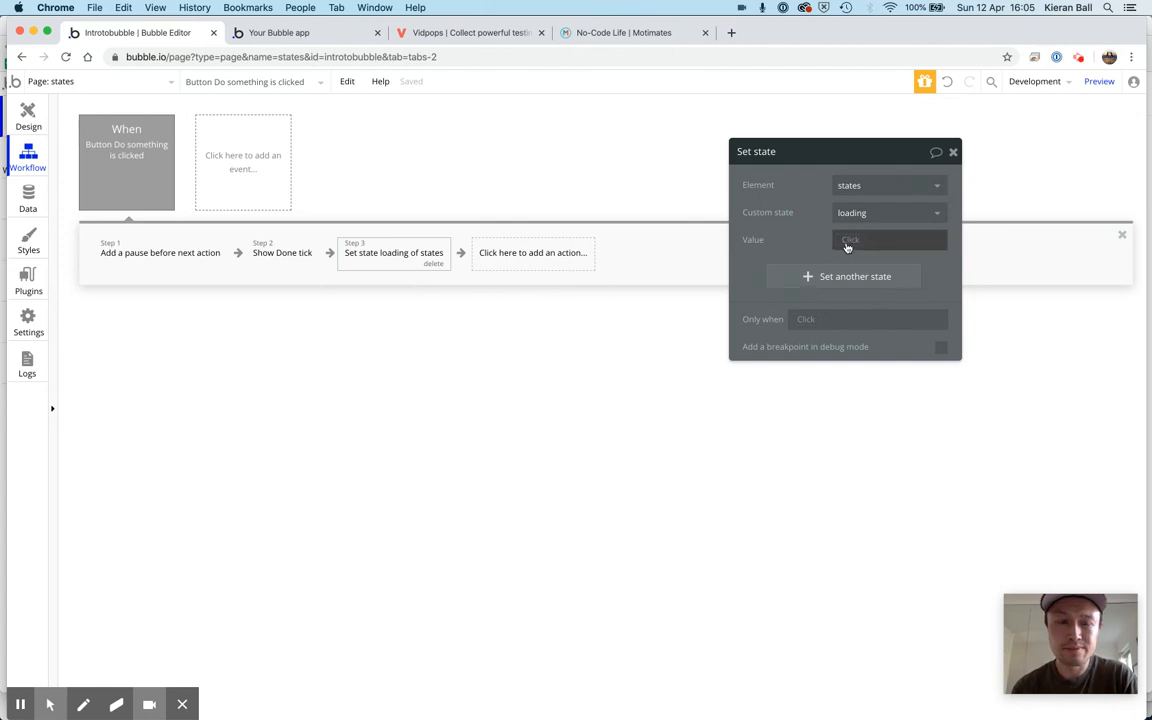
Set the loading state's value to "yes" in the Set state action and close its properties
{"action": "left_click", "coordinate": [847, 241]}
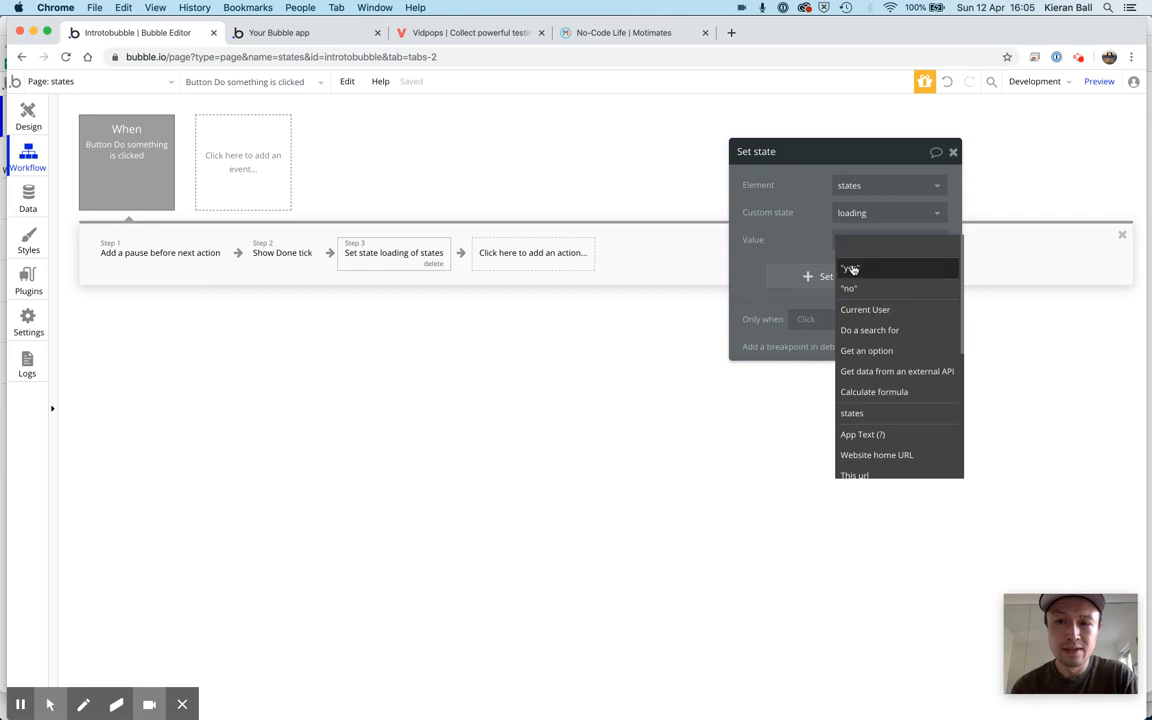
{"action": "left_click", "coordinate": [849, 267]}
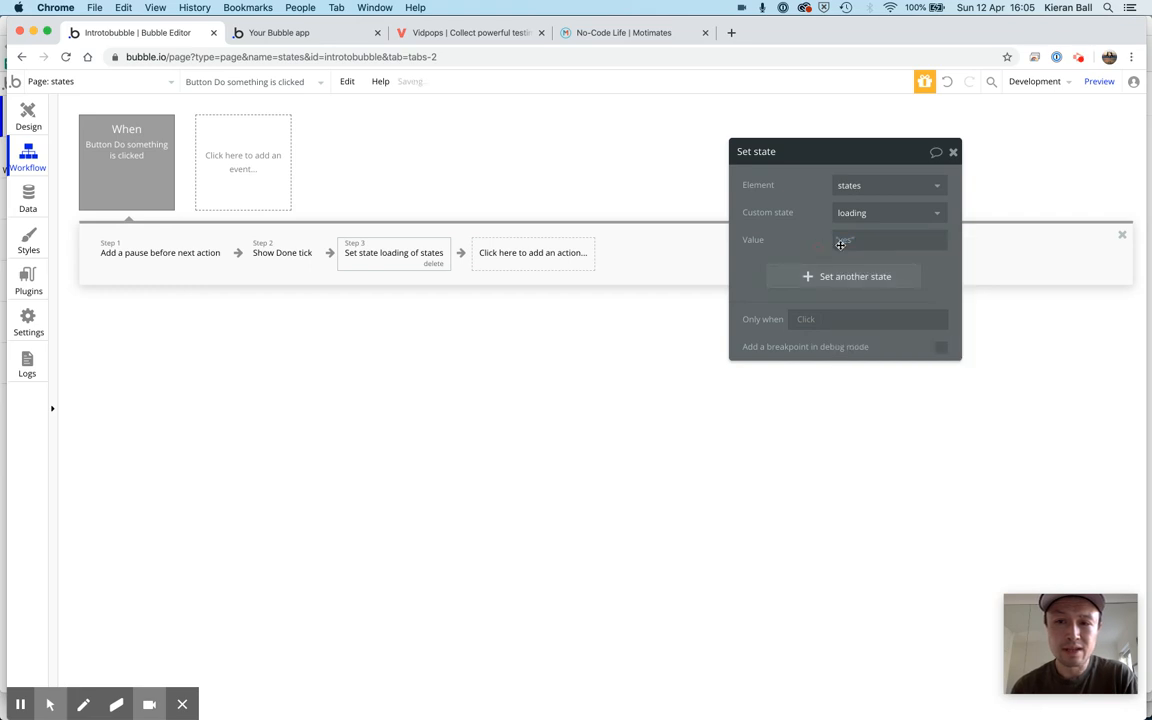
{"action": "left_click", "coordinate": [953, 153]}
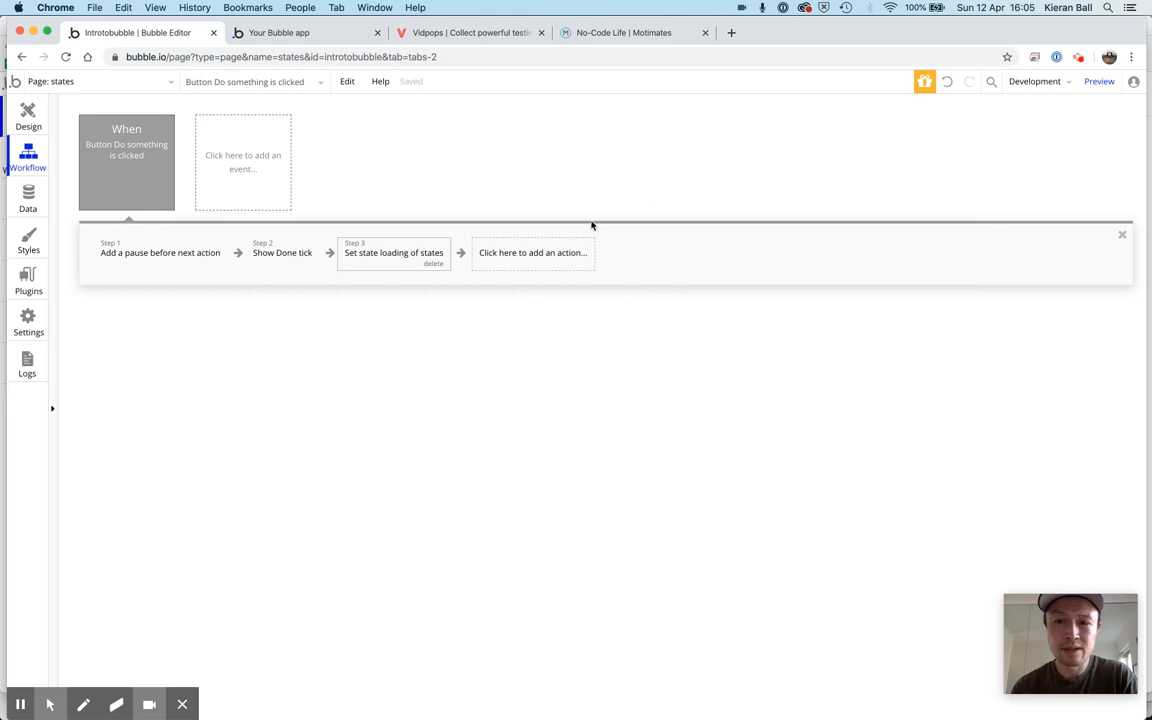
Move the Set state action to the start of the workflow, before the pause, and review its settings
{"action": "left_click", "coordinate": [391, 250]}
{"action": "left_click", "coordinate": [258, 250]}
{"action": "left_click_drag", "start_coordinate": [258, 251], "coordinate": [162, 251]}
{"action": "left_click_drag", "start_coordinate": [381, 256], "coordinate": [153, 248]}
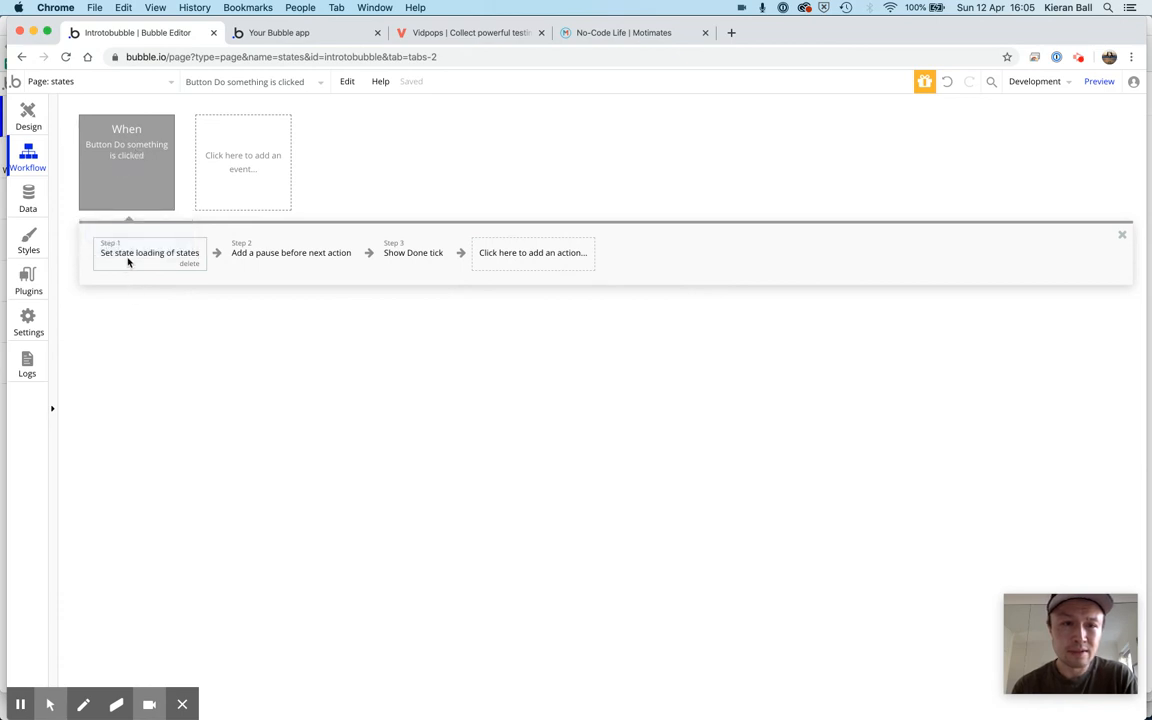
{"action": "left_click", "coordinate": [128, 262]}
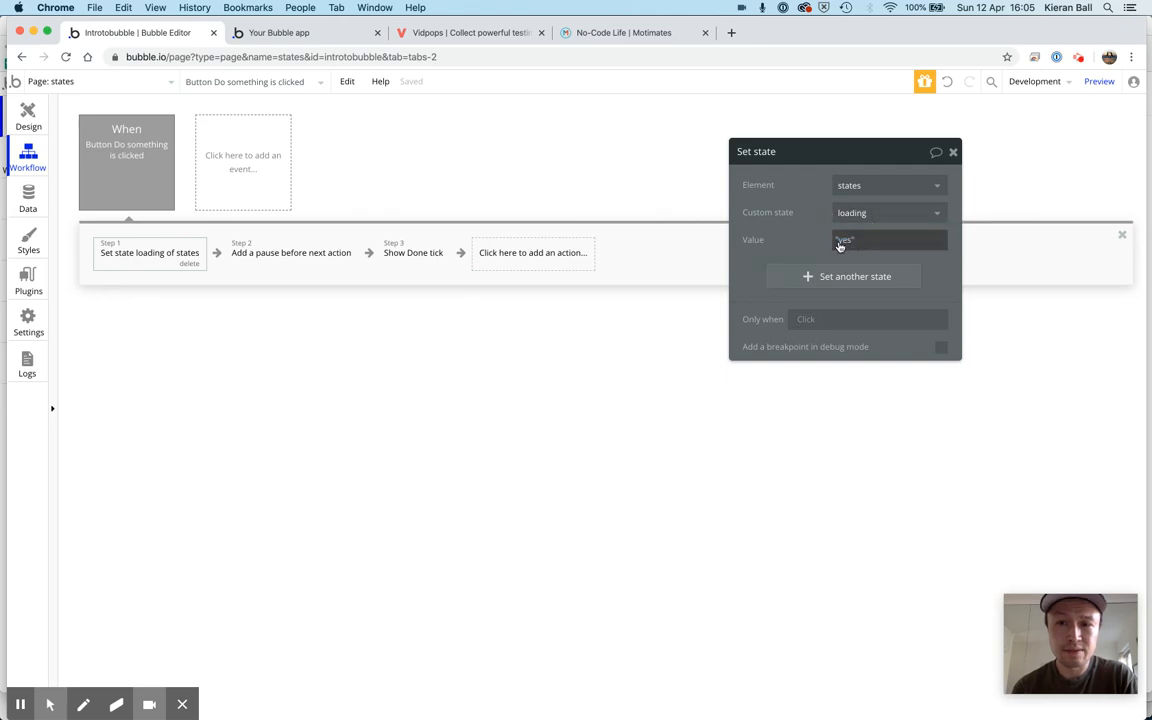
{"action": "left_click", "coordinate": [954, 152]}
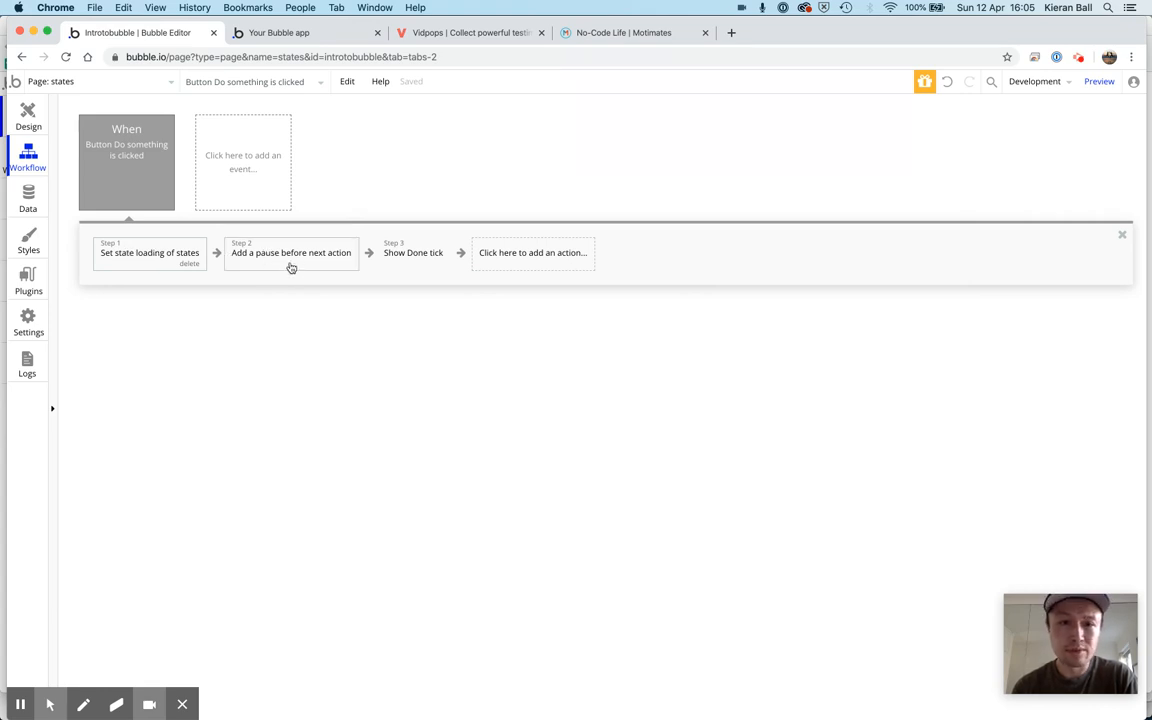
Copy the Set state loading action and paste it at the end of the workflow, after Show Done tick
{"action": "right_click", "coordinate": [147, 260]}
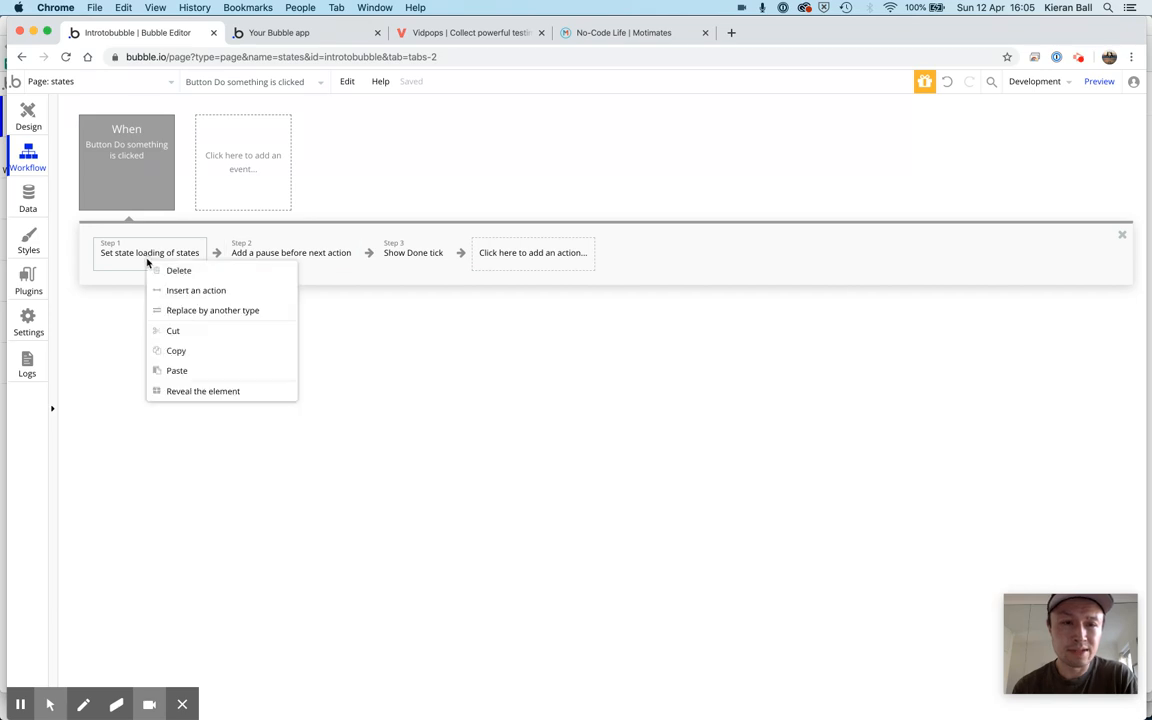
{"action": "left_click", "coordinate": [172, 350]}
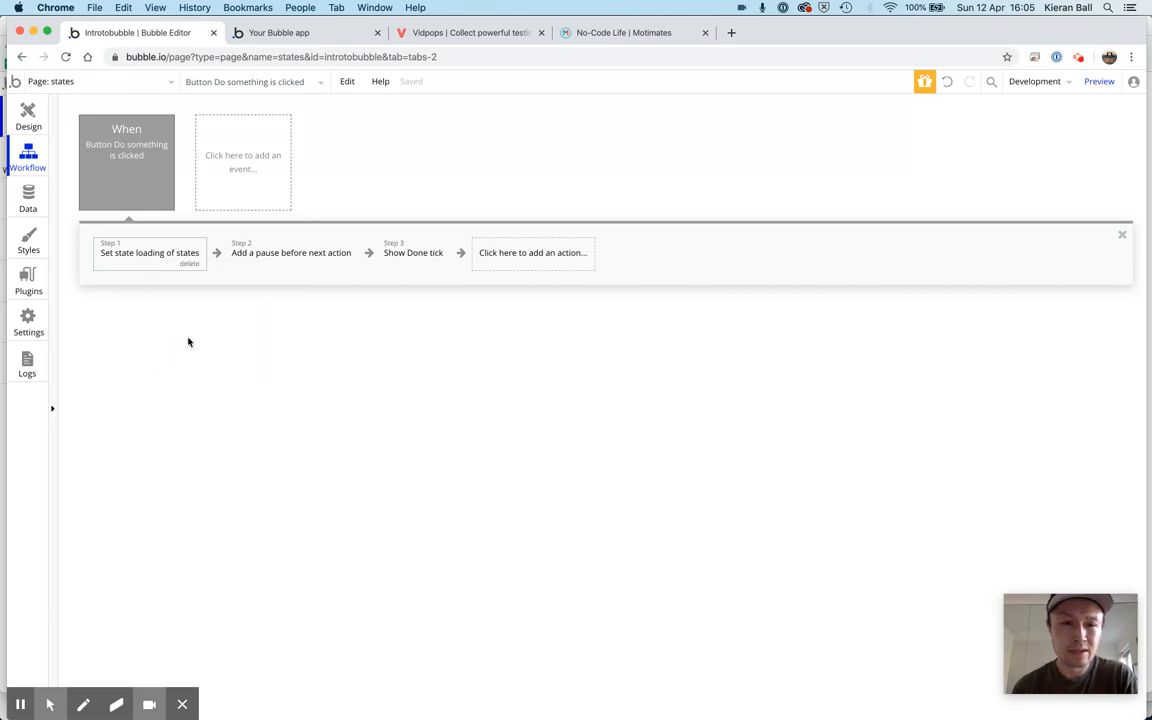
{"action": "right_click", "coordinate": [502, 256]}
{"action": "left_click", "coordinate": [526, 268]}
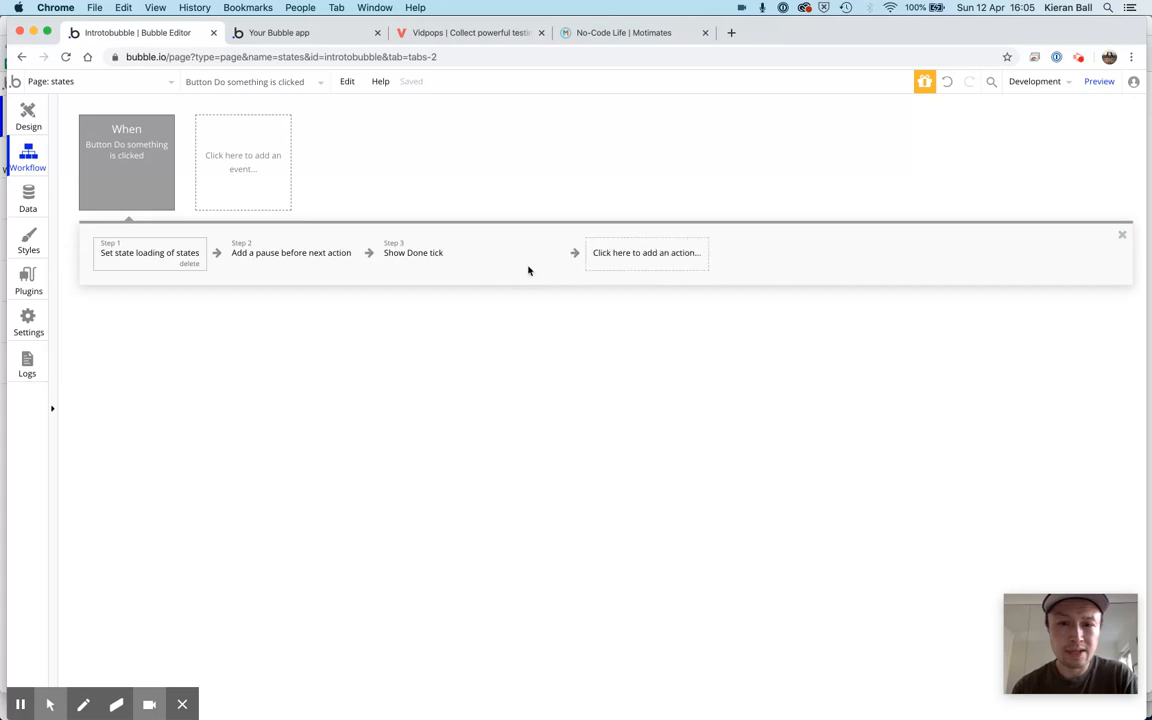
Set the value of the final Set state loading action to "no" and close its properties
{"action": "left_click", "coordinate": [517, 256]}
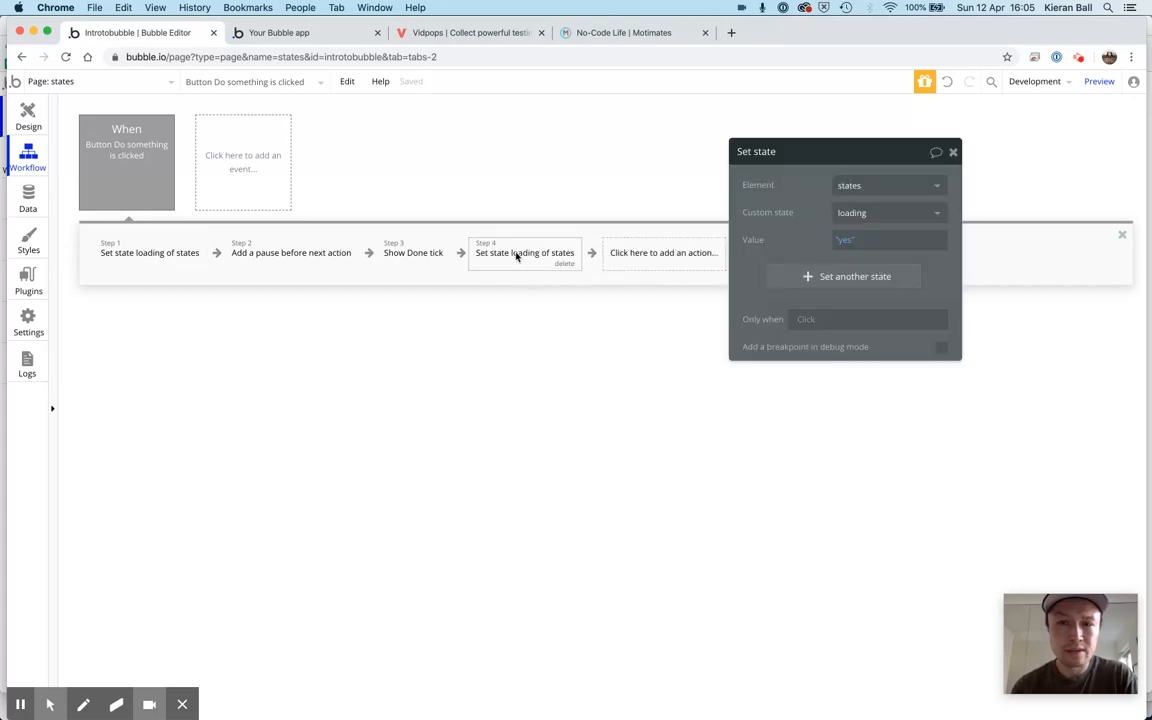
{"action": "left_click", "coordinate": [845, 242]}
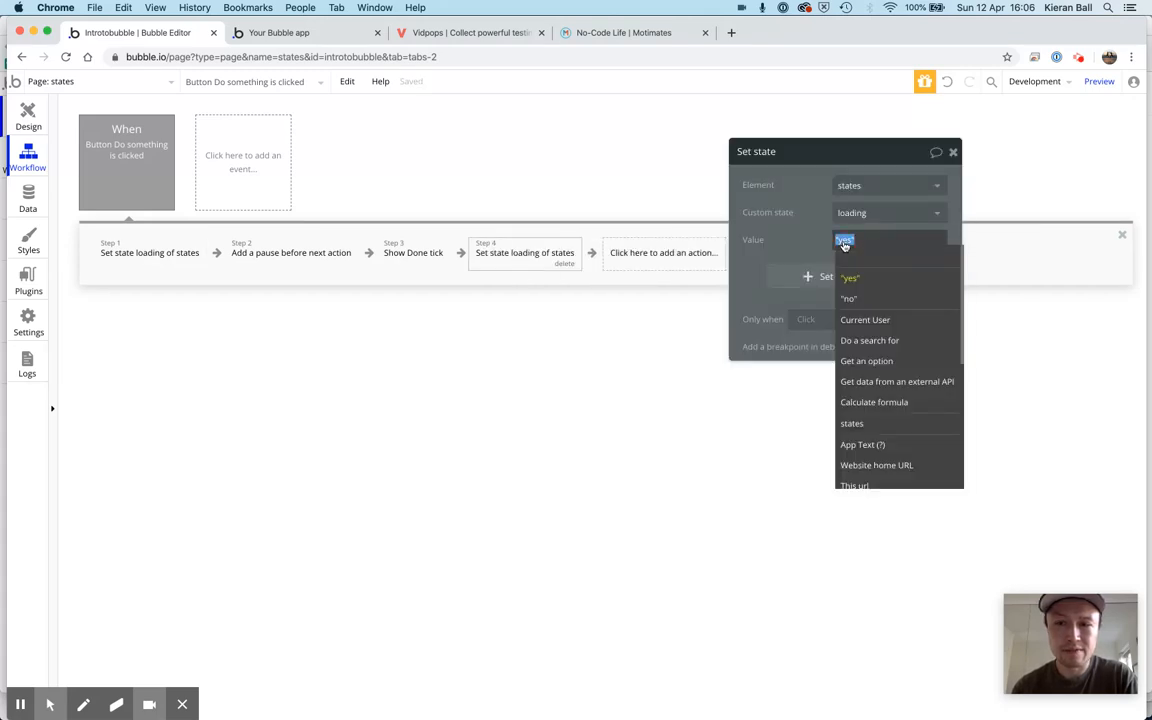
{"action": "left_click", "coordinate": [848, 298]}
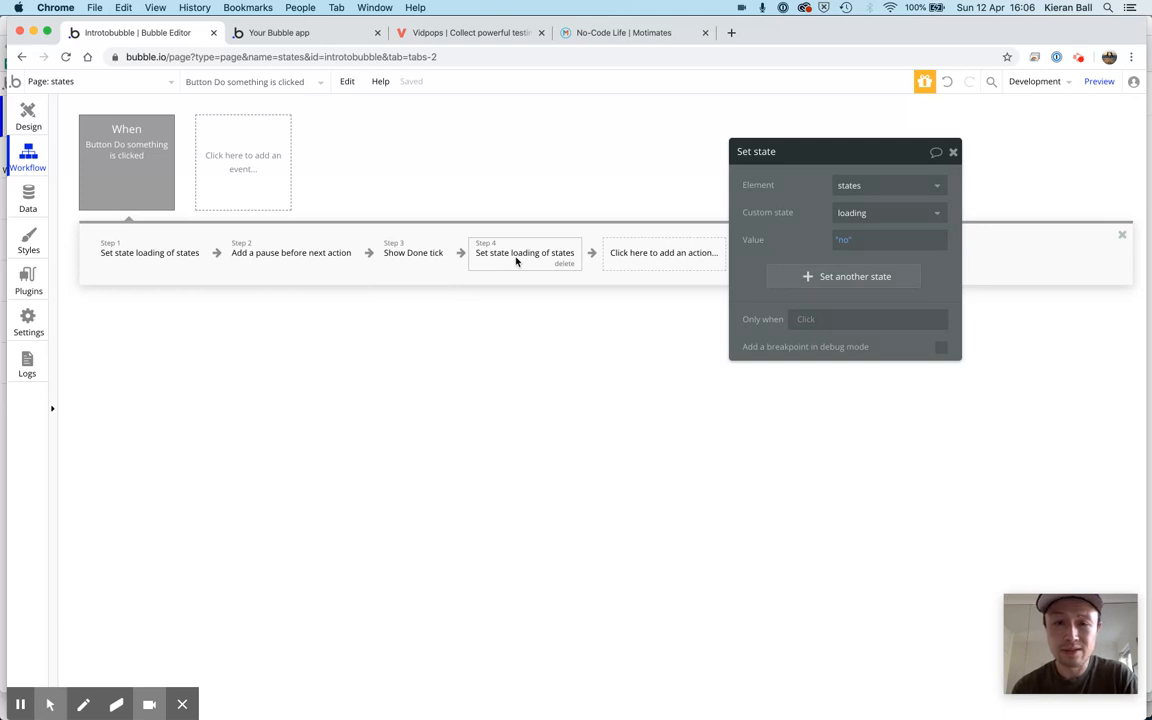
{"action": "left_click", "coordinate": [953, 152]}
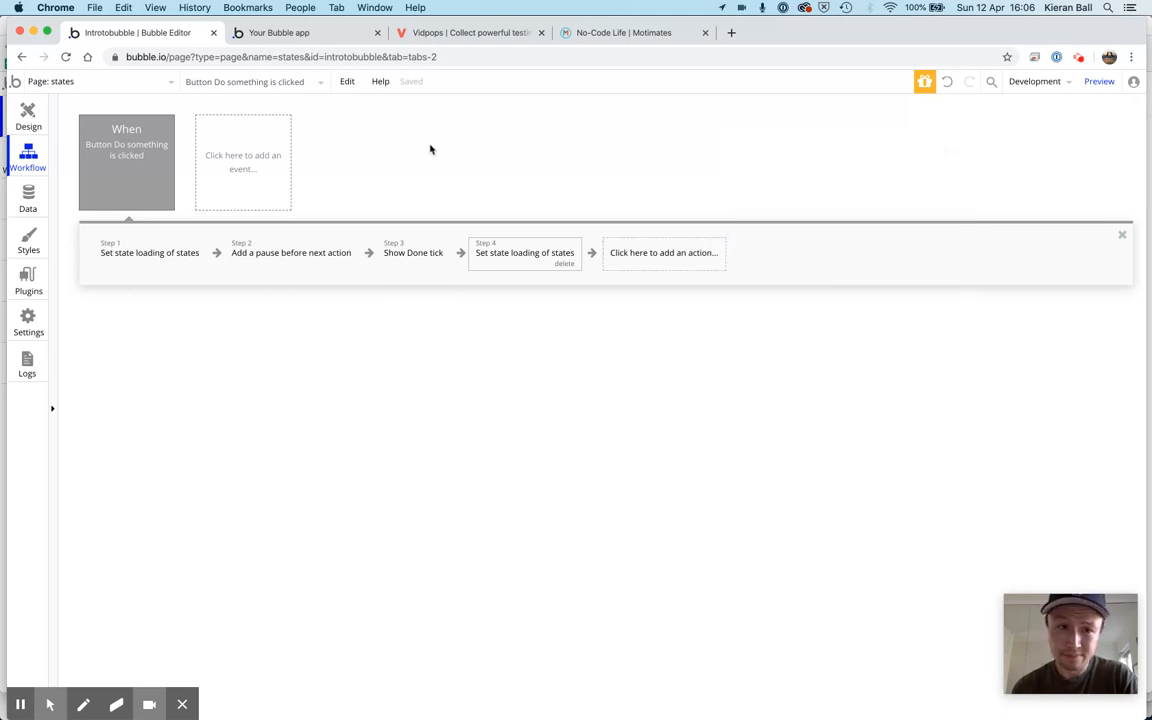
Return to the page design and add a new condition to the Do something button
{"action": "left_click", "coordinate": [28, 118]}
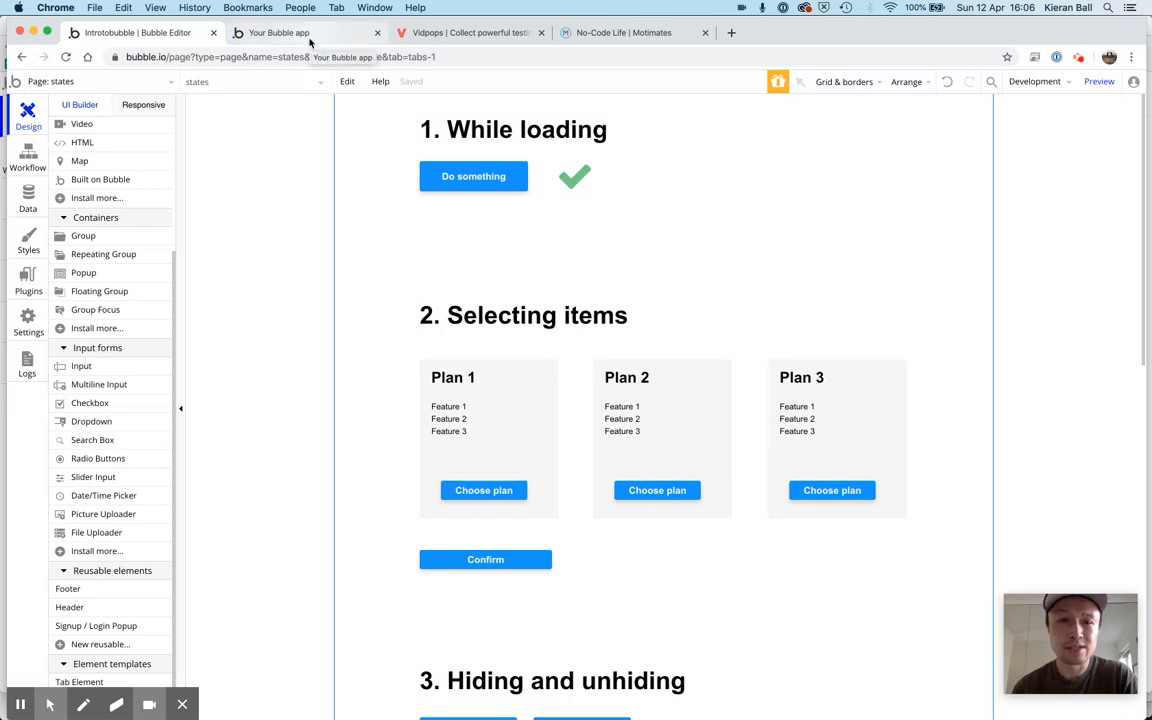
{"action": "left_click", "coordinate": [480, 188]}
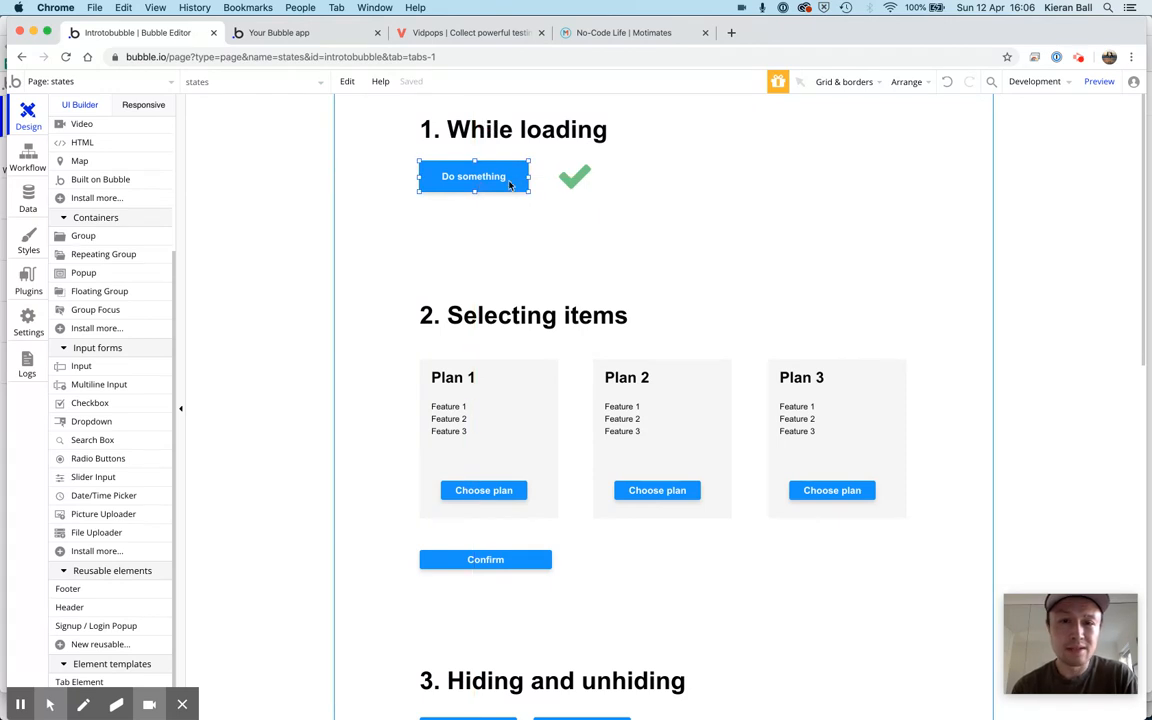
{"action": "double_click", "coordinate": [507, 185]}
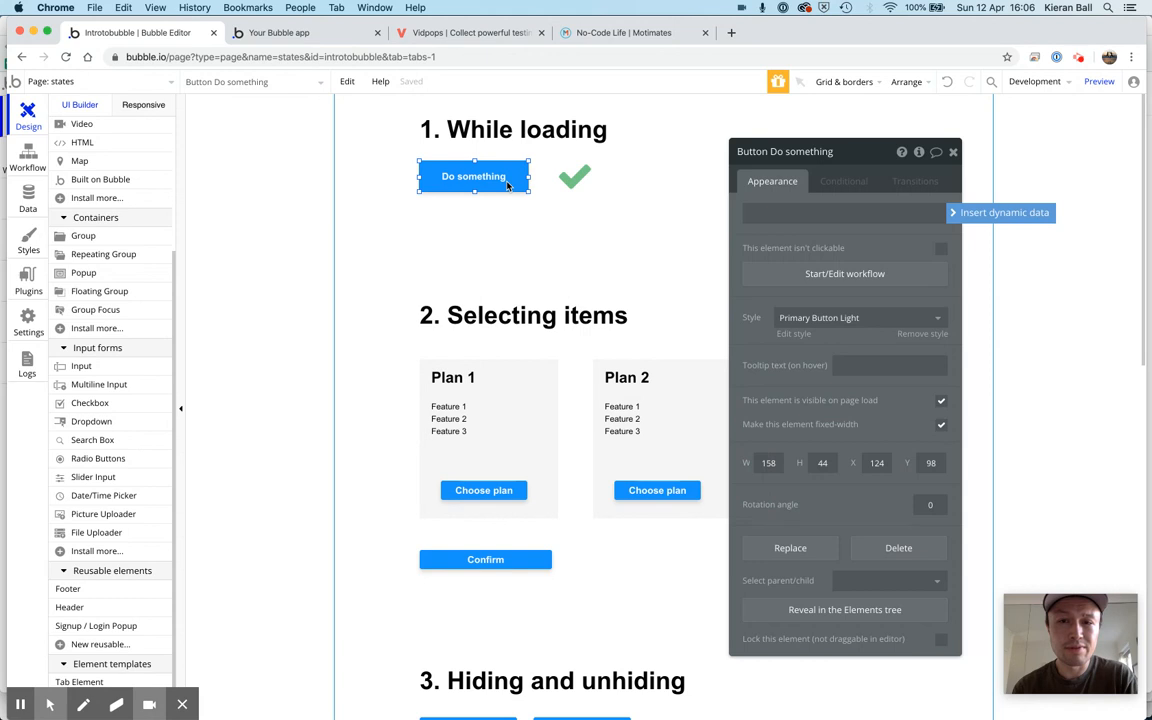
{"action": "left_click_drag", "start_coordinate": [852, 152], "coordinate": [820, 152]}
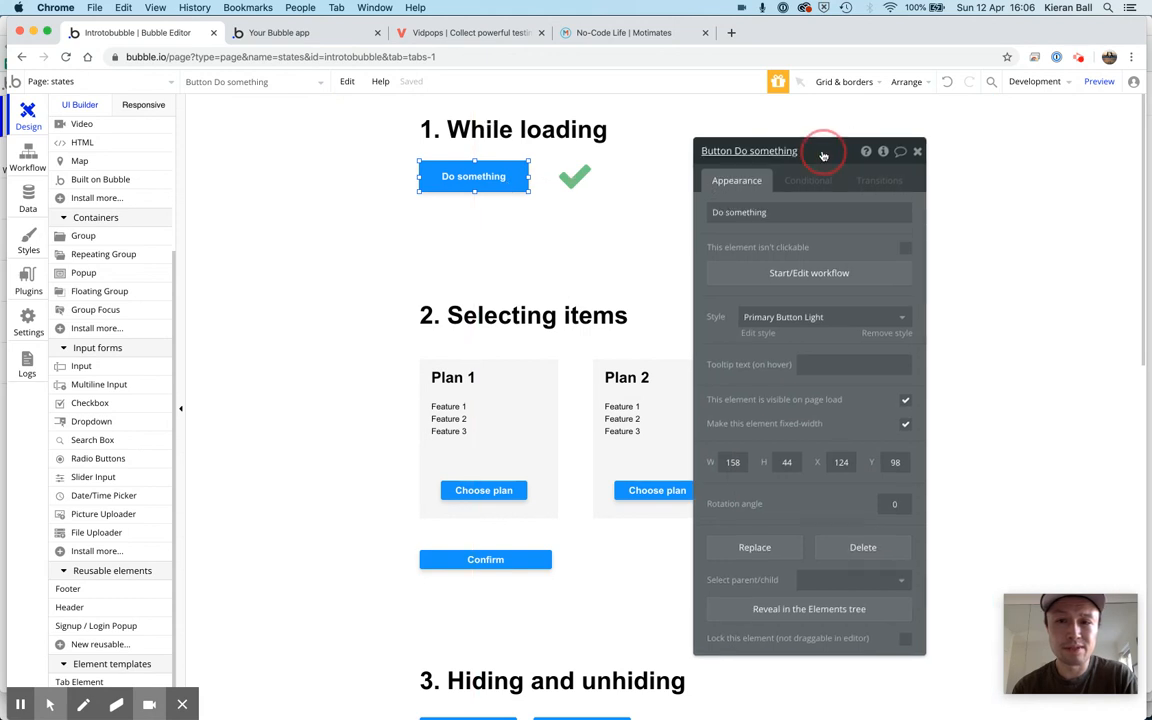
{"action": "left_click", "coordinate": [808, 180]}
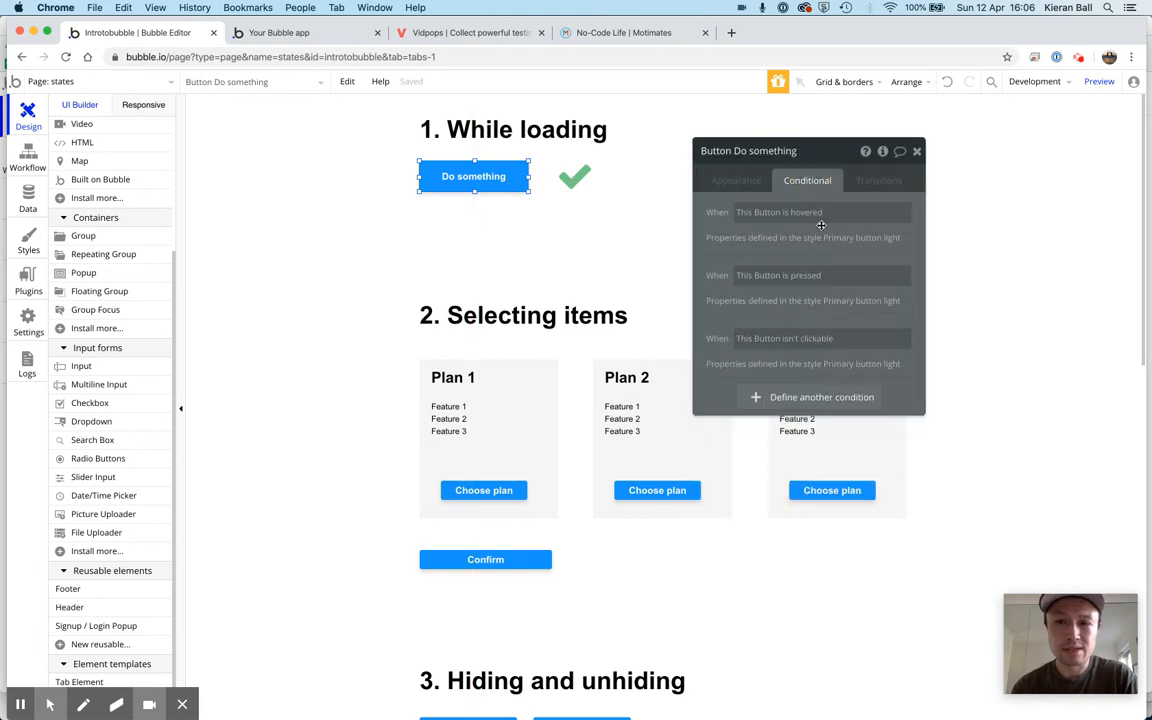
{"action": "left_click", "coordinate": [828, 397]}
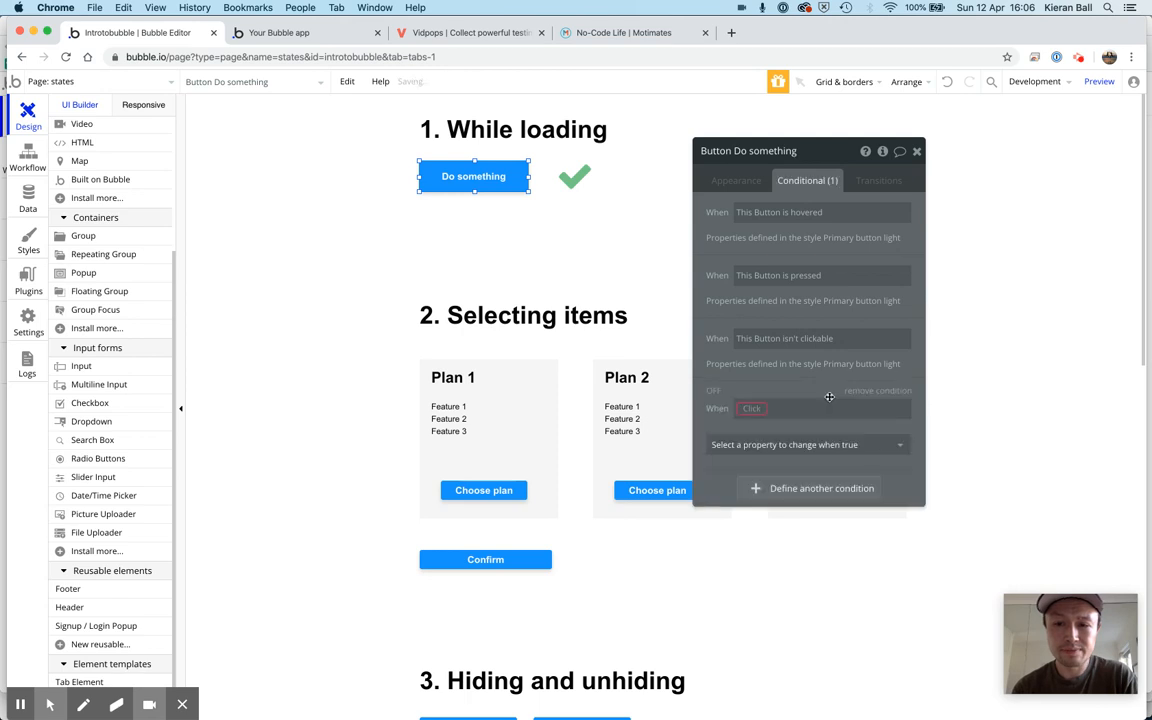
Set the new condition on the Do something button to when states's loading is "yes"
{"action": "left_click", "coordinate": [752, 409]}
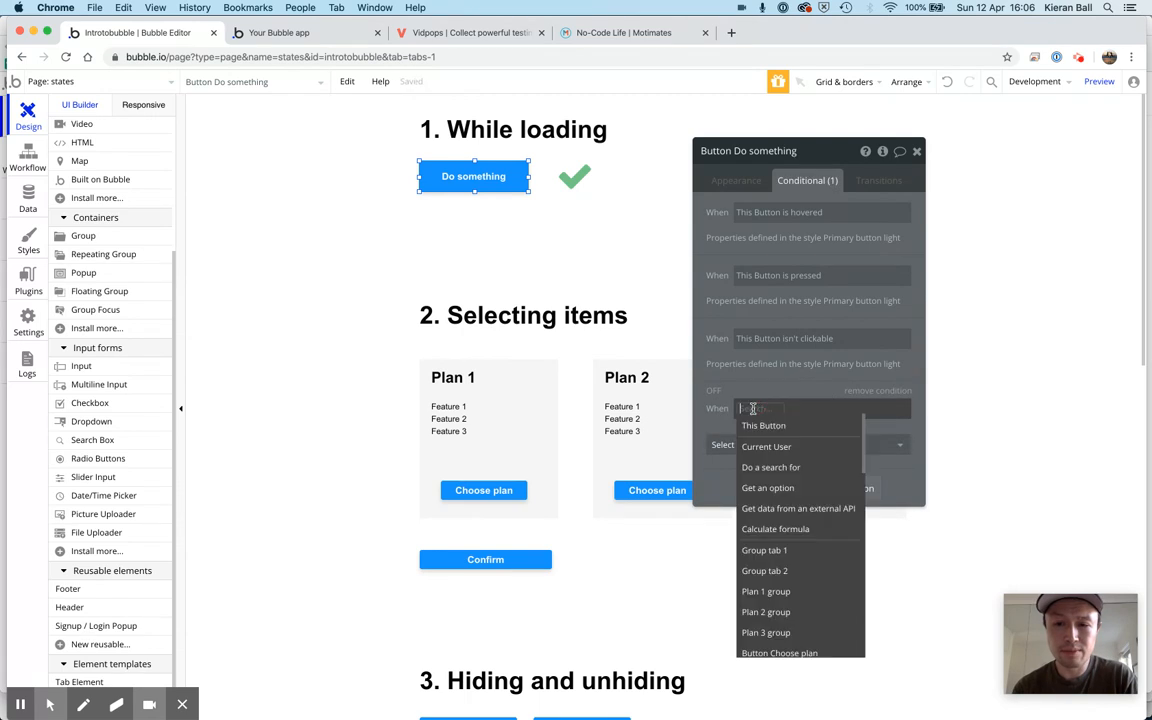
{"action": "type", "text": "state"}
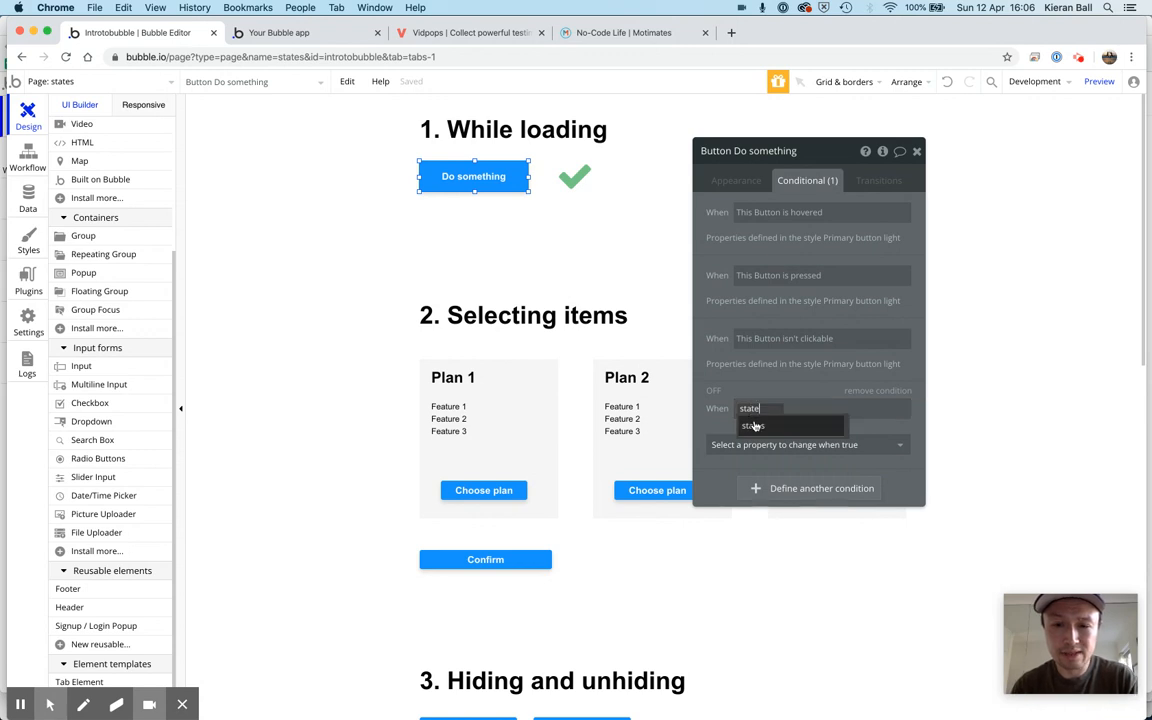
{"action": "left_click", "coordinate": [755, 427]}
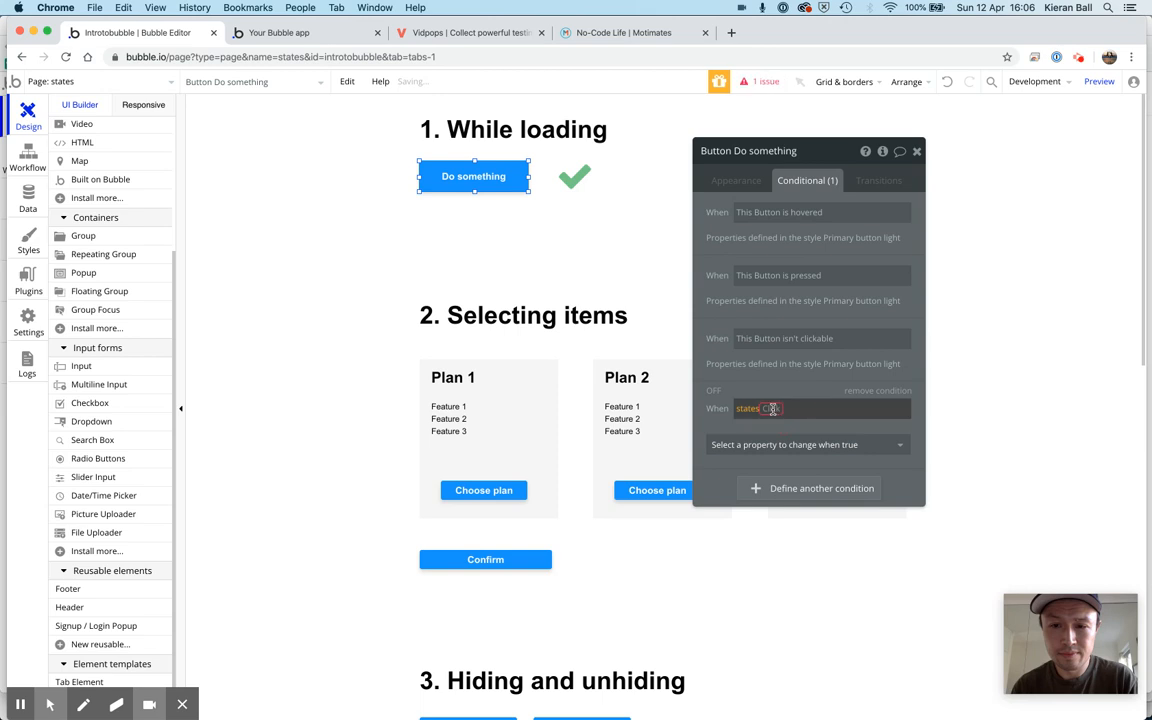
{"action": "left_click", "coordinate": [772, 408]}
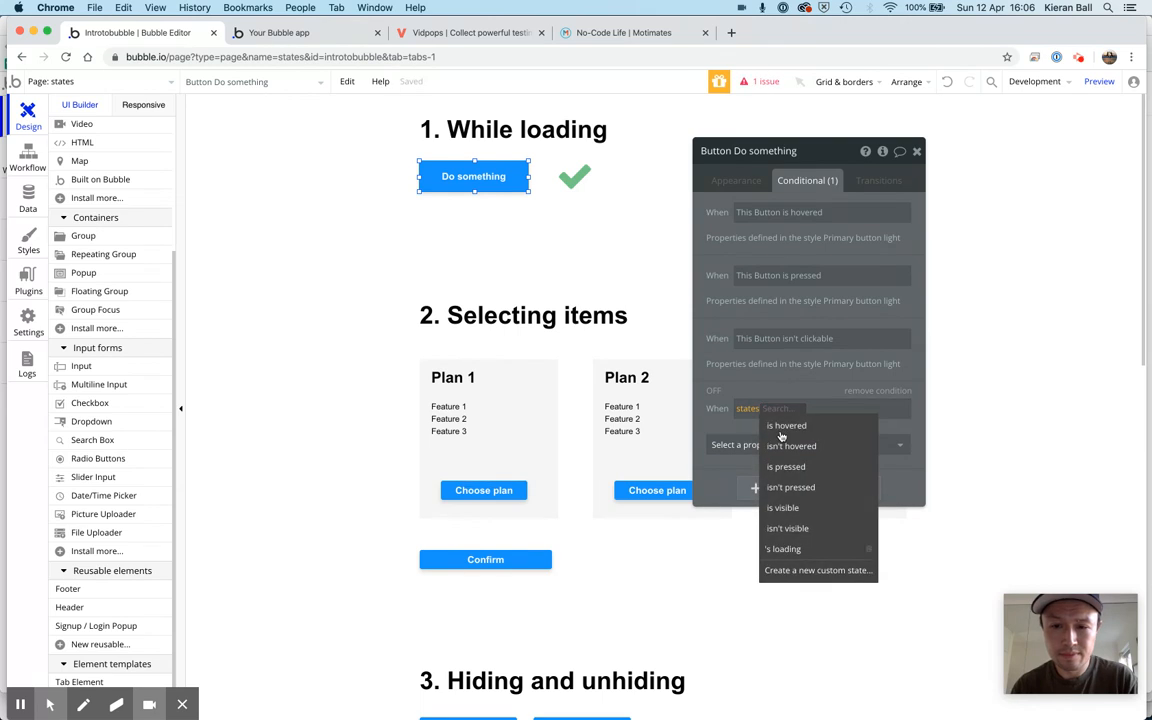
{"action": "left_click", "coordinate": [789, 550]}
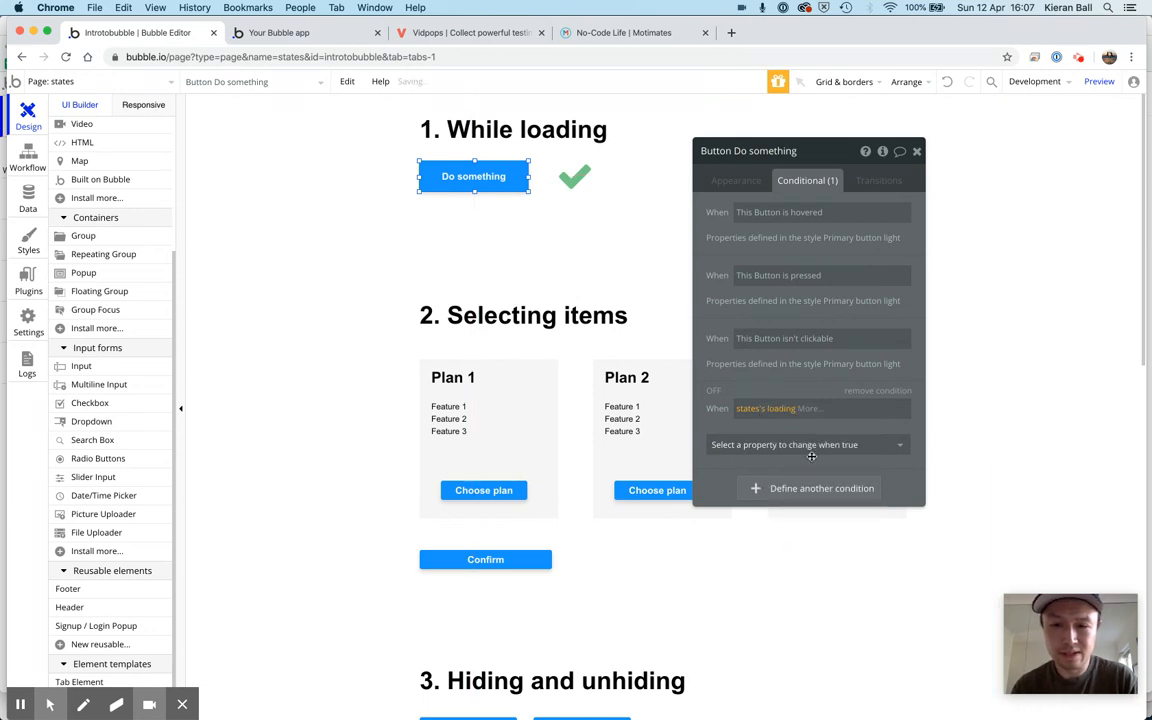
{"action": "left_click", "coordinate": [810, 410]}
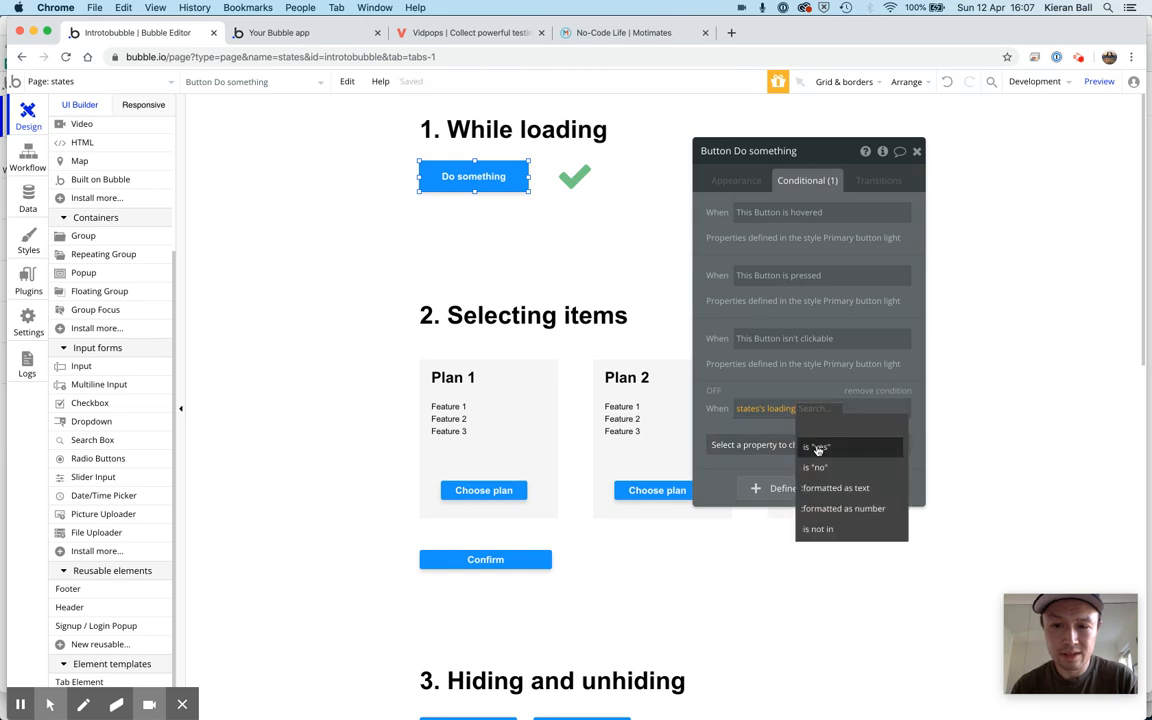
{"action": "left_click", "coordinate": [818, 448]}
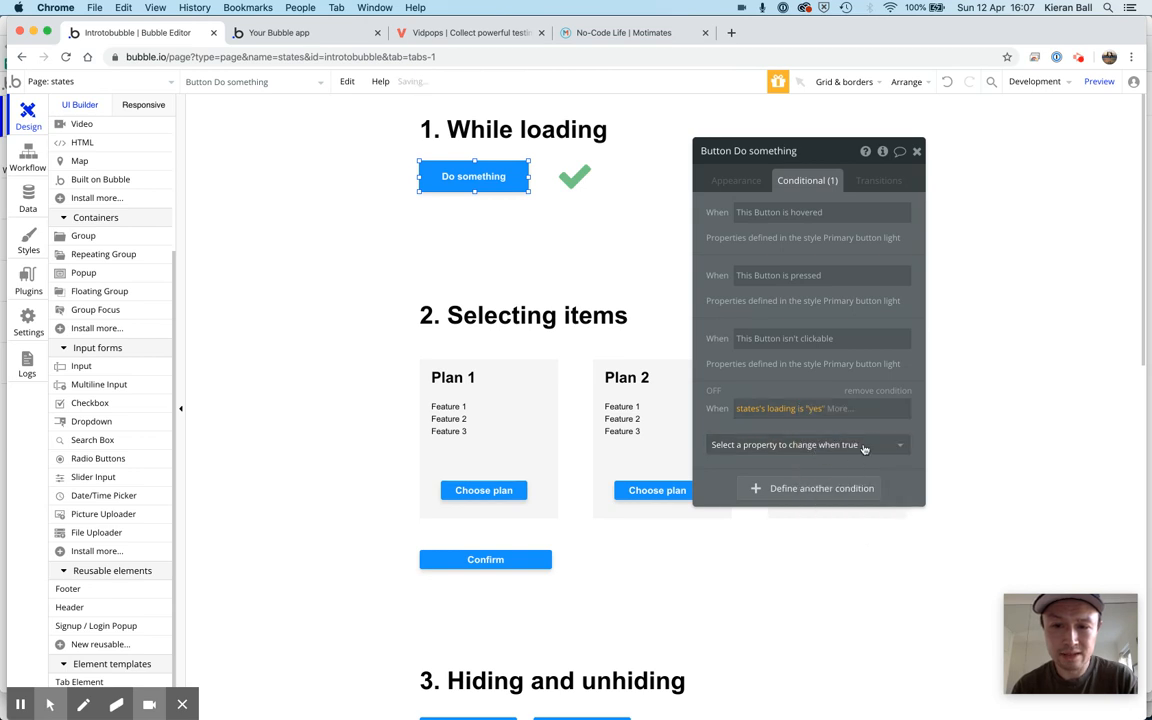
Make the loading condition change the button's text to "Please wait..."
{"action": "left_click", "coordinate": [865, 448]}
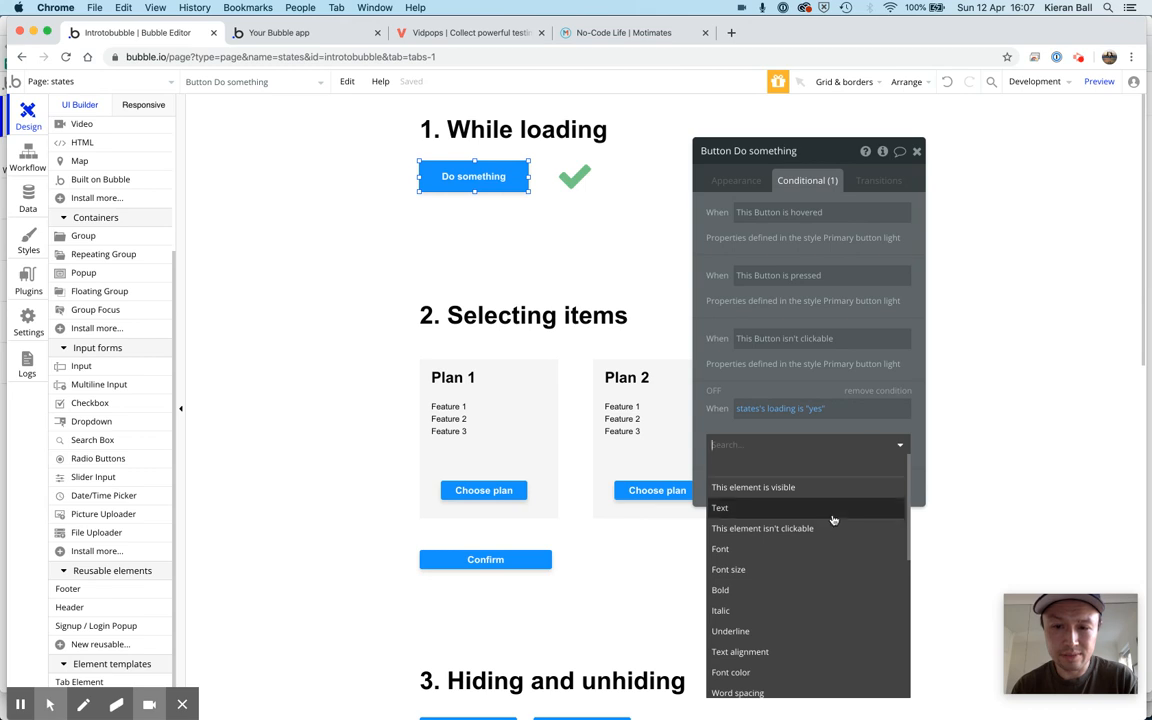
{"action": "left_click", "coordinate": [745, 509]}
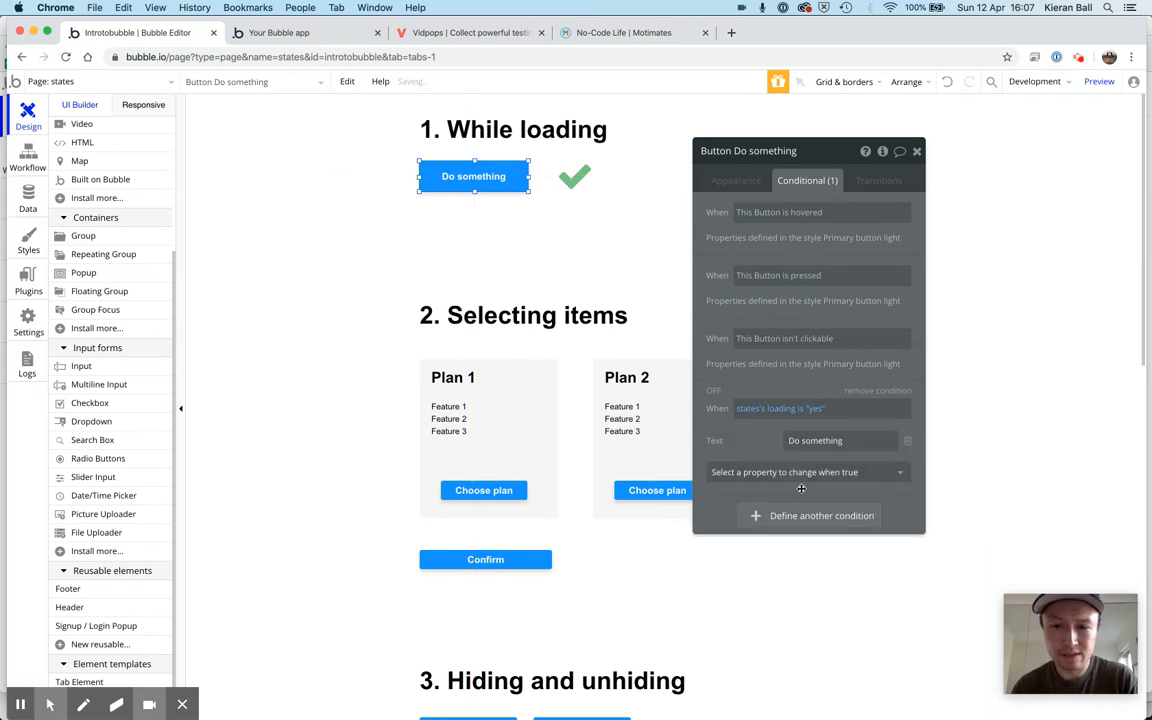
{"action": "triple_click", "coordinate": [846, 444]}
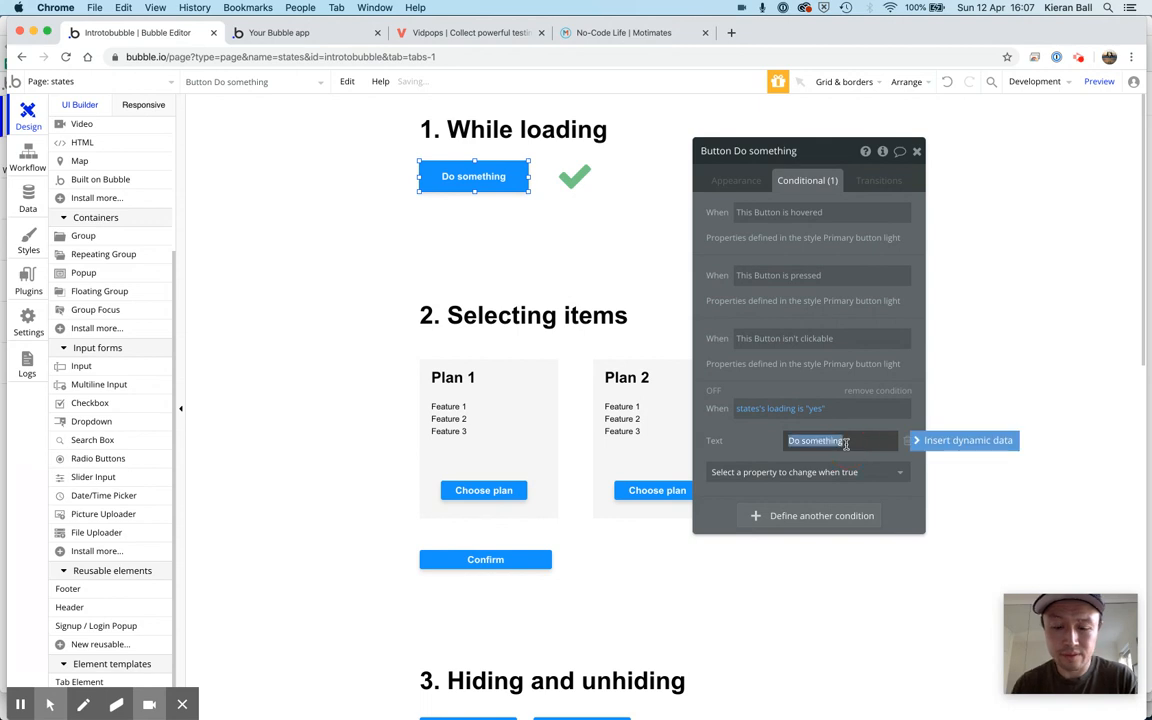
{"action": "type", "text": "P"}
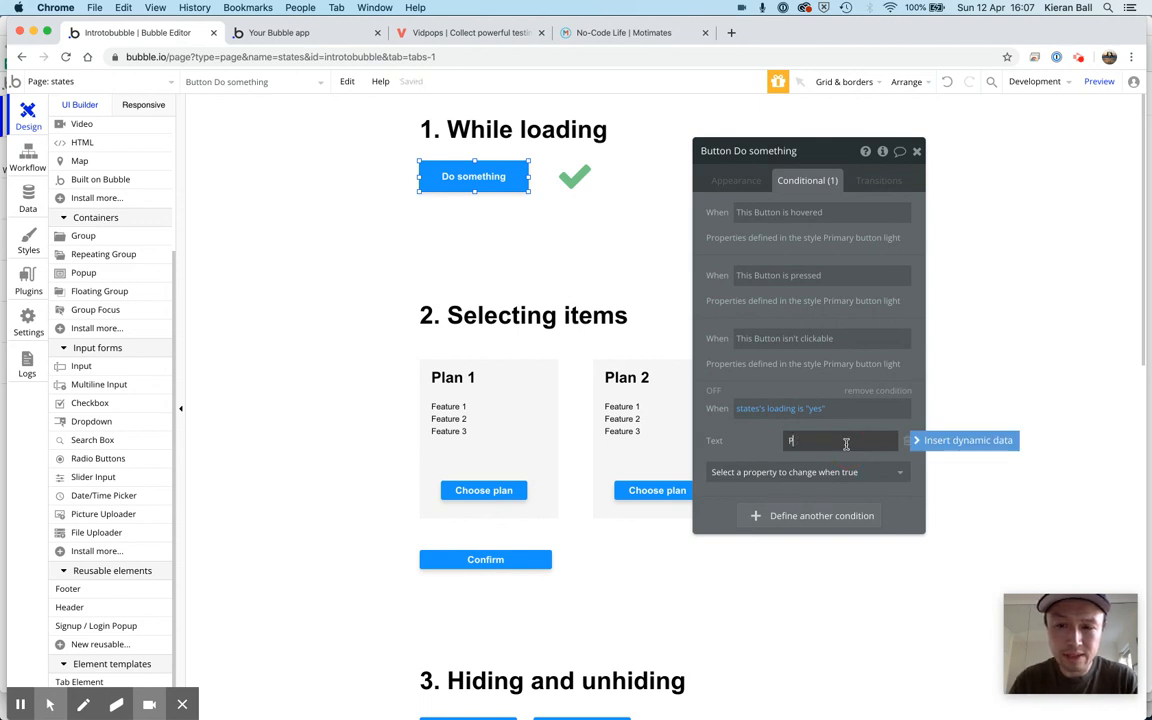
{"action": "type", "text": "Lease wait..."}
Add "This element isn't clickable" as a ticked property of the loading condition and close the button's properties
{"action": "left_click", "coordinate": [900, 472]}
{"action": "left_click", "coordinate": [865, 537]}
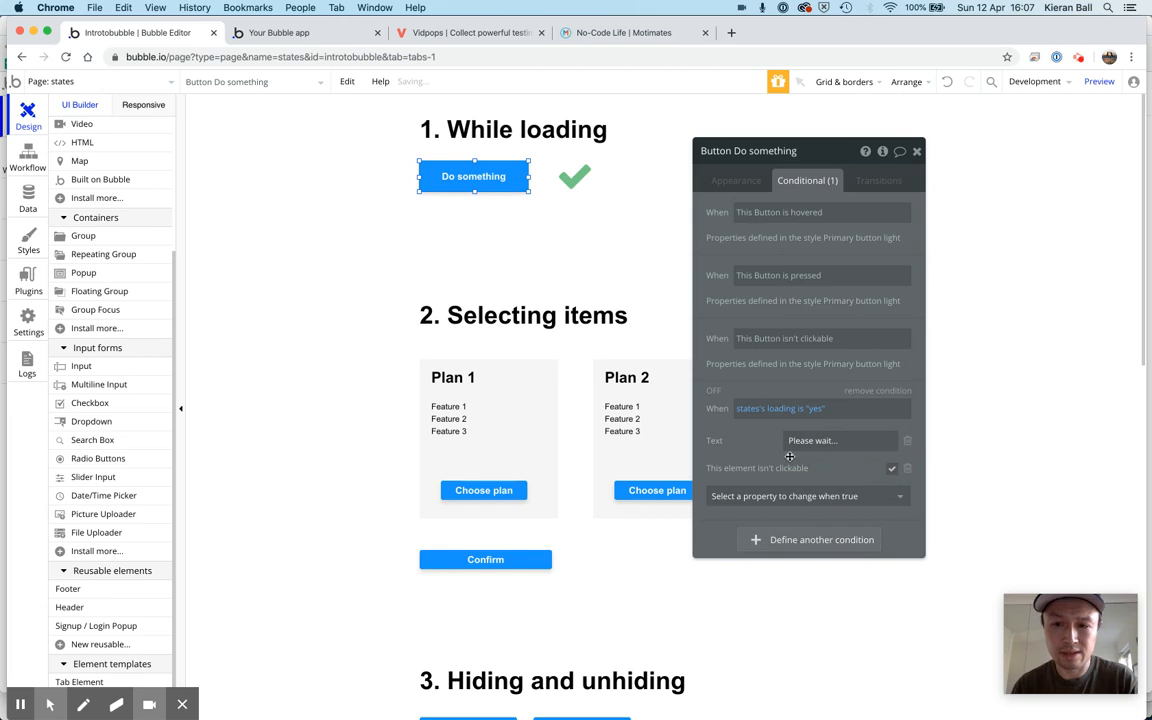
{"action": "left_click", "coordinate": [917, 153]}
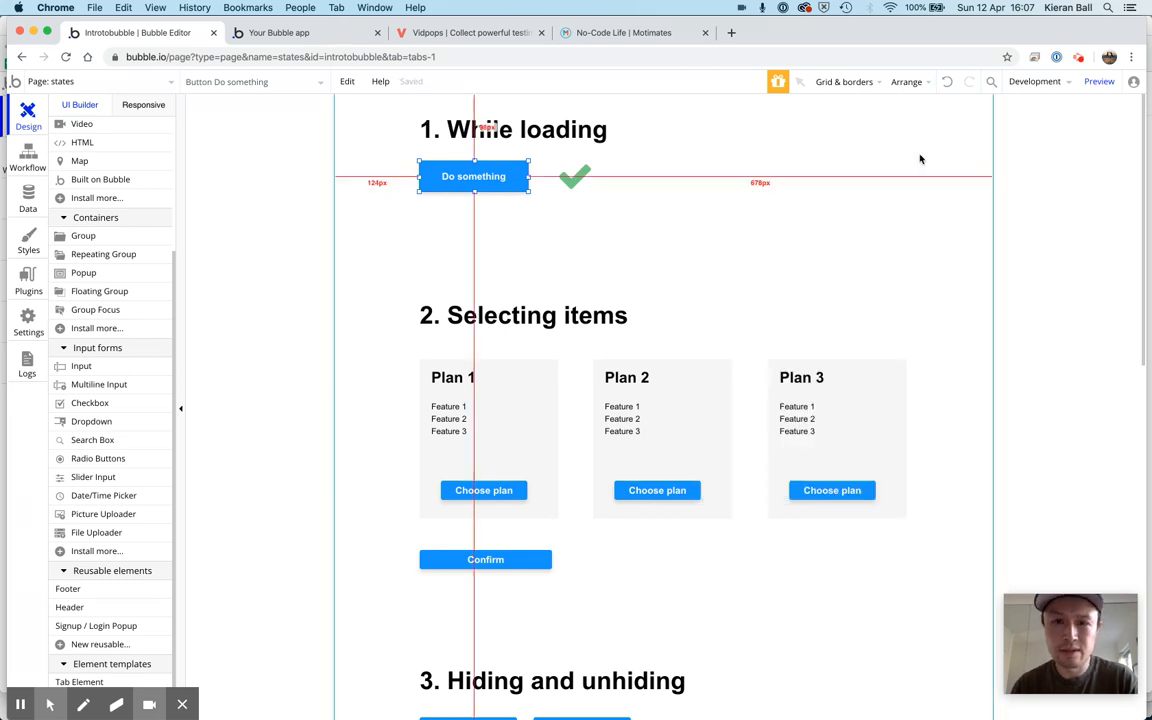
Switch to the app preview, reload it and run Do something to test the loading behaviour
{"action": "left_click", "coordinate": [320, 33]}
{"action": "key", "text": "super+r"}
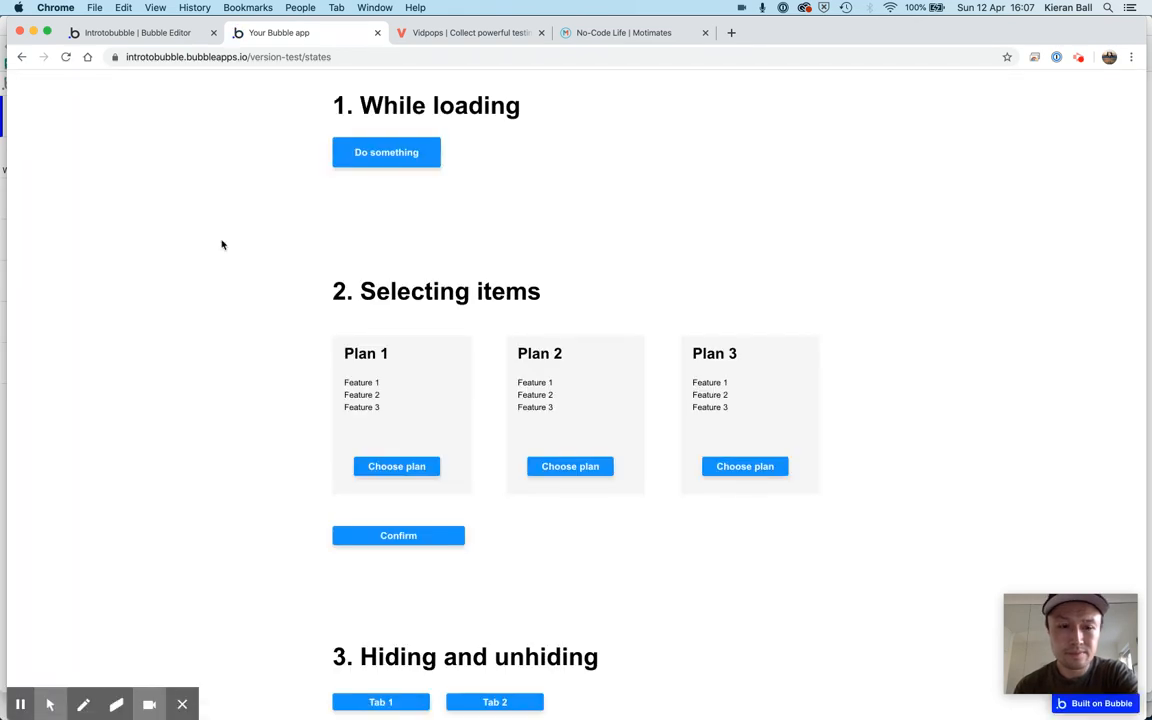
{"action": "left_click", "coordinate": [400, 156]}
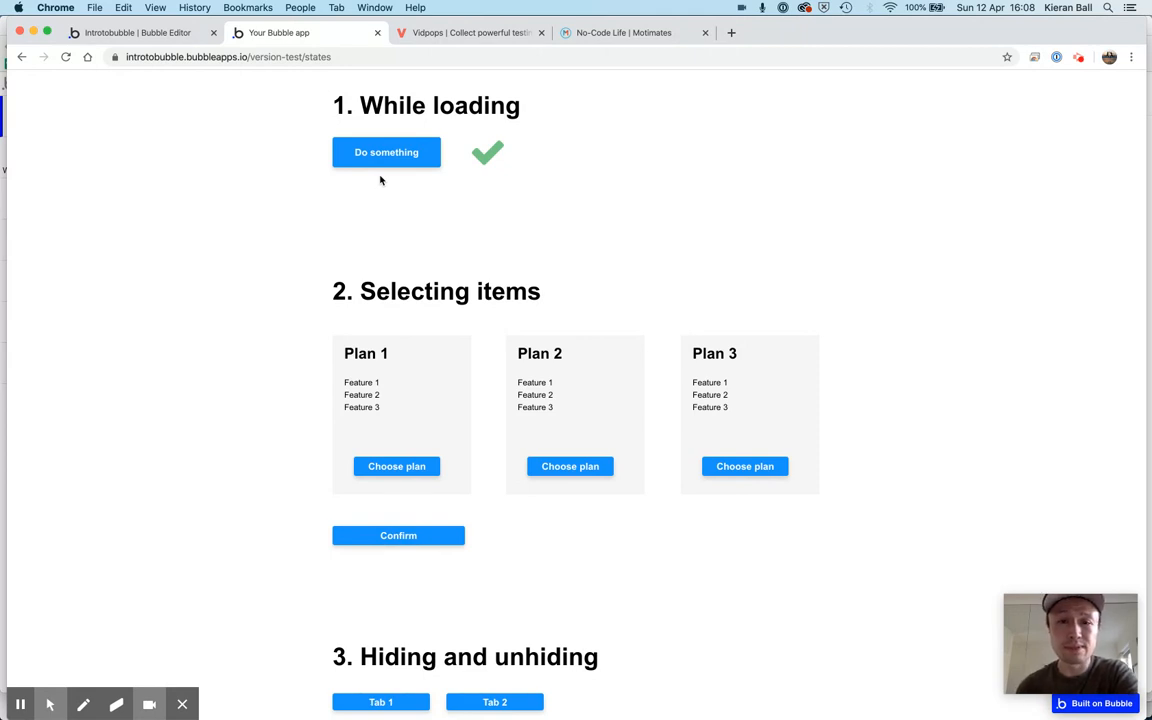
{"action": "scroll", "coordinate": [265, 207], "scroll_direction": "down", "scroll_amount": 2}
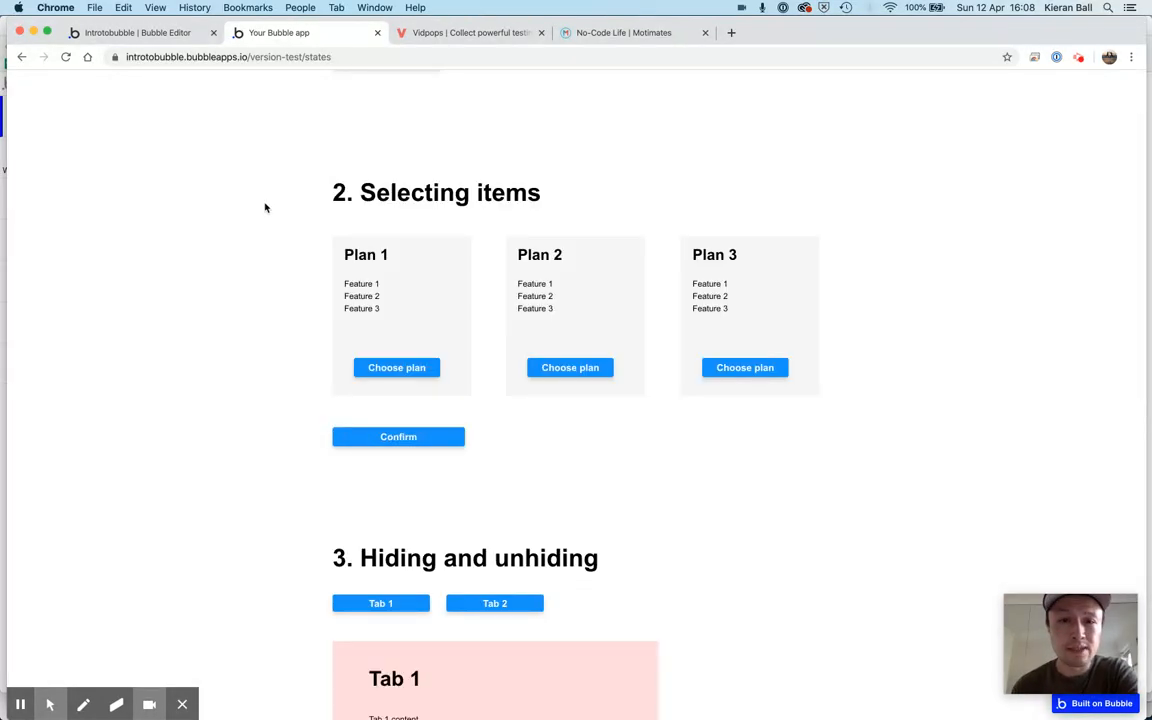
Review the Selecting items section in the editor, then switch to the Vidpops plans page and select the Business plan as an example
{"action": "left_click", "coordinate": [147, 37]}
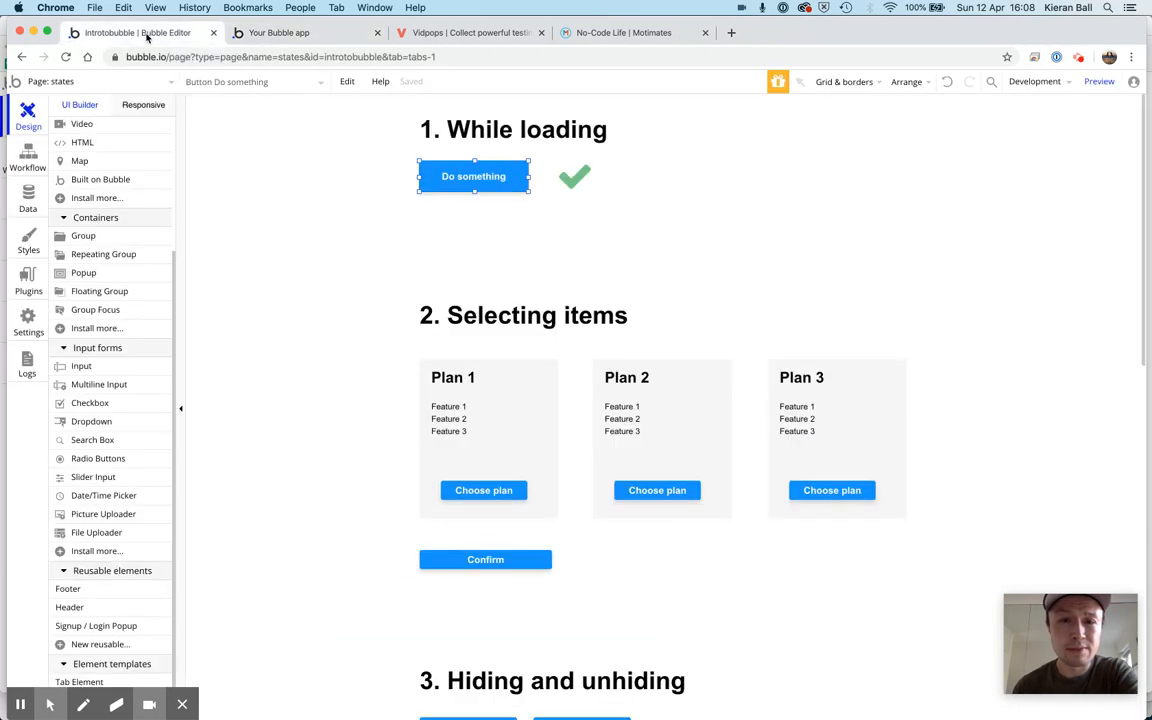
{"action": "scroll", "coordinate": [324, 380], "scroll_direction": "down", "scroll_amount": 1}
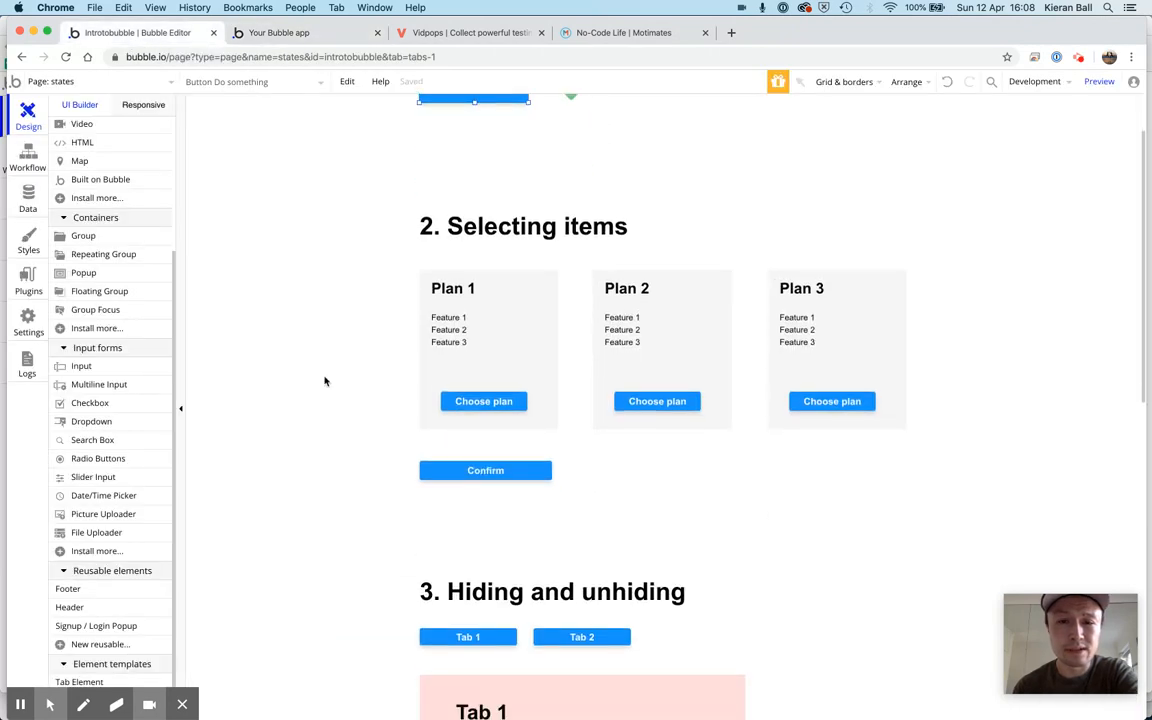
{"action": "scroll", "coordinate": [324, 380], "scroll_direction": "down", "scroll_amount": 1}
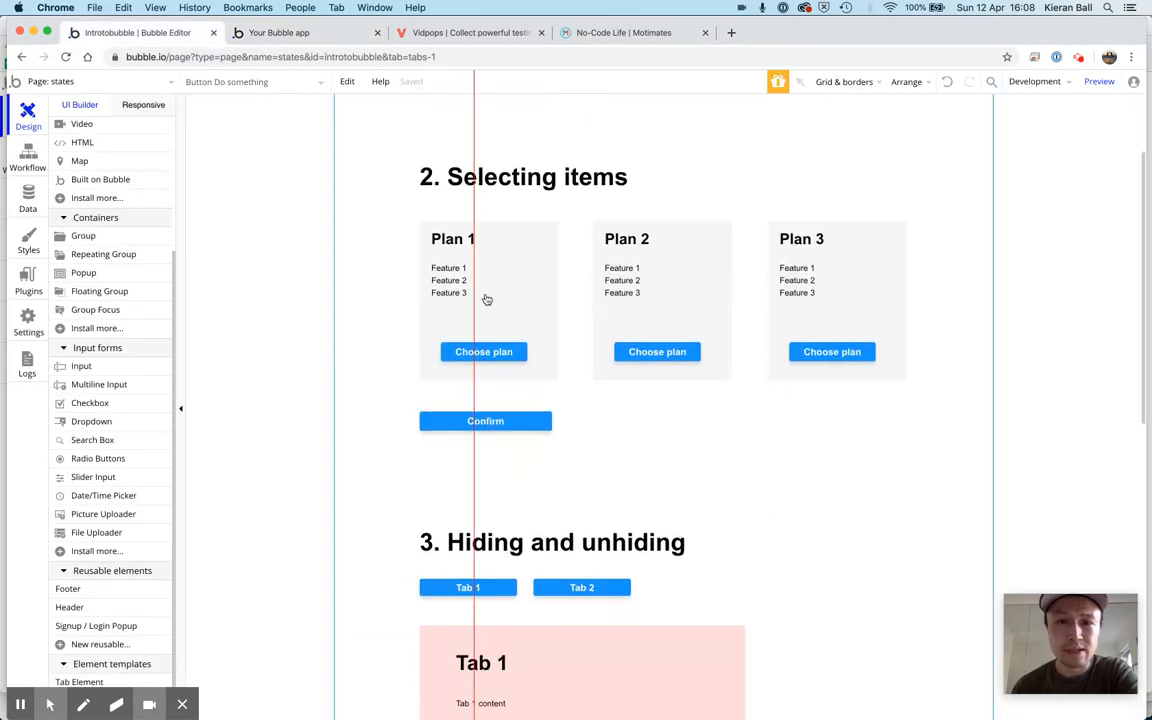
{"action": "left_click", "coordinate": [466, 38]}
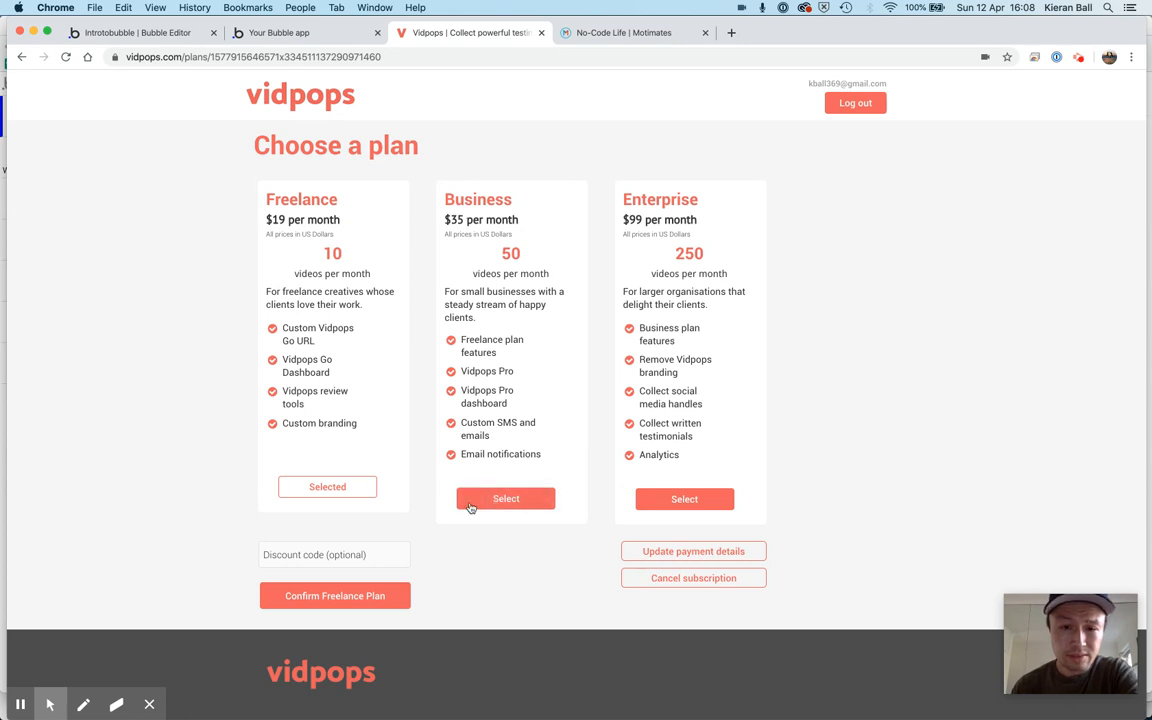
{"action": "left_click", "coordinate": [520, 506]}
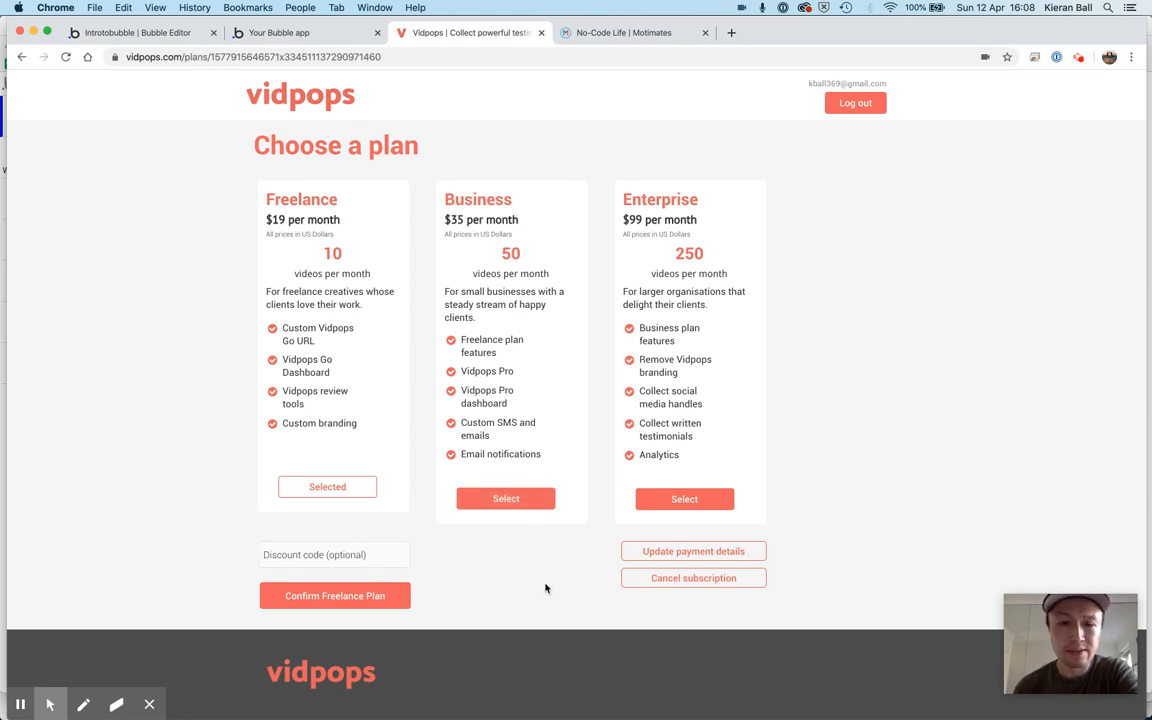
{"action": "left_click", "coordinate": [487, 499]}
{"action": "scroll", "coordinate": [487, 497], "scroll_direction": "down", "scroll_amount": 2}
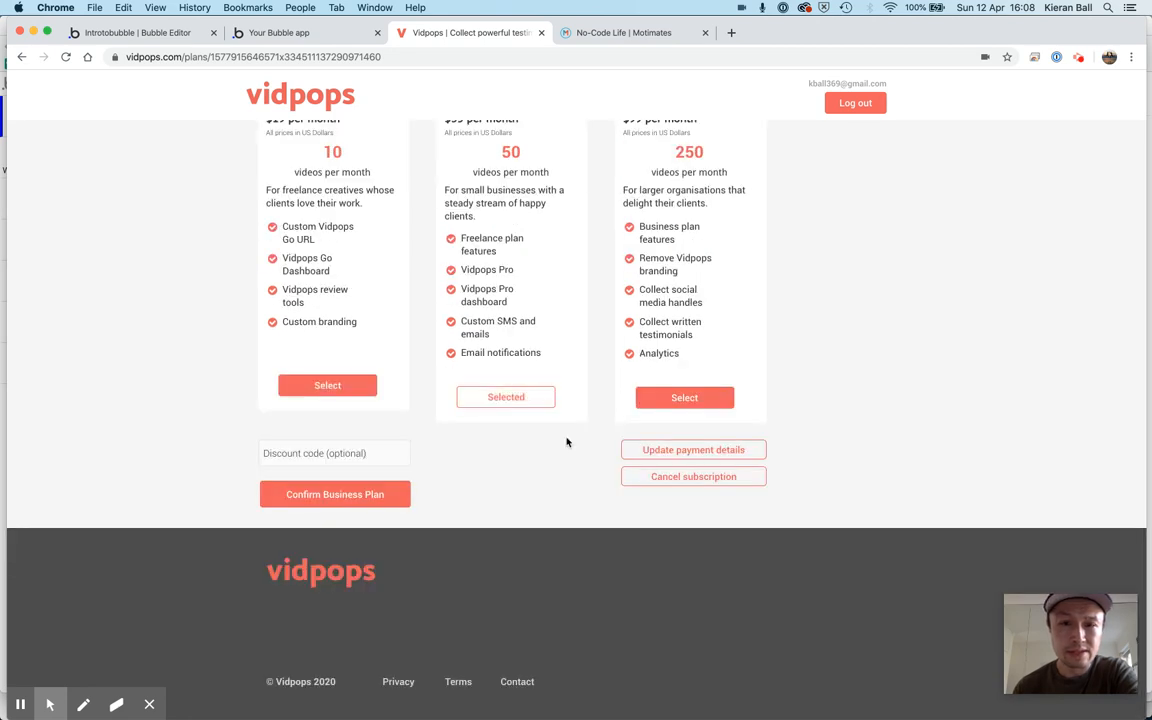
{"action": "scroll", "coordinate": [500, 497], "scroll_direction": "up", "scroll_amount": 2}
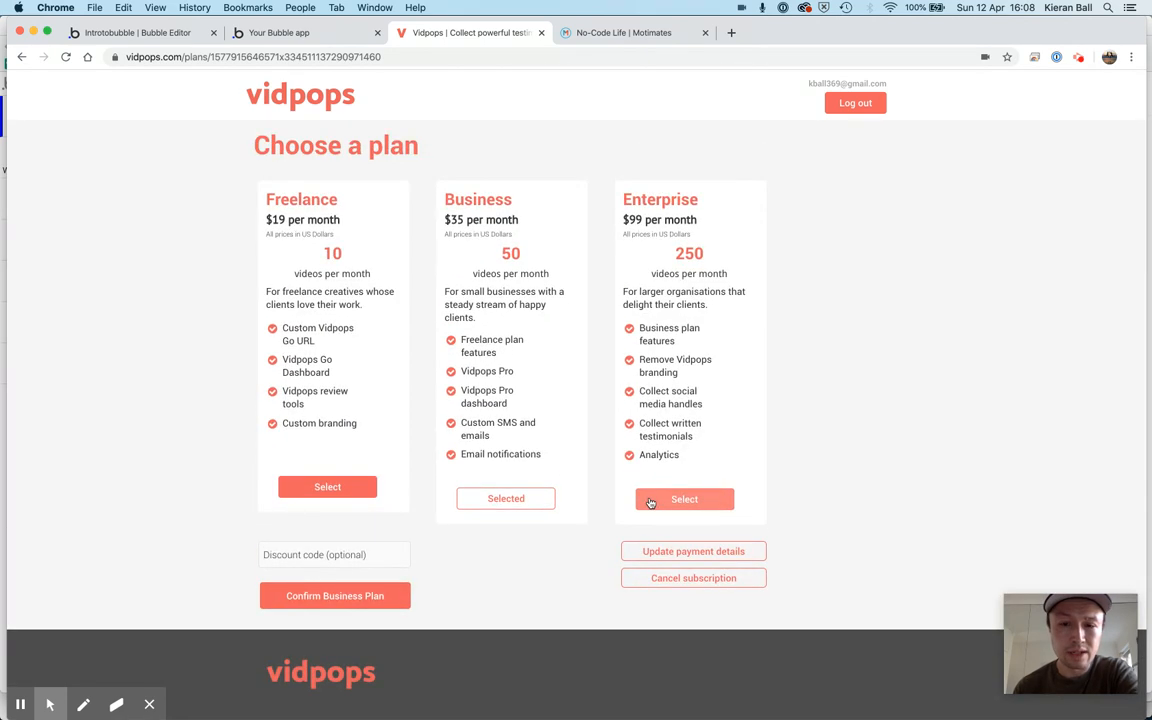
Alternate the selection between the Enterprise, Business and Freelance plans, ending on Freelance, to examine the plan and confirm buttons
{"action": "scroll", "coordinate": [650, 502], "scroll_direction": "down", "scroll_amount": 2}
{"action": "left_click", "coordinate": [648, 404]}
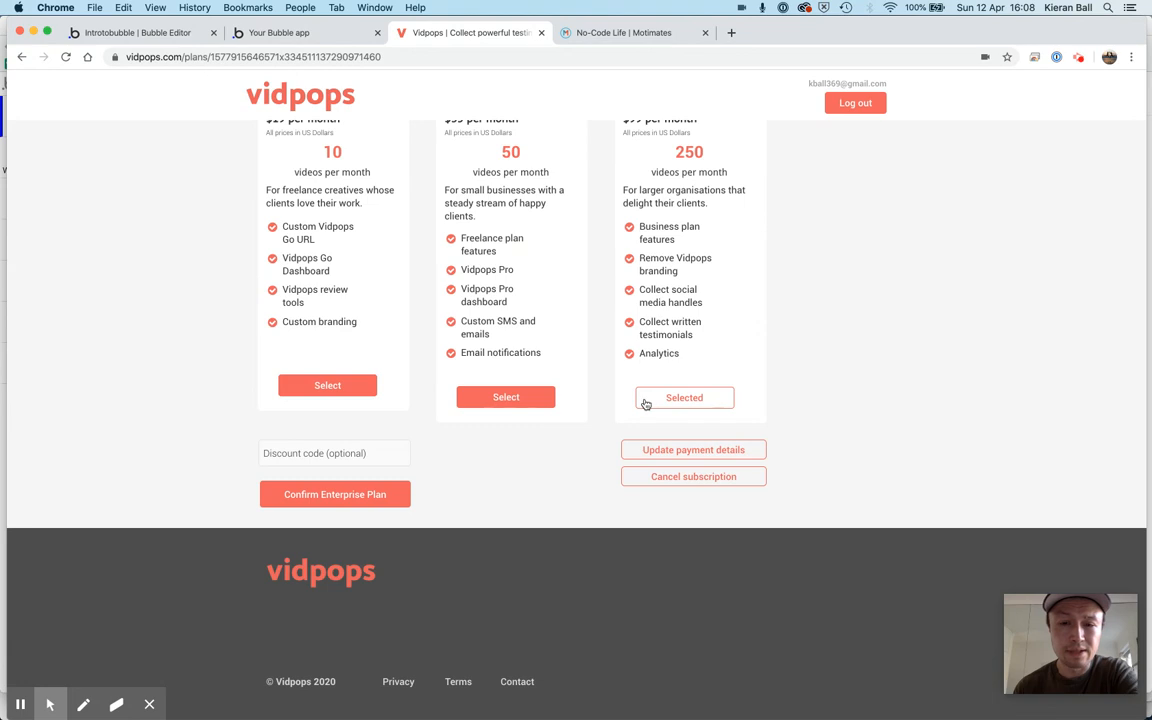
{"action": "left_click", "coordinate": [506, 396]}
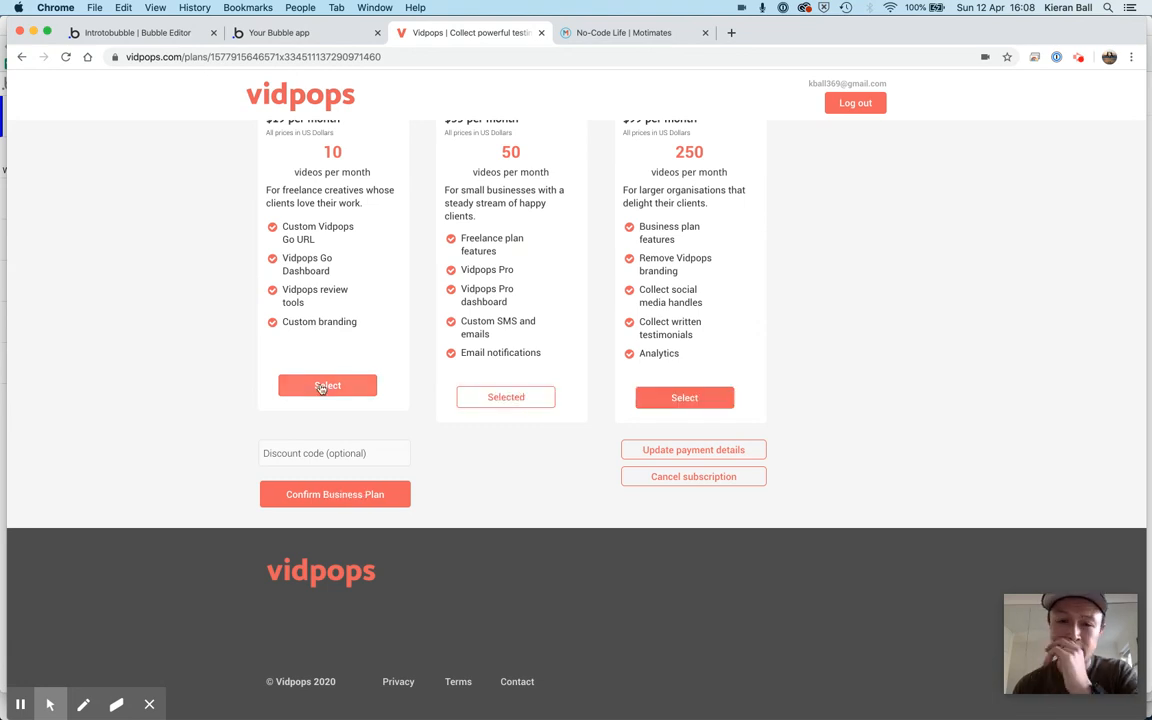
{"action": "left_click", "coordinate": [324, 386]}
{"action": "scroll", "coordinate": [447, 420], "scroll_direction": "up", "scroll_amount": 2}
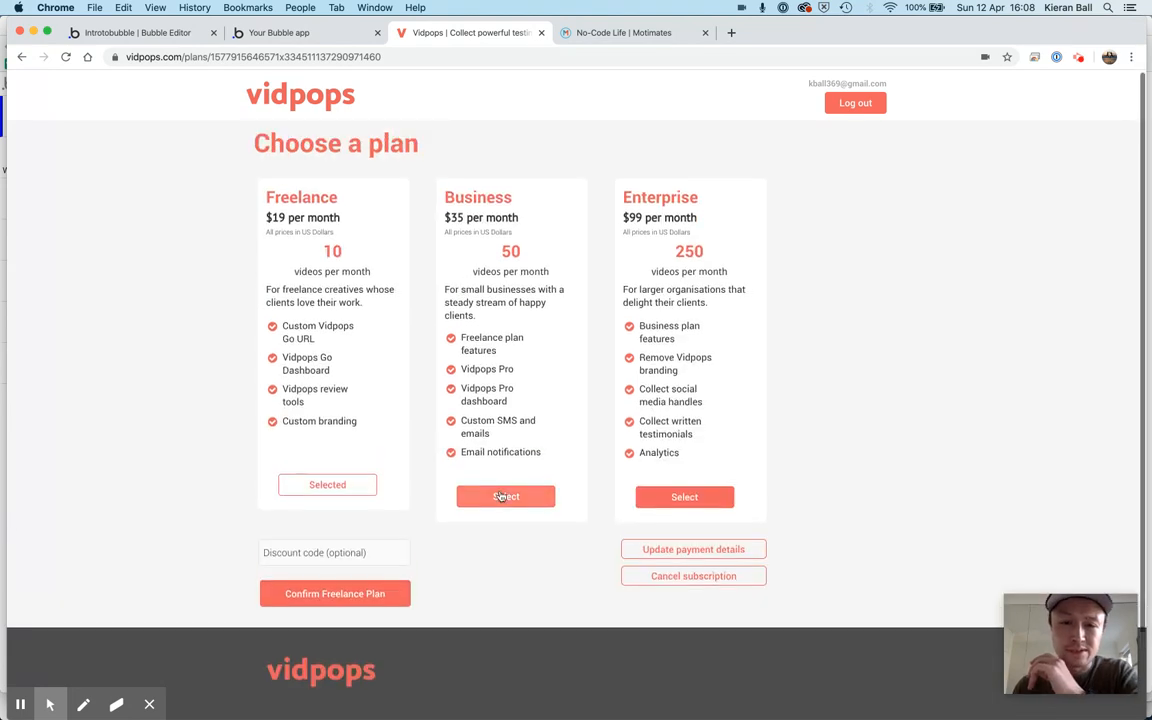
{"action": "left_click", "coordinate": [504, 495]}
{"action": "scroll", "coordinate": [500, 495], "scroll_direction": "down", "scroll_amount": 2}
{"action": "scroll", "coordinate": [500, 495], "scroll_direction": "up", "scroll_amount": 2}
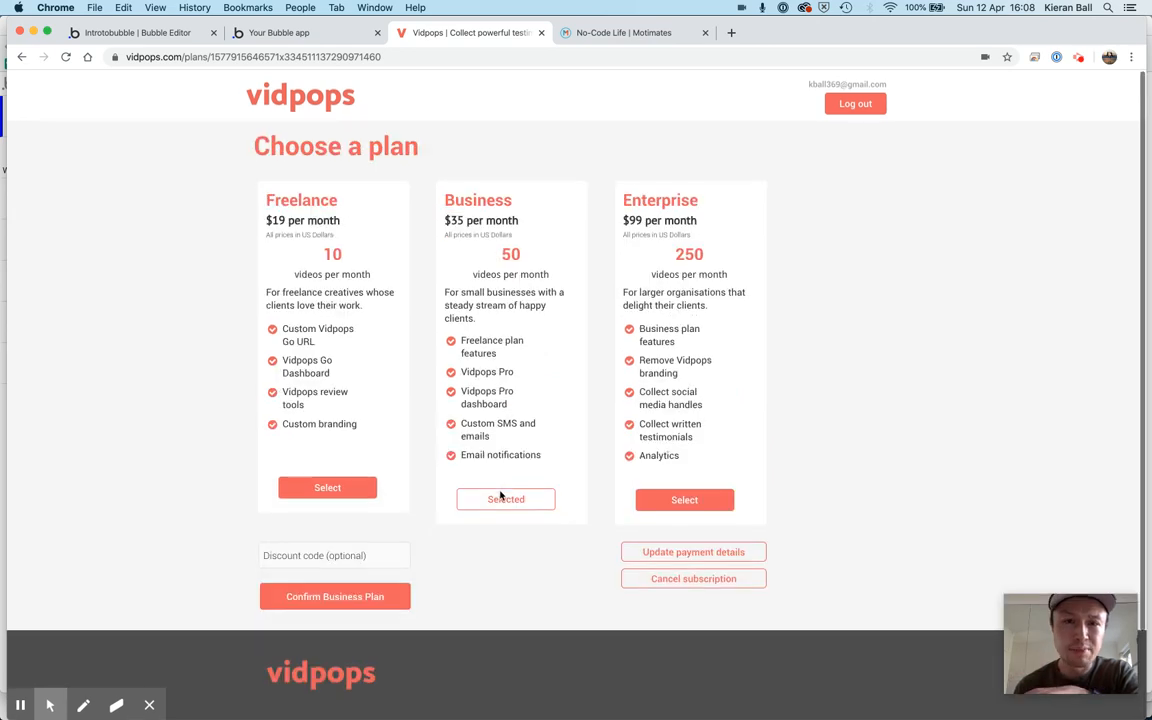
{"action": "scroll", "coordinate": [500, 497], "scroll_direction": "down", "scroll_amount": 1}
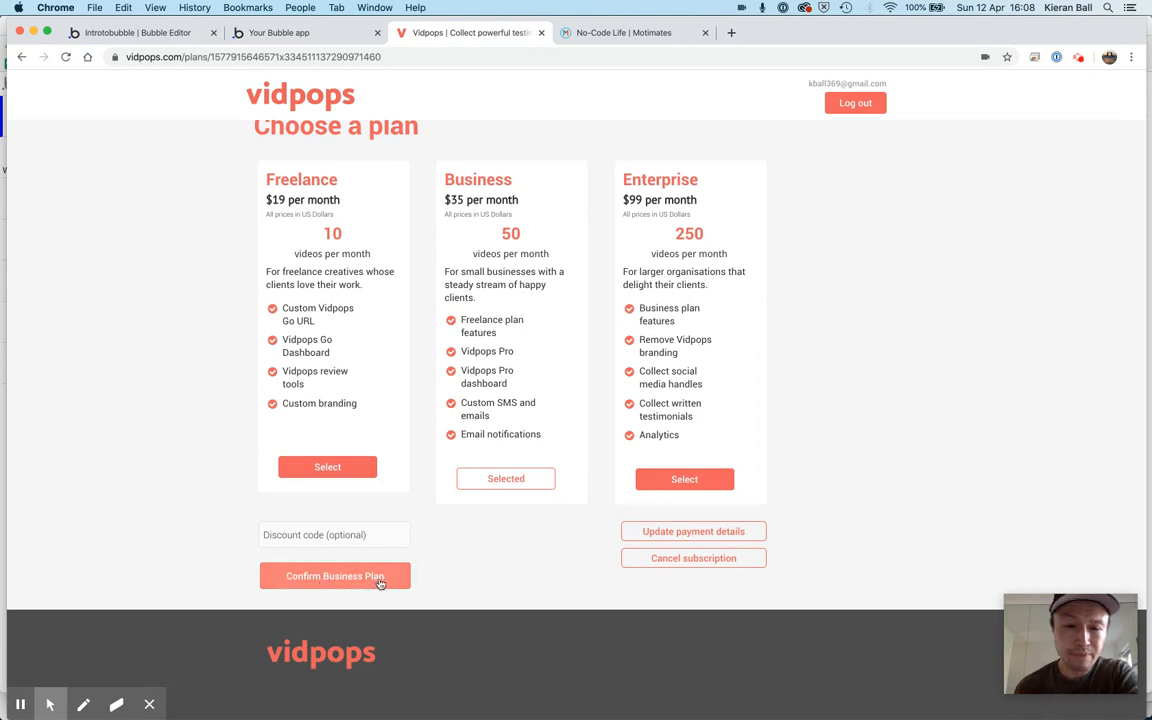
{"action": "left_click", "coordinate": [358, 469]}
{"action": "scroll", "coordinate": [352, 471], "scroll_direction": "down", "scroll_amount": 2}
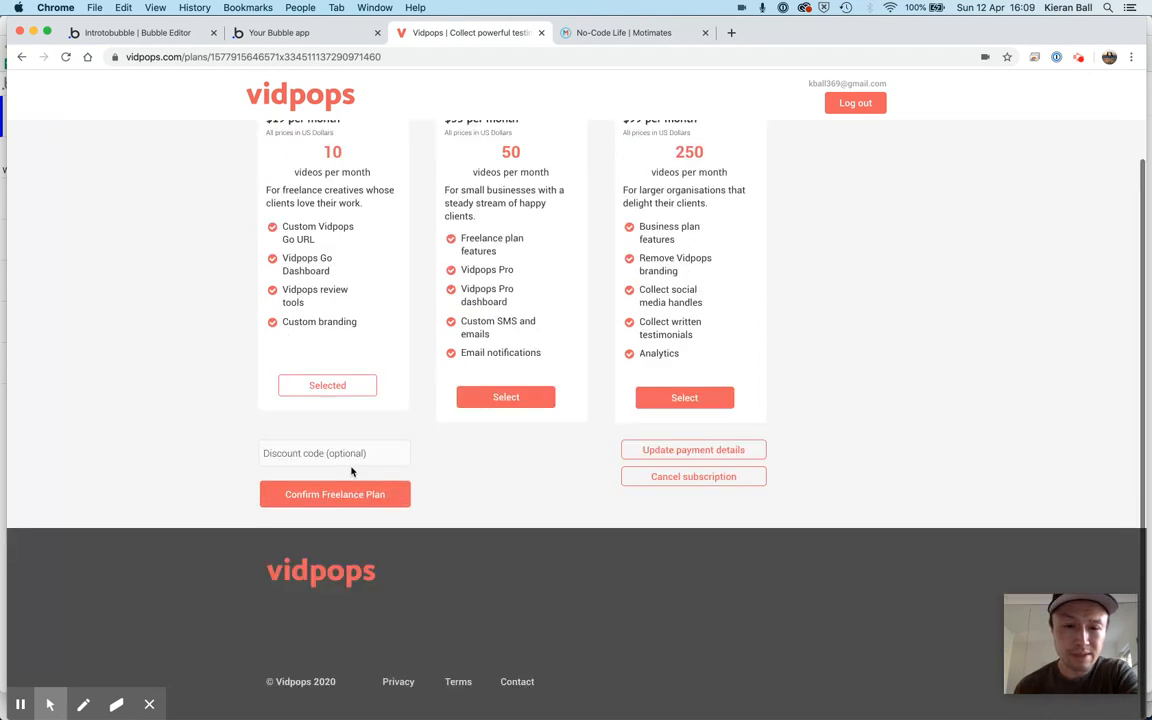
{"action": "scroll", "coordinate": [351, 471], "scroll_direction": "up", "scroll_amount": 2}
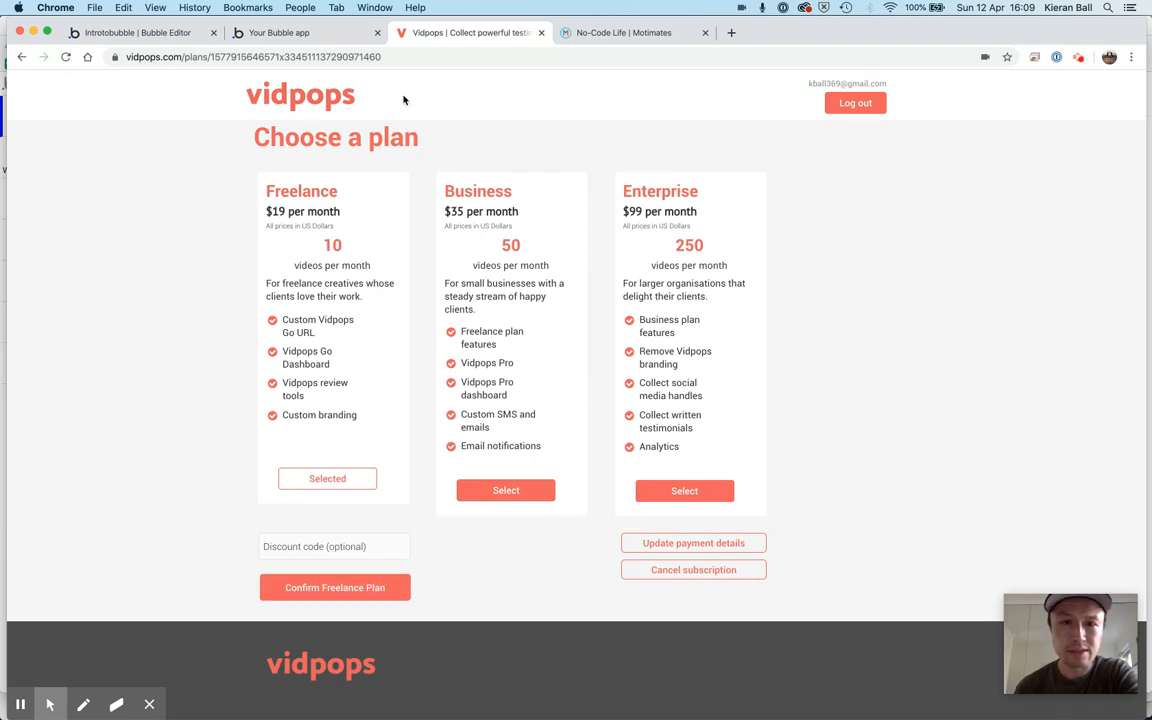
Return to the Bubble editor and show the states page's custom states in the element inspector
{"action": "left_click", "coordinate": [318, 36]}
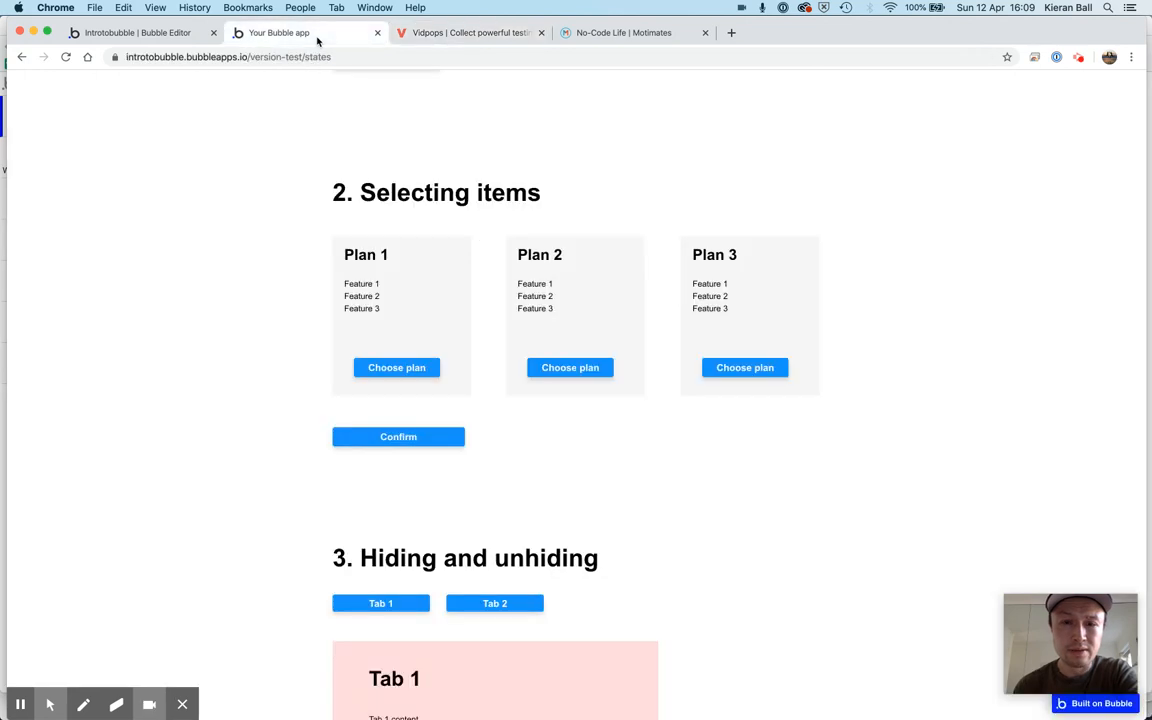
{"action": "left_click", "coordinate": [145, 34]}
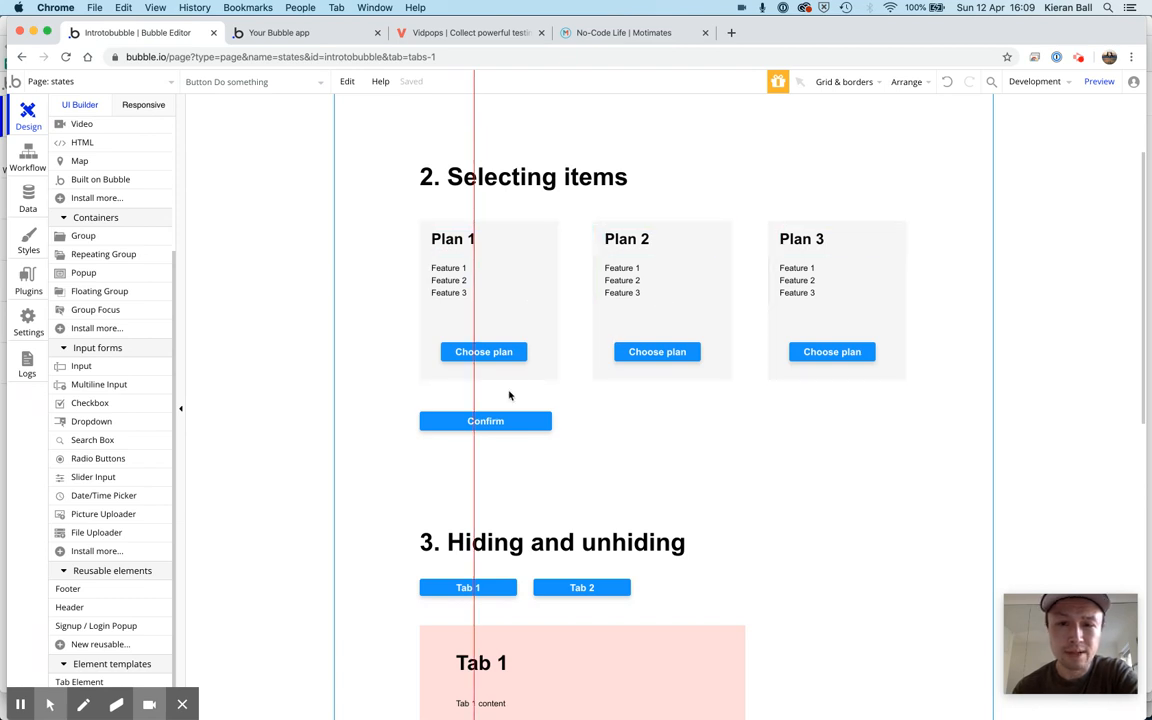
{"action": "double_click", "coordinate": [290, 311]}
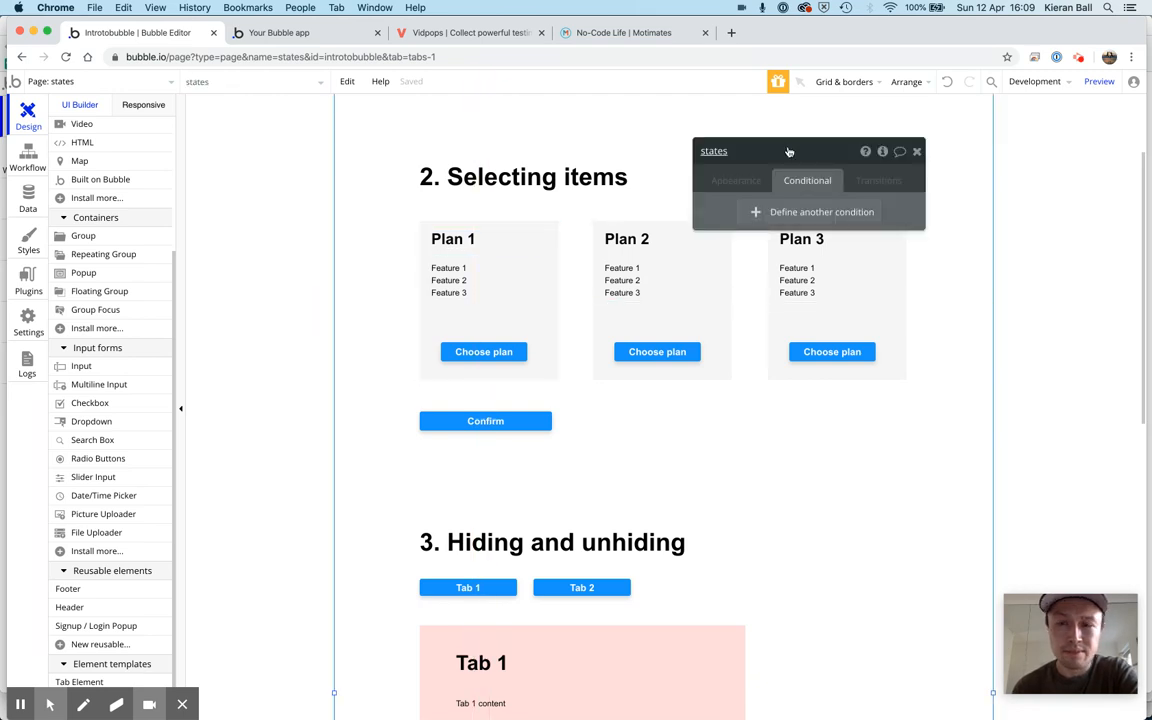
{"action": "left_click", "coordinate": [883, 152]}
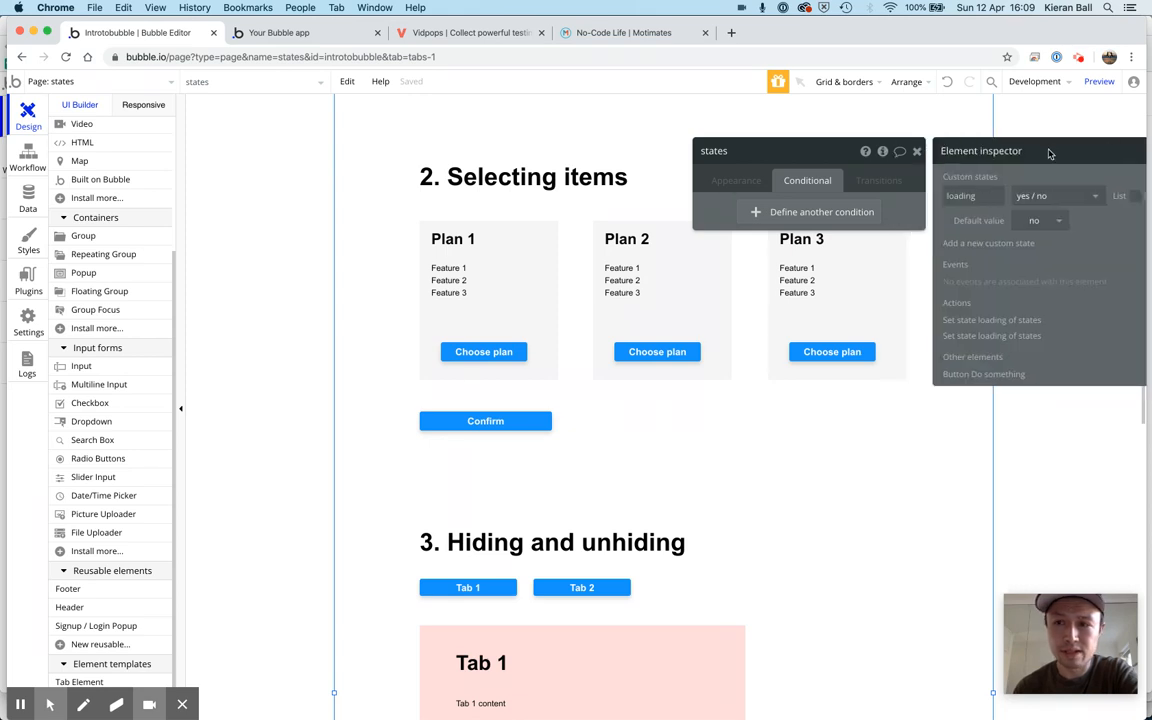
{"action": "left_click_drag", "start_coordinate": [1049, 153], "coordinate": [860, 151]}
Add a custom state named selectedPlan of type text to the states page and close the page's properties
{"action": "left_click", "coordinate": [800, 243]}
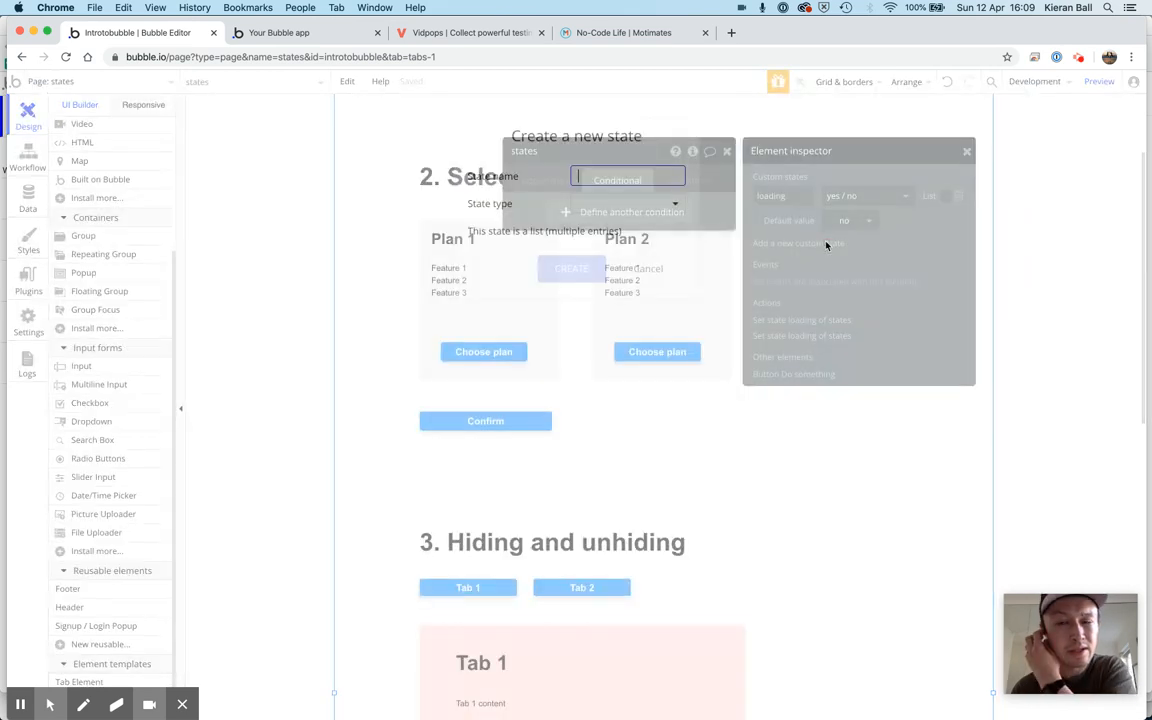
{"action": "type", "text": "selec"}
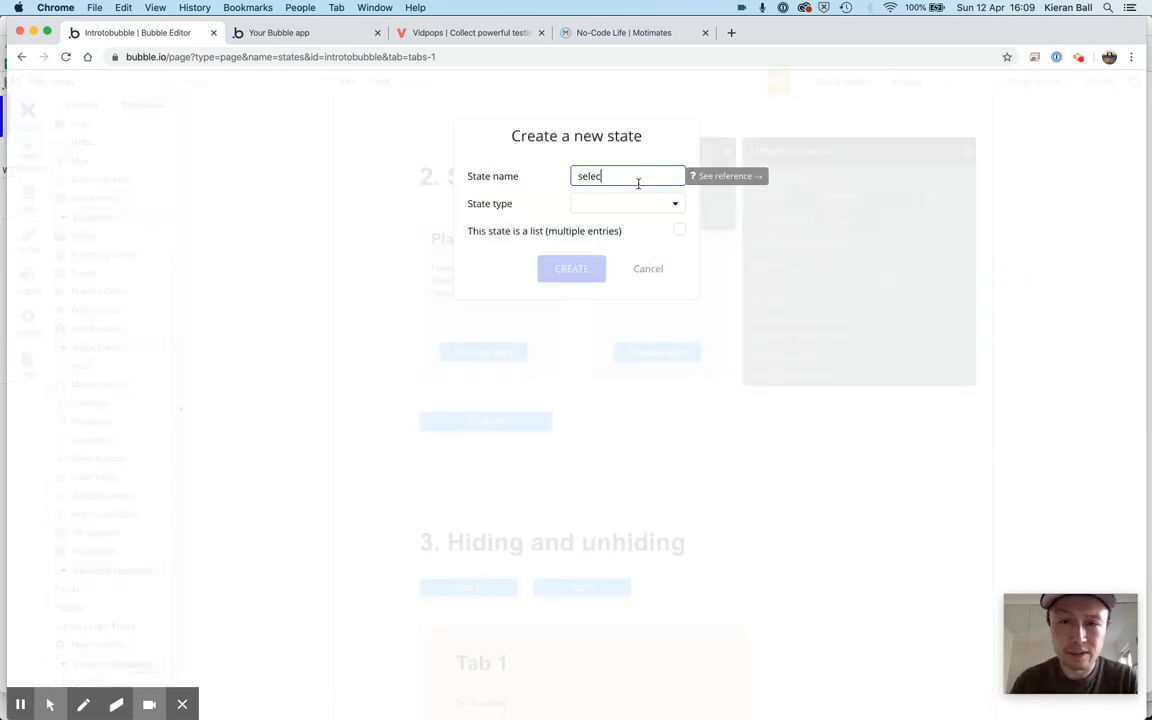
{"action": "type", "text": "tedPal"}
{"action": "type", "text": "lan"}
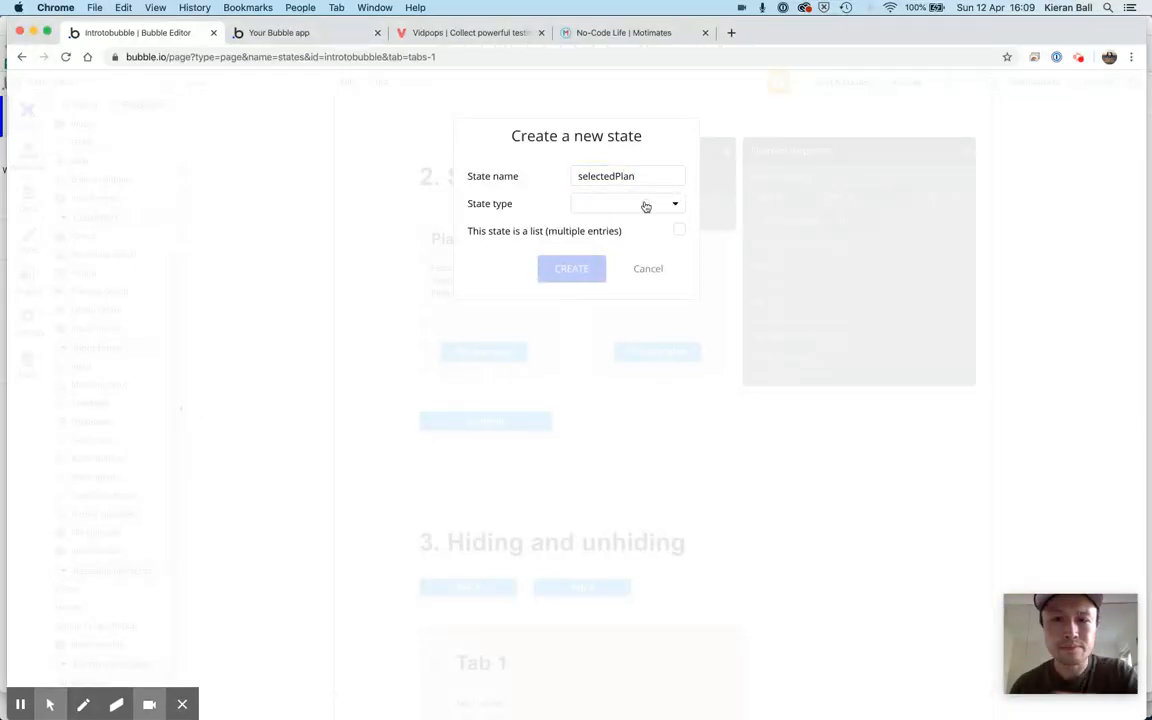
{"action": "left_click", "coordinate": [645, 205]}
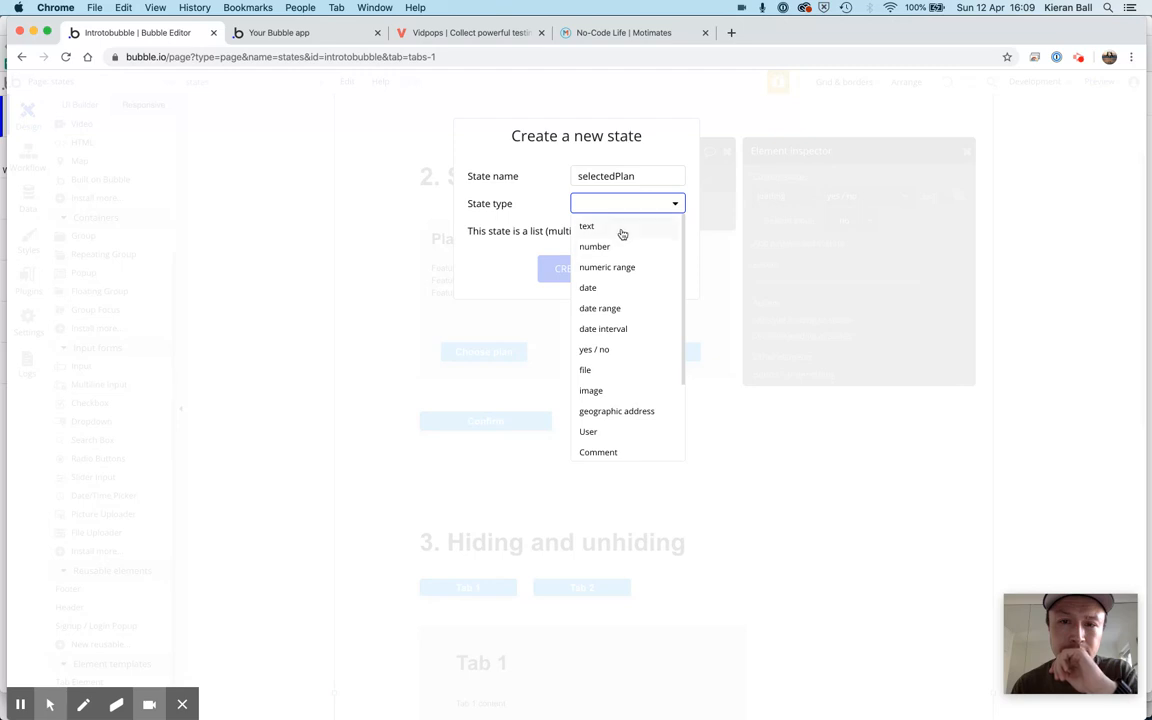
{"action": "left_click", "coordinate": [622, 230]}
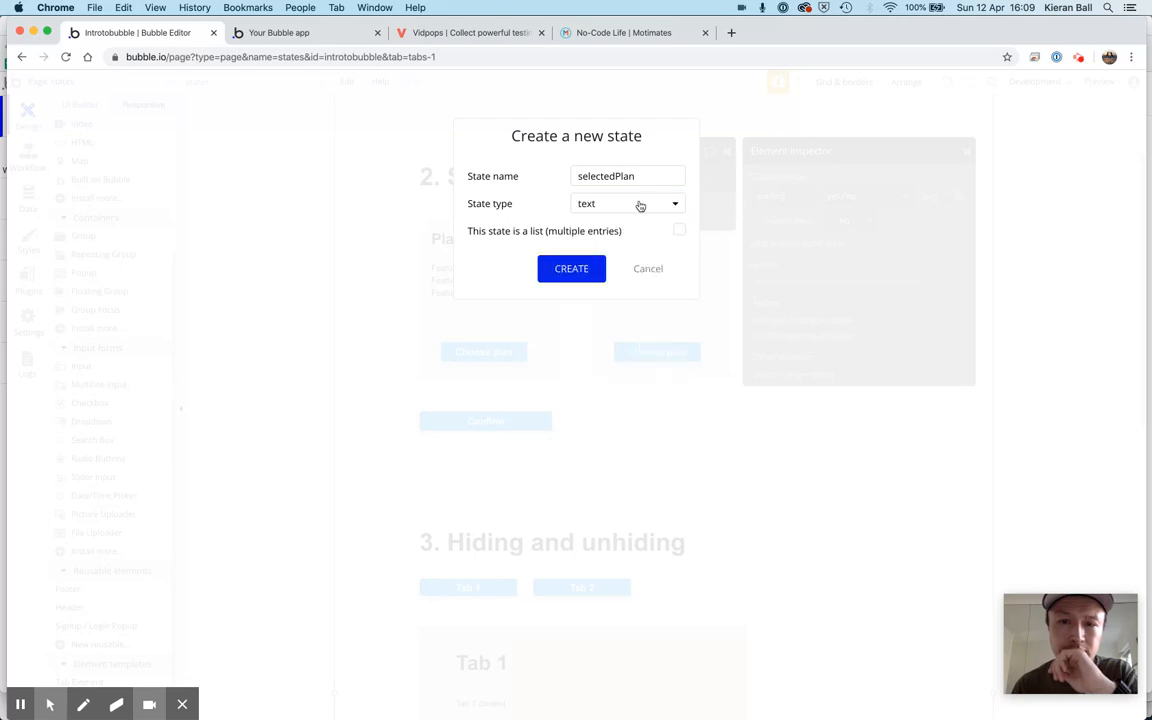
{"action": "left_click", "coordinate": [640, 205]}
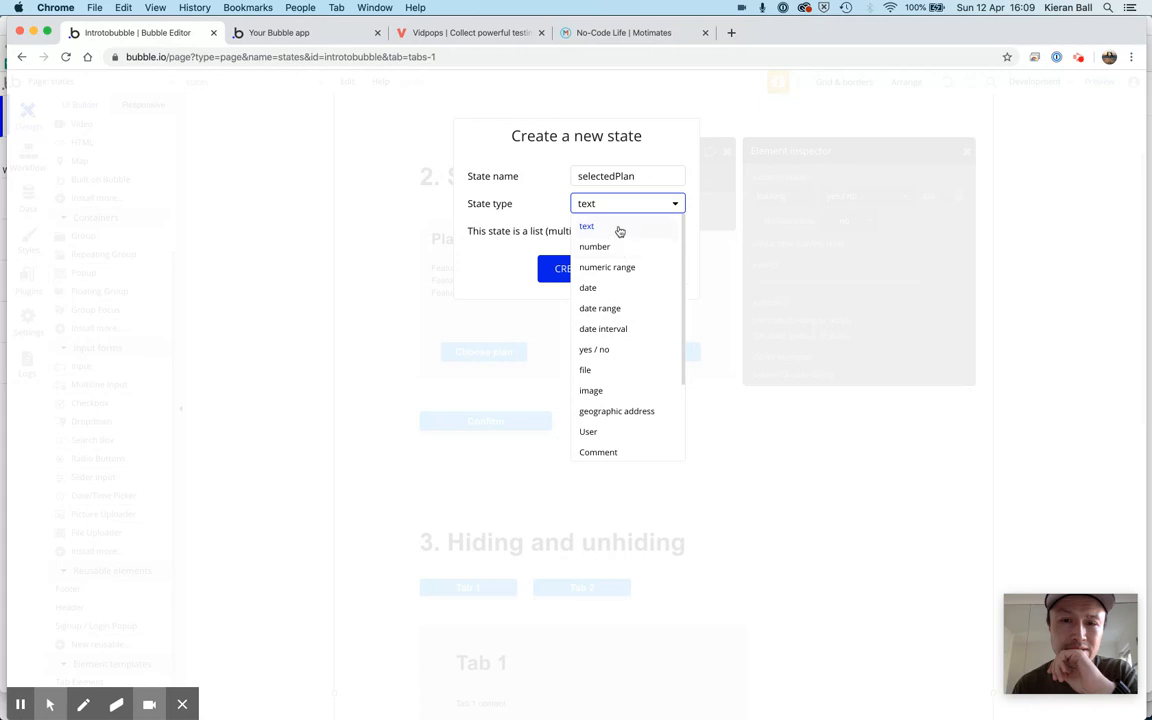
{"action": "left_click", "coordinate": [617, 229]}
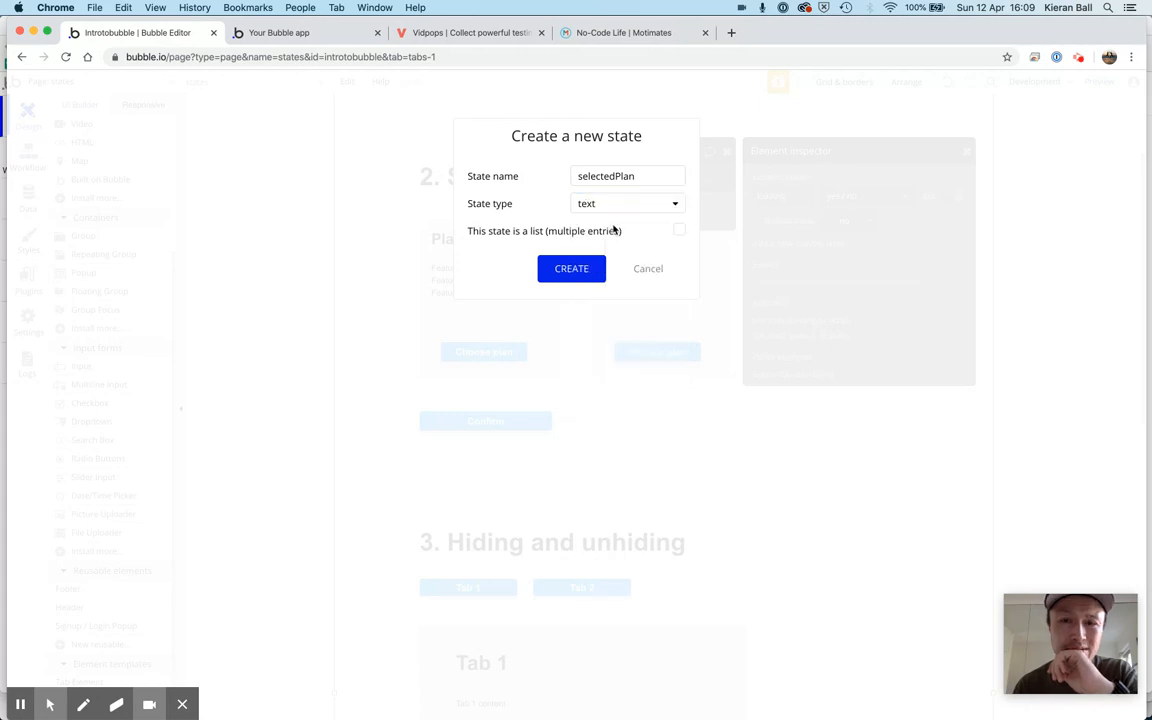
{"action": "left_click", "coordinate": [572, 269]}
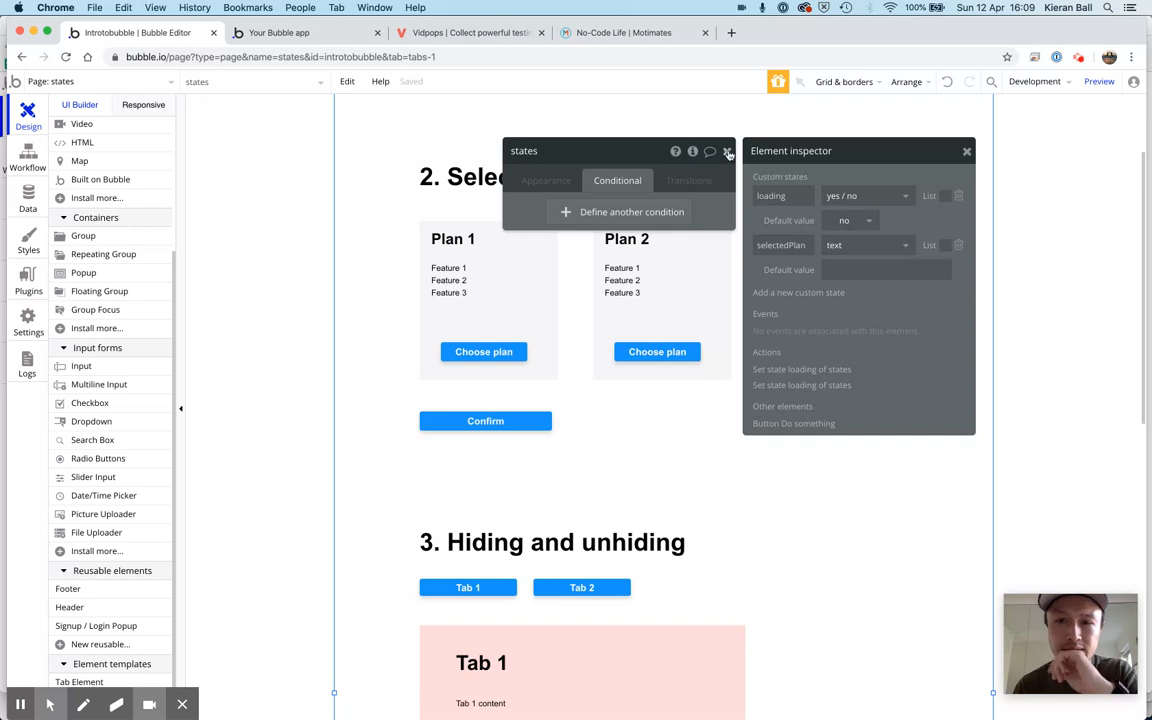
{"action": "left_click", "coordinate": [727, 152]}
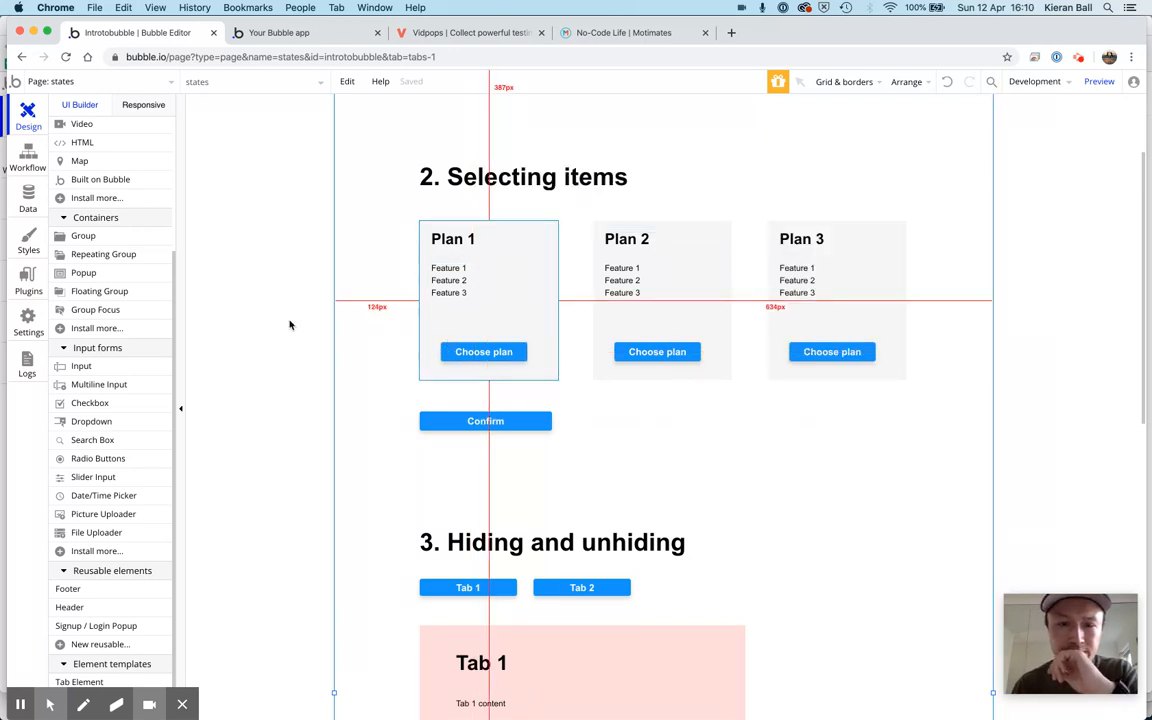
Start a workflow for the Choose plan button of Plan 1 and add a Set state action to it
{"action": "left_click", "coordinate": [487, 356]}
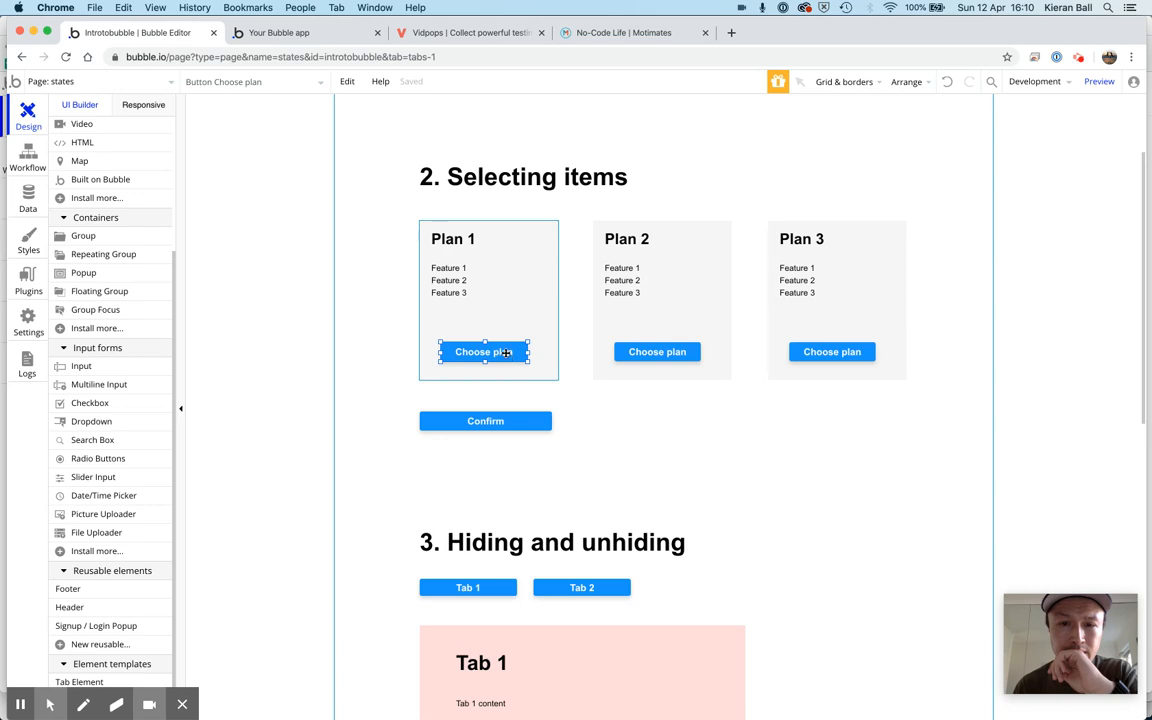
{"action": "double_click", "coordinate": [506, 353]}
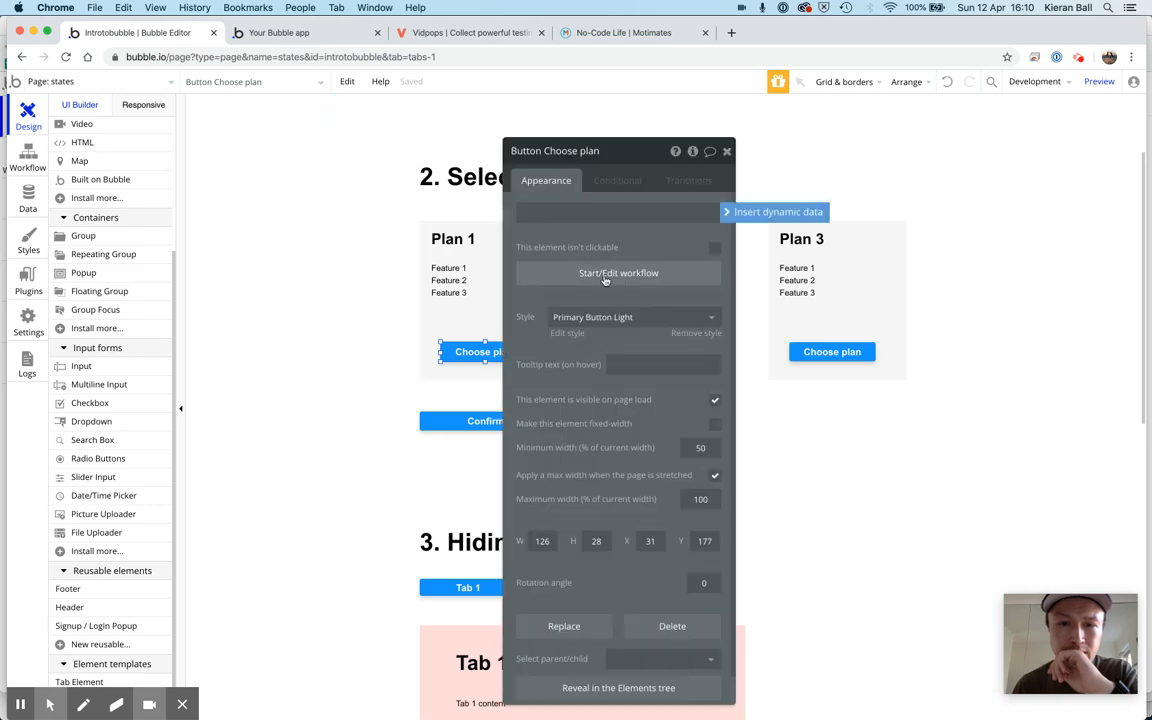
{"action": "left_click", "coordinate": [604, 278]}
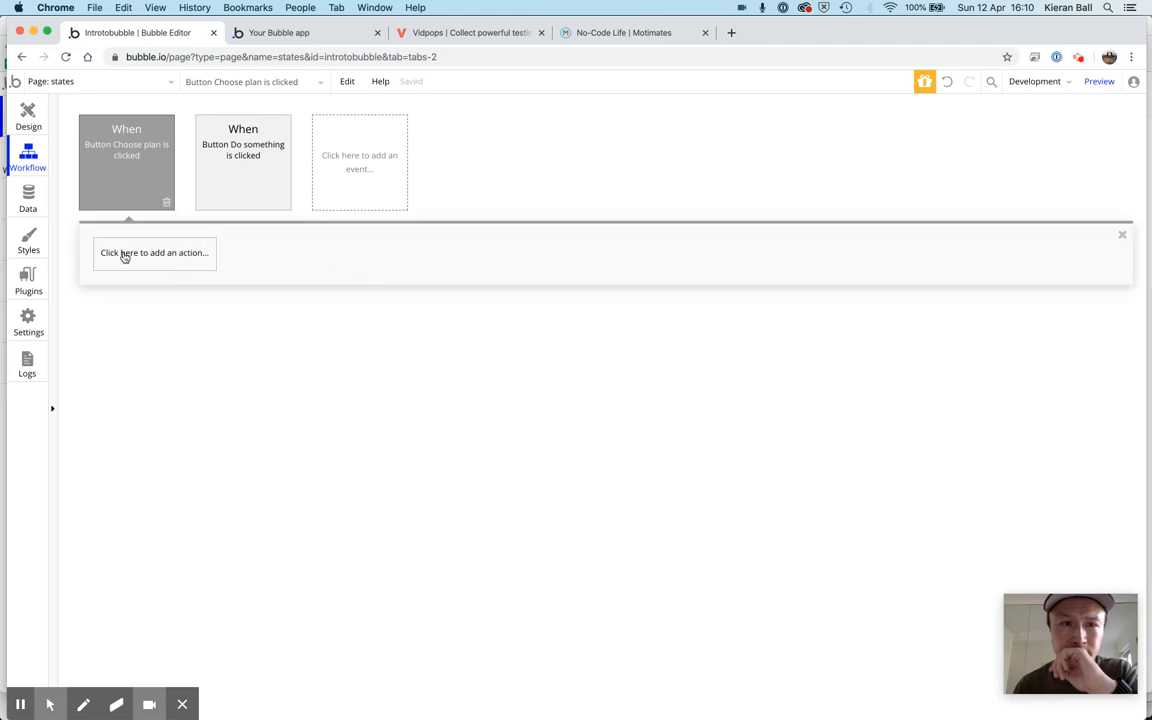
{"action": "left_click", "coordinate": [124, 256]}
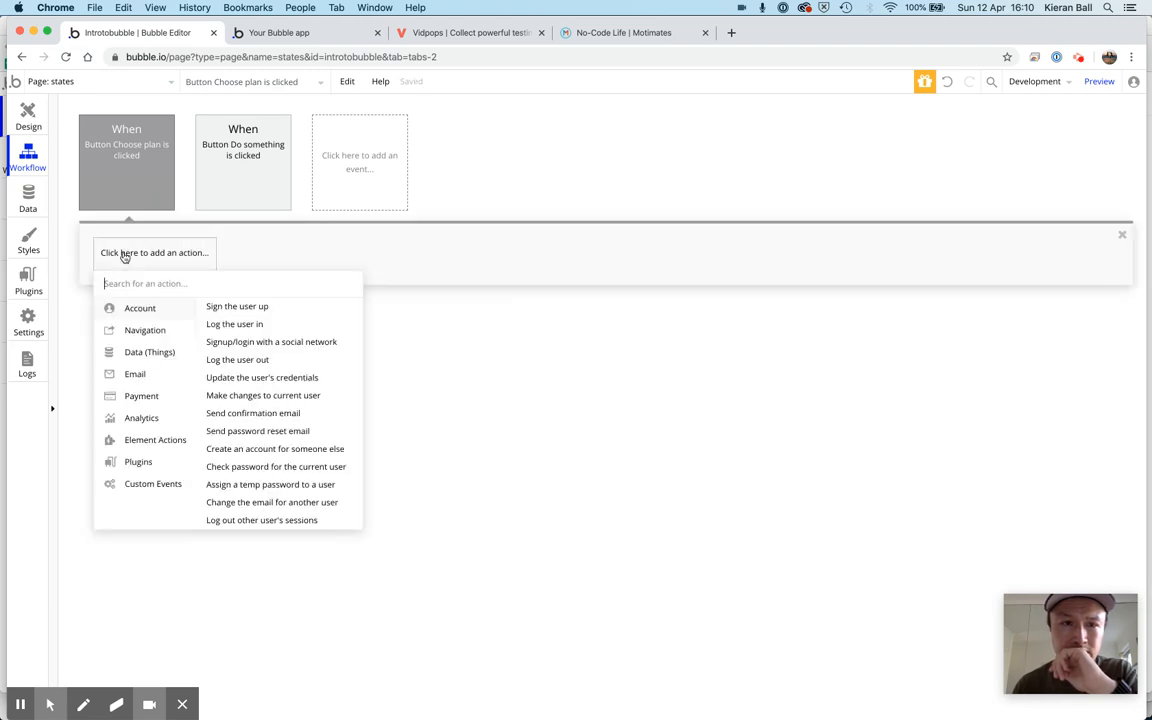
{"action": "mouse_move", "coordinate": [150, 440]}
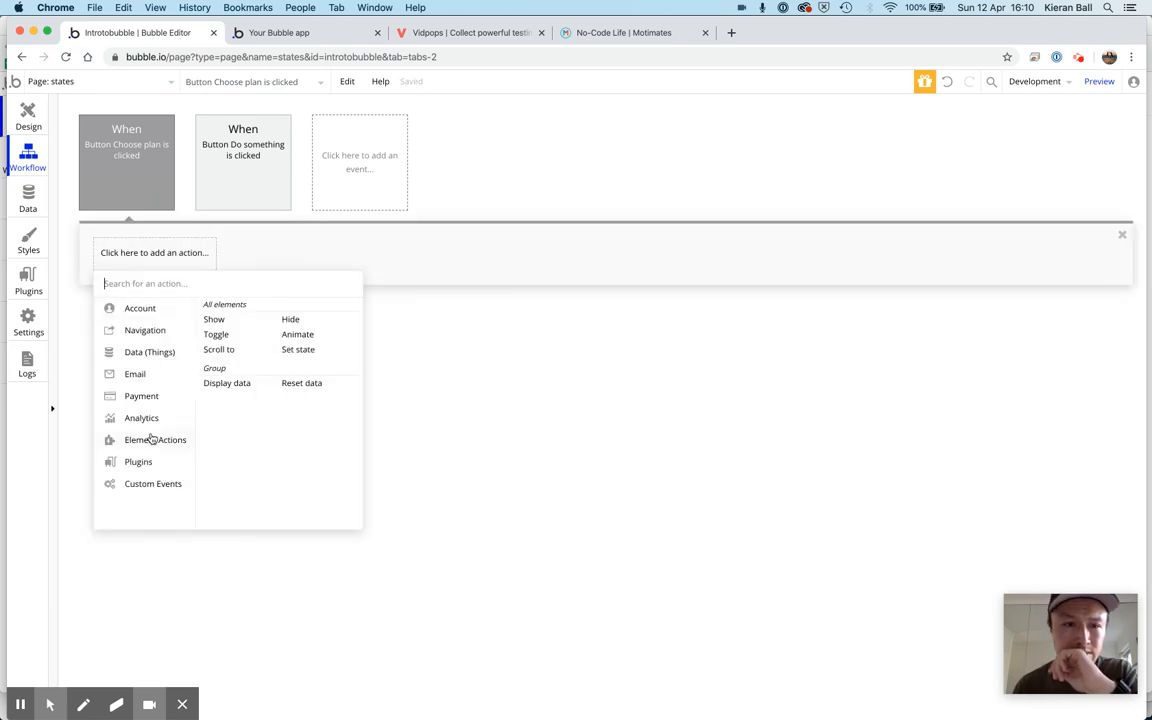
{"action": "left_click", "coordinate": [298, 350]}
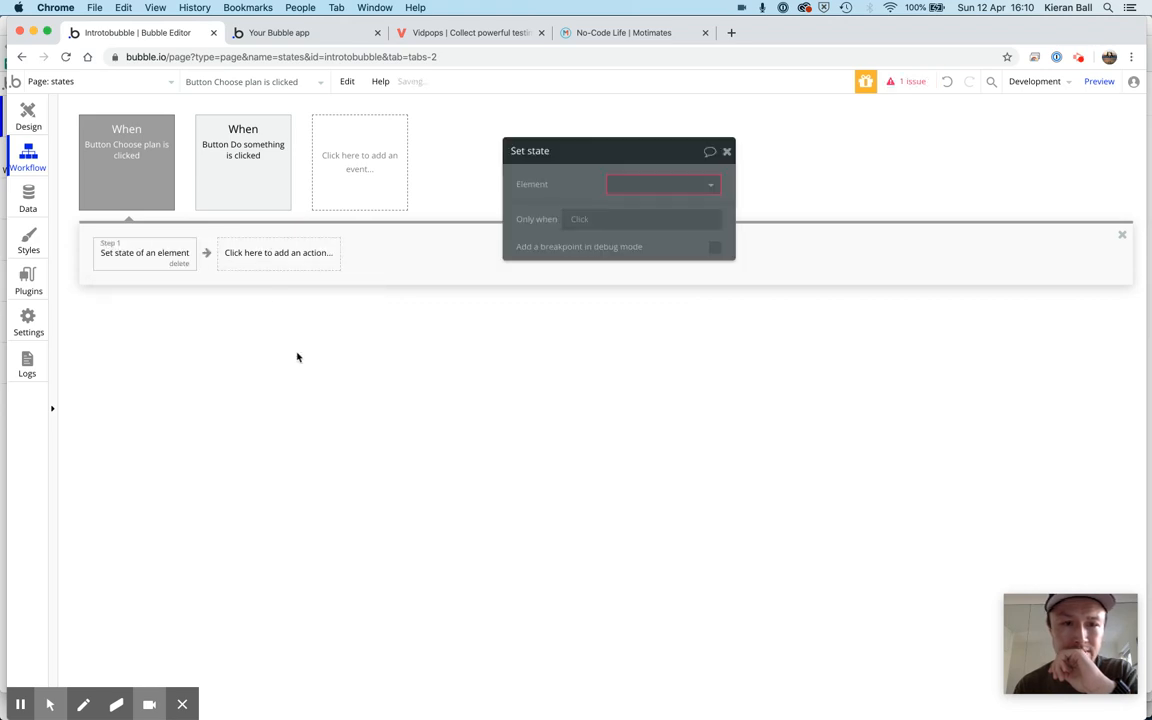
Make the action set the selectedPlan state of the states element to plan1, and close the action's settings
{"action": "left_click", "coordinate": [686, 190]}
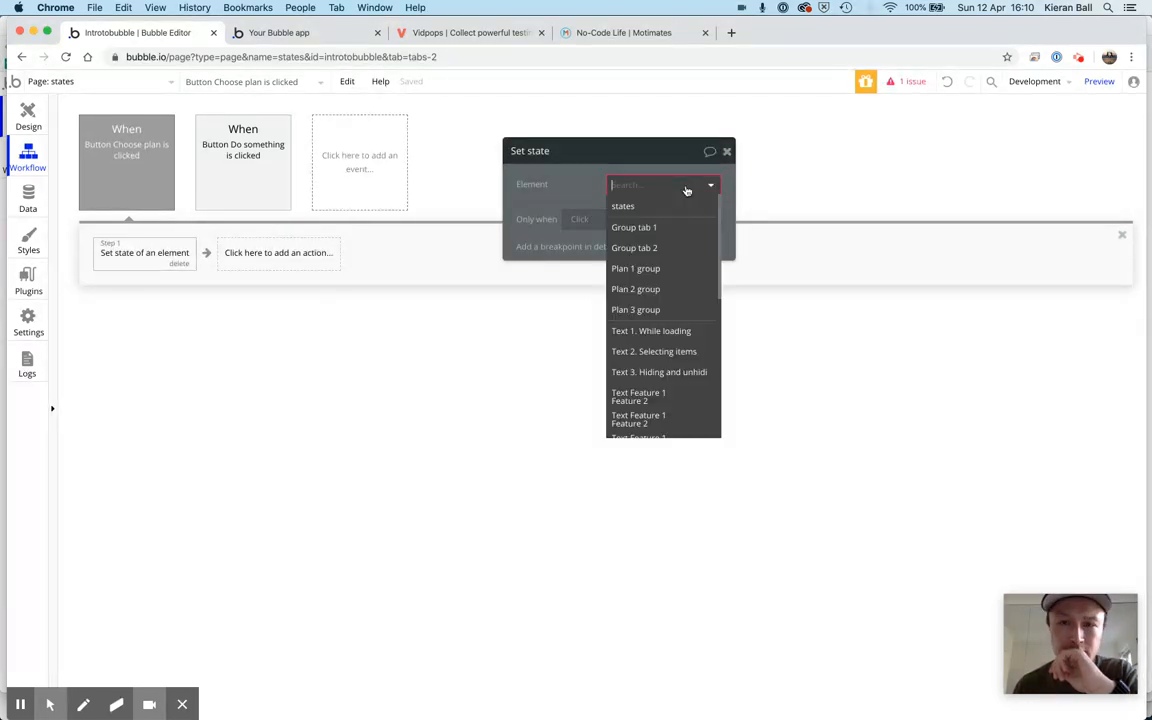
{"action": "left_click", "coordinate": [627, 210]}
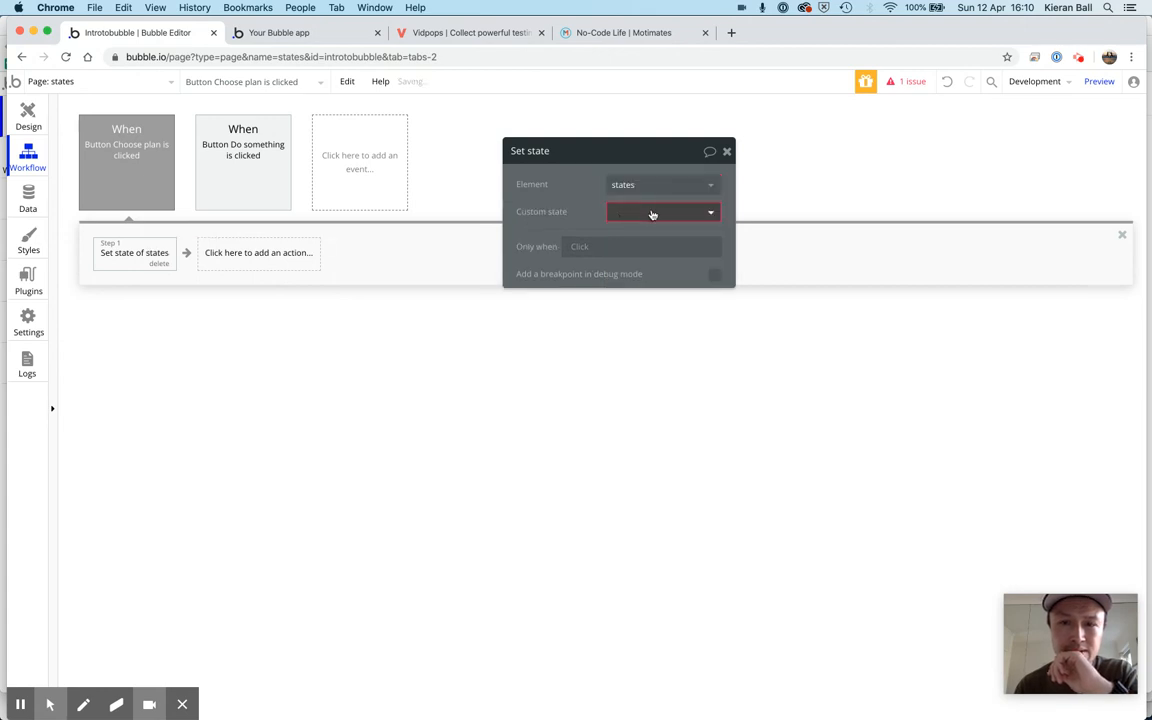
{"action": "left_click", "coordinate": [655, 213]}
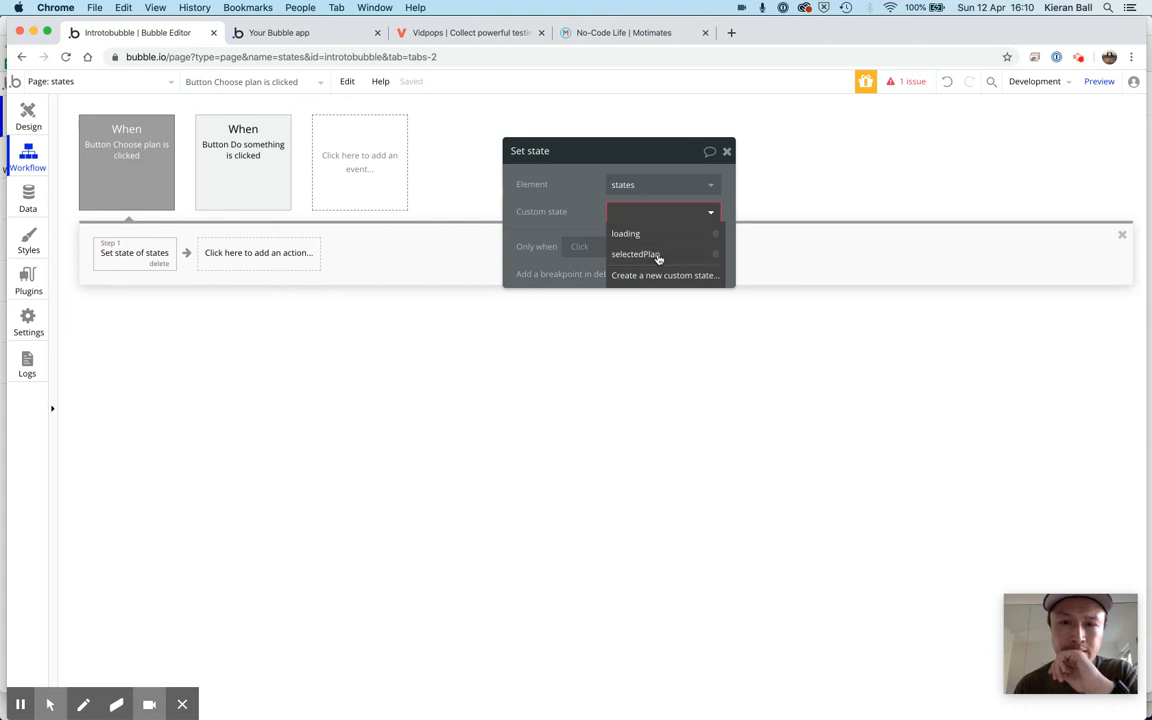
{"action": "left_click", "coordinate": [657, 255]}
{"action": "left_click", "coordinate": [630, 244]}
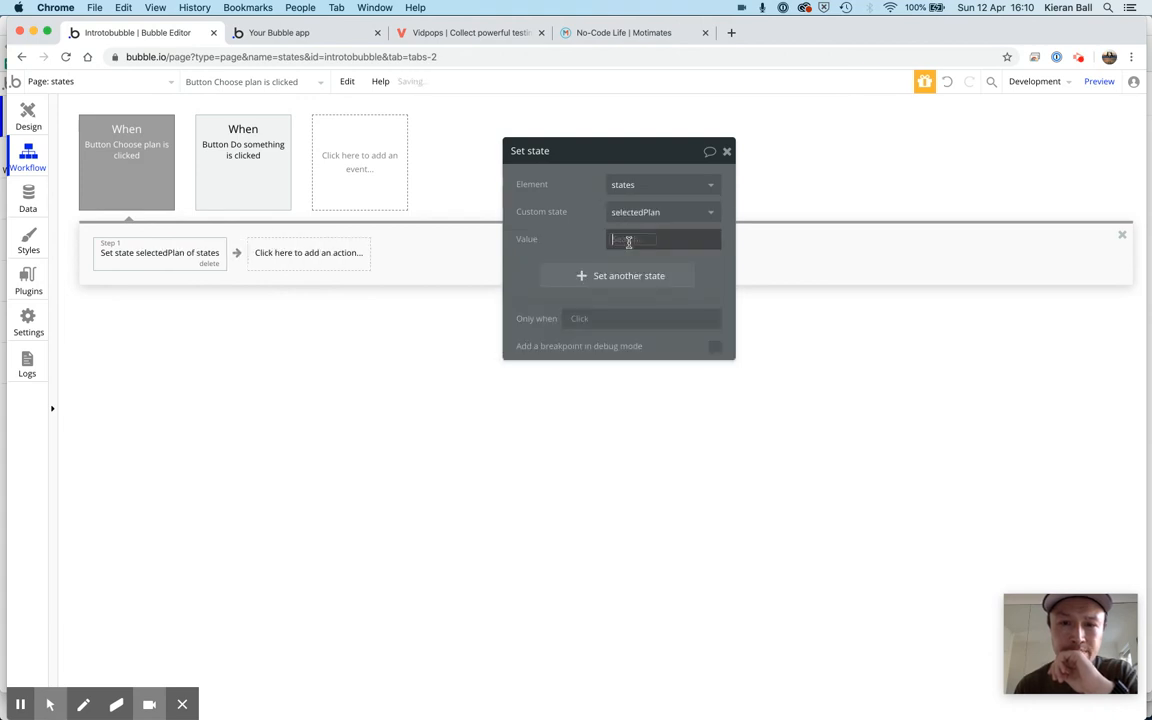
{"action": "type", "text": "plan1"}
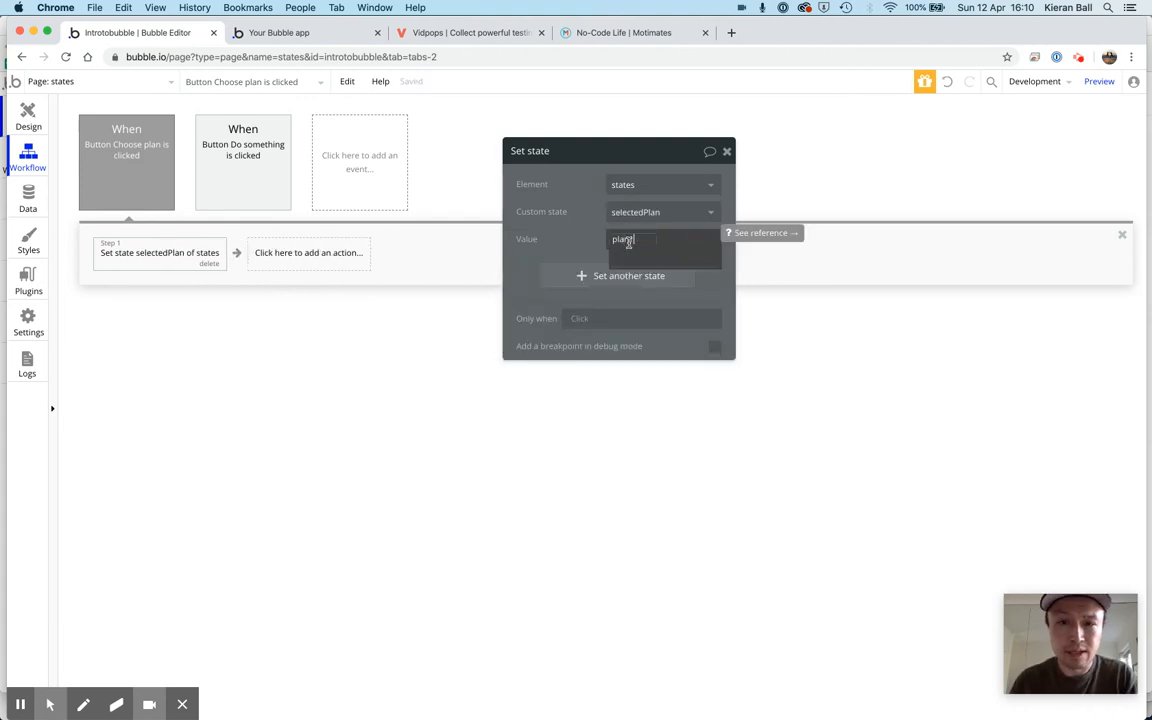
{"action": "left_click", "coordinate": [594, 248]}
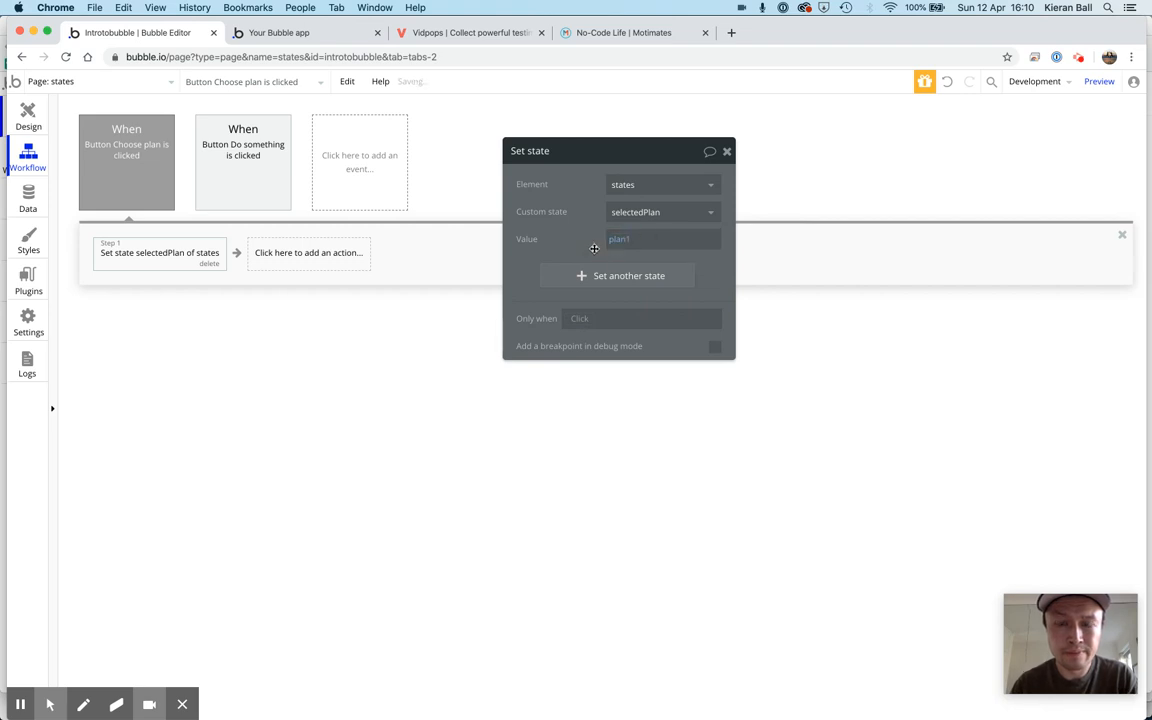
{"action": "left_click", "coordinate": [631, 249]}
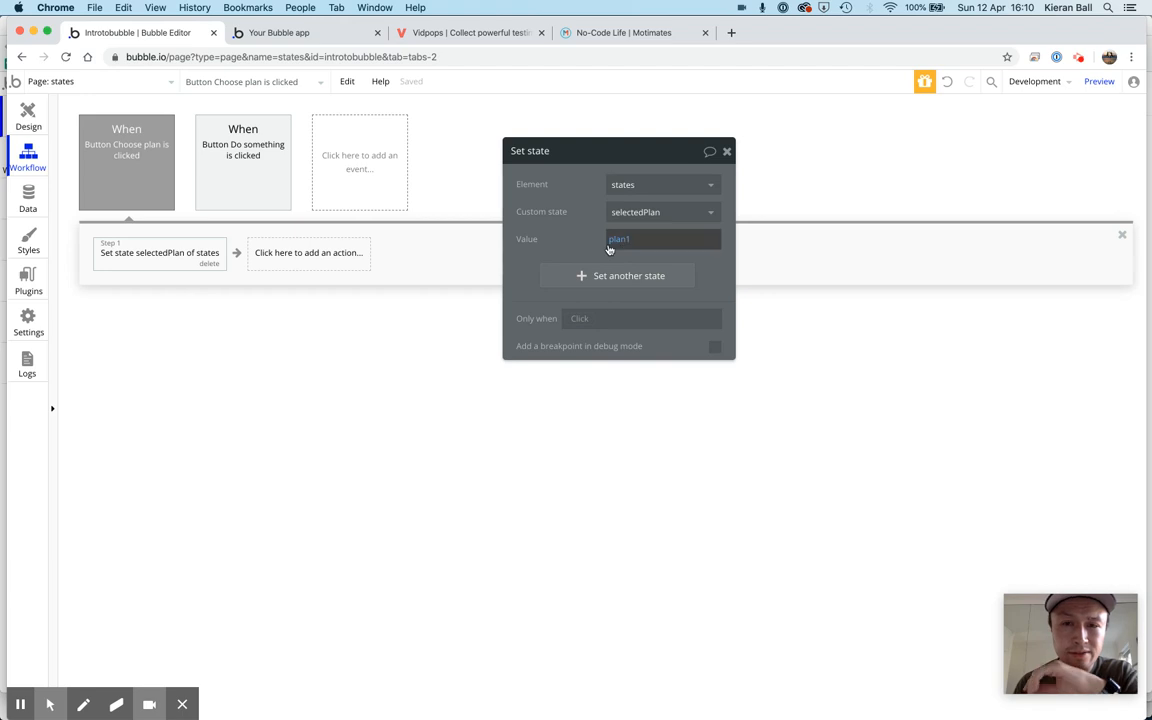
{"action": "left_click", "coordinate": [727, 152]}
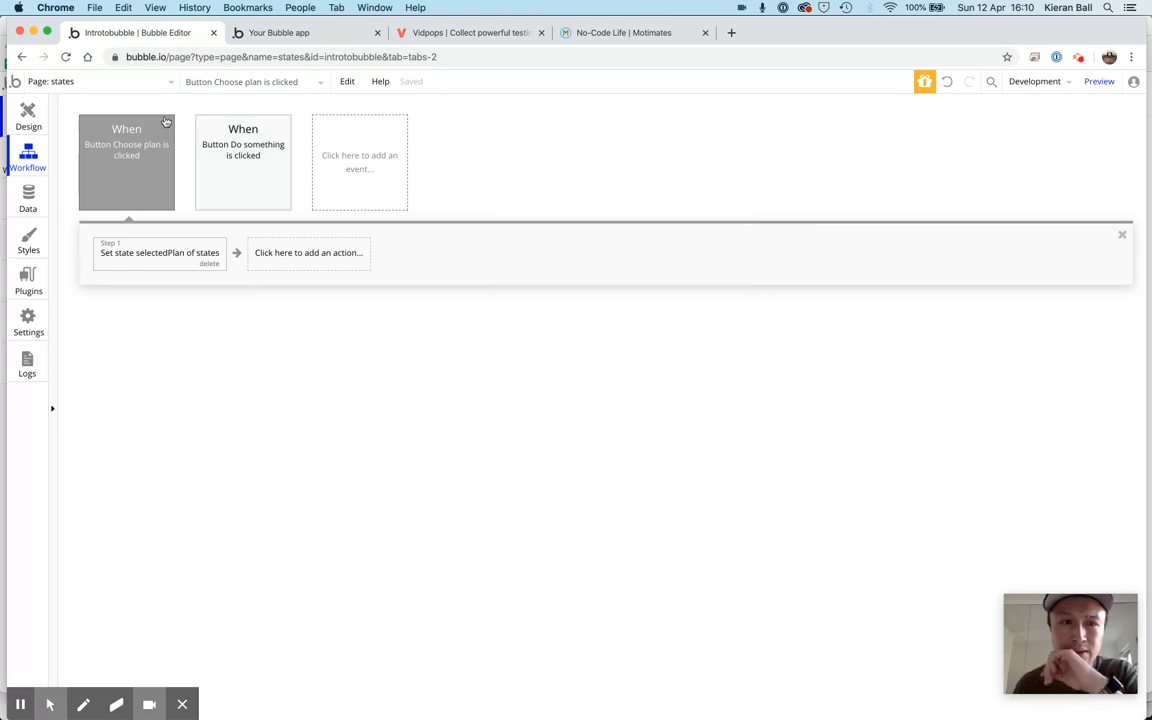
Return to the page design, start a workflow for Plan 2's Choose plan button and add a Set state action
{"action": "left_click", "coordinate": [38, 114]}
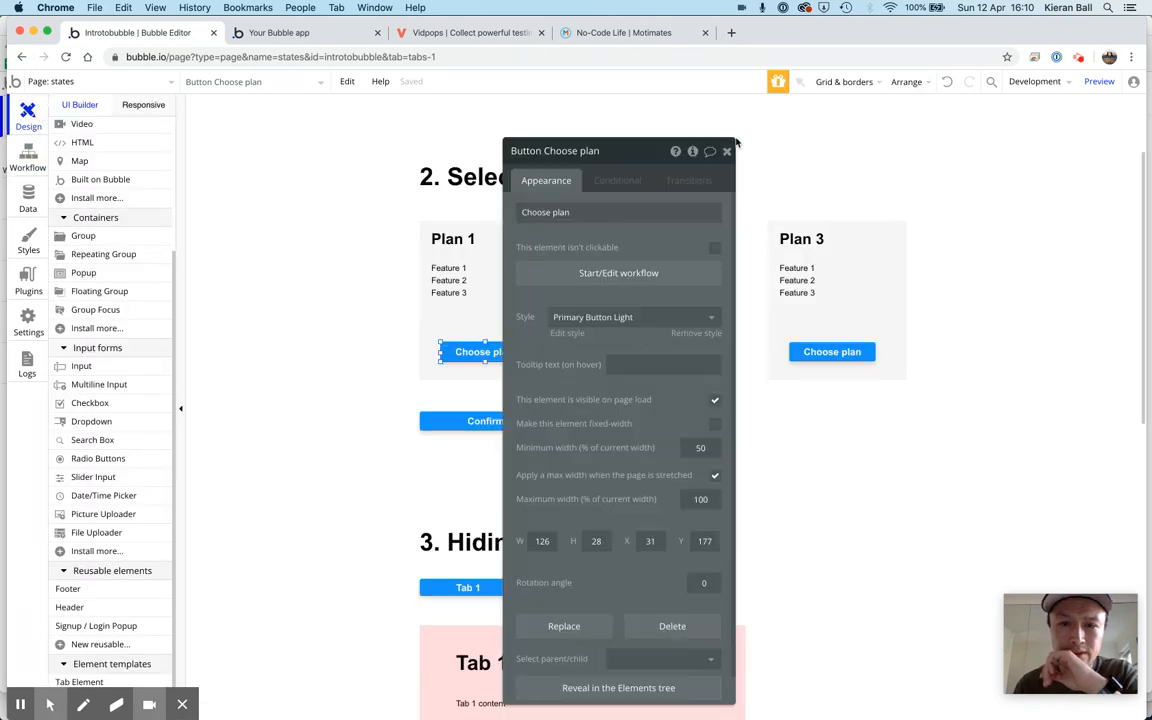
{"action": "left_click", "coordinate": [729, 151]}
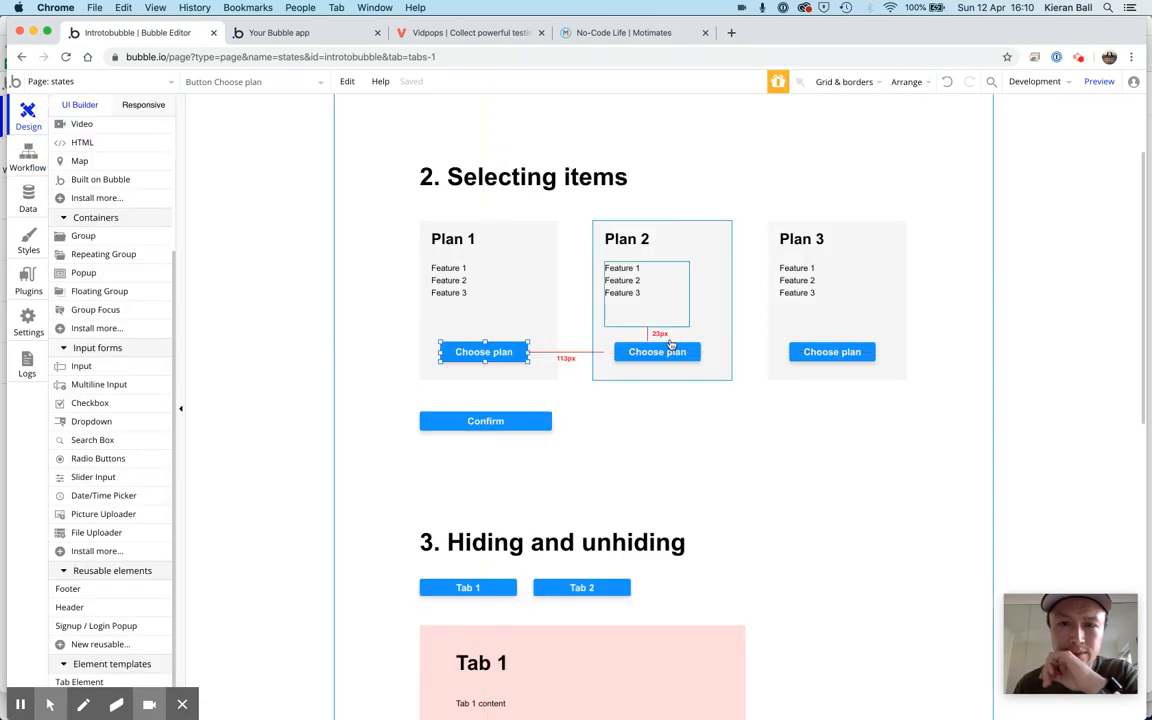
{"action": "left_click", "coordinate": [664, 356]}
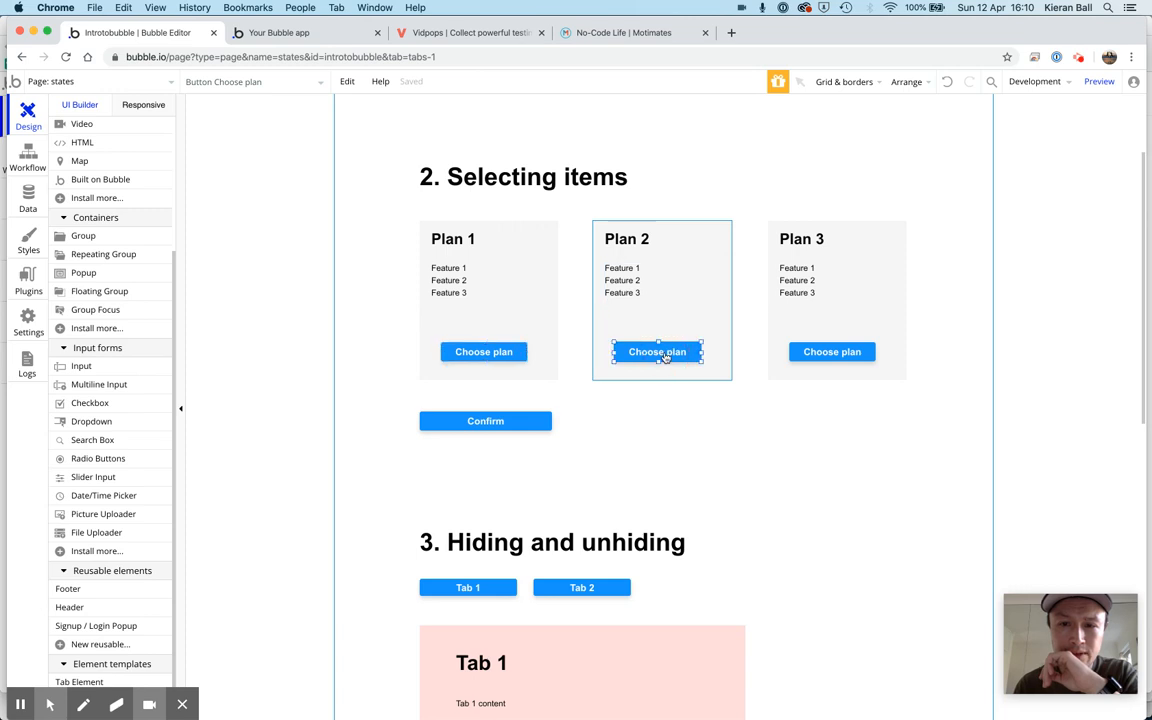
{"action": "double_click", "coordinate": [664, 356]}
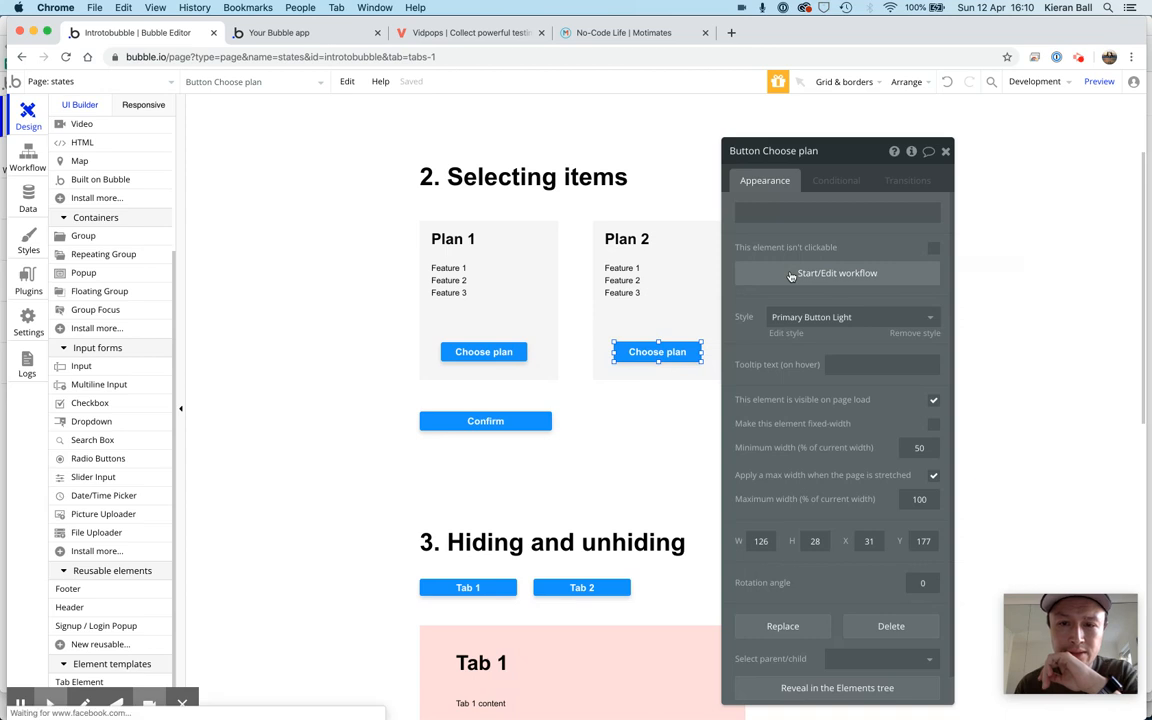
{"action": "left_click", "coordinate": [791, 274]}
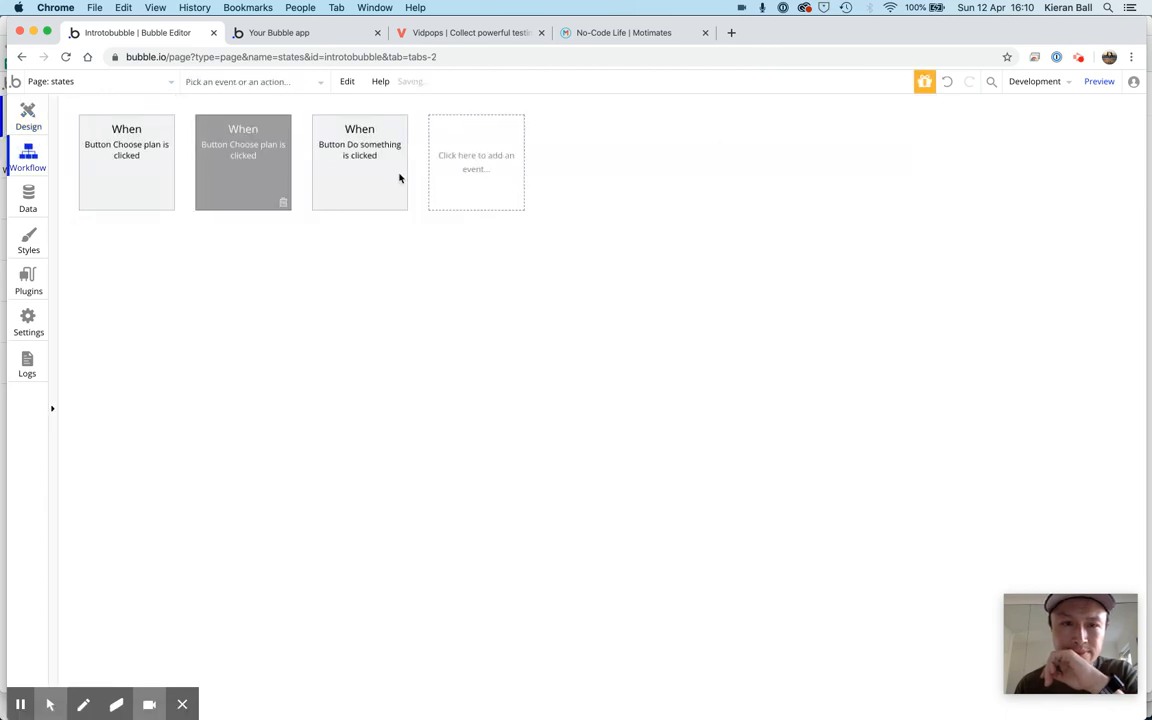
{"action": "left_click", "coordinate": [181, 259]}
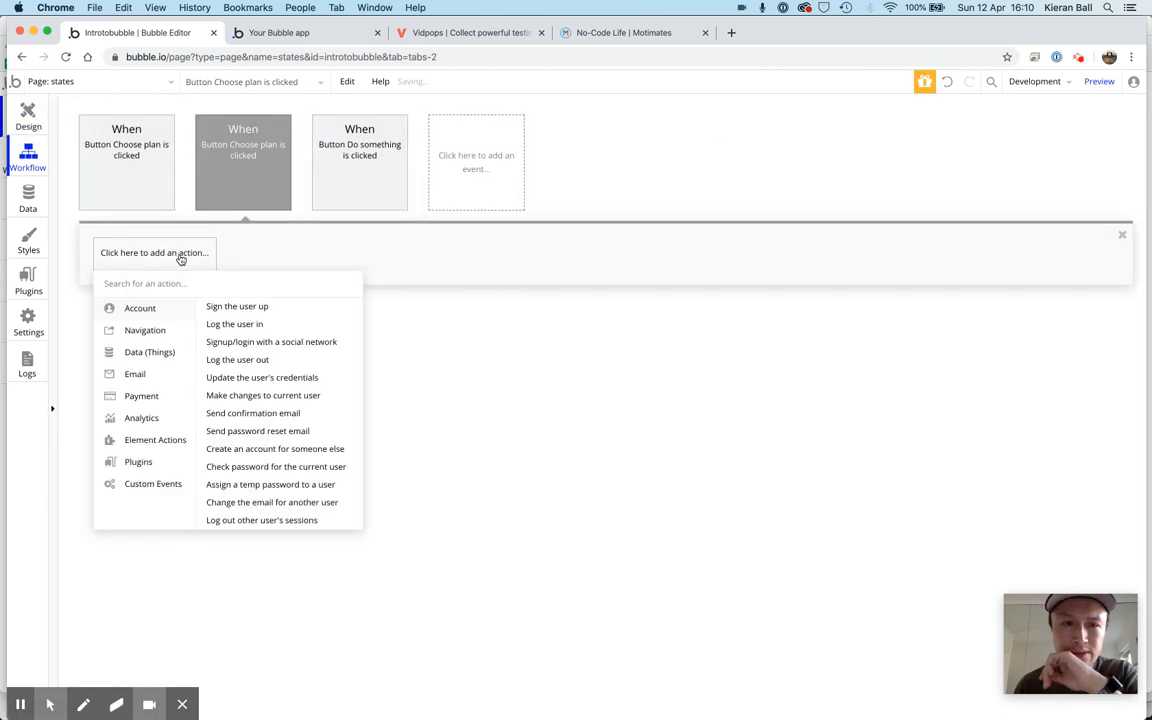
{"action": "mouse_move", "coordinate": [164, 442]}
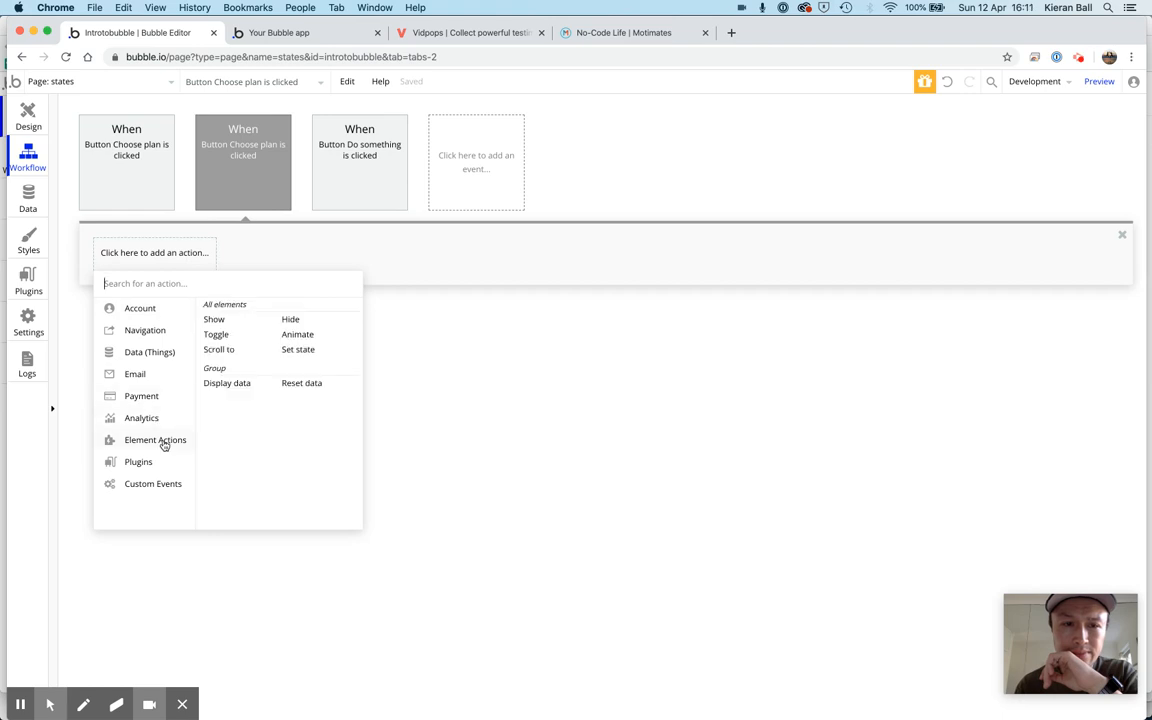
{"action": "left_click", "coordinate": [306, 351]}
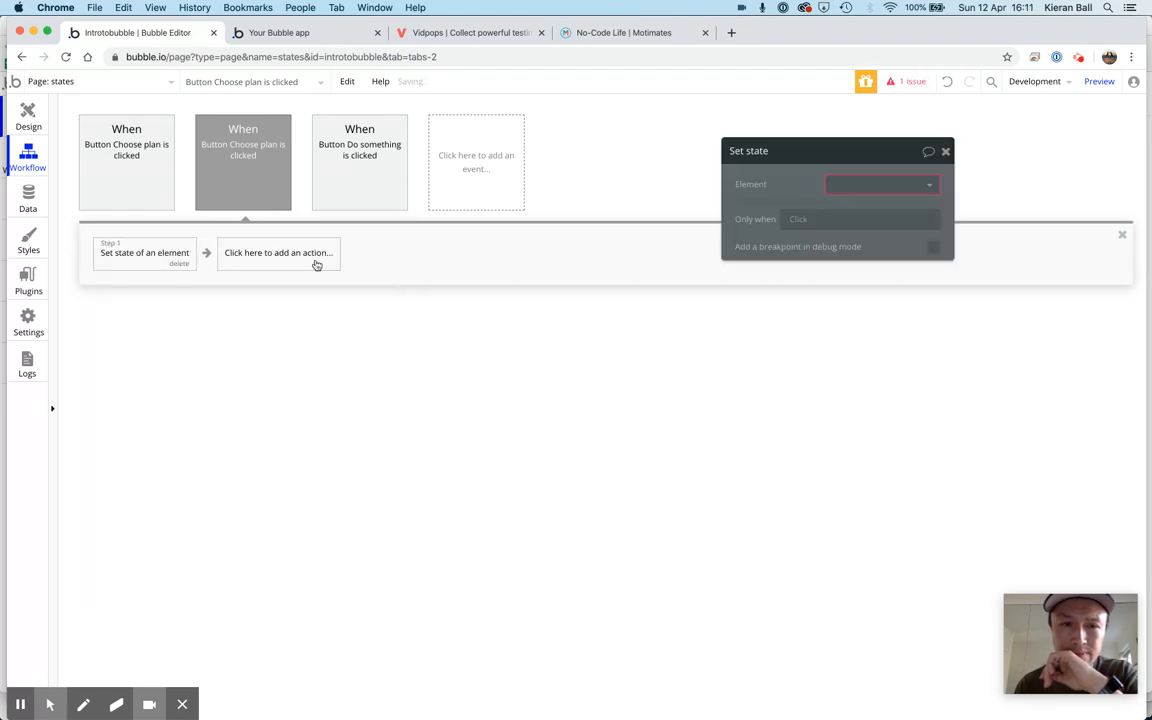
Make Plan 2's action set the selectedPlan state of the states element to plan2, and close the action's settings
{"action": "left_click", "coordinate": [866, 181]}
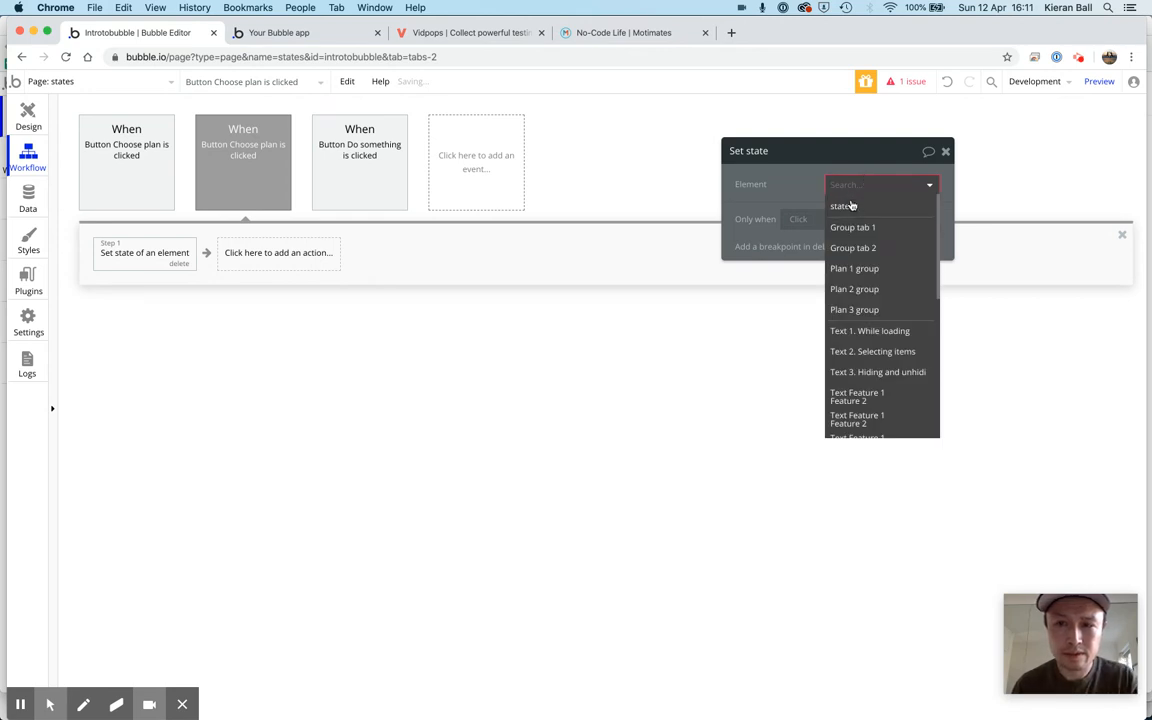
{"action": "left_click", "coordinate": [850, 206]}
{"action": "left_click", "coordinate": [860, 215]}
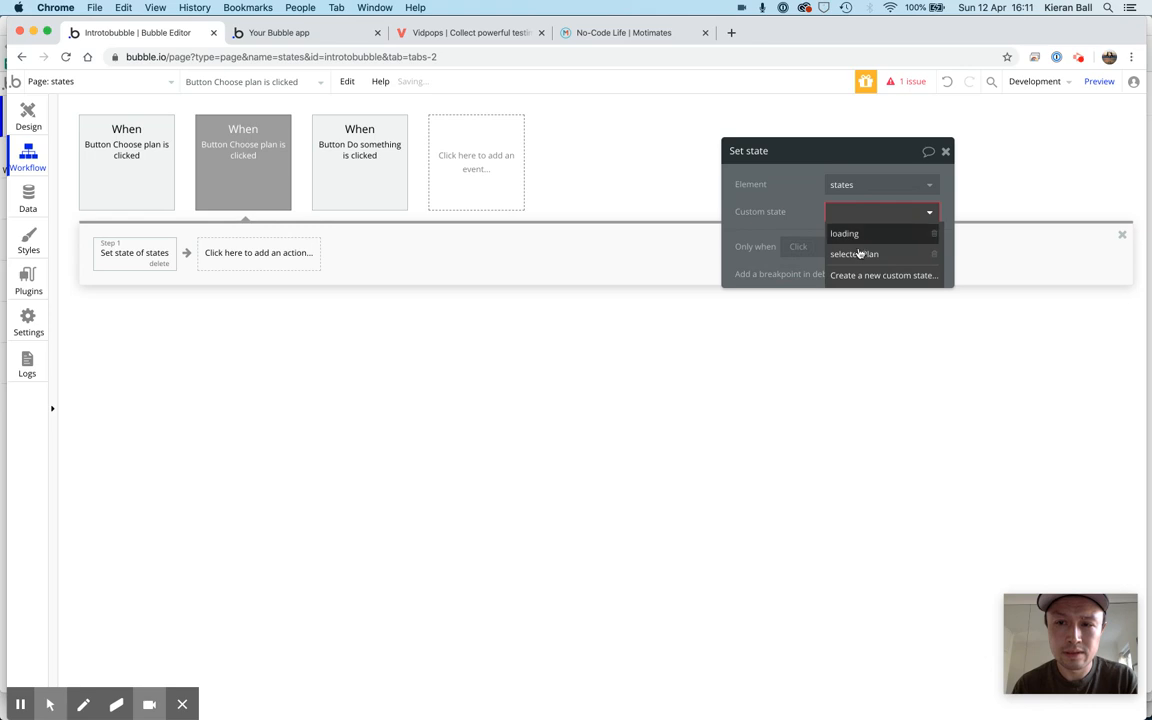
{"action": "left_click", "coordinate": [855, 254]}
{"action": "left_click", "coordinate": [842, 239]}
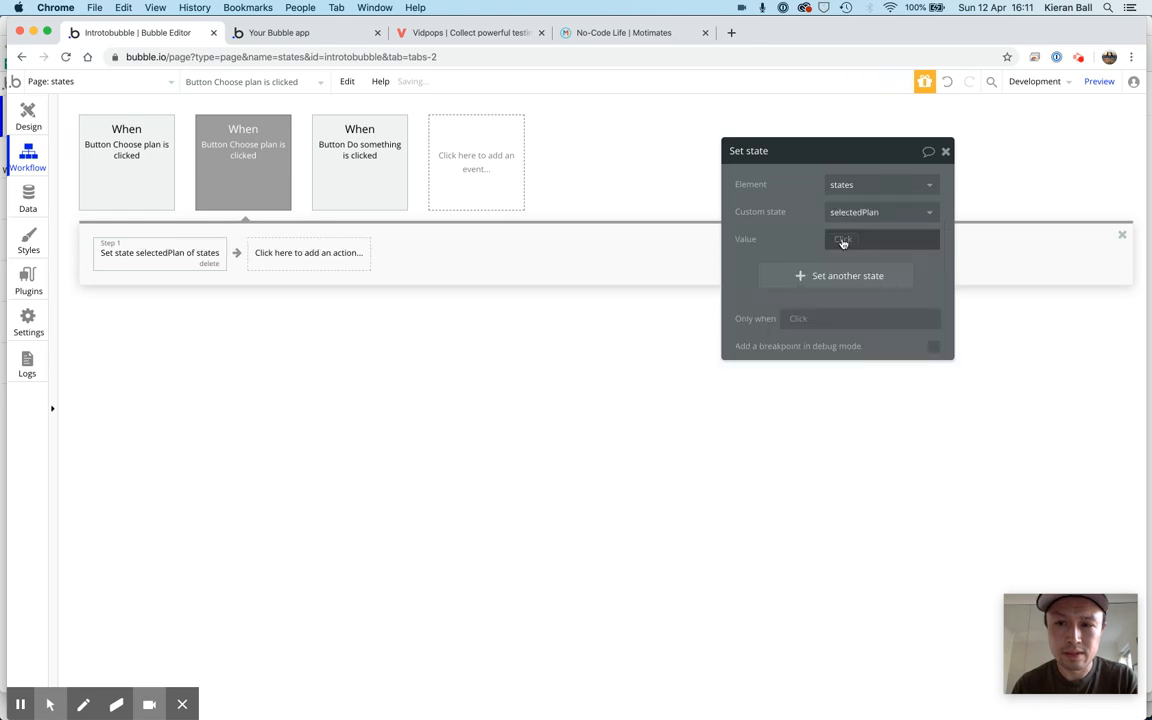
{"action": "type", "text": "plan2"}
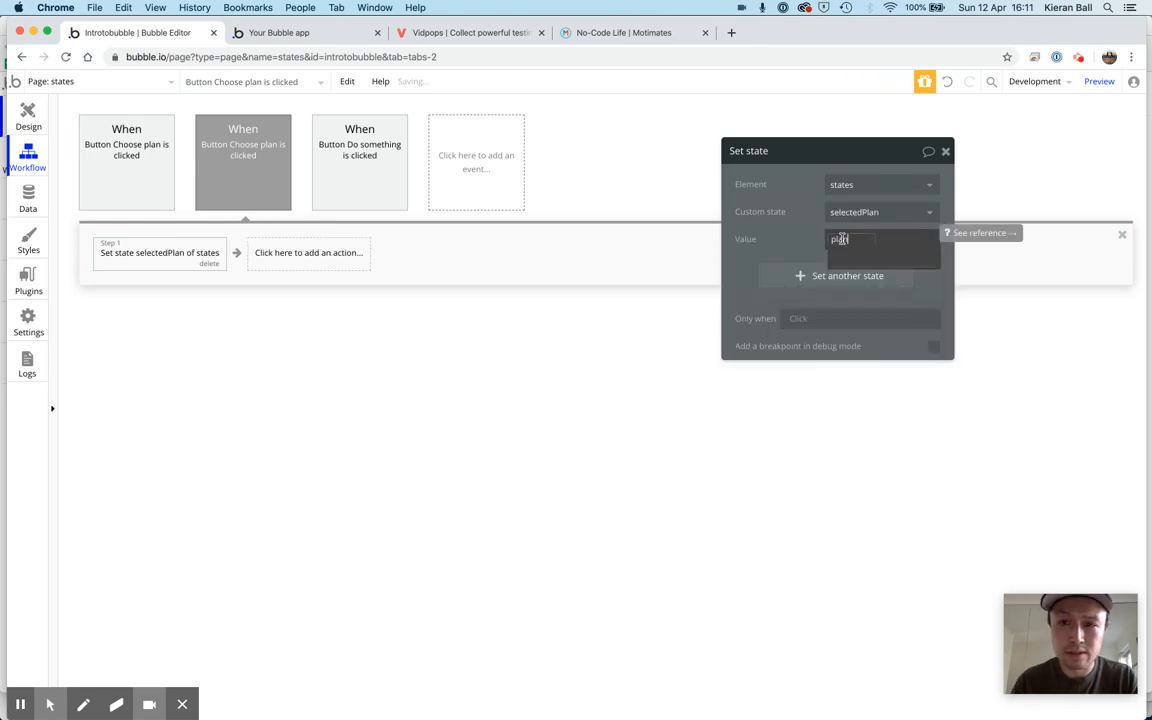
{"action": "left_click", "coordinate": [945, 151]}
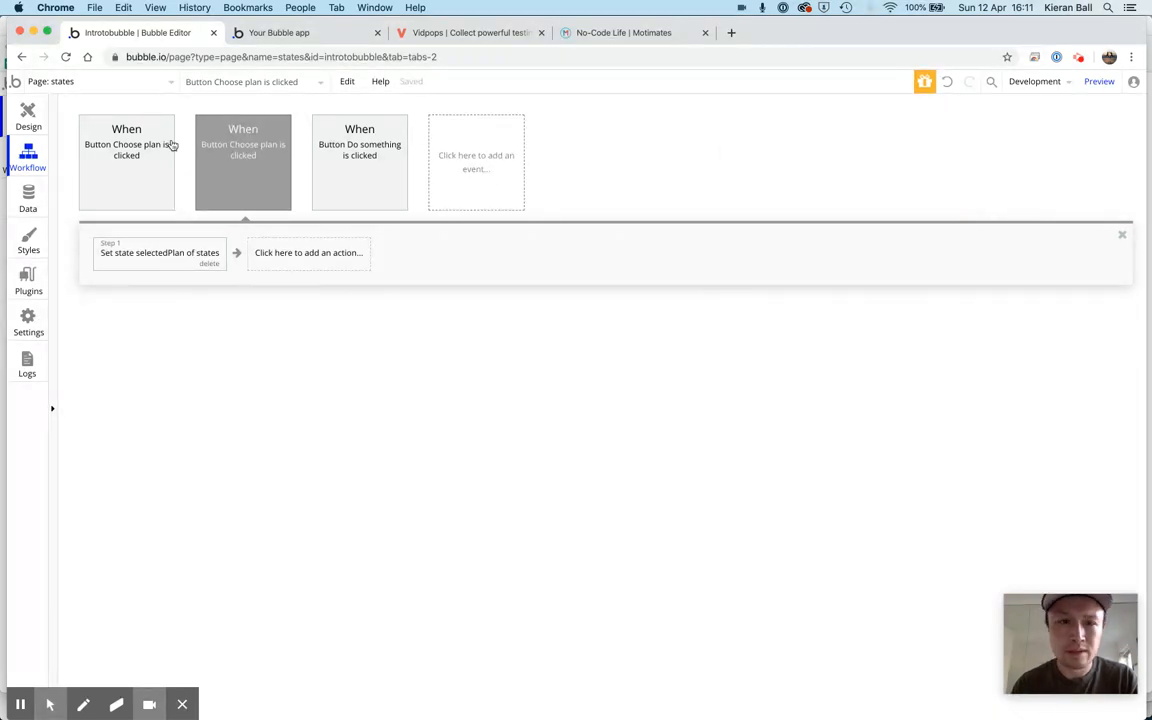
Return to the page design, start a workflow for Plan 3's Choose plan button and add a Set state action
{"action": "left_click", "coordinate": [34, 112]}
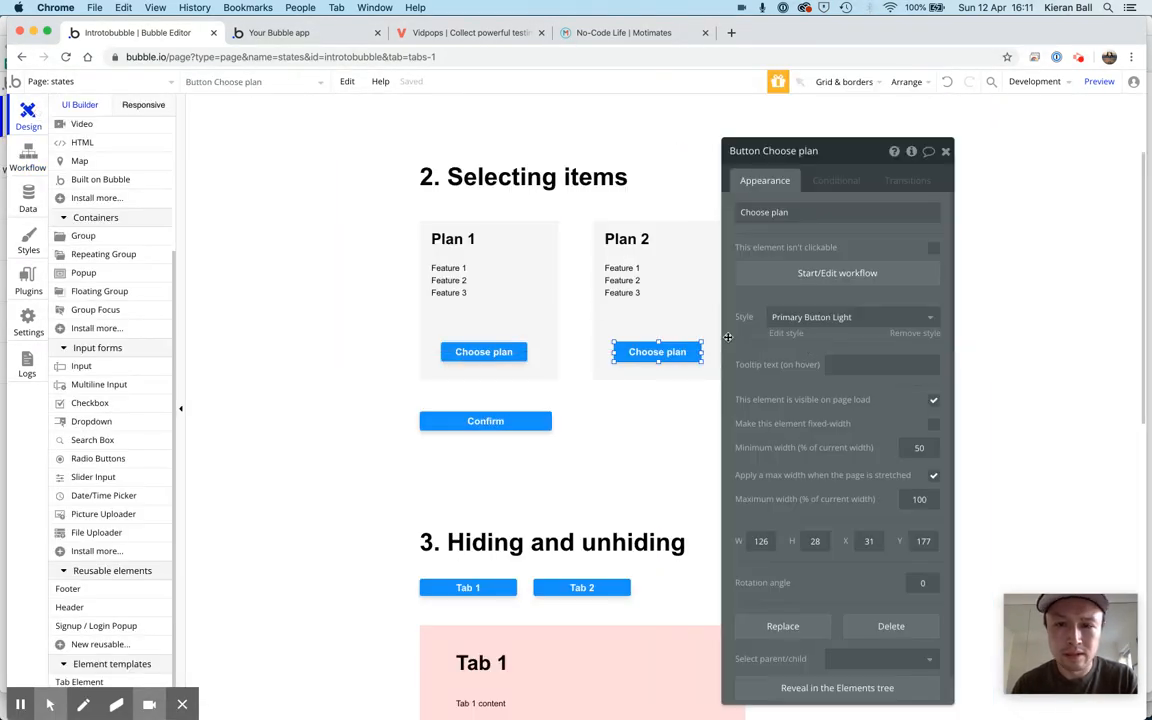
{"action": "left_click", "coordinate": [944, 152]}
{"action": "left_click", "coordinate": [828, 355]}
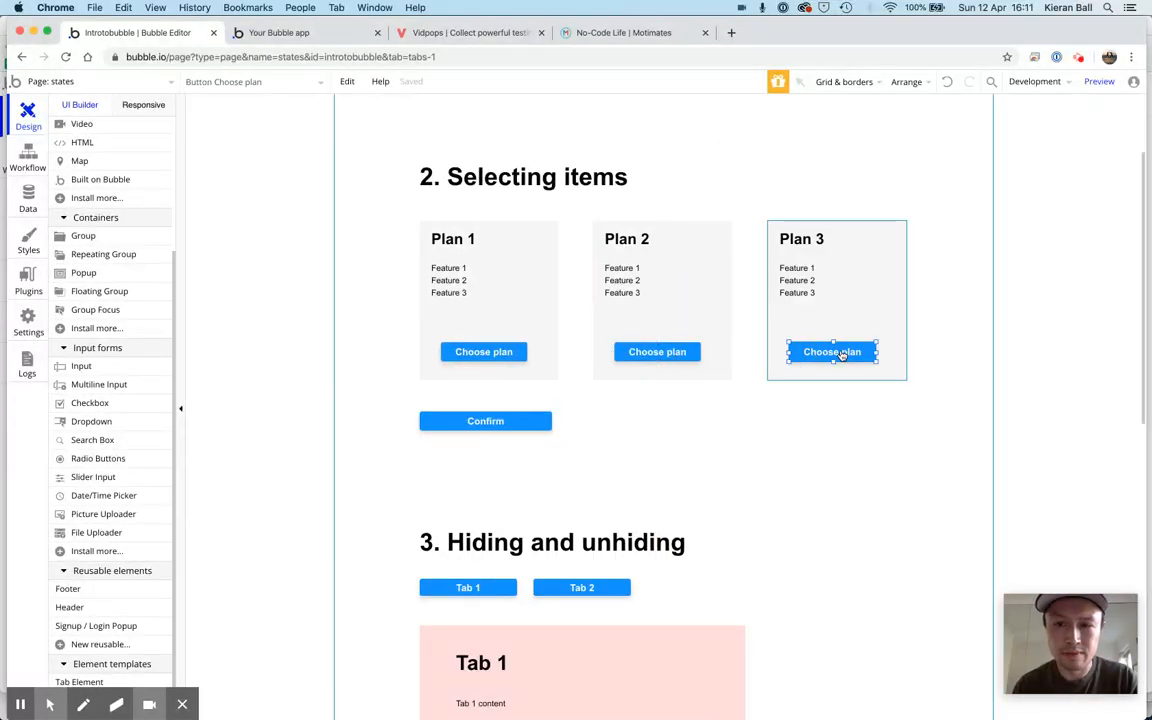
{"action": "double_click", "coordinate": [836, 352]}
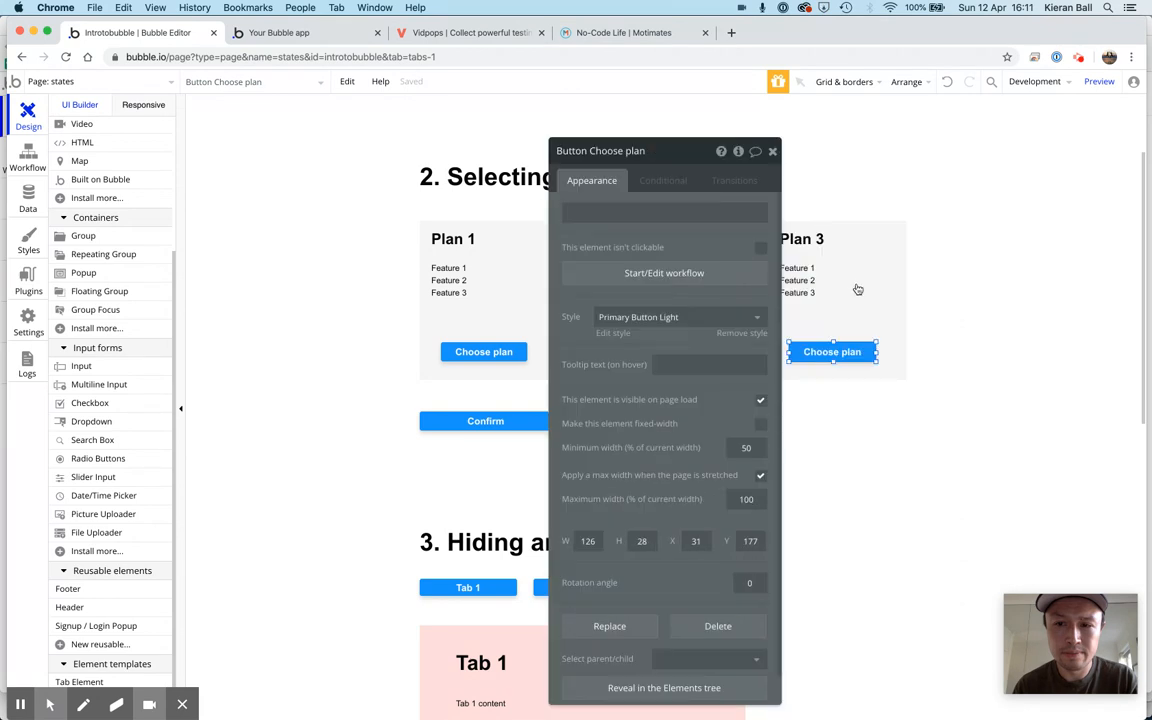
{"action": "left_click", "coordinate": [706, 272]}
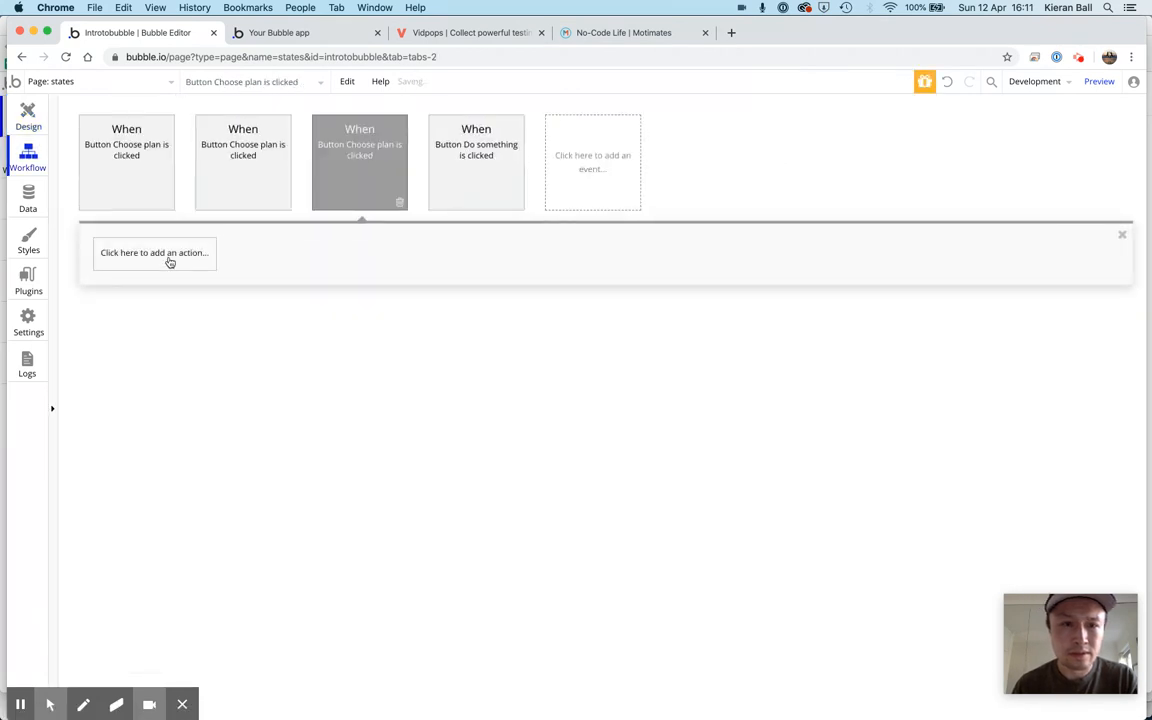
{"action": "left_click", "coordinate": [168, 261]}
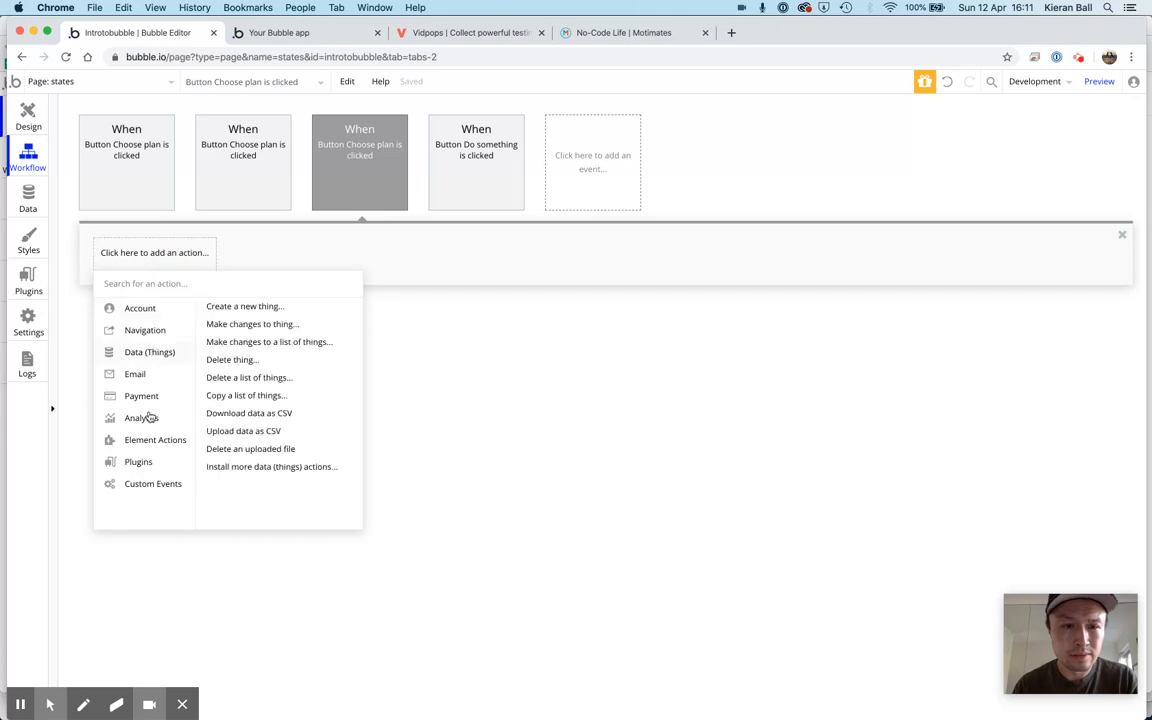
{"action": "mouse_move", "coordinate": [154, 440]}
{"action": "left_click", "coordinate": [304, 350]}
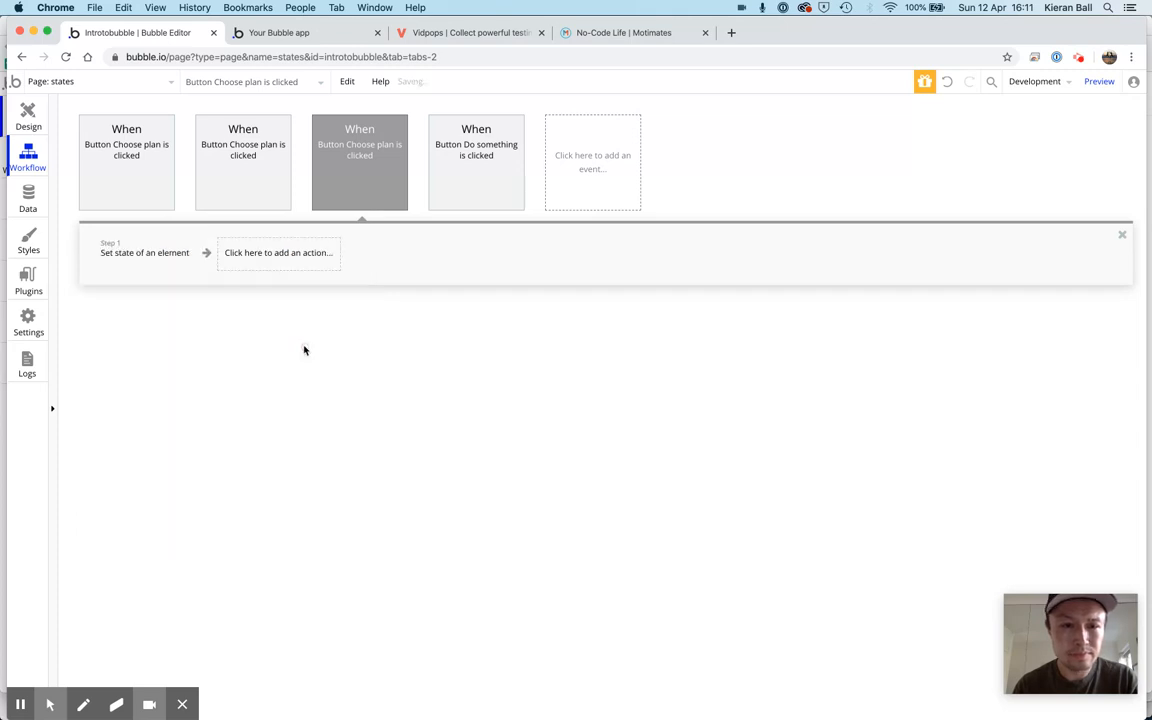
Make Plan 3's action set the selectedPlan state of the states element to plan3, and close the action's settings
{"action": "left_click", "coordinate": [733, 185]}
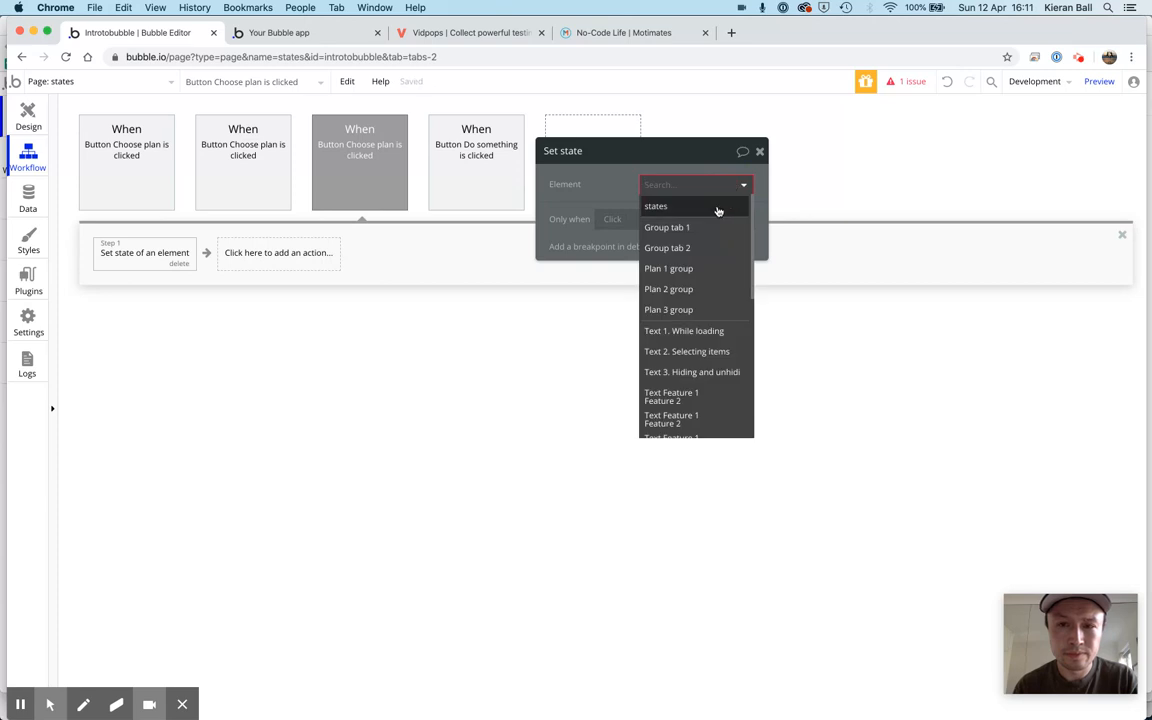
{"action": "left_click", "coordinate": [688, 208]}
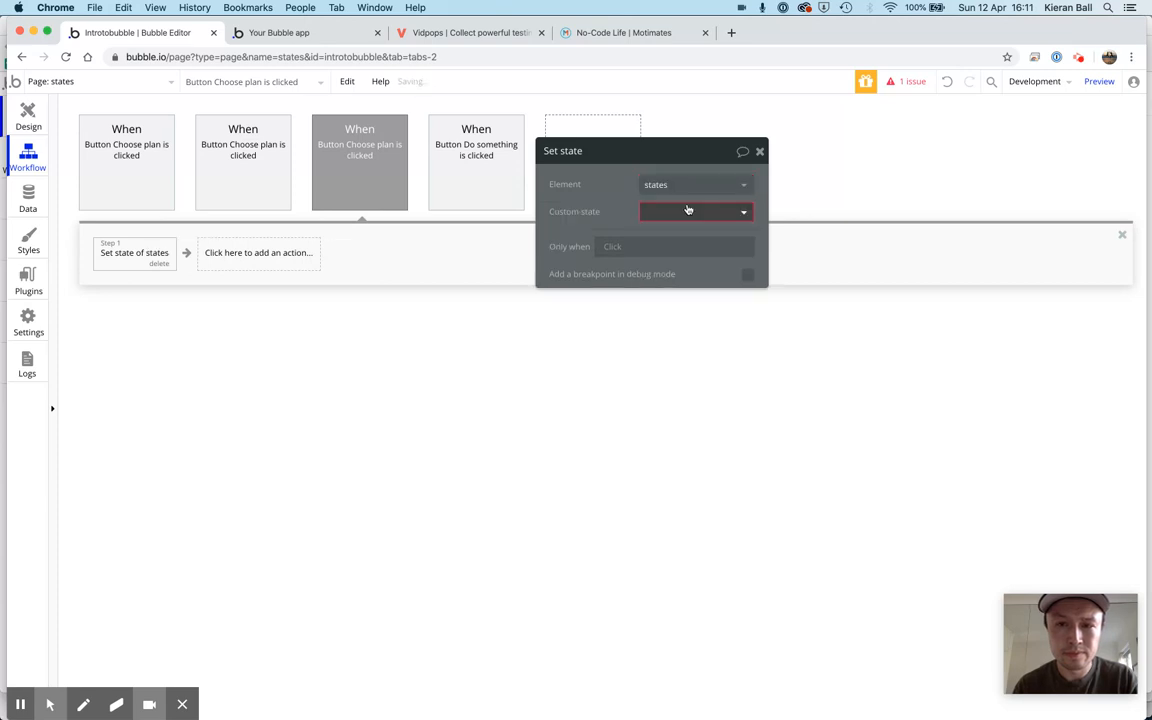
{"action": "left_click", "coordinate": [697, 213]}
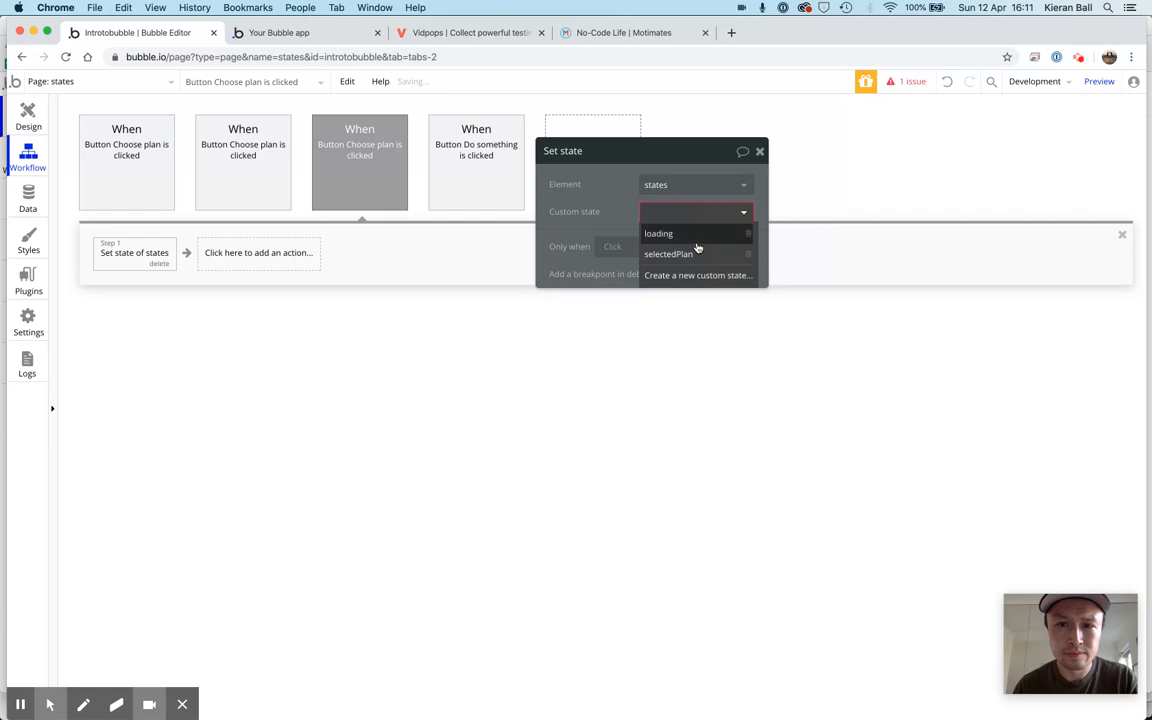
{"action": "left_click", "coordinate": [695, 254]}
{"action": "left_click", "coordinate": [660, 239]}
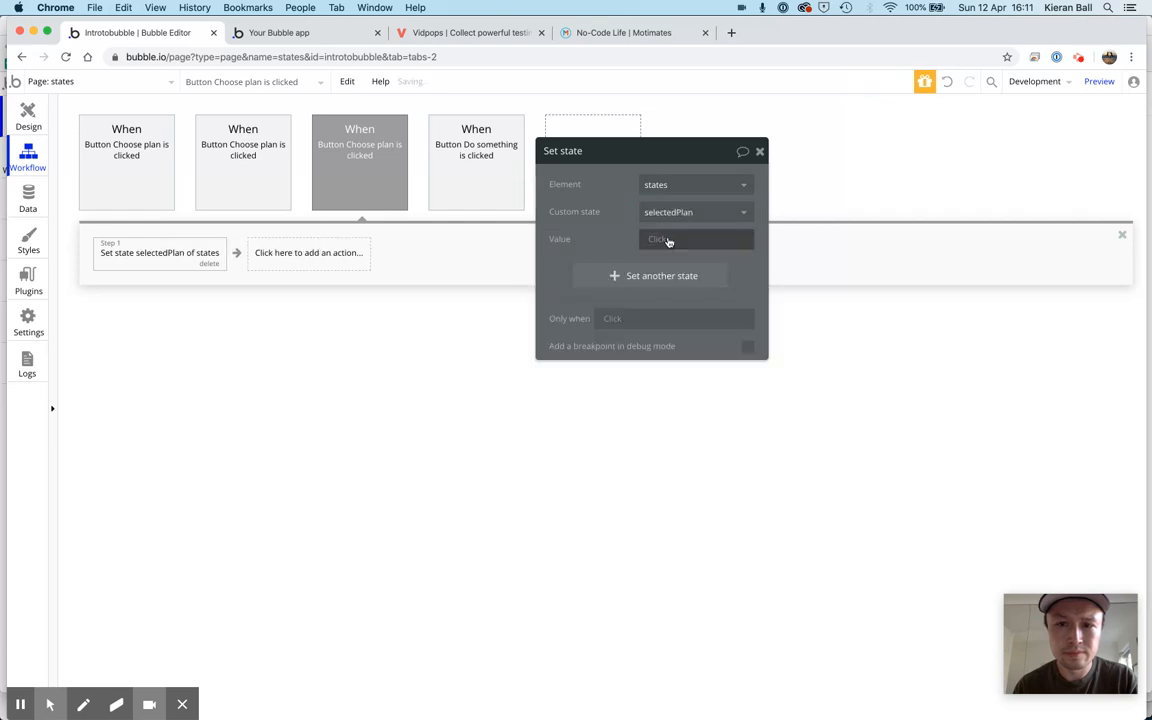
{"action": "type", "text": "plan3"}
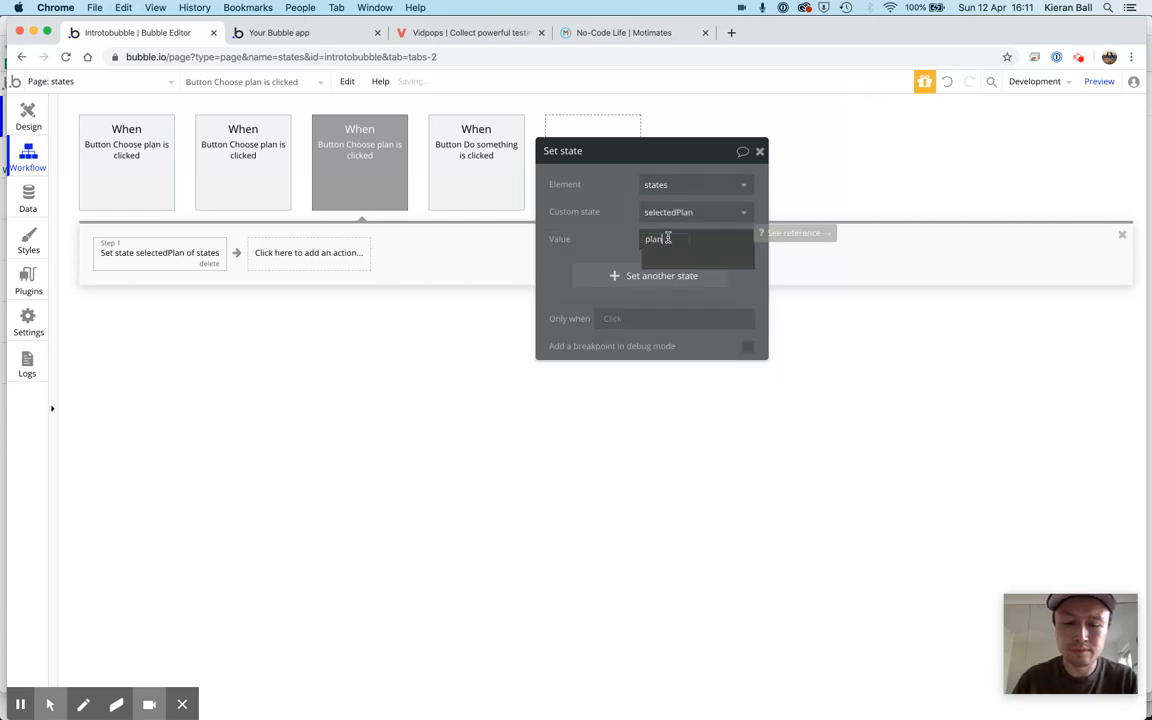
{"action": "left_click", "coordinate": [759, 152]}
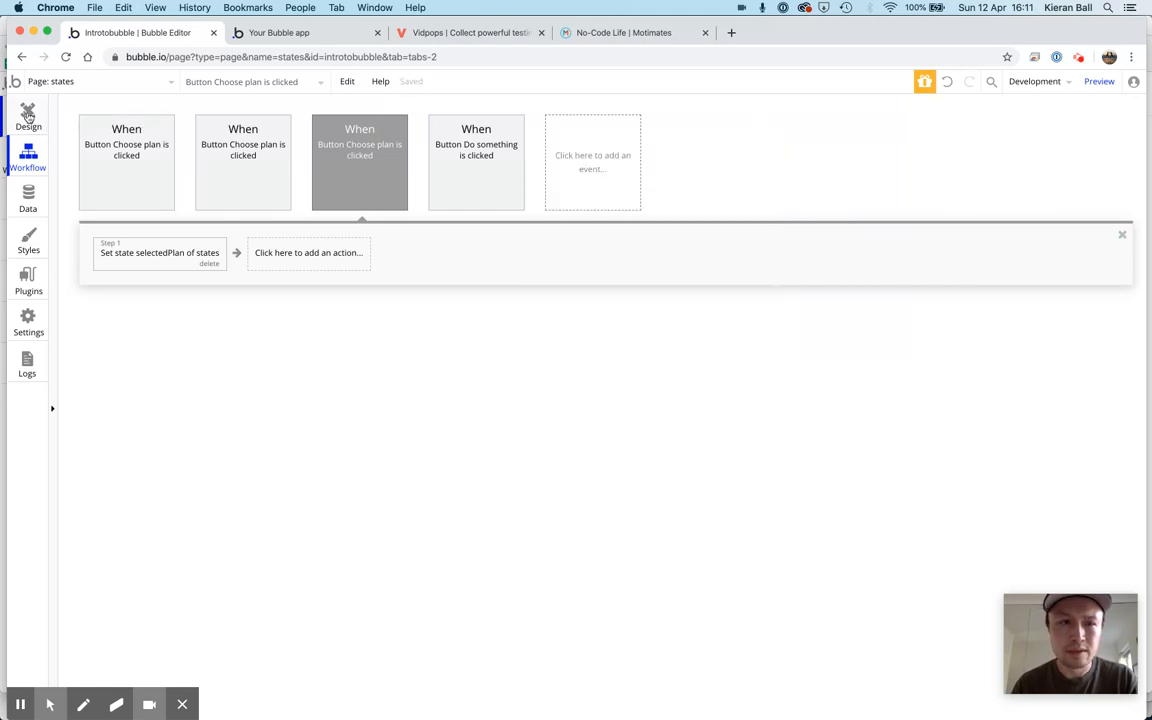
Return to the page design and add a new condition to the Plan 1 group
{"action": "left_click", "coordinate": [28, 113]}
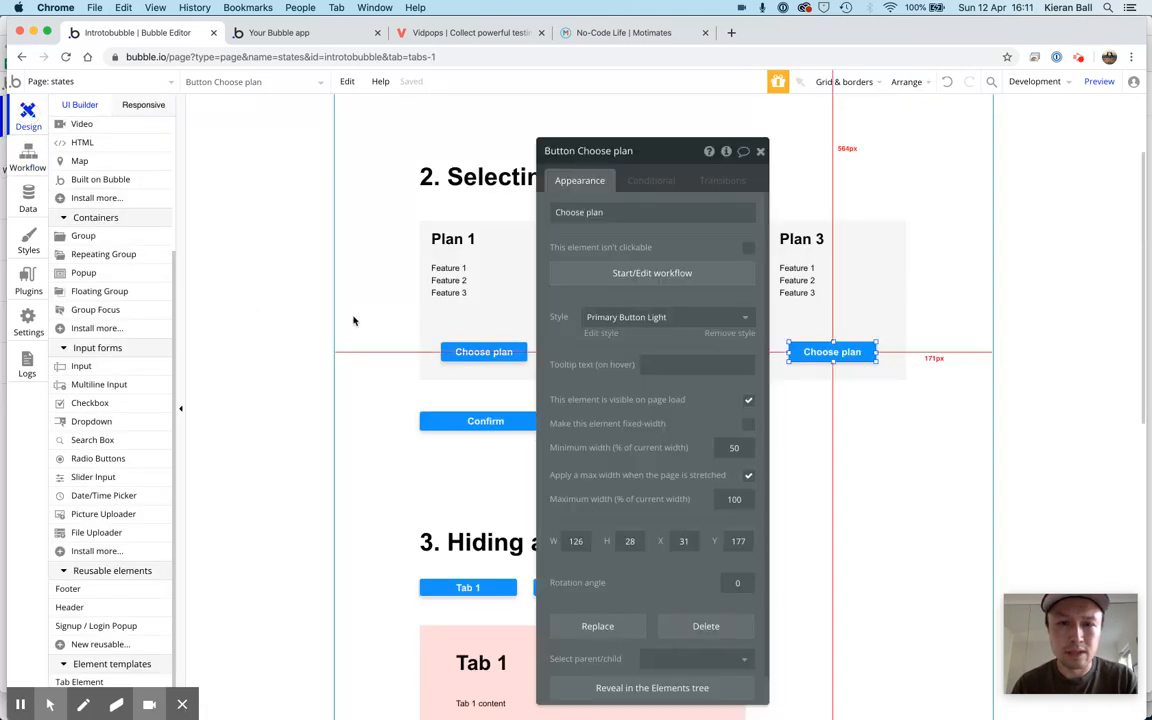
{"action": "left_click", "coordinate": [761, 151]}
{"action": "left_click", "coordinate": [550, 238]}
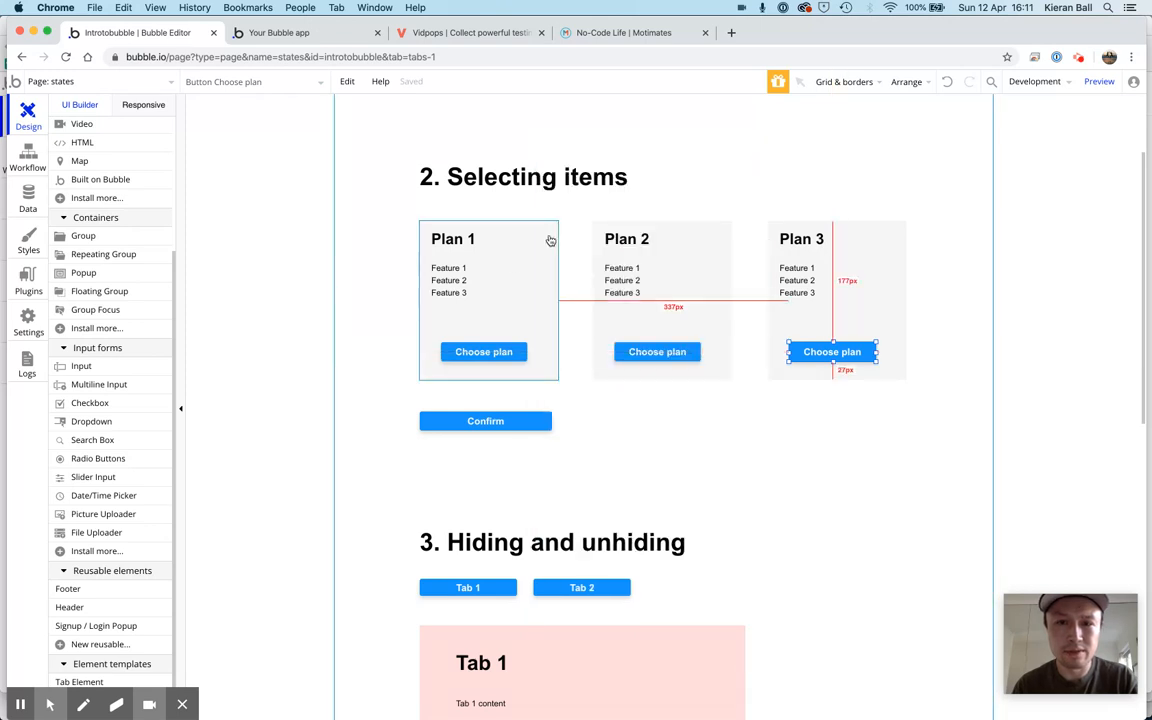
{"action": "double_click", "coordinate": [549, 236]}
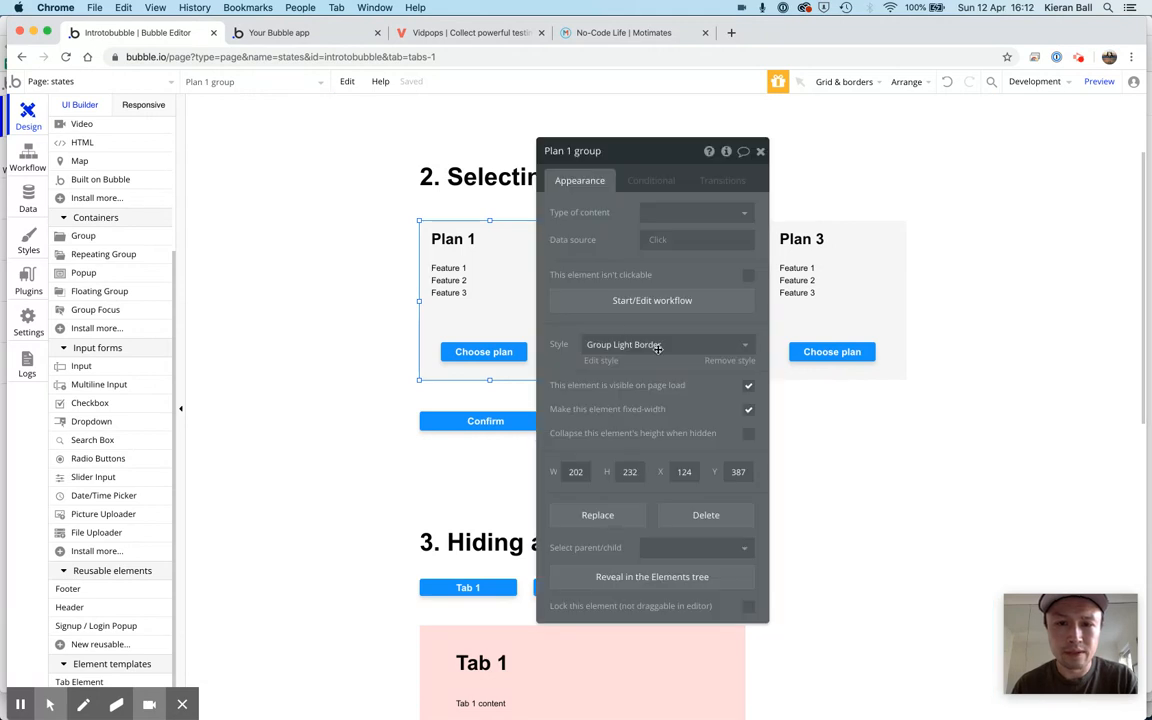
{"action": "left_click", "coordinate": [650, 181]}
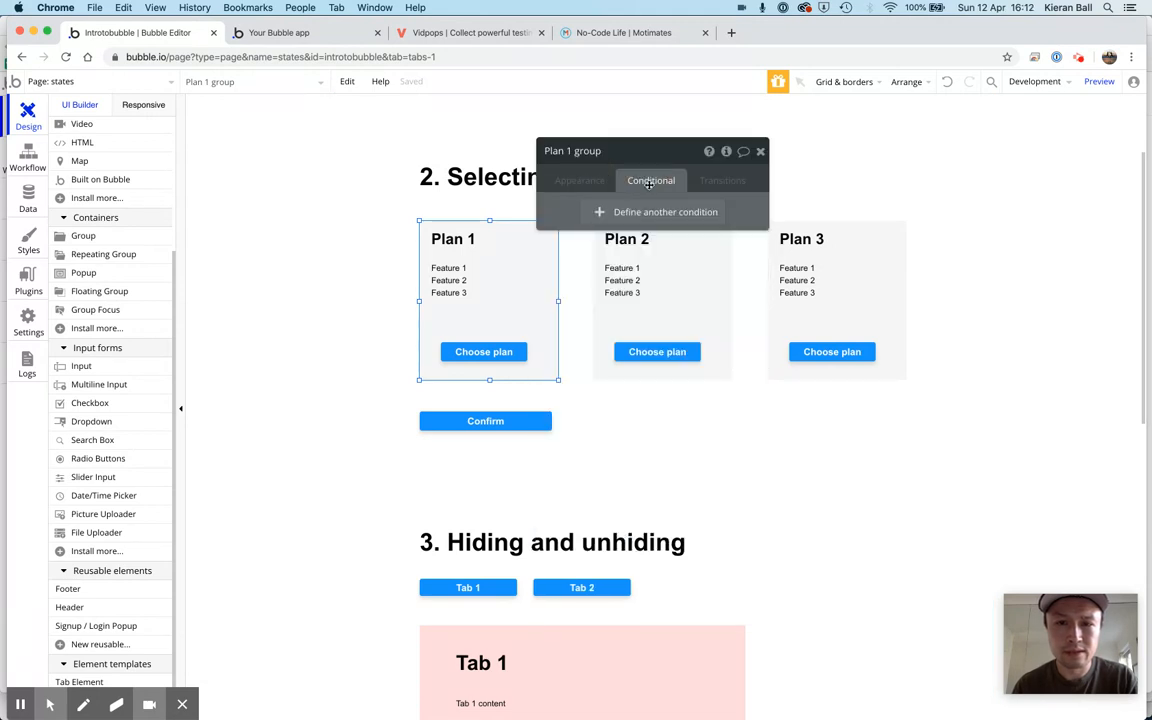
{"action": "left_click", "coordinate": [647, 212]}
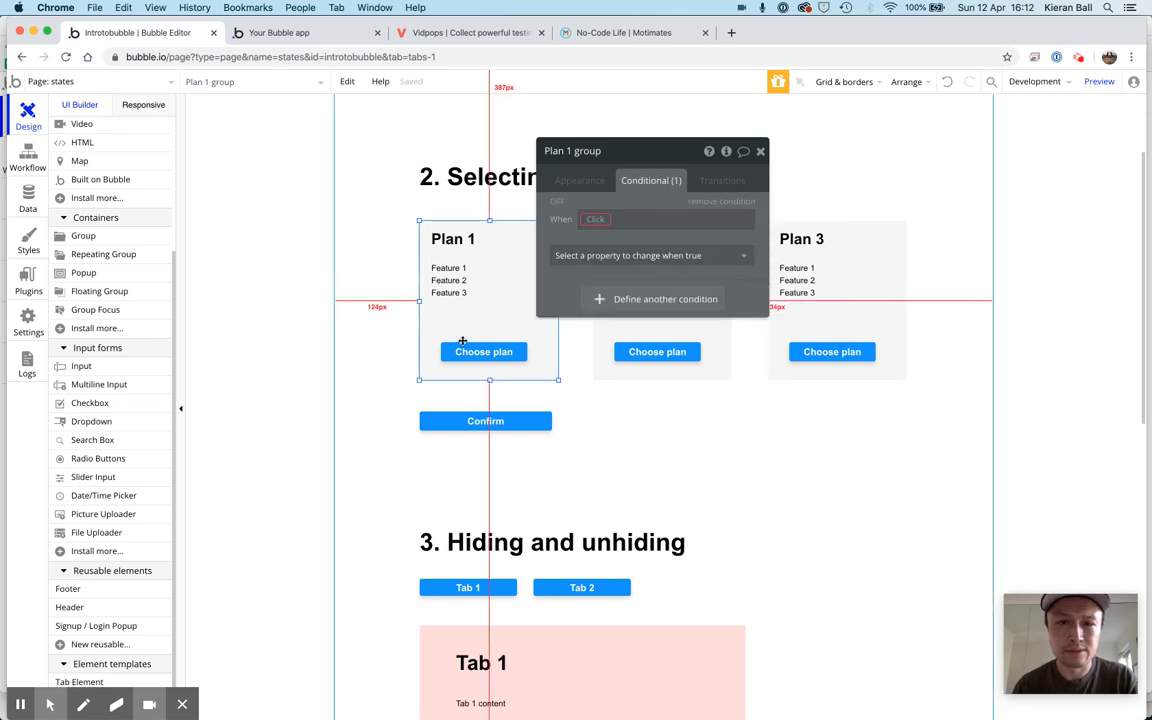
Define the Plan 1 group's condition as when states's selectedPlan is plan1
{"action": "left_click", "coordinate": [591, 222]}
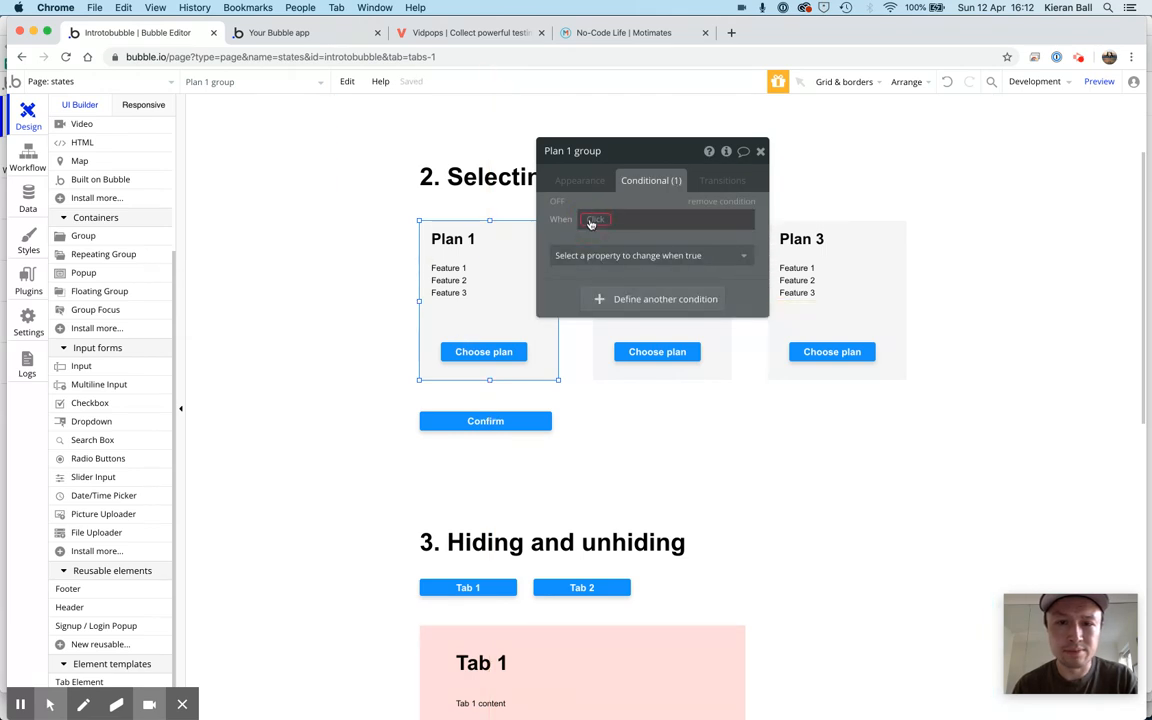
{"action": "type", "text": "states"}
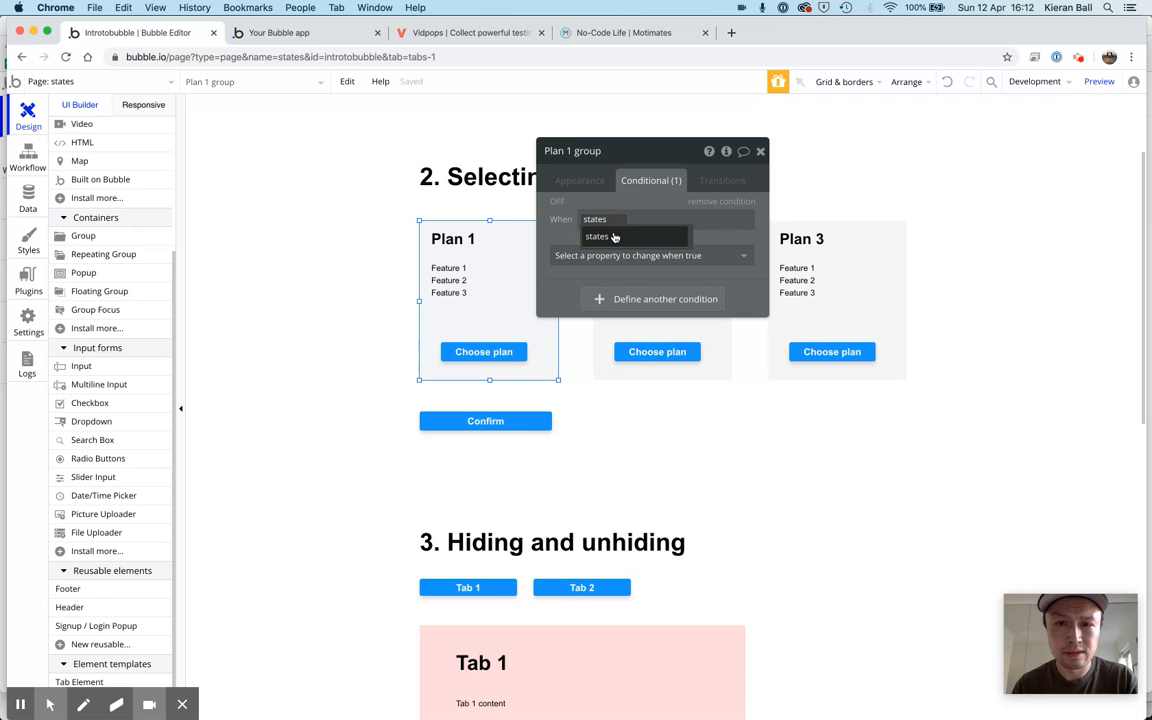
{"action": "left_click", "coordinate": [615, 240]}
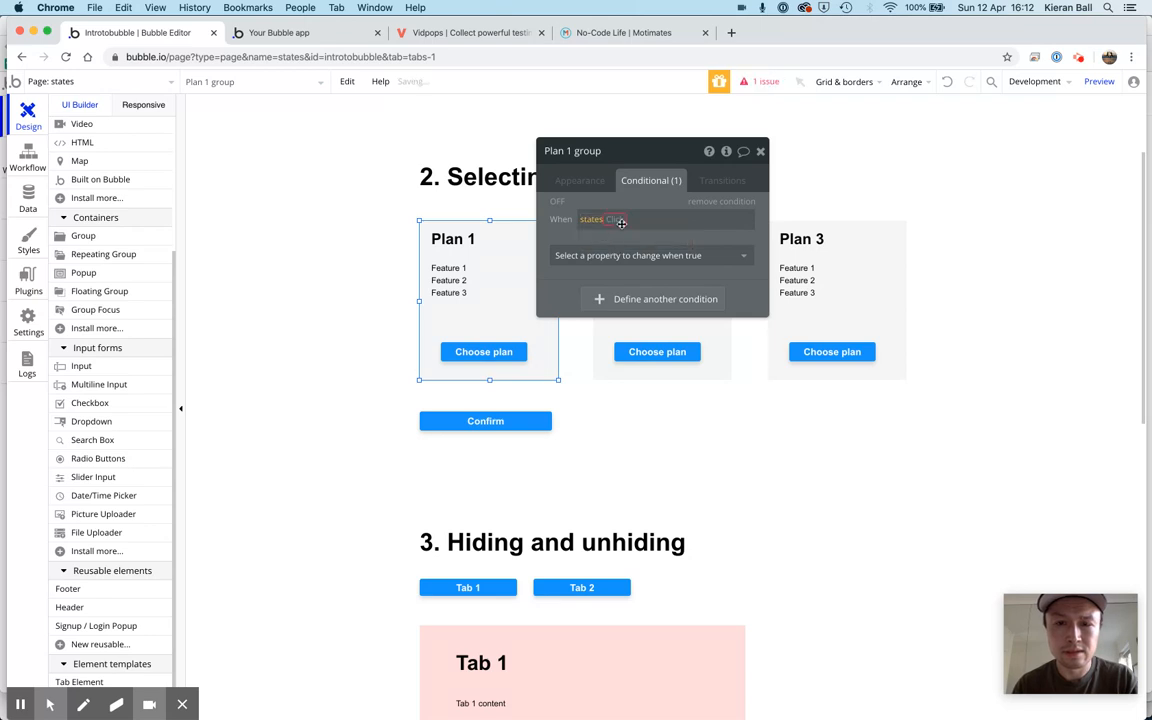
{"action": "left_click", "coordinate": [620, 221]}
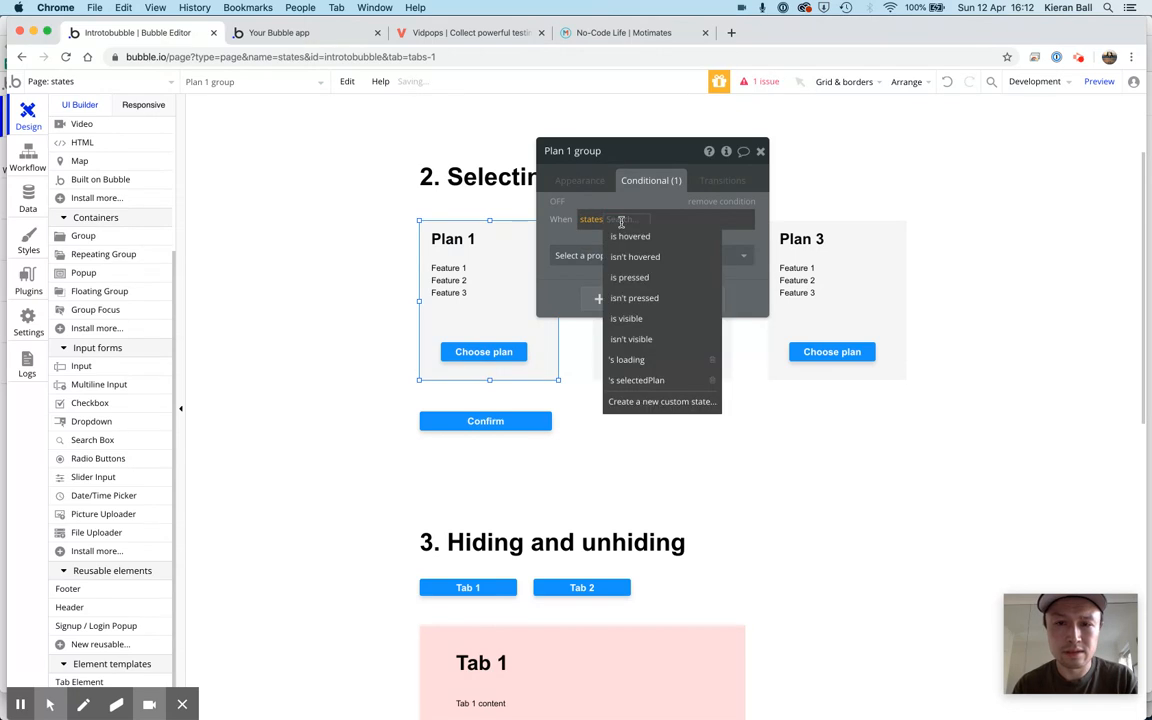
{"action": "left_click", "coordinate": [660, 383]}
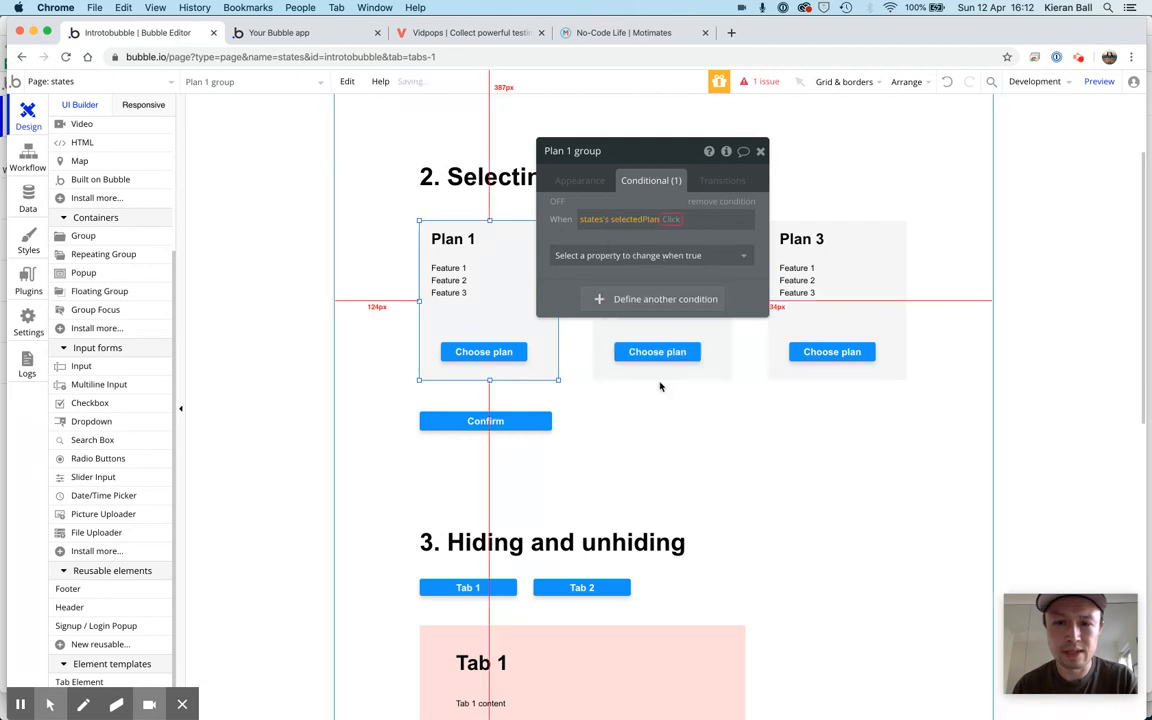
{"action": "left_click", "coordinate": [670, 219]}
{"action": "left_click", "coordinate": [674, 236]}
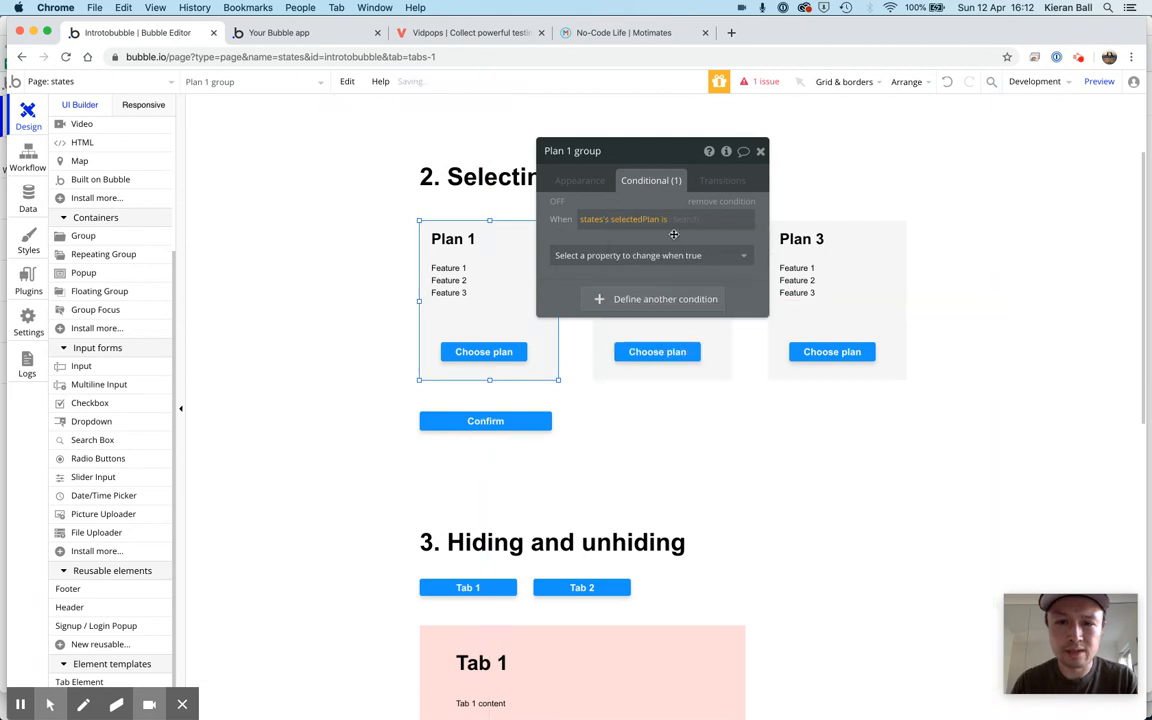
{"action": "type", "text": "plan1"}
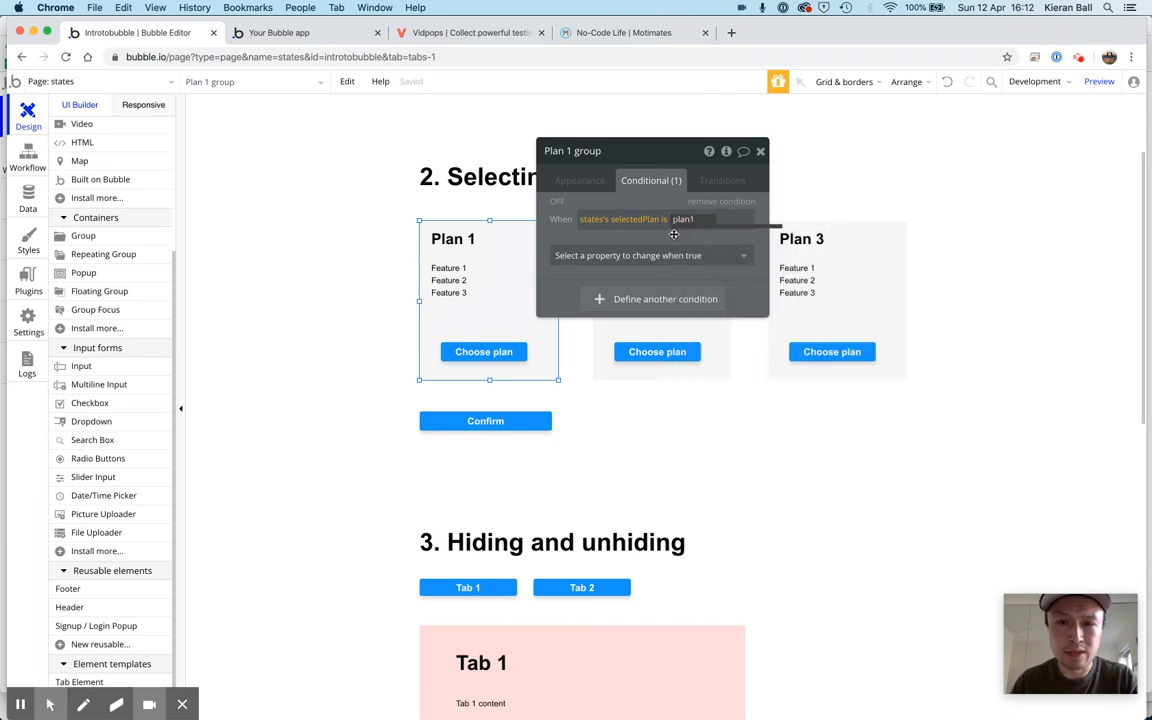
{"action": "key", "text": "Return"}
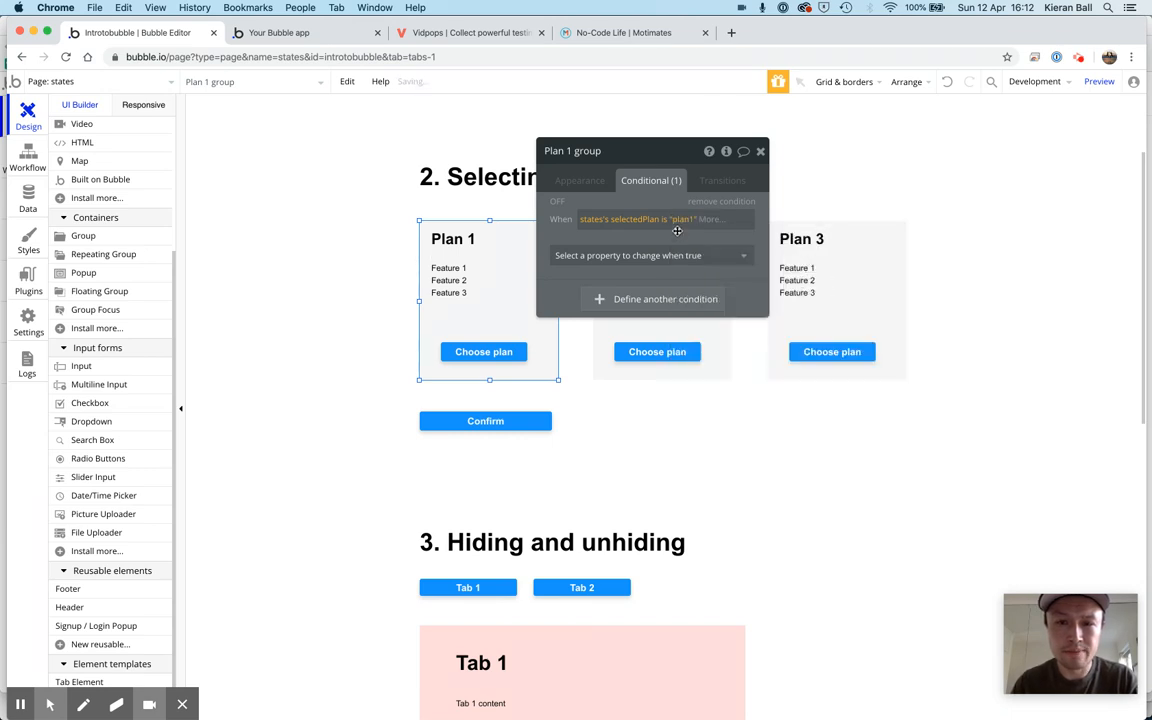
Make the Plan 1 group's condition change the background color to light grey #E0E0E0
{"action": "left_click", "coordinate": [724, 258]}
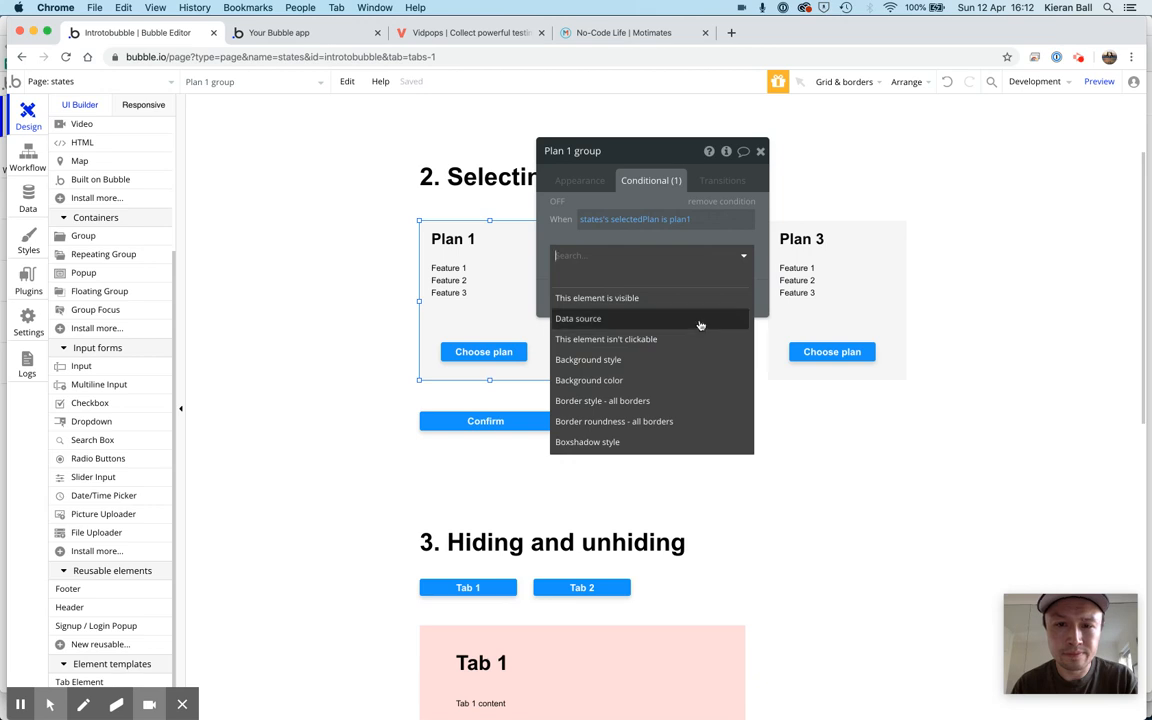
{"action": "left_click", "coordinate": [680, 380]}
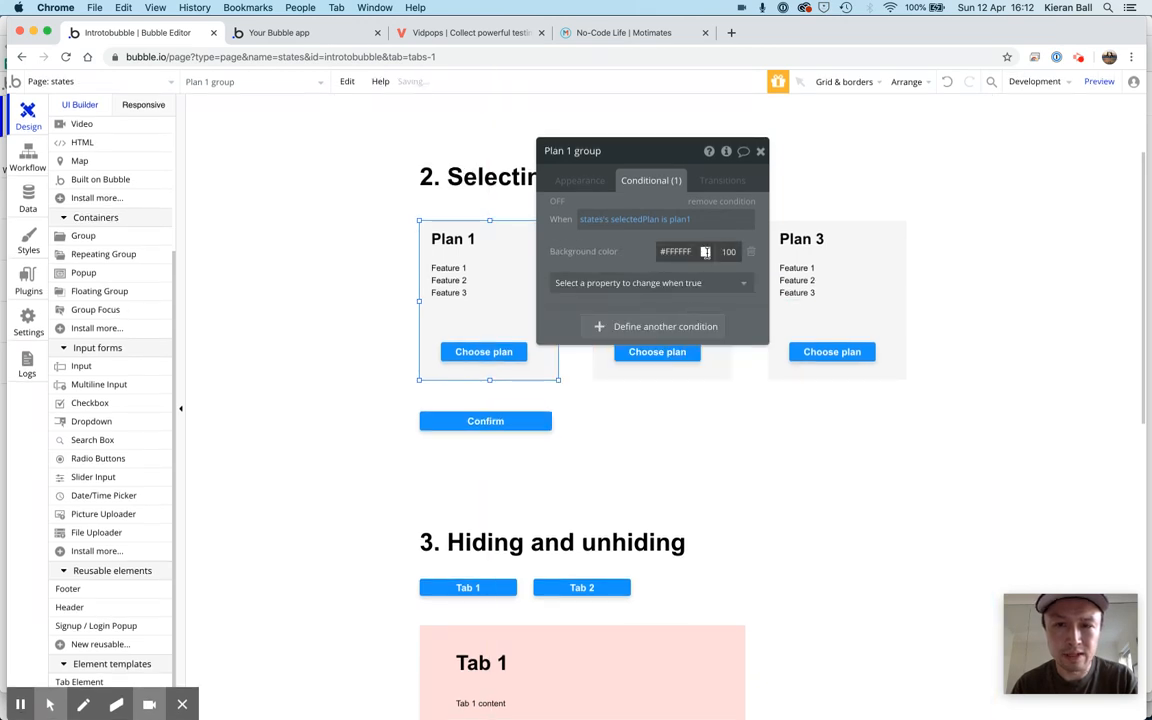
{"action": "left_click", "coordinate": [676, 251]}
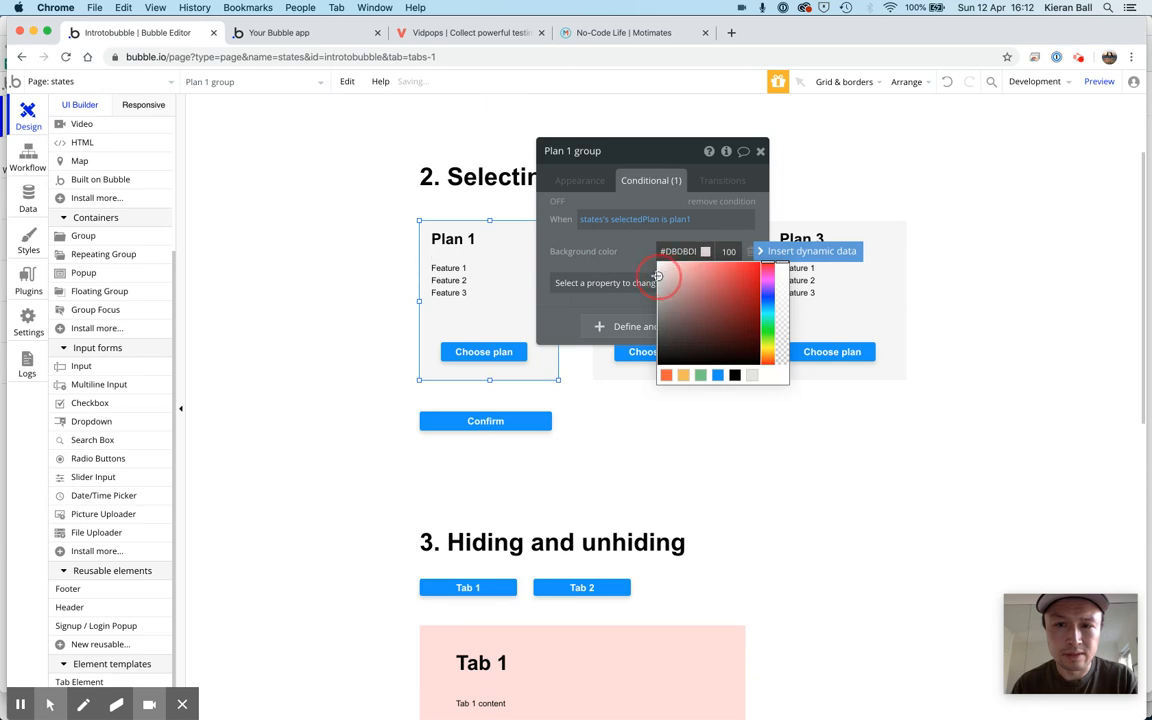
{"action": "left_click", "coordinate": [657, 275]}
{"action": "left_click_drag", "start_coordinate": [651, 277], "coordinate": [651, 276]}
{"action": "left_click", "coordinate": [626, 251]}
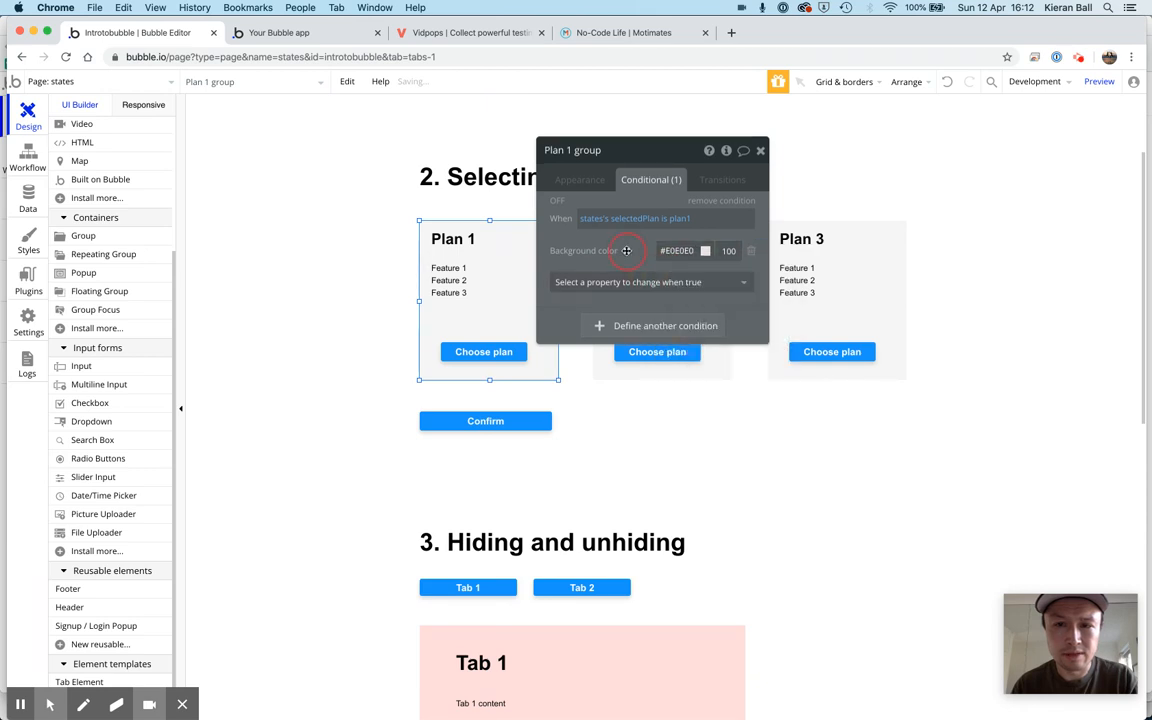
Darken the condition's background color to #BDBDBD and close the Plan 1 group's settings
{"action": "left_click", "coordinate": [670, 252]}
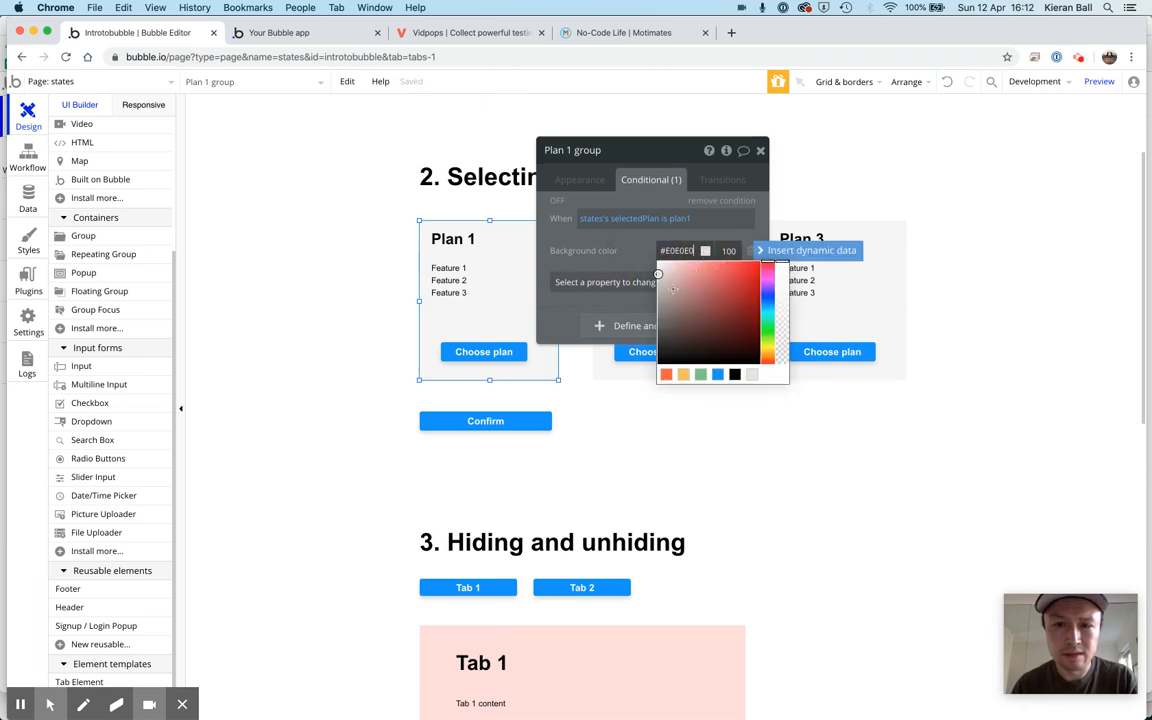
{"action": "left_click", "coordinate": [657, 288]}
{"action": "left_click_drag", "start_coordinate": [657, 288], "coordinate": [657, 287]}
{"action": "left_click", "coordinate": [579, 229]}
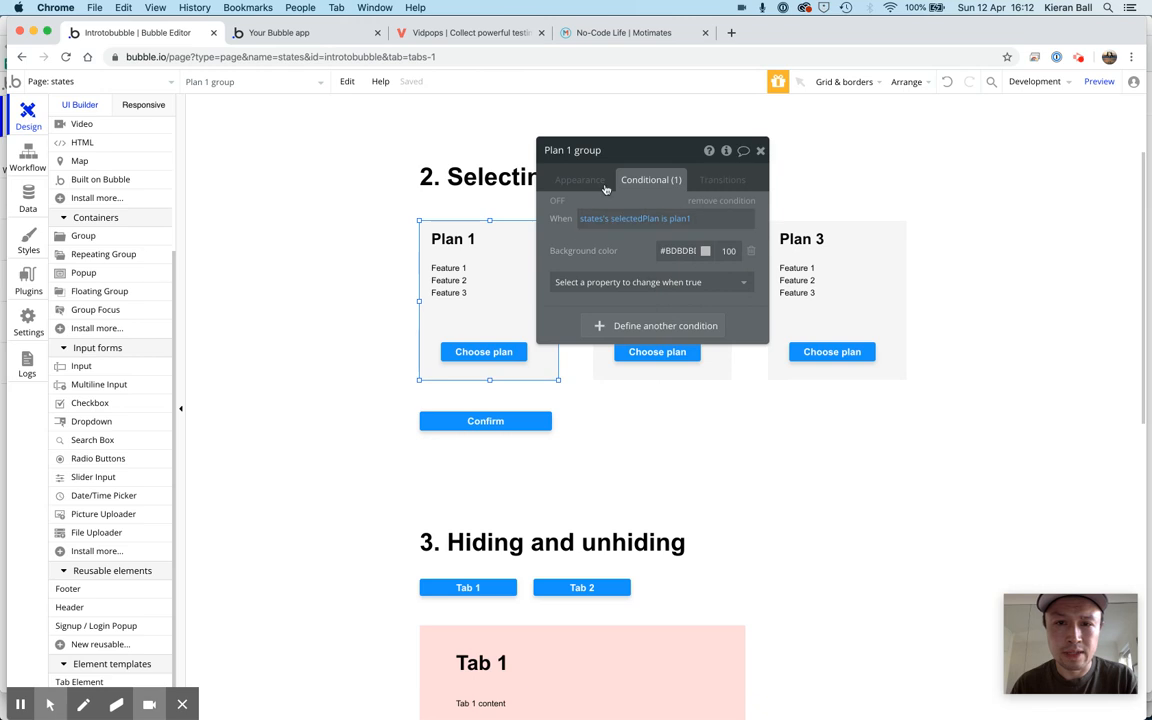
{"action": "left_click", "coordinate": [761, 153]}
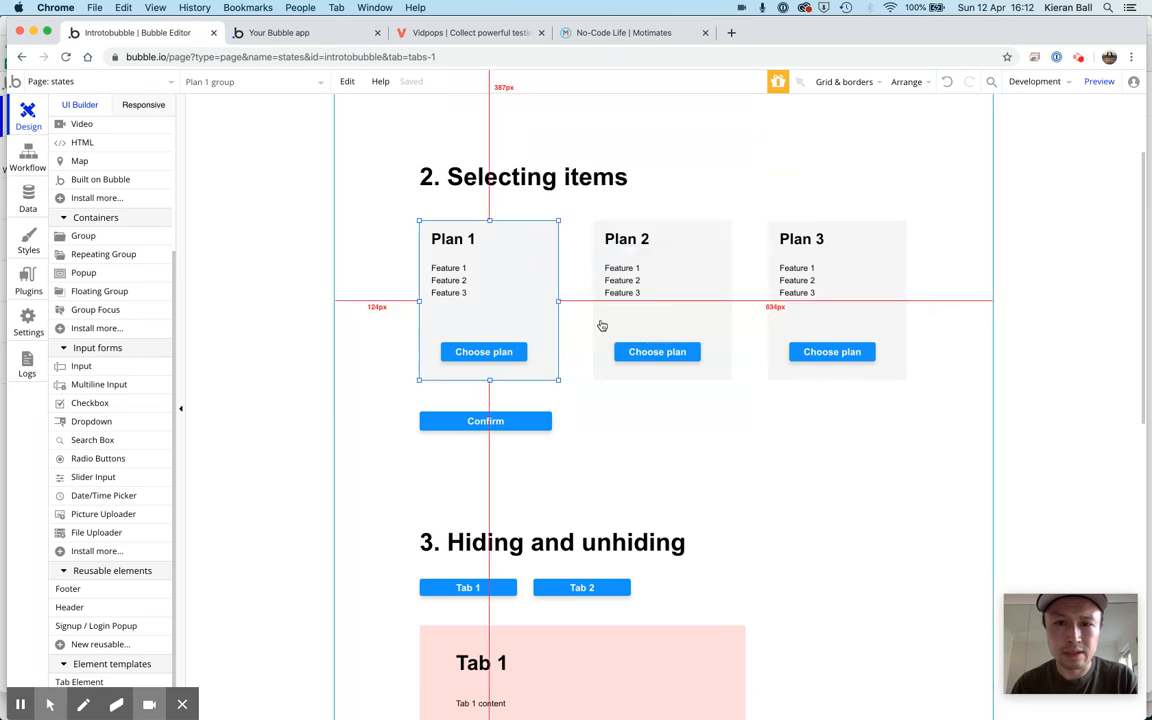
Reopen the Plan 1 group's settings and copy its selectedPlan condition
{"action": "left_click", "coordinate": [507, 355]}
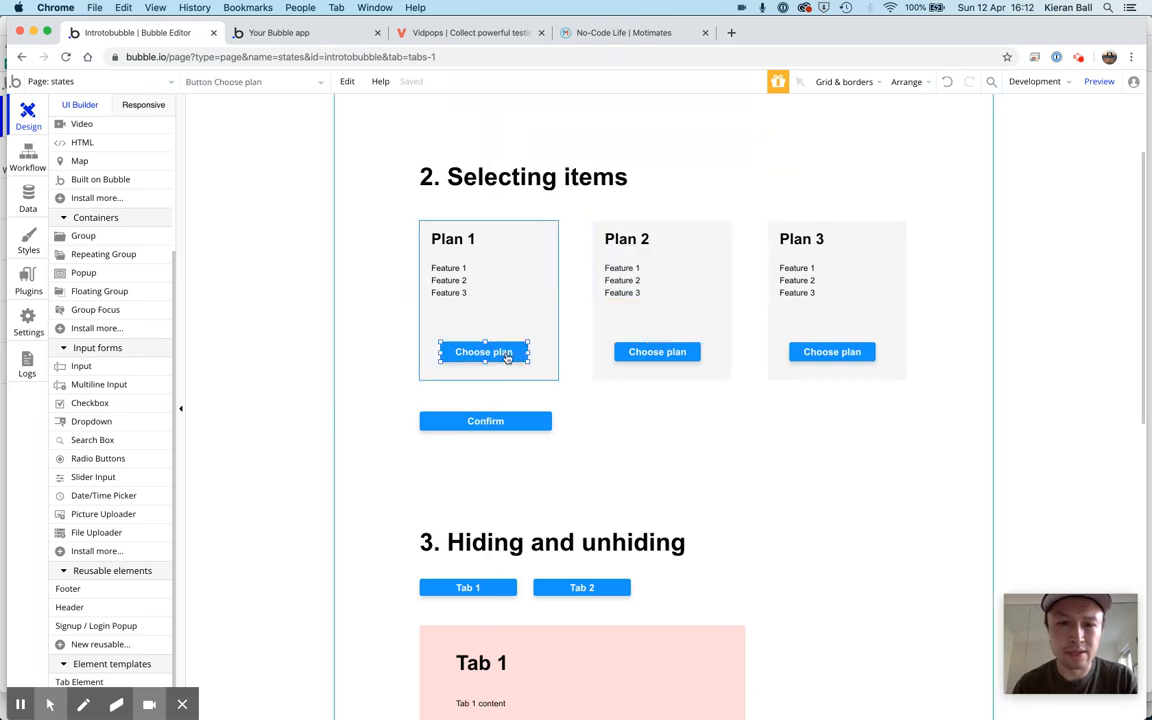
{"action": "left_click", "coordinate": [421, 324]}
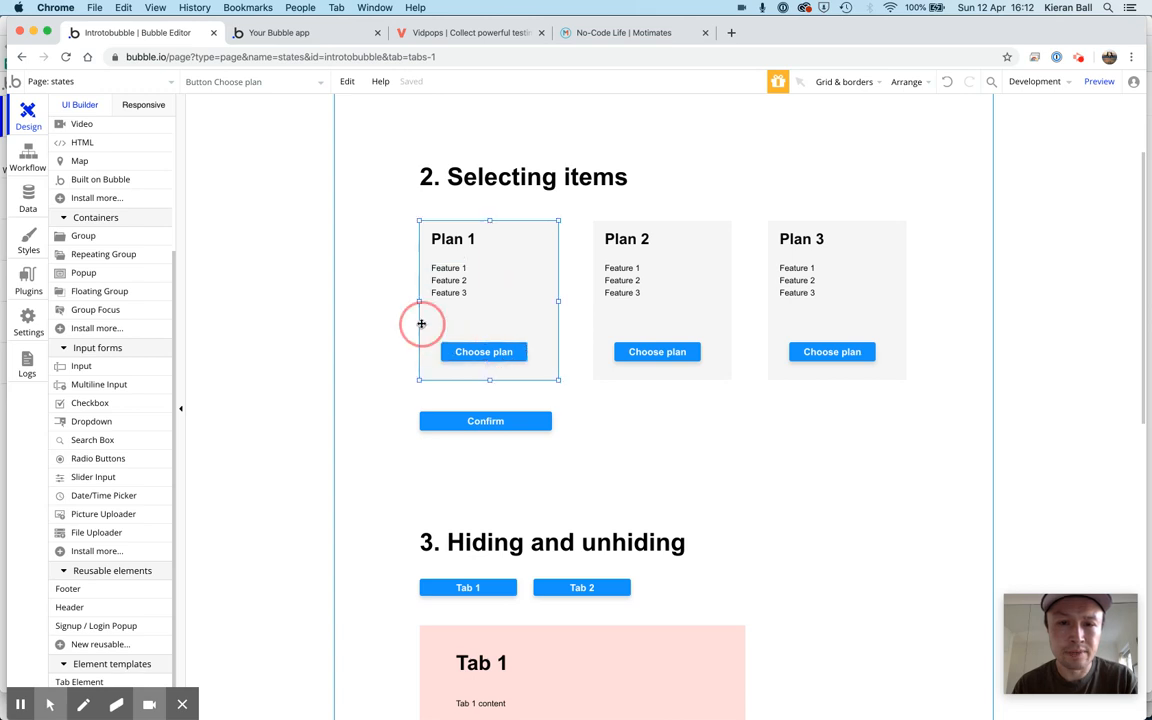
{"action": "double_click", "coordinate": [421, 324]}
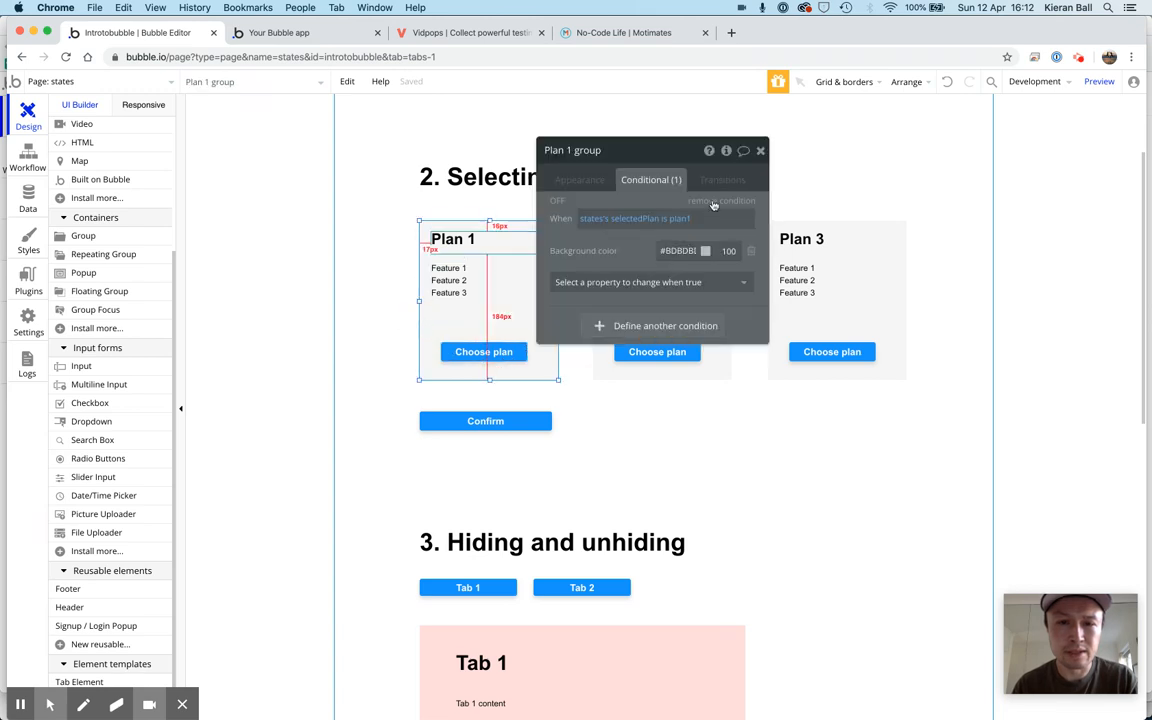
{"action": "right_click", "coordinate": [658, 200]}
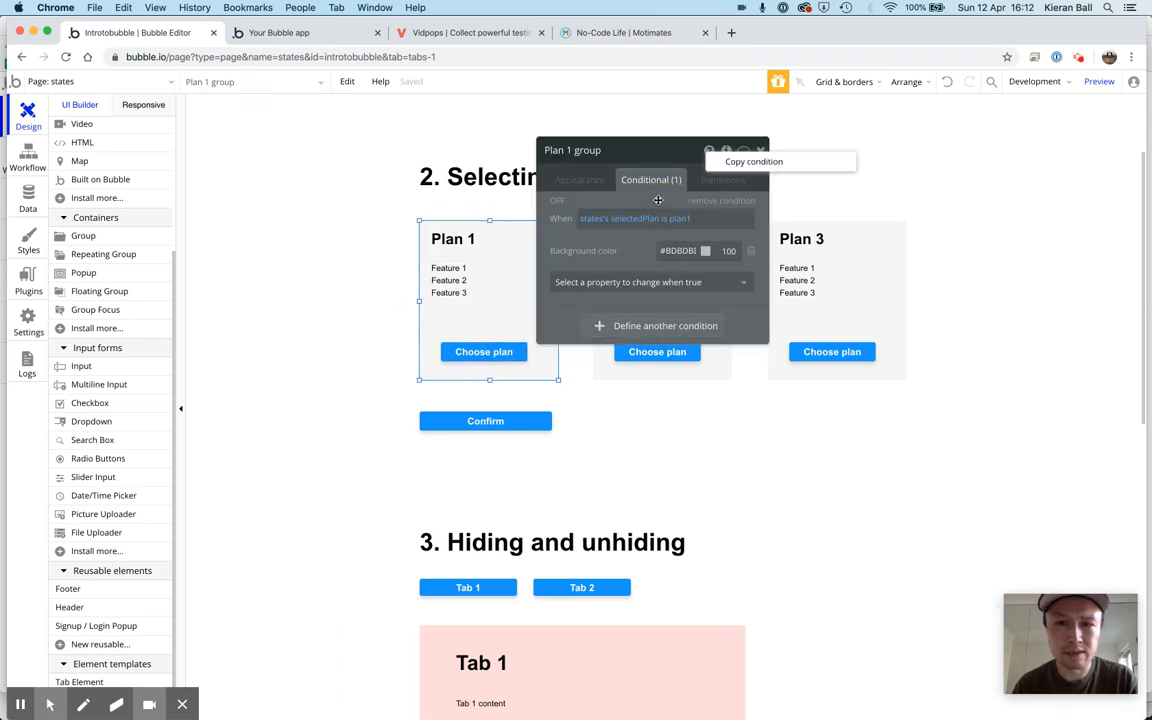
{"action": "left_click", "coordinate": [736, 161]}
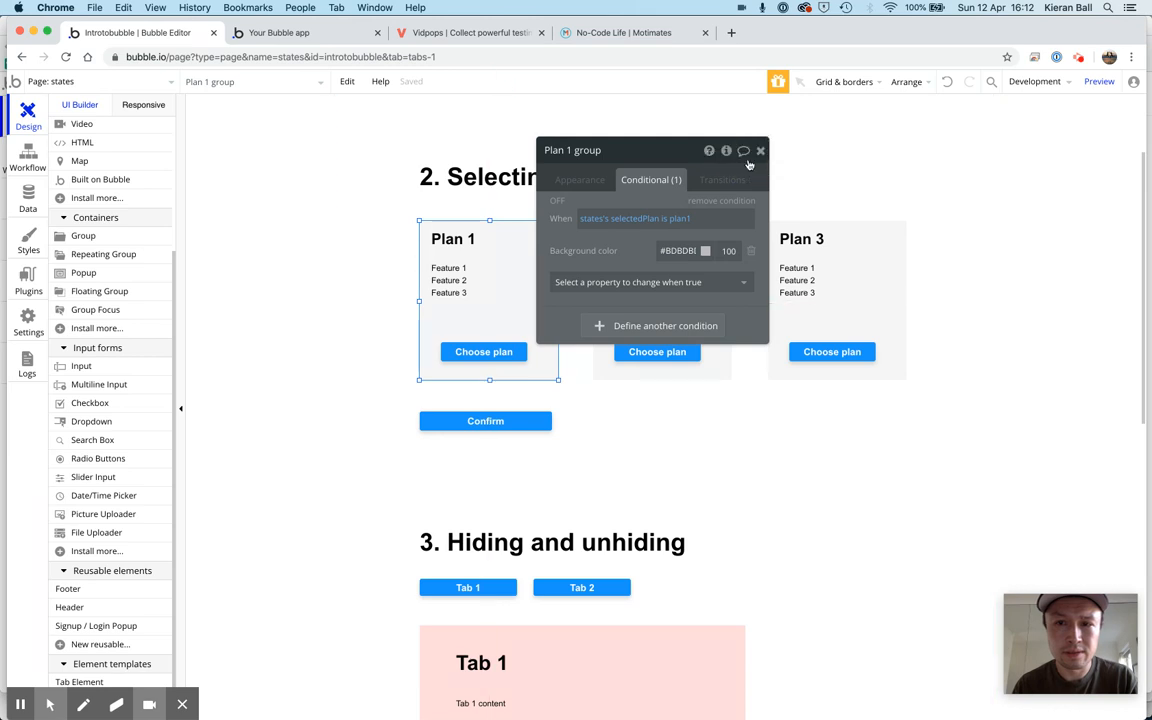
Paste the copied condition onto Plan 1's Choose plan button
{"action": "left_click", "coordinate": [482, 353]}
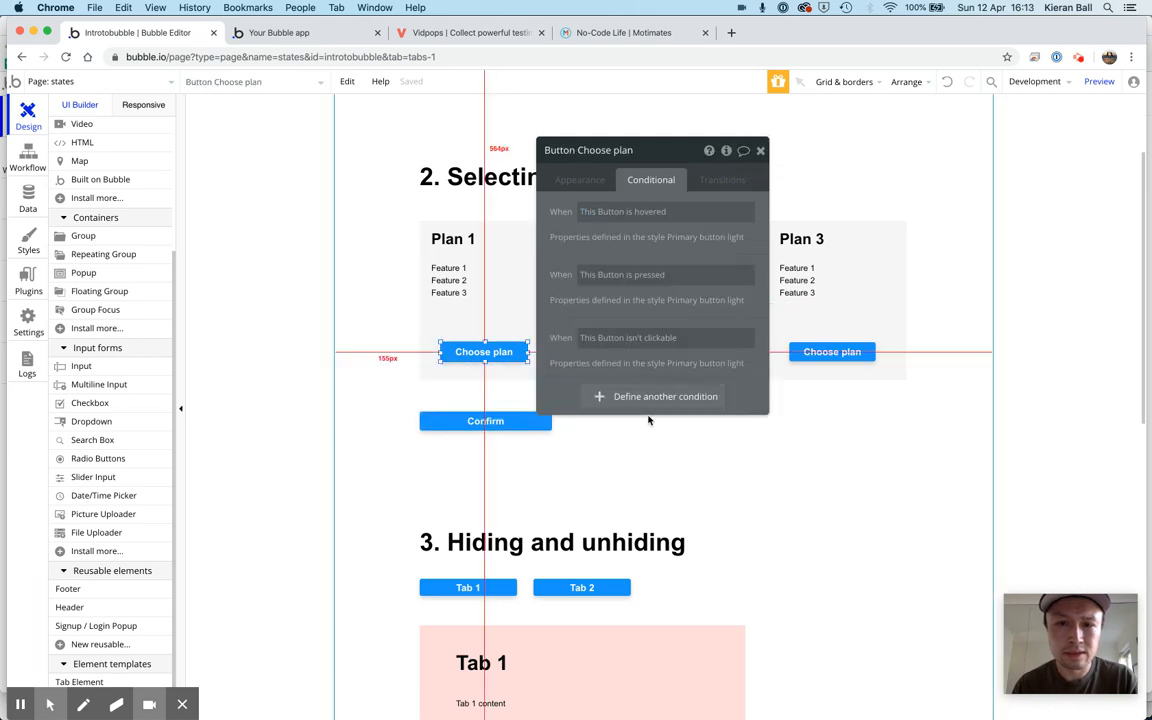
{"action": "left_click", "coordinate": [671, 398]}
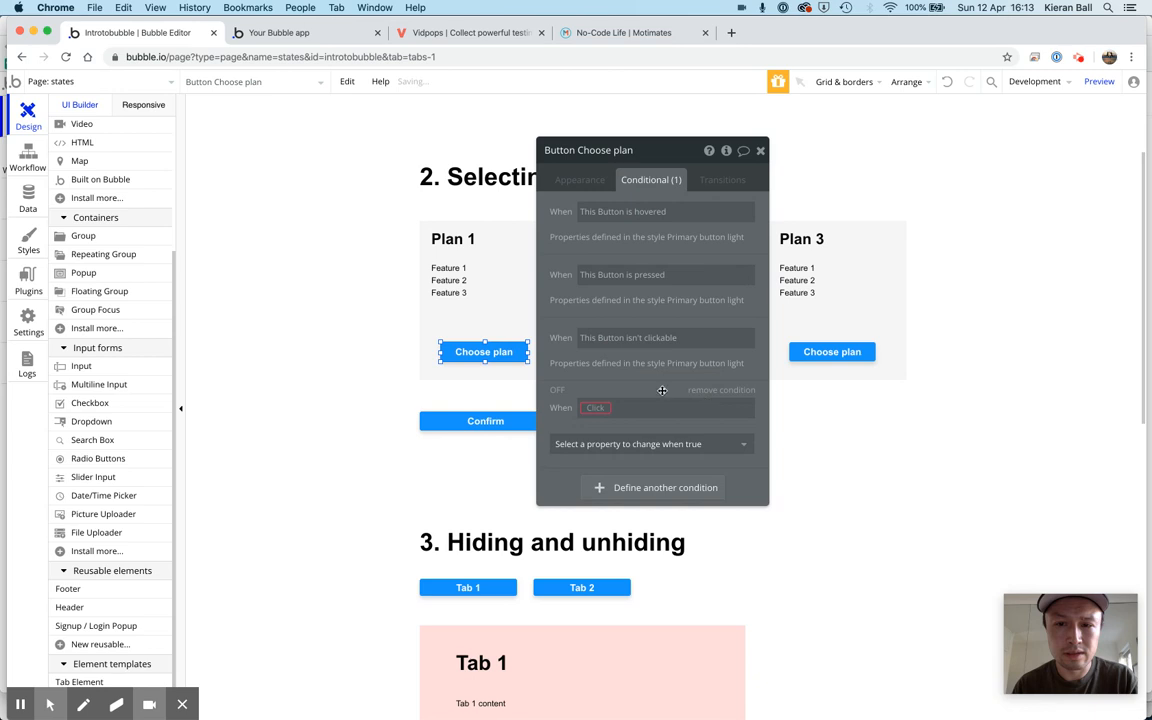
{"action": "left_click", "coordinate": [745, 392]}
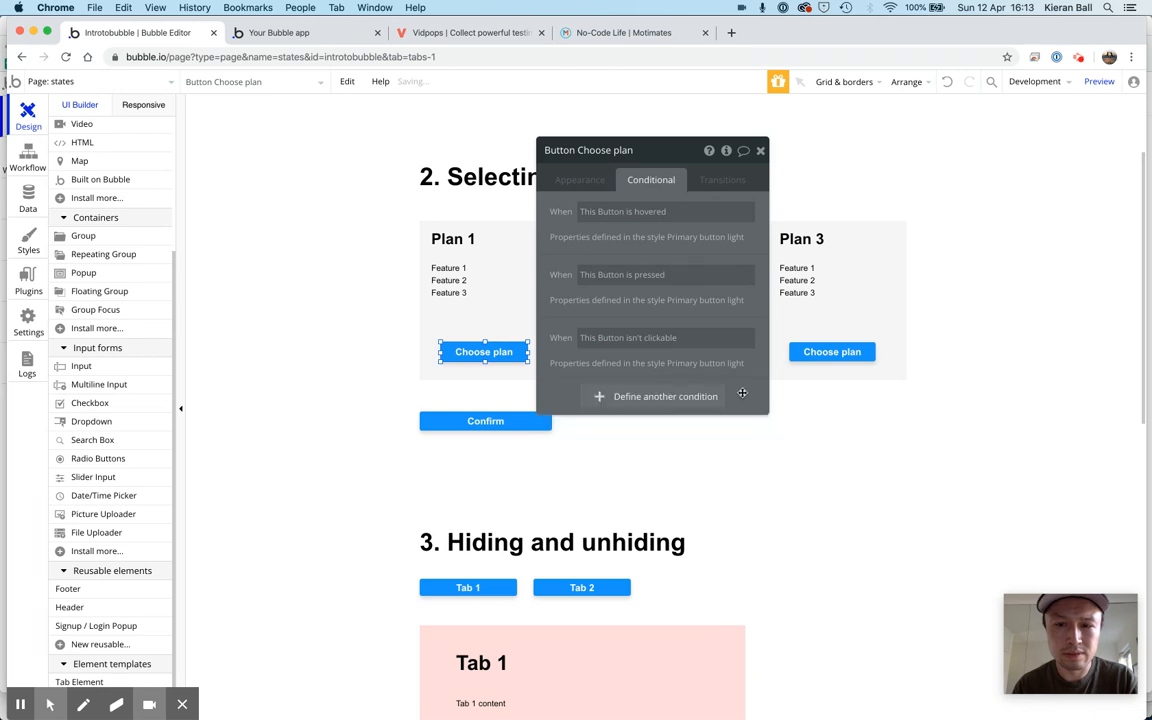
{"action": "right_click", "coordinate": [793, 350]}
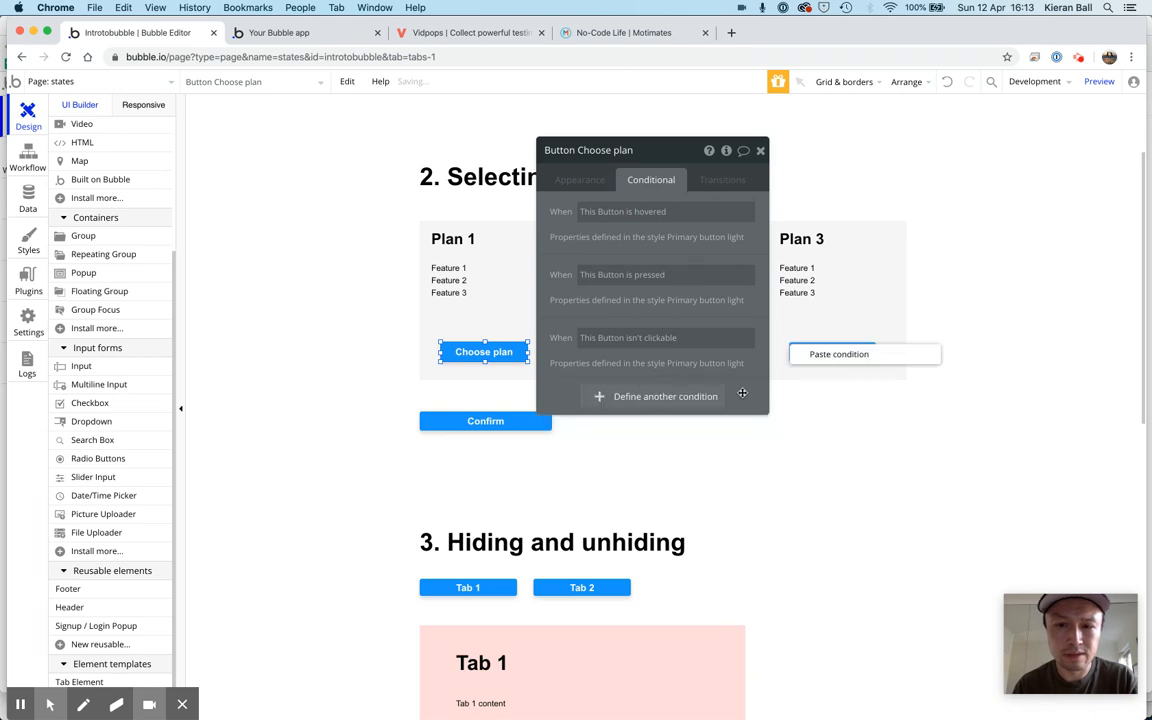
{"action": "left_click", "coordinate": [838, 354]}
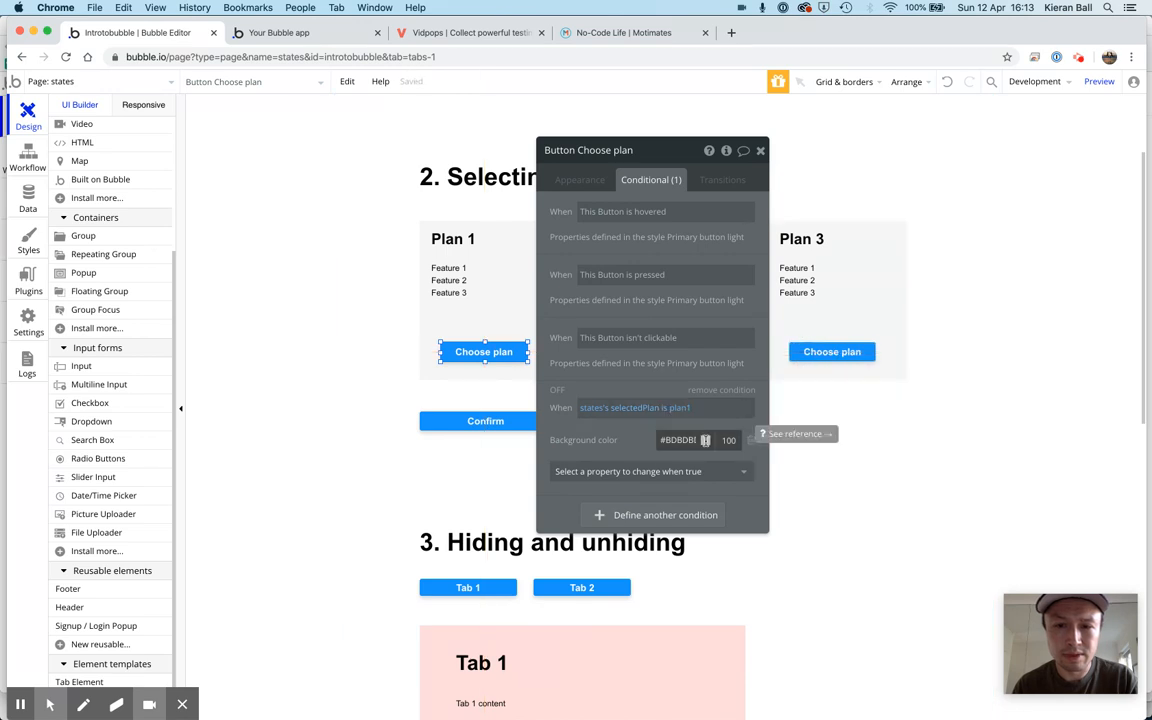
Replace the pasted condition's background color change with a Text change to Selected
{"action": "left_click", "coordinate": [751, 441]}
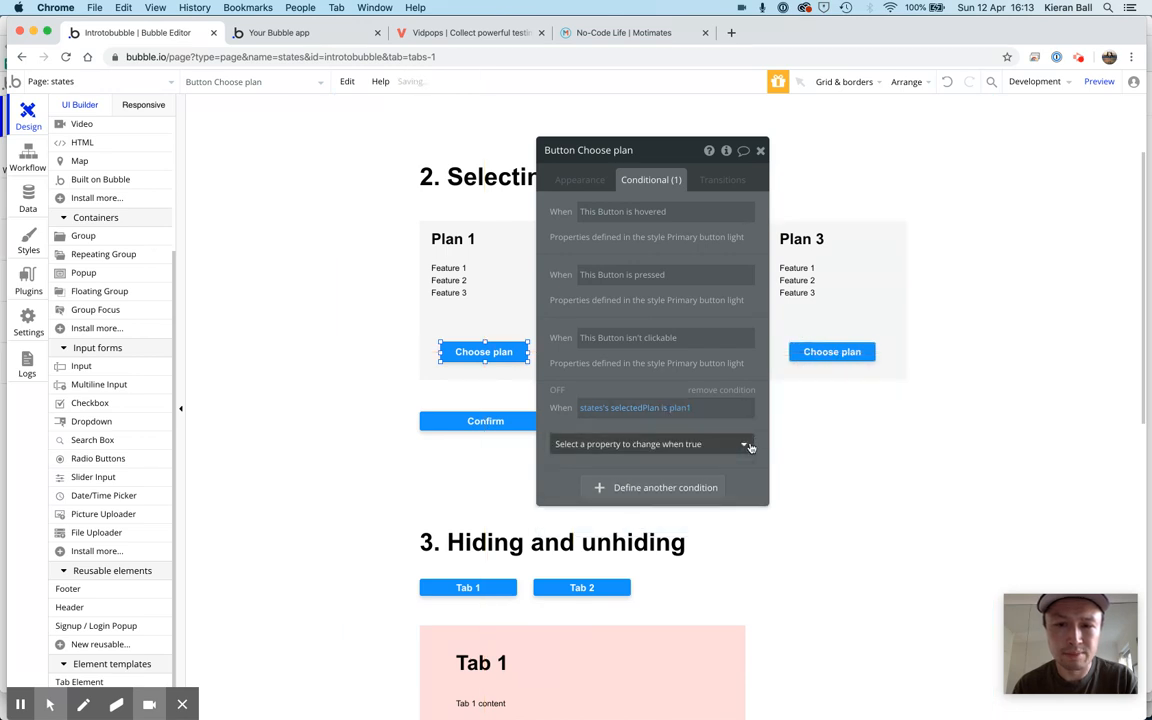
{"action": "left_click", "coordinate": [743, 445]}
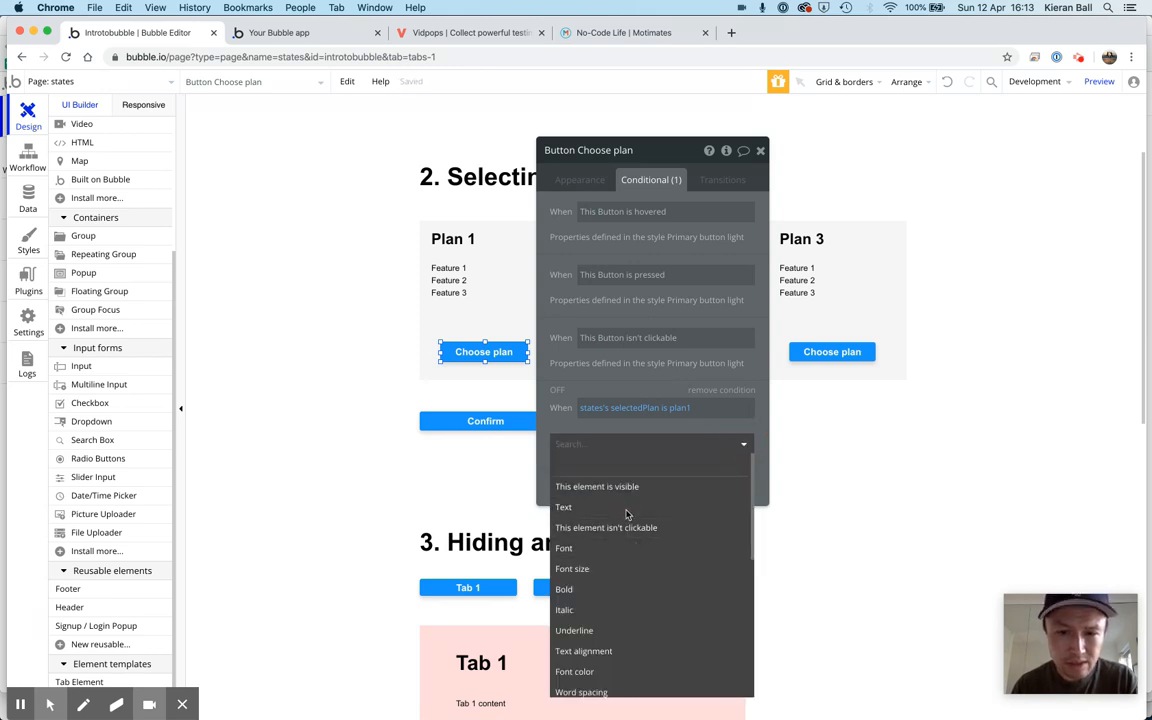
{"action": "left_click", "coordinate": [627, 510]}
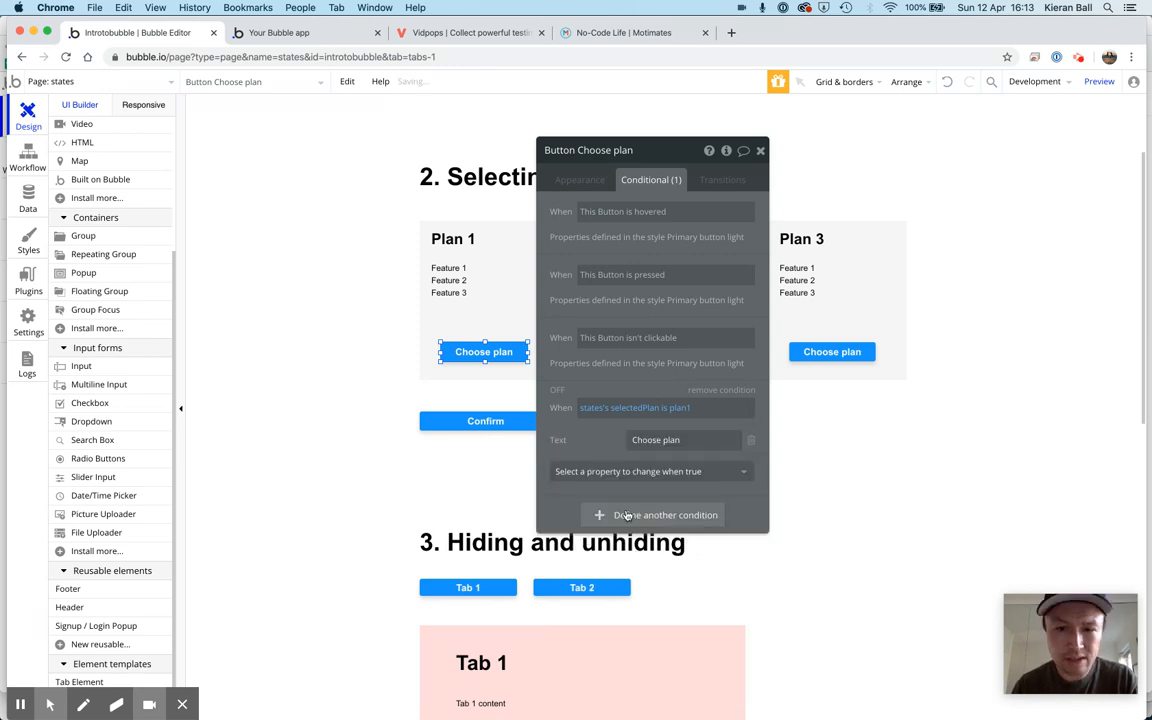
{"action": "triple_click", "coordinate": [678, 445]}
{"action": "type", "text": "Se"}
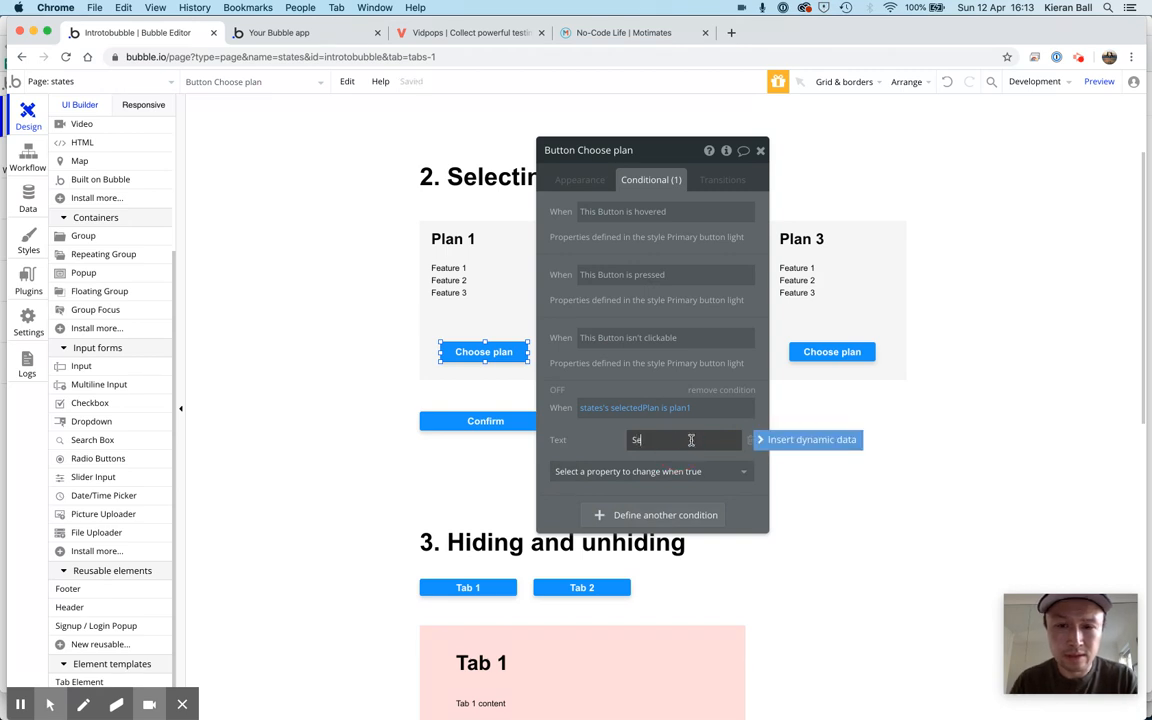
{"action": "type", "text": "lected"}
{"action": "left_click", "coordinate": [598, 440]}
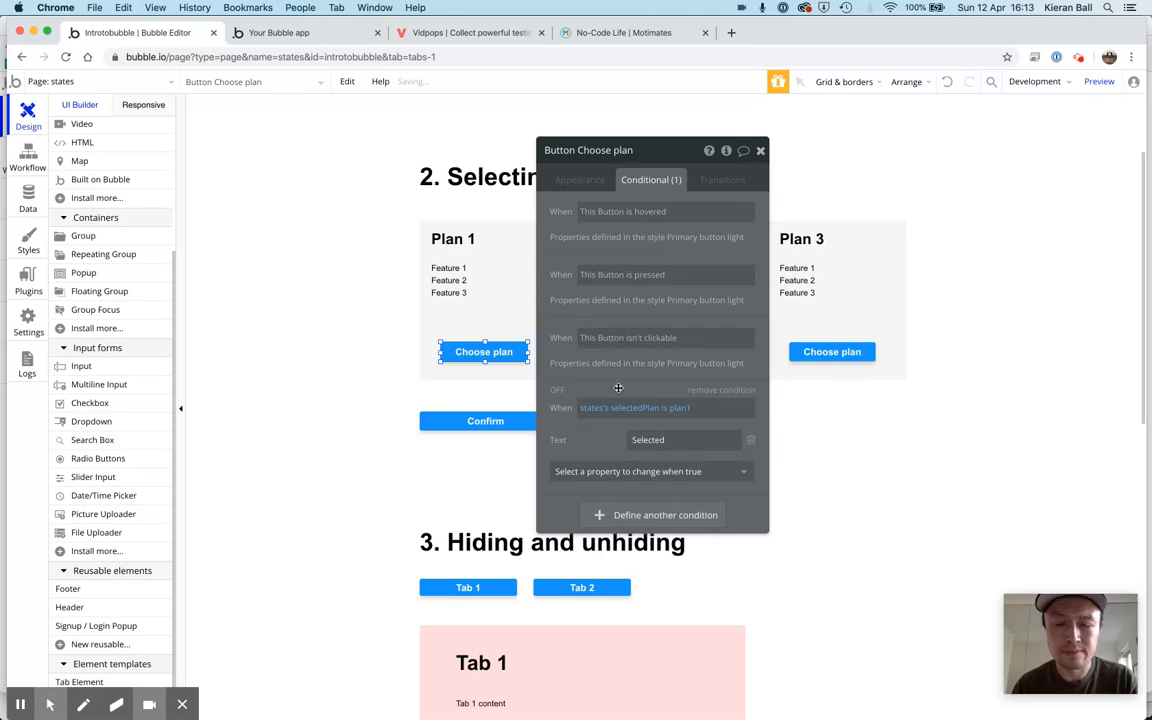
Copy the condition from Plan 1's Choose plan button and paste it onto Plan 2's Choose plan button
{"action": "right_click", "coordinate": [596, 446]}
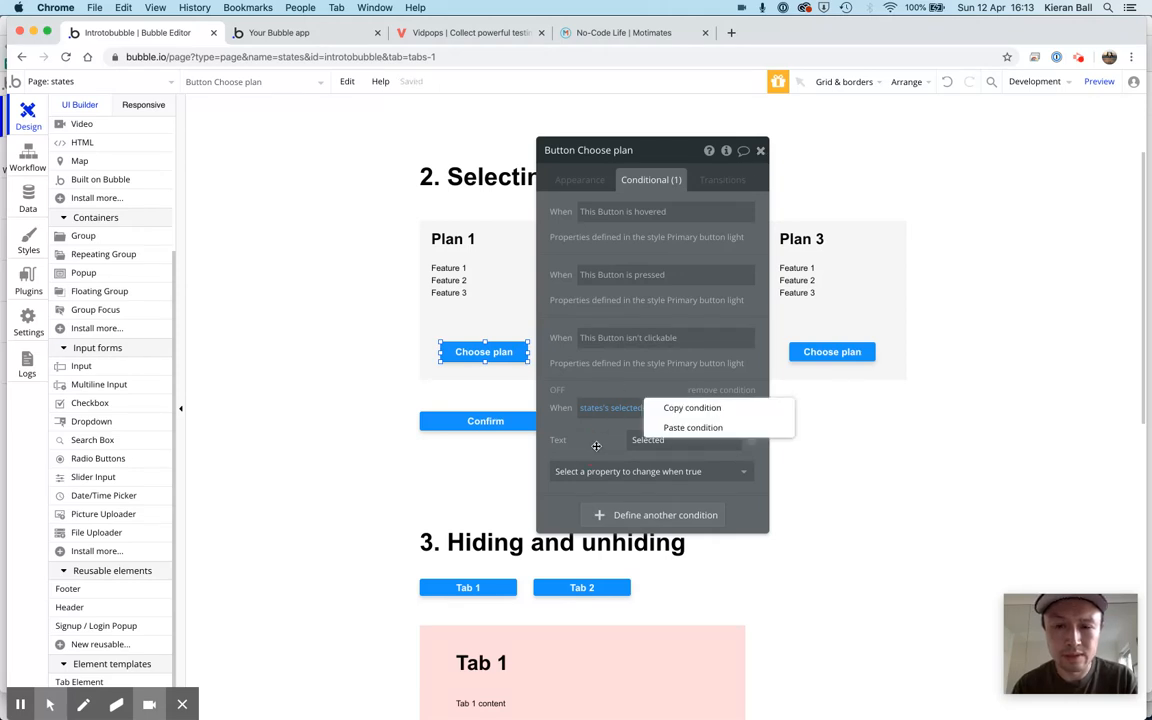
{"action": "left_click", "coordinate": [683, 408]}
{"action": "left_click", "coordinate": [760, 150]}
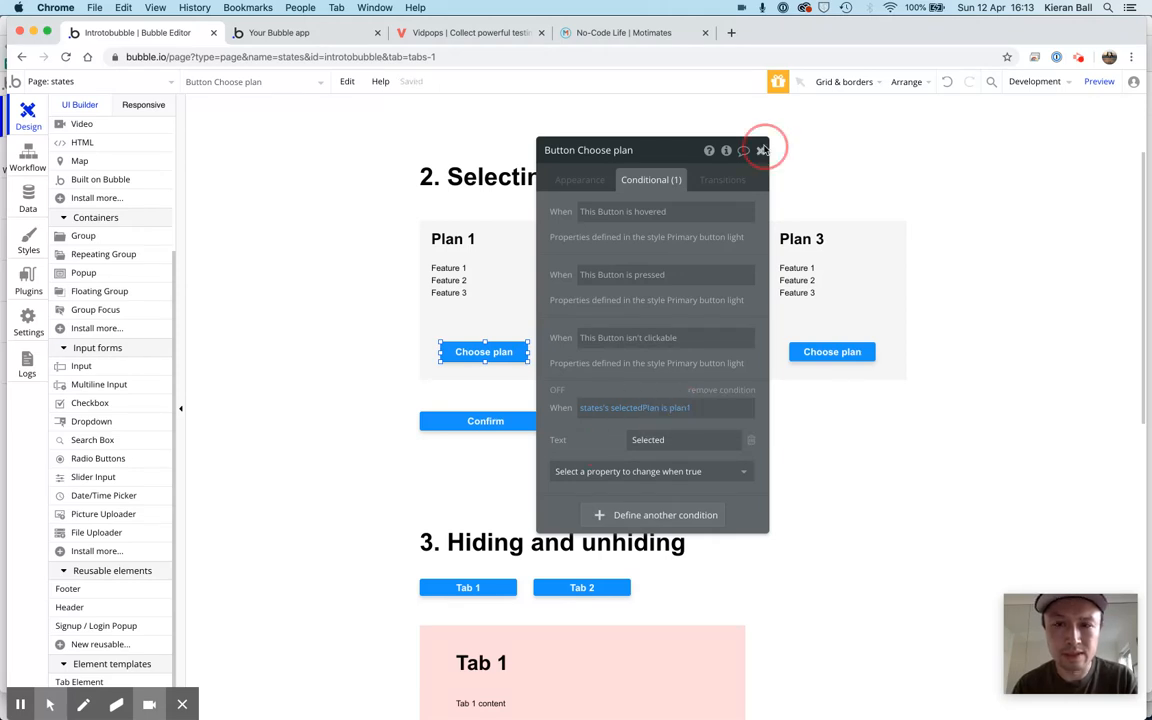
{"action": "left_click", "coordinate": [658, 353]}
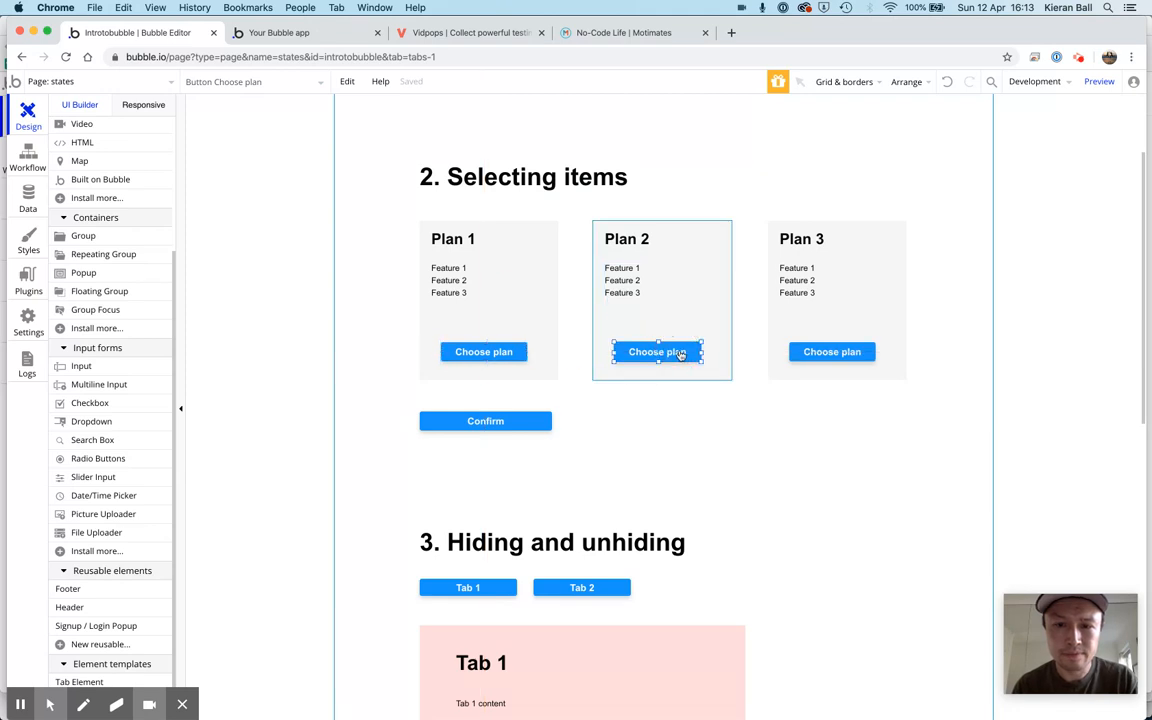
{"action": "double_click", "coordinate": [680, 355]}
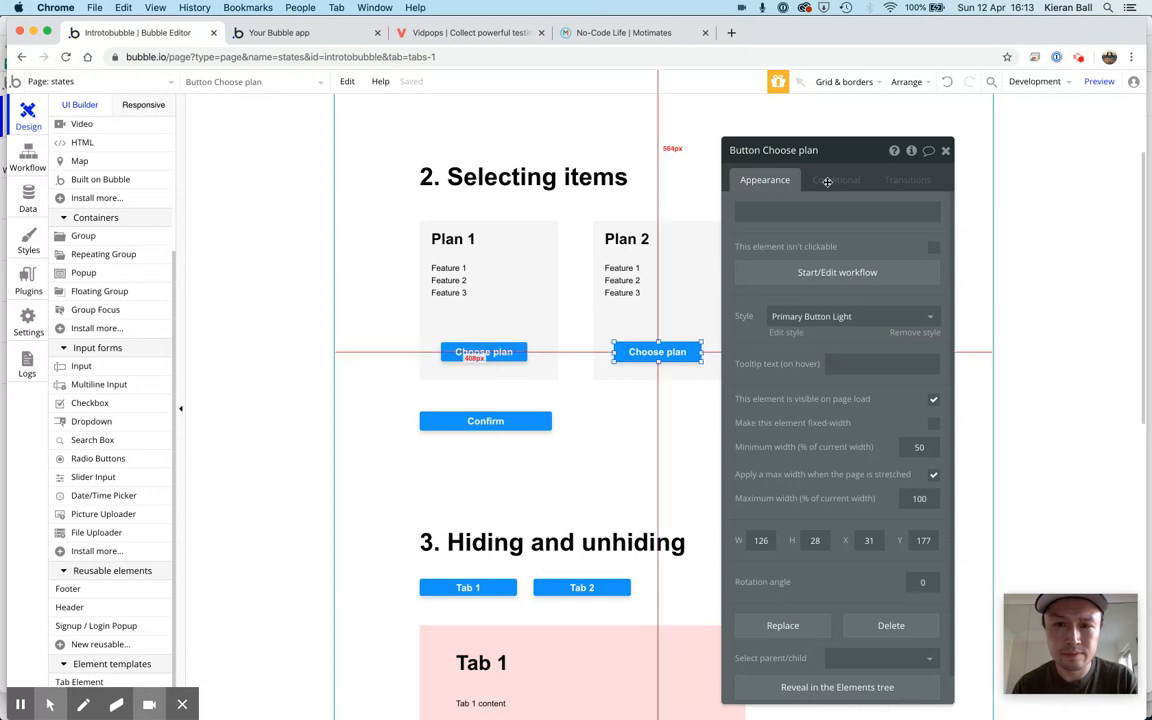
{"action": "left_click", "coordinate": [836, 180]}
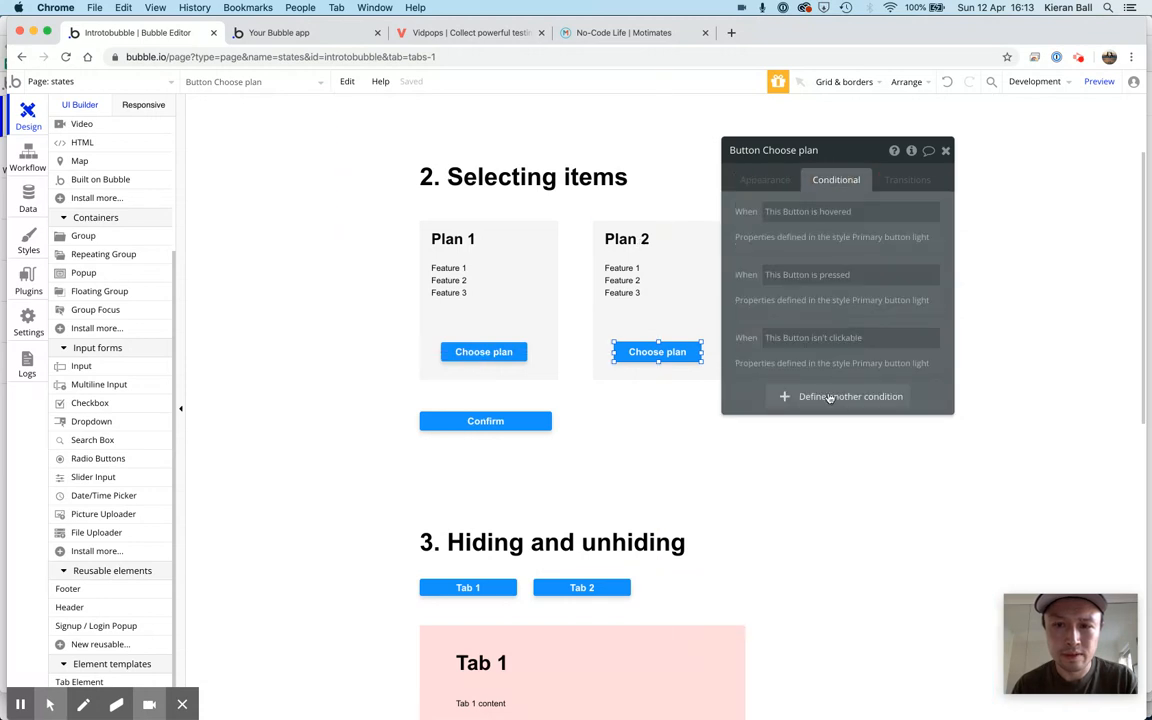
{"action": "right_click", "coordinate": [820, 356]}
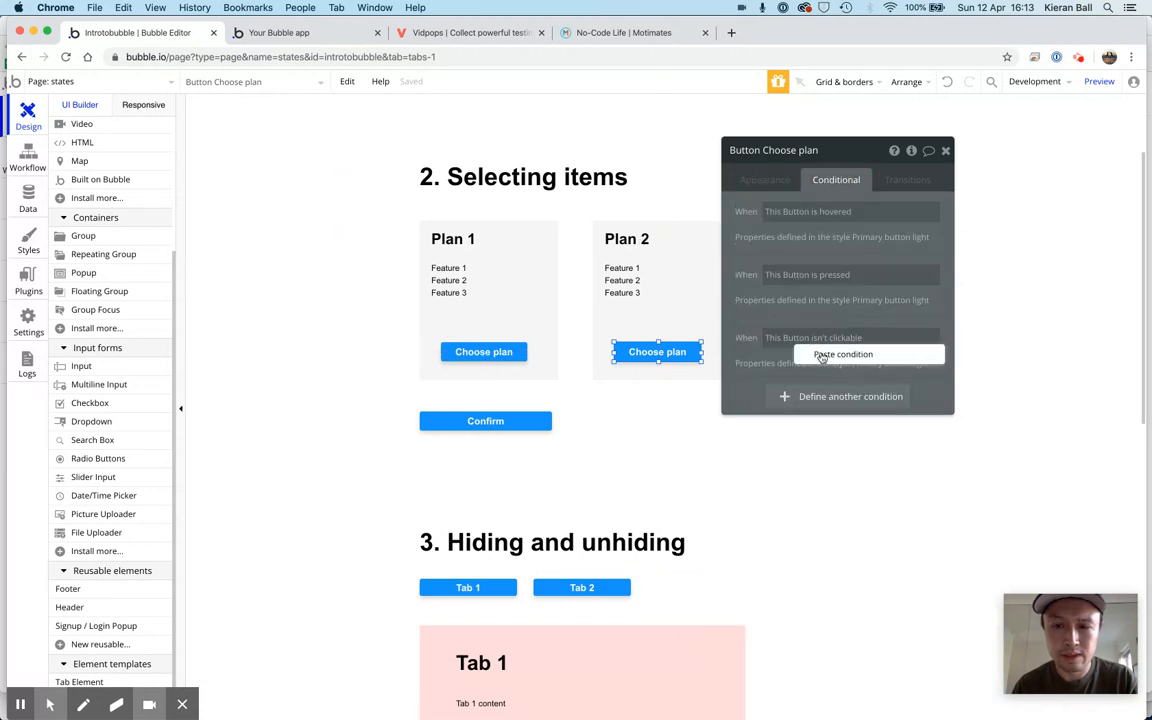
{"action": "left_click", "coordinate": [820, 355]}
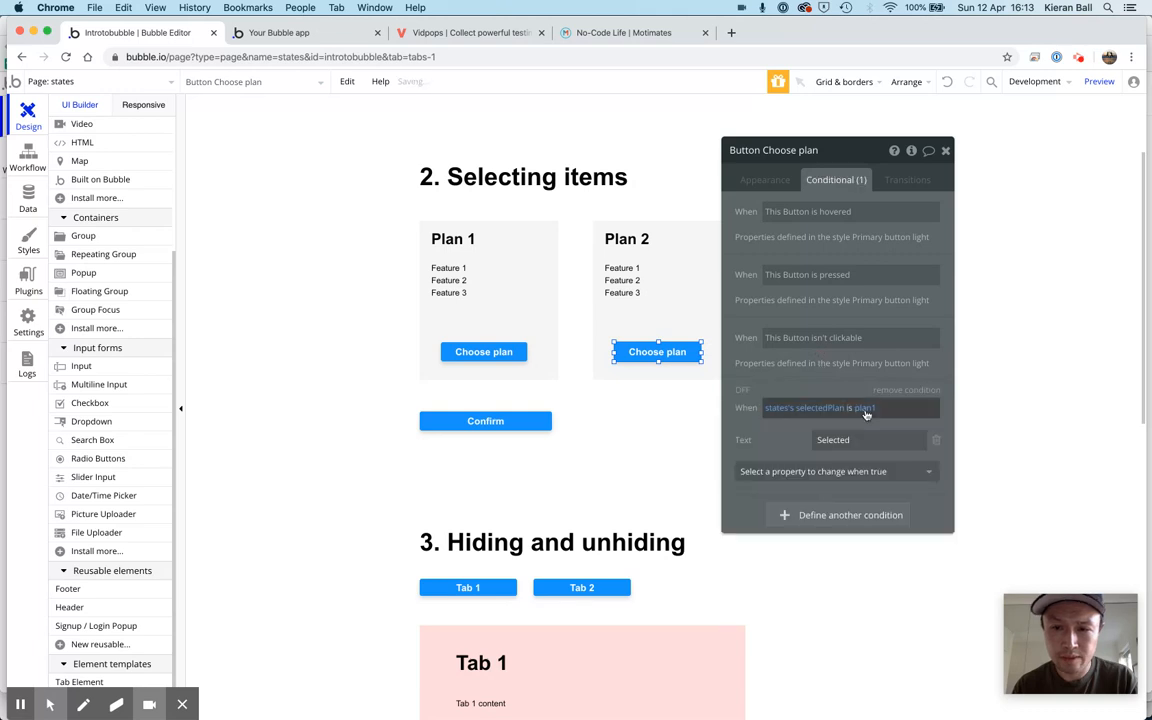
Change the value compared in the Plan 2 button's condition to plan2 and close the button's settings
{"action": "left_click", "coordinate": [871, 408]}
{"action": "key", "text": "BackSpace"}
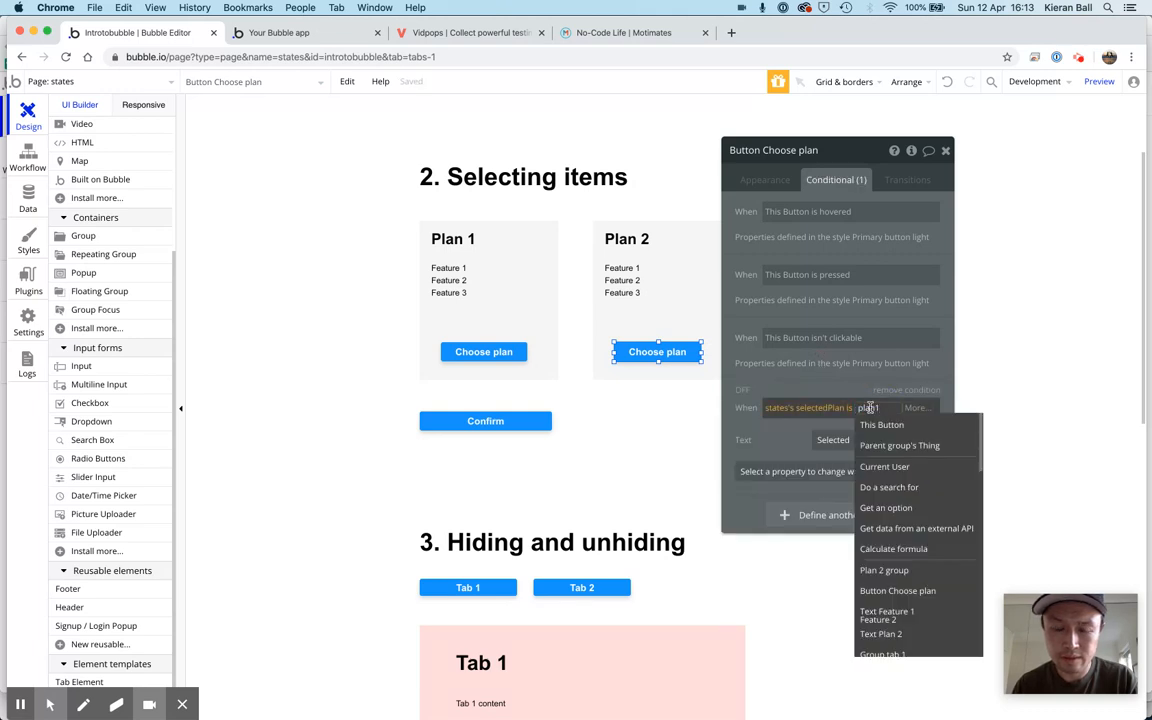
{"action": "type", "text": "2"}
{"action": "key", "text": "Return"}
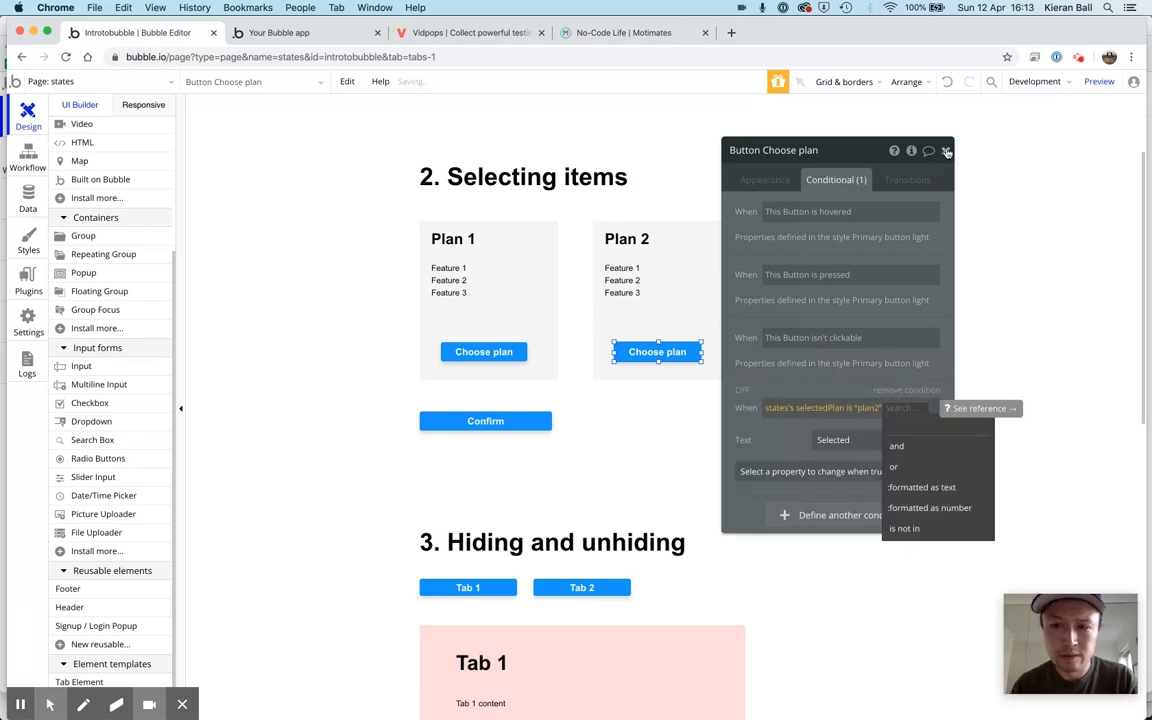
{"action": "left_click", "coordinate": [946, 152]}
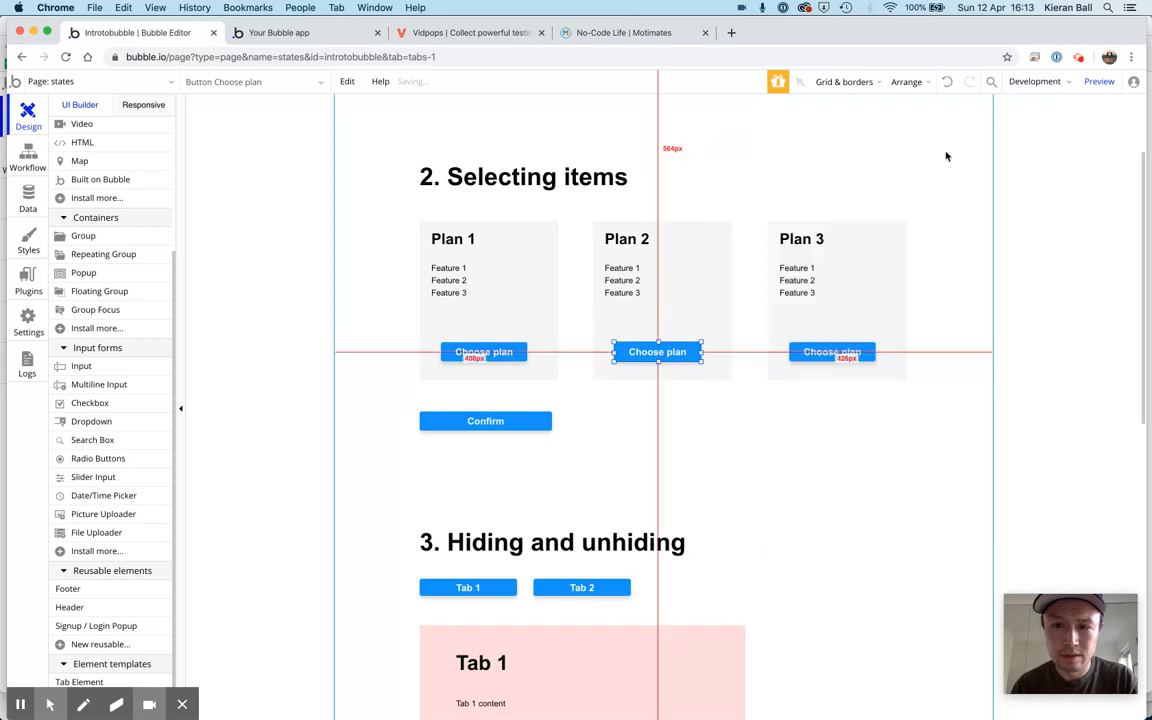
Paste the copied condition onto Plan 3's Choose plan button
{"action": "left_click", "coordinate": [816, 353]}
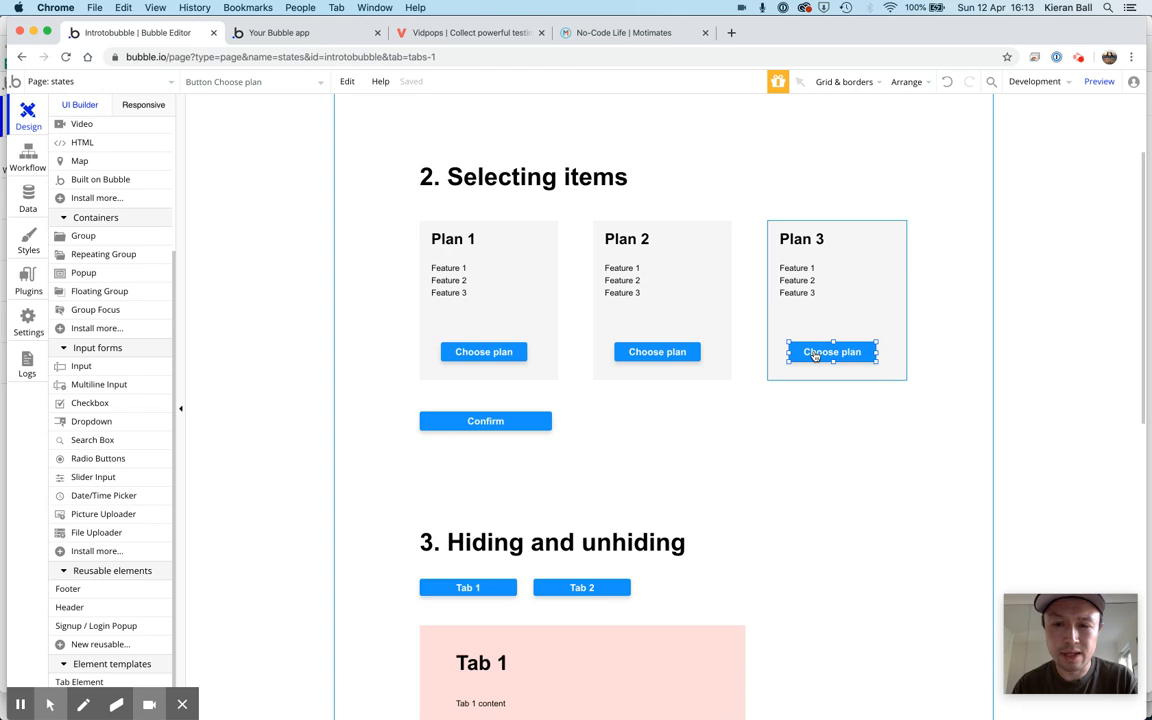
{"action": "left_click", "coordinate": [825, 355]}
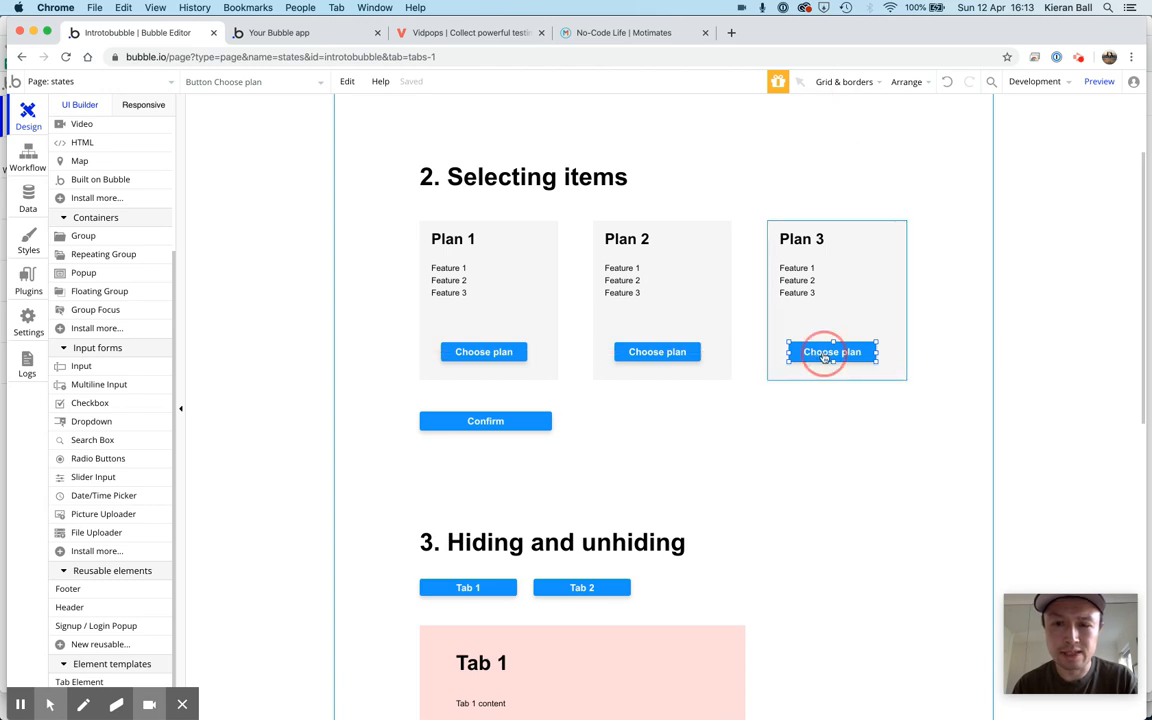
{"action": "double_click", "coordinate": [823, 353]}
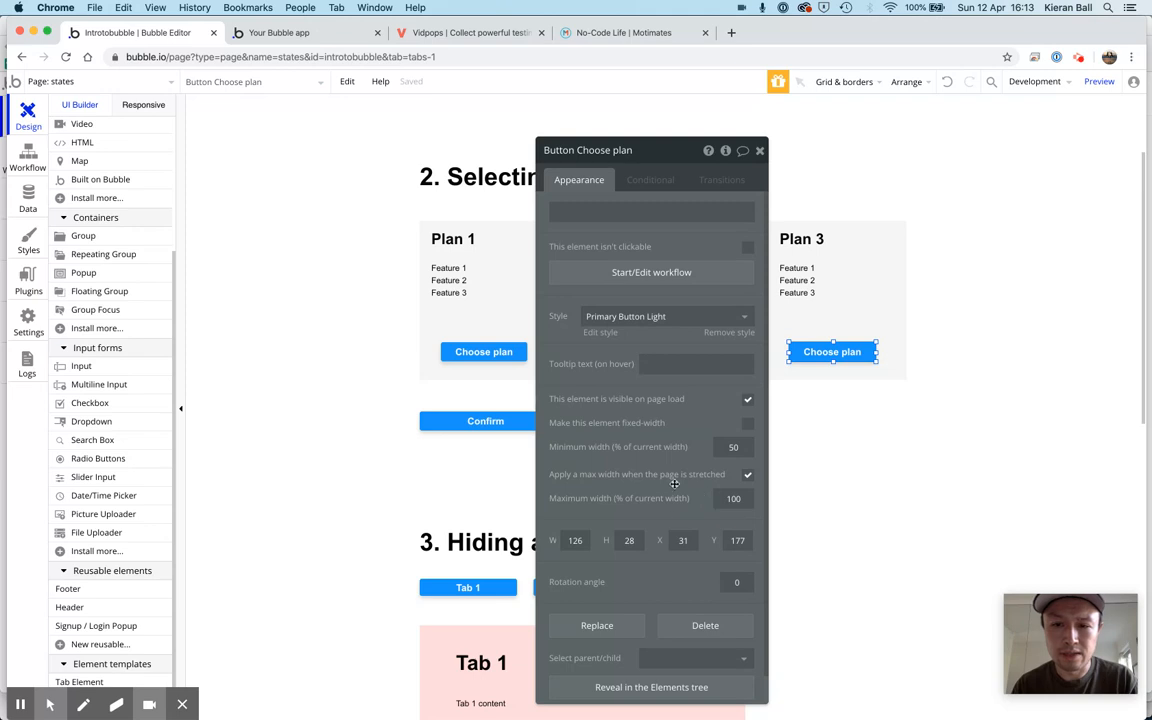
{"action": "left_click", "coordinate": [650, 182]}
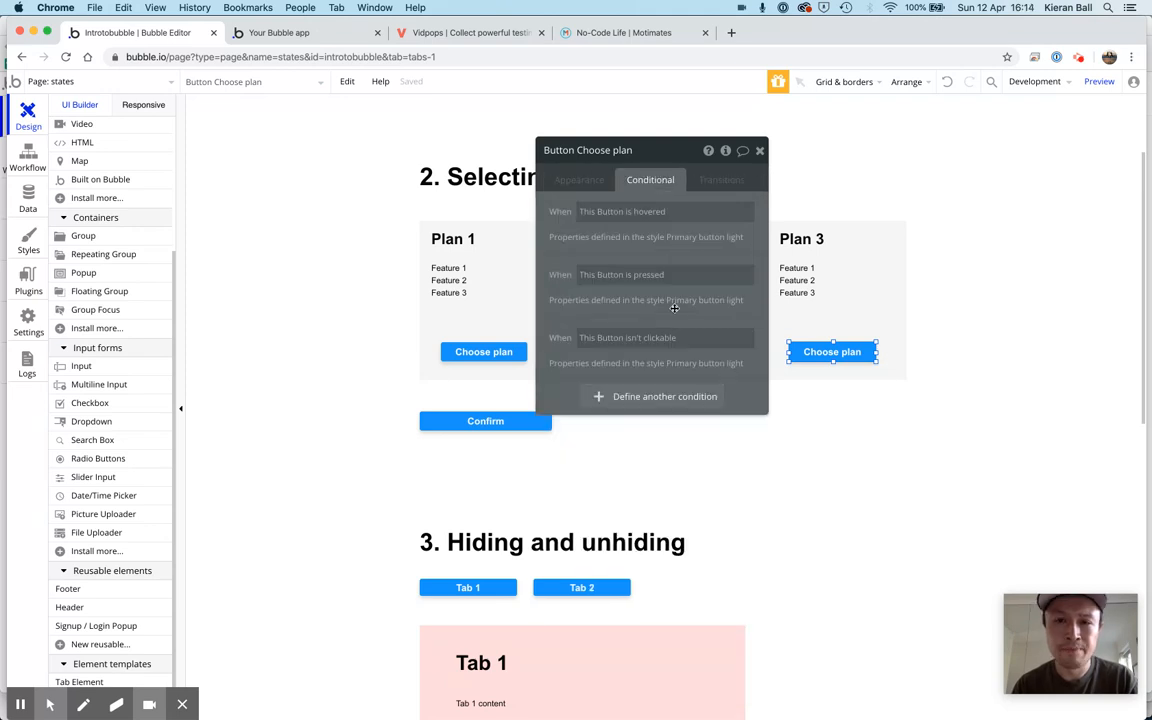
{"action": "right_click", "coordinate": [555, 393]}
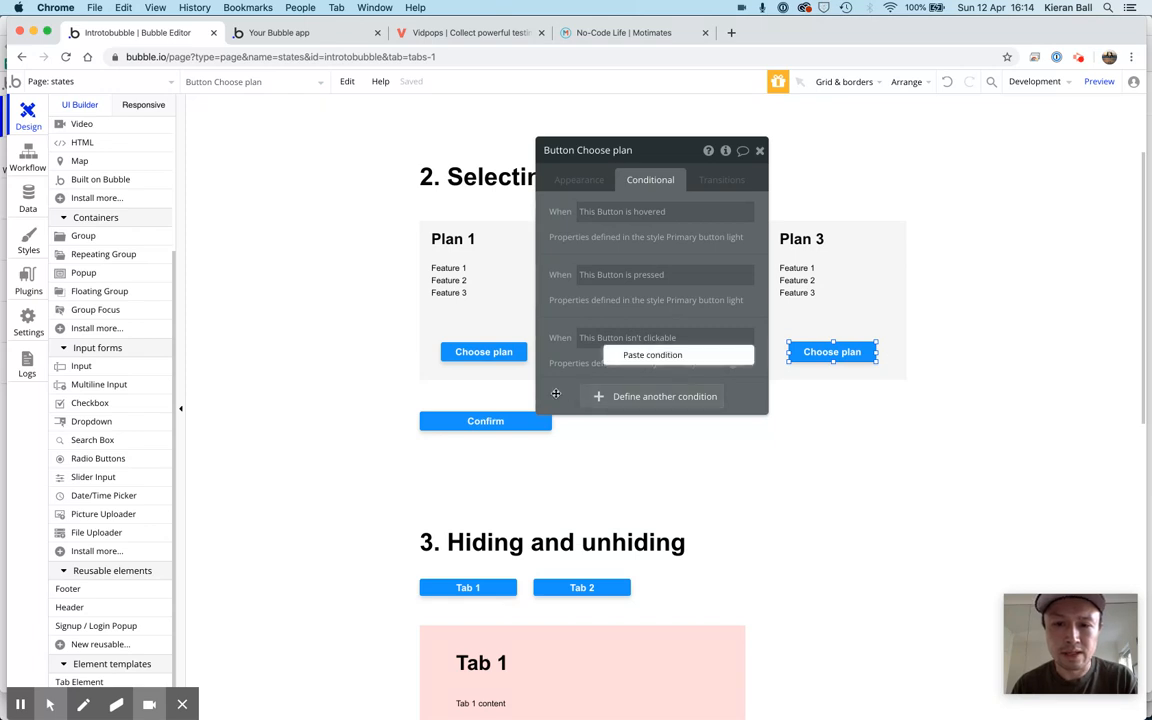
{"action": "left_click", "coordinate": [645, 355]}
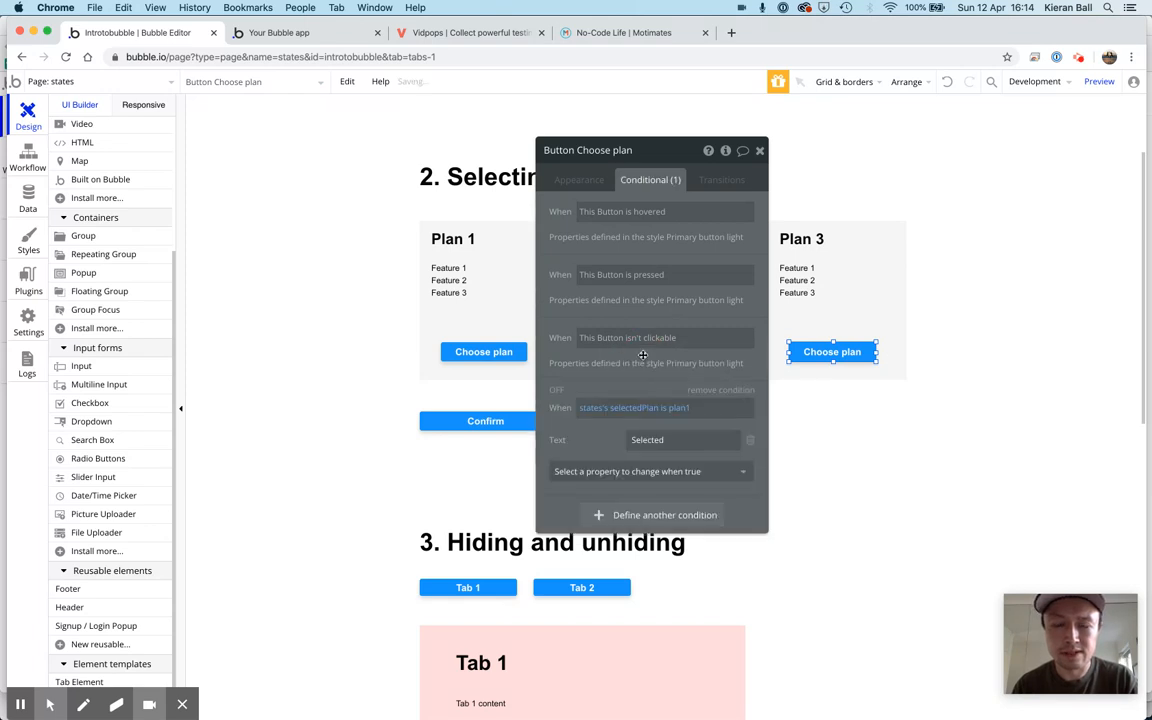
Change the value compared in the Plan 3 button's condition to plan3 and close the button's settings
{"action": "left_click", "coordinate": [686, 408]}
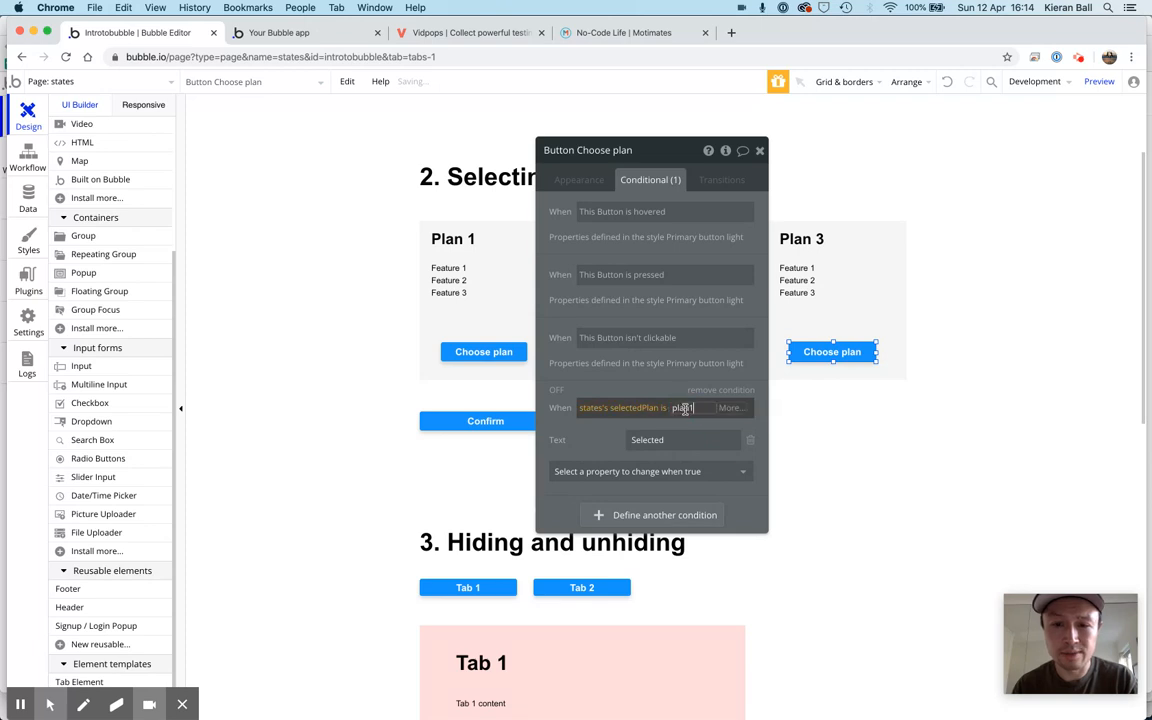
{"action": "key", "text": "BackSpace"}
{"action": "type", "text": "3"}
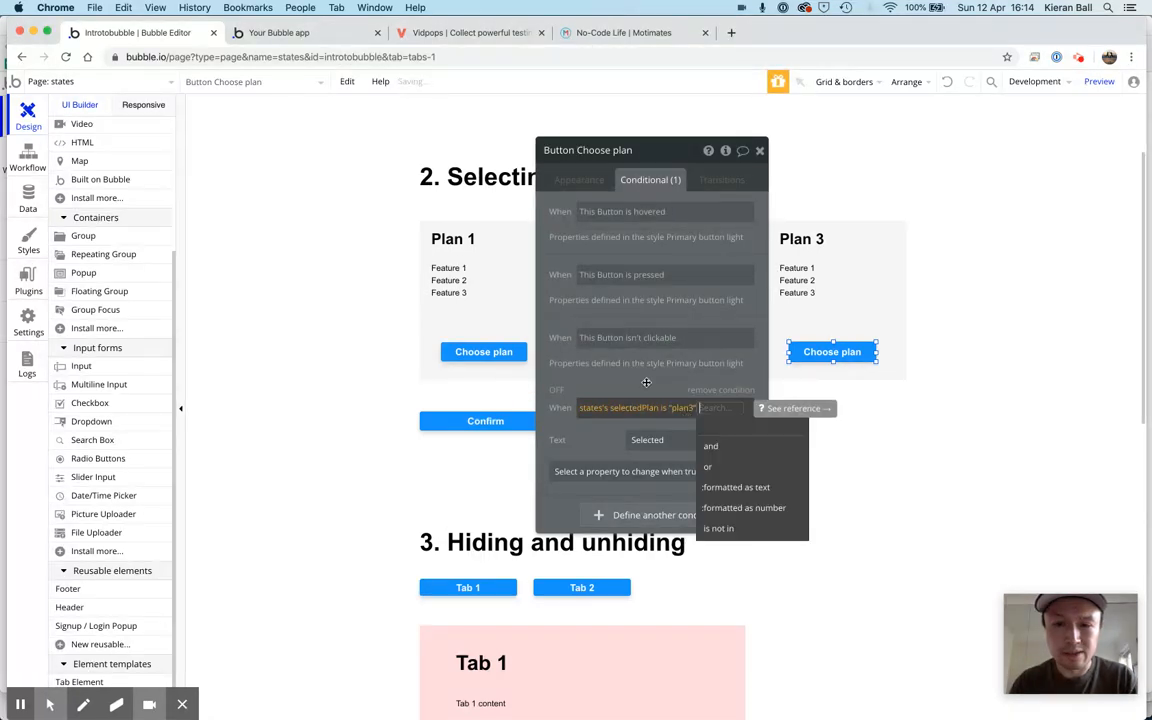
{"action": "left_click", "coordinate": [646, 383]}
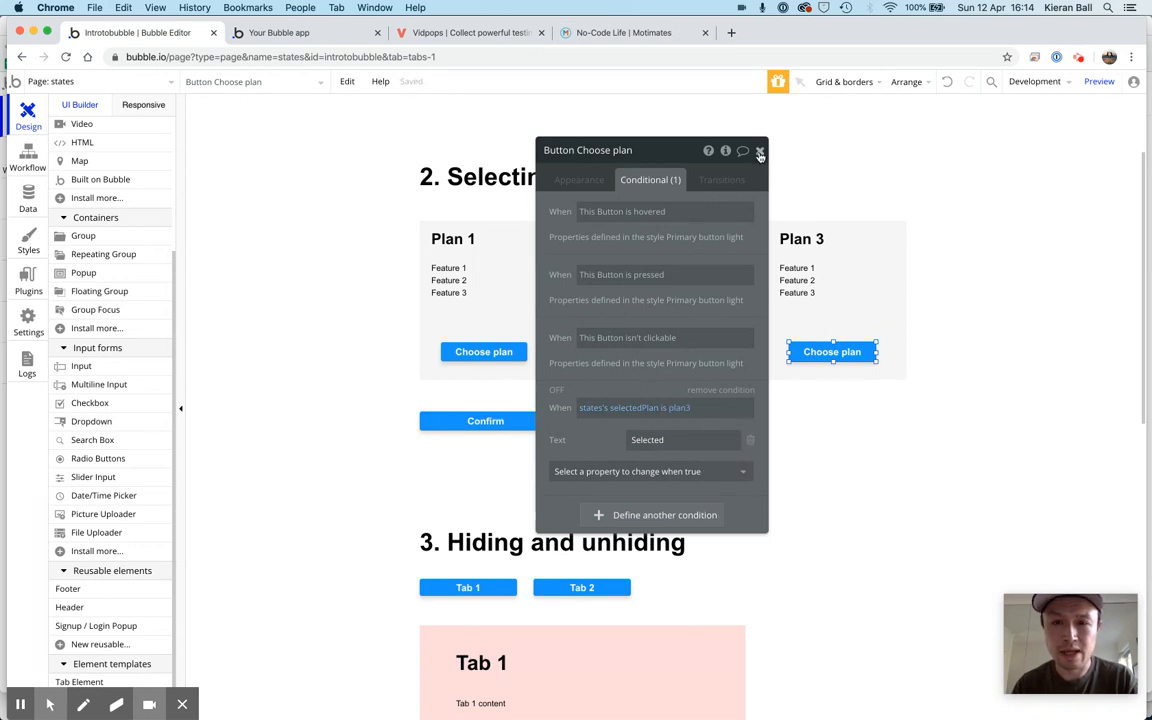
{"action": "left_click", "coordinate": [760, 152]}
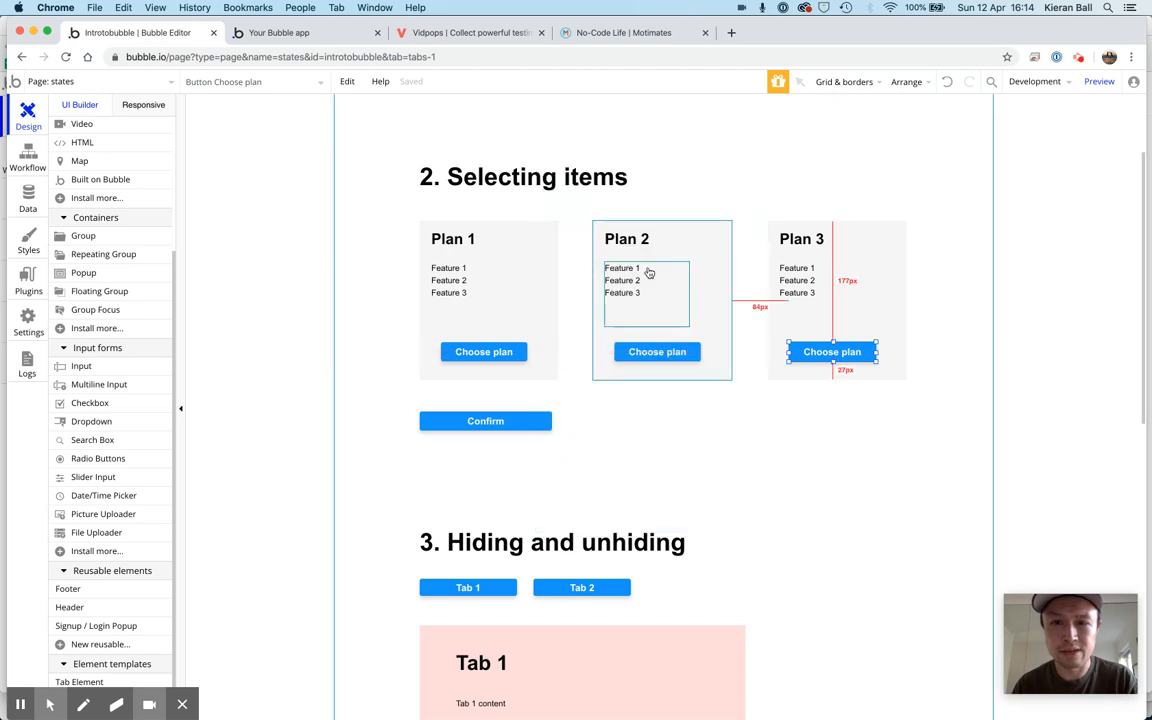
Copy the background color condition from the Plan 1 group and close the group's settings
{"action": "left_click", "coordinate": [603, 330]}
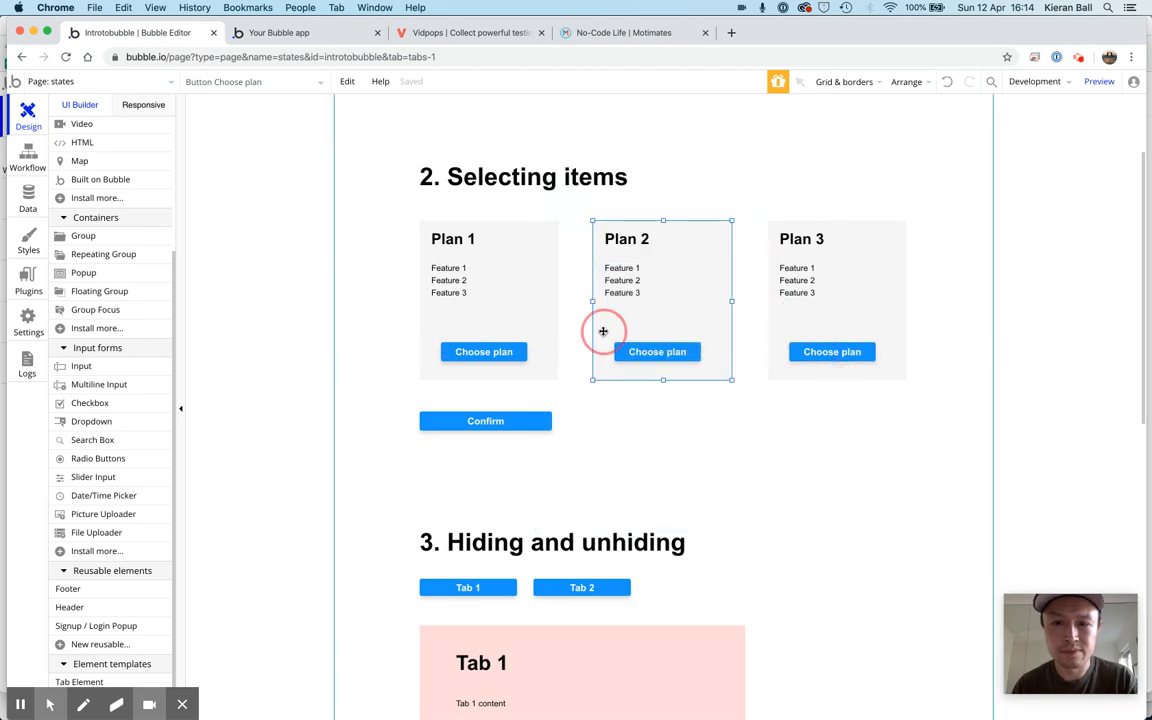
{"action": "left_click", "coordinate": [599, 326]}
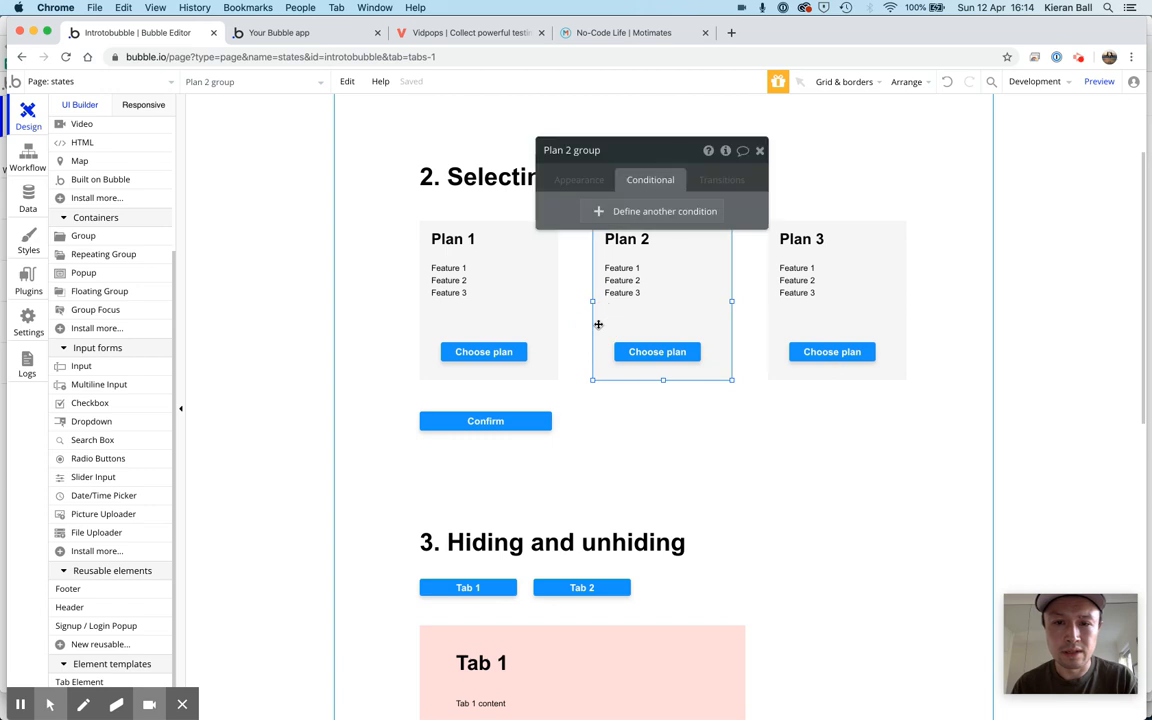
{"action": "left_click", "coordinate": [518, 286]}
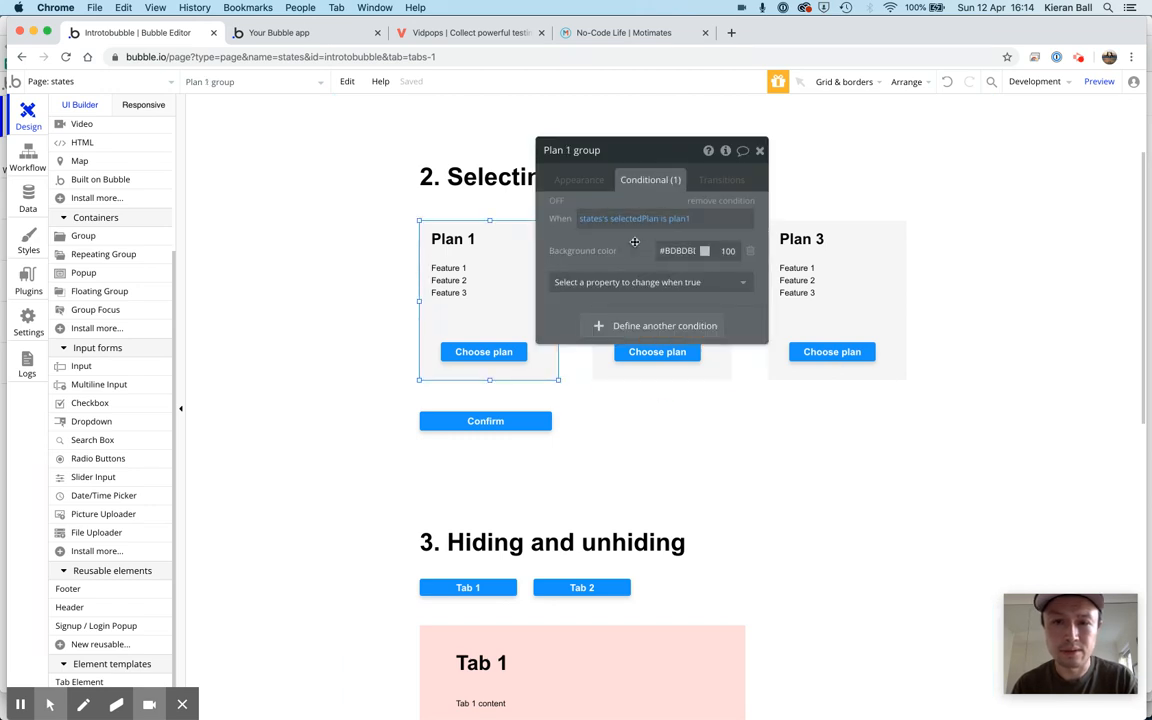
{"action": "right_click", "coordinate": [690, 218]}
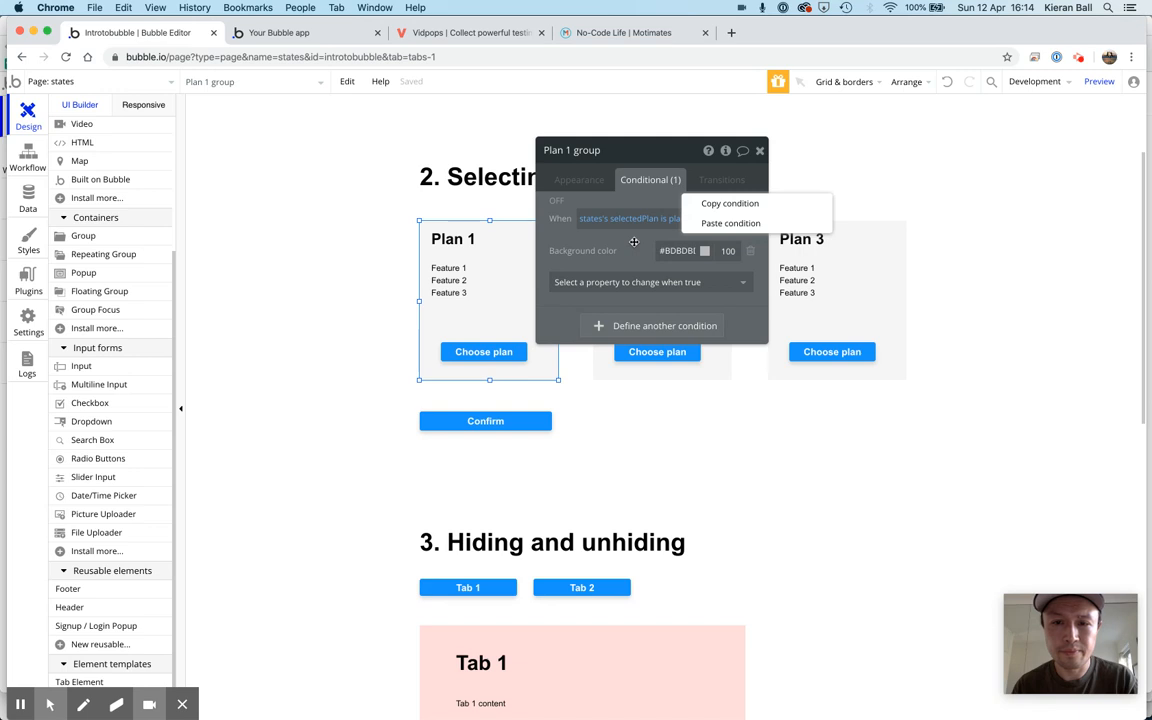
{"action": "left_click", "coordinate": [729, 205]}
{"action": "left_click", "coordinate": [760, 151]}
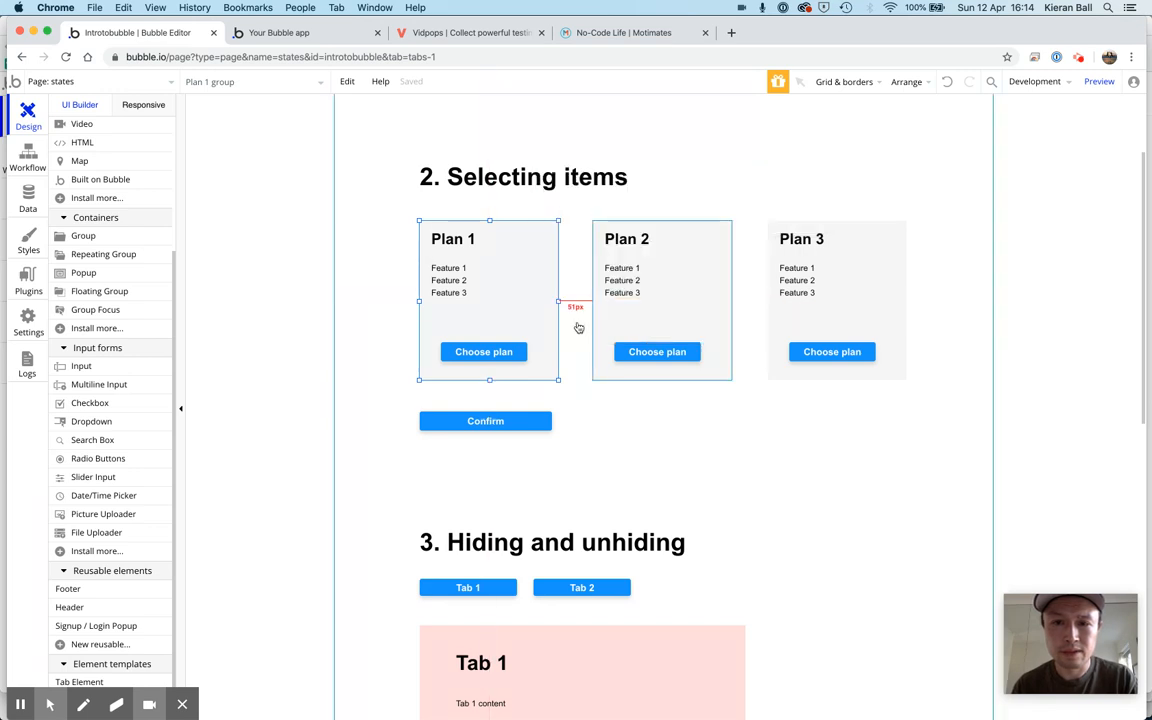
Paste the copied condition onto the Plan 2 group and change its compared value to plan2
{"action": "double_click", "coordinate": [599, 319]}
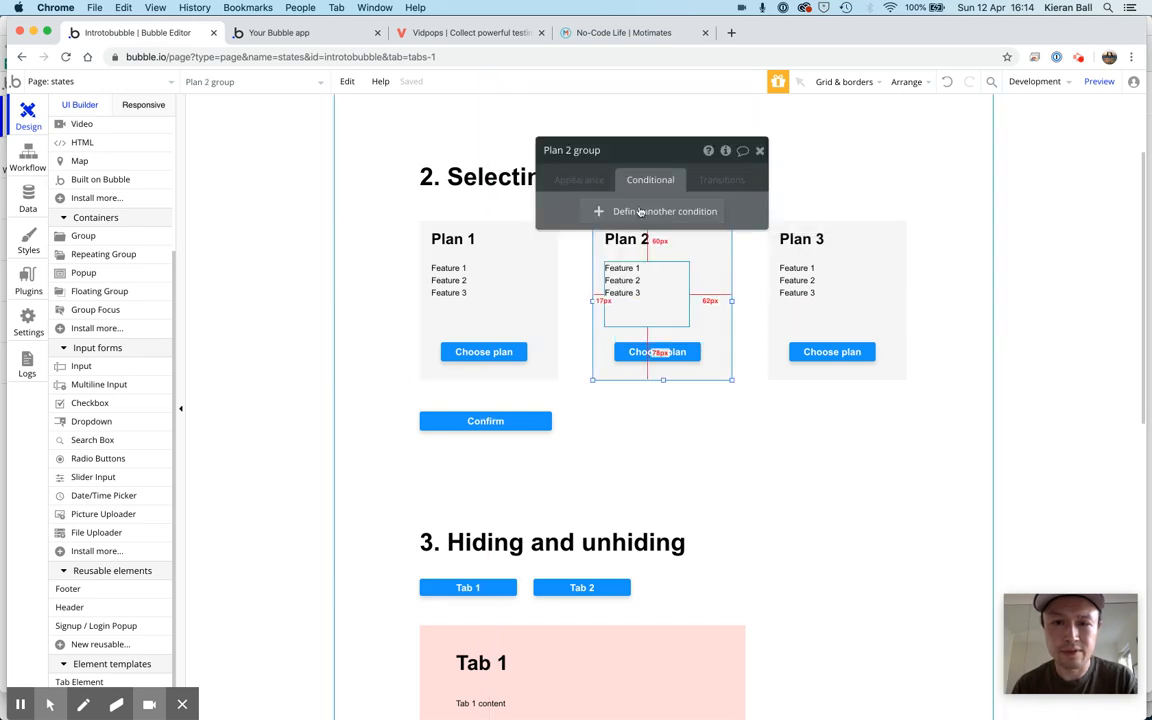
{"action": "right_click", "coordinate": [747, 205]}
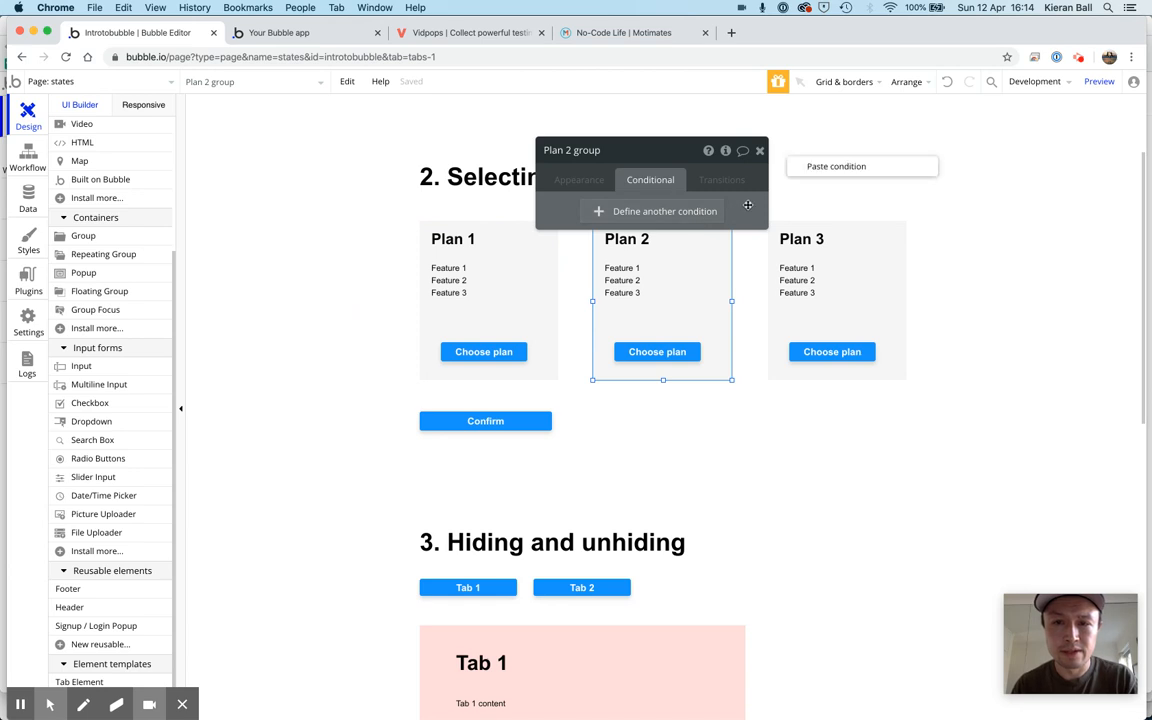
{"action": "left_click", "coordinate": [817, 166]}
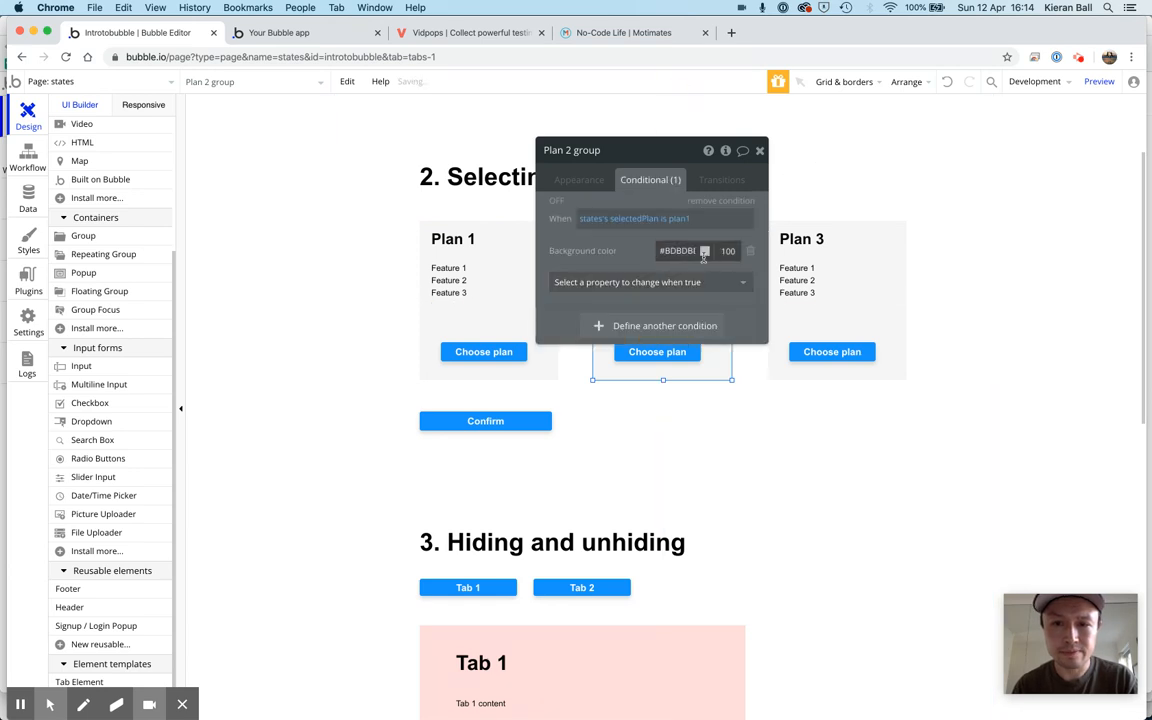
{"action": "left_click", "coordinate": [689, 228]}
{"action": "key", "text": "BackSpace"}
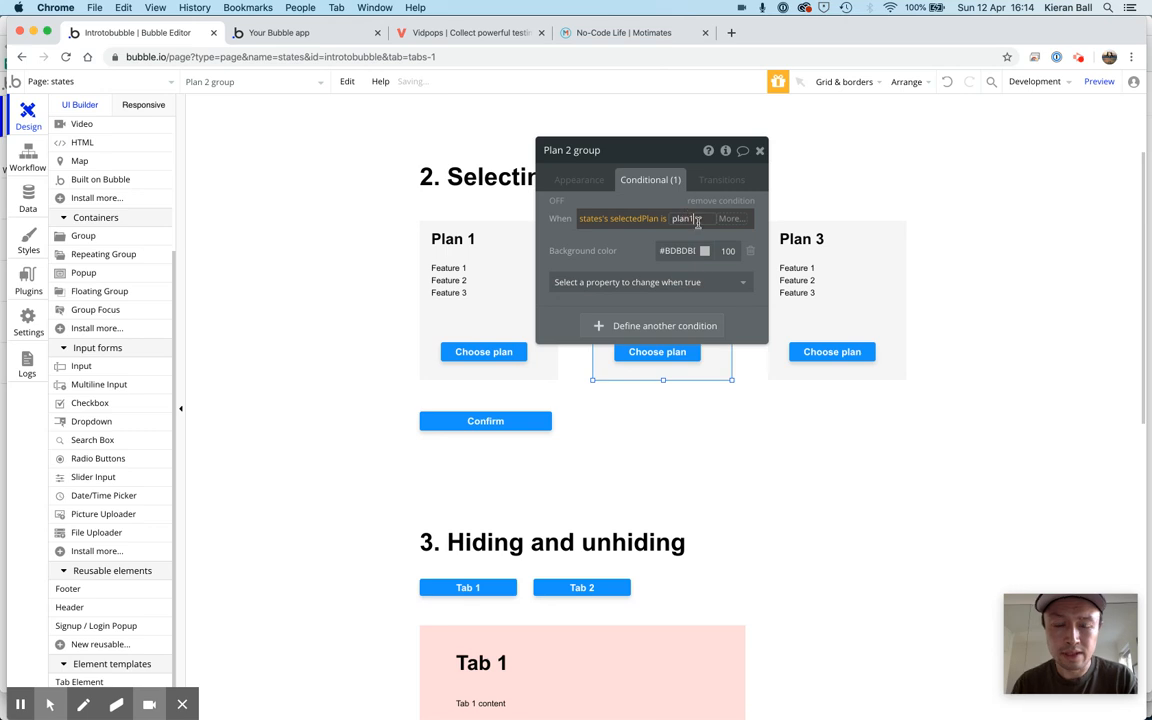
{"action": "type", "text": "2"}
{"action": "left_click", "coordinate": [655, 195]}
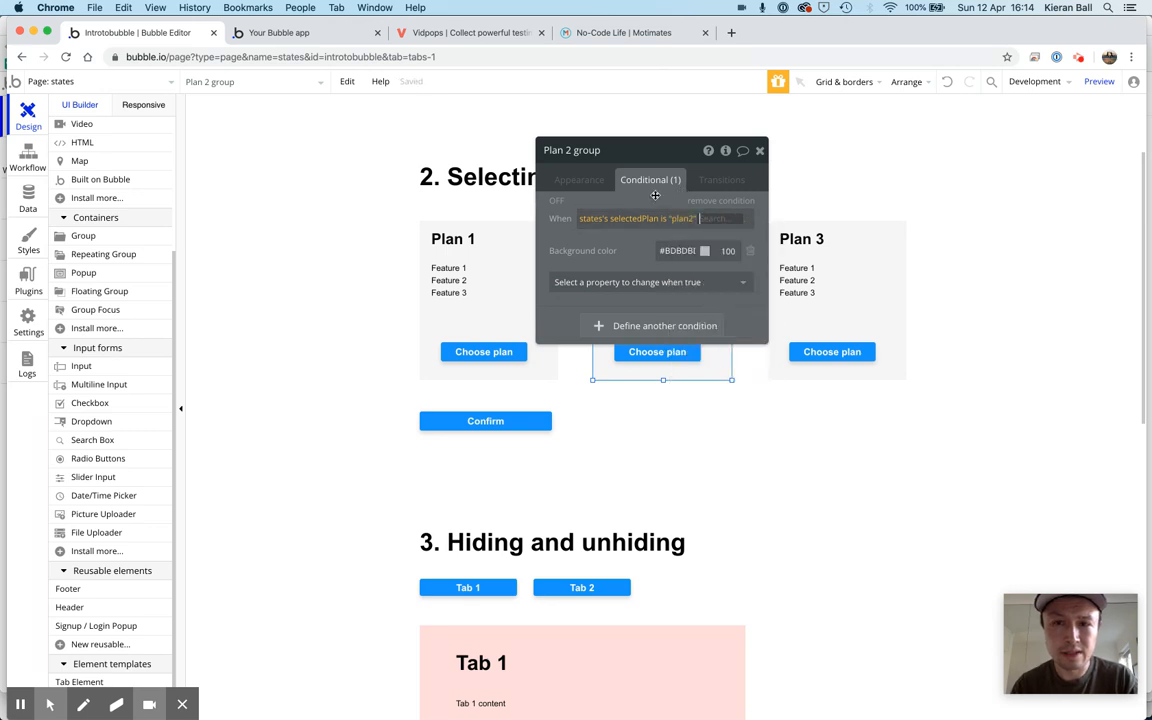
{"action": "left_click", "coordinate": [759, 151]}
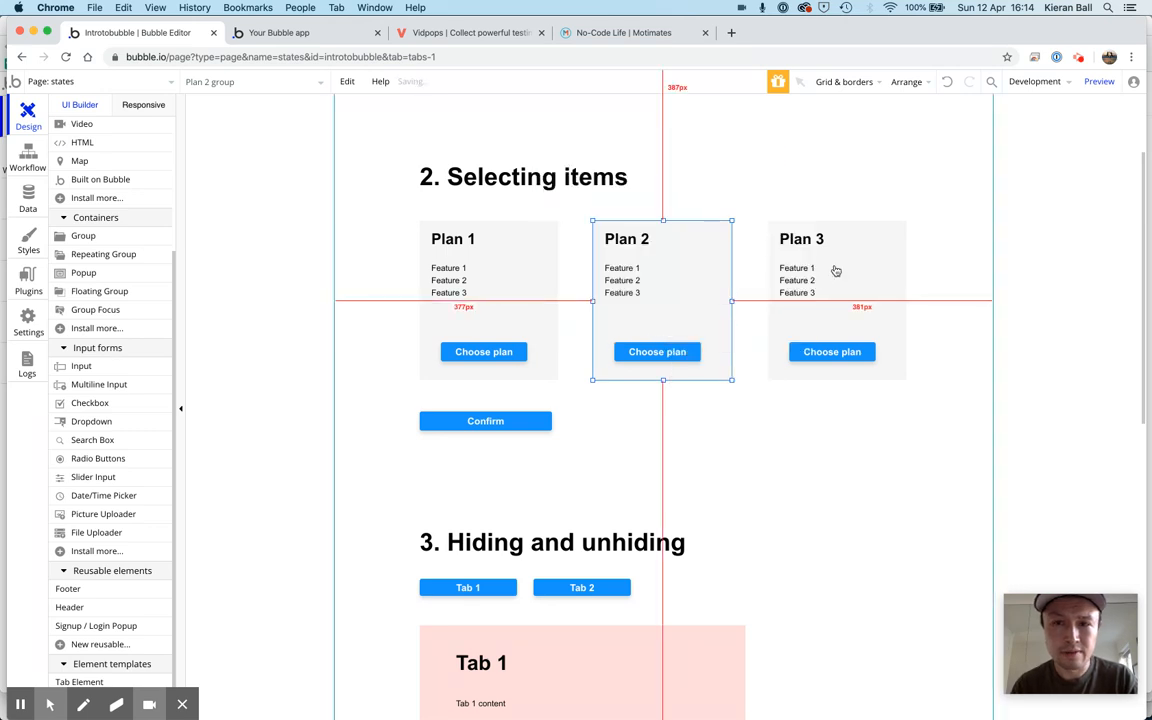
Paste the copied condition onto the Plan 3 group and change its compared value to plan3
{"action": "double_click", "coordinate": [897, 233]}
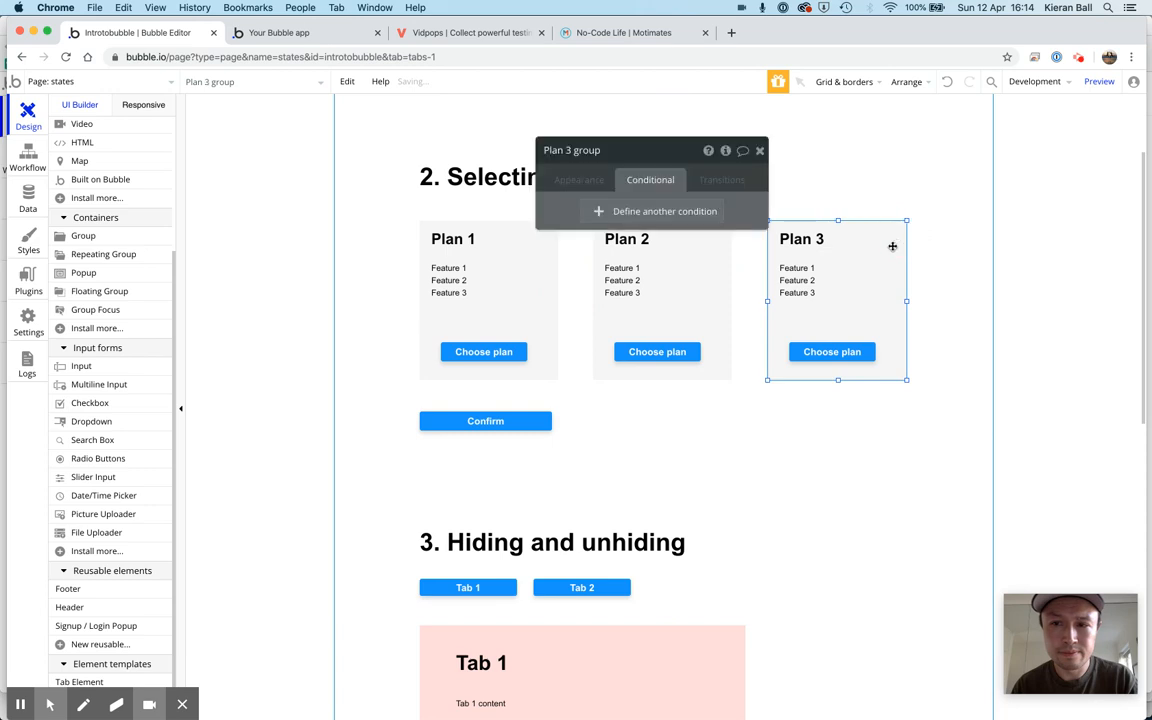
{"action": "right_click", "coordinate": [743, 207]}
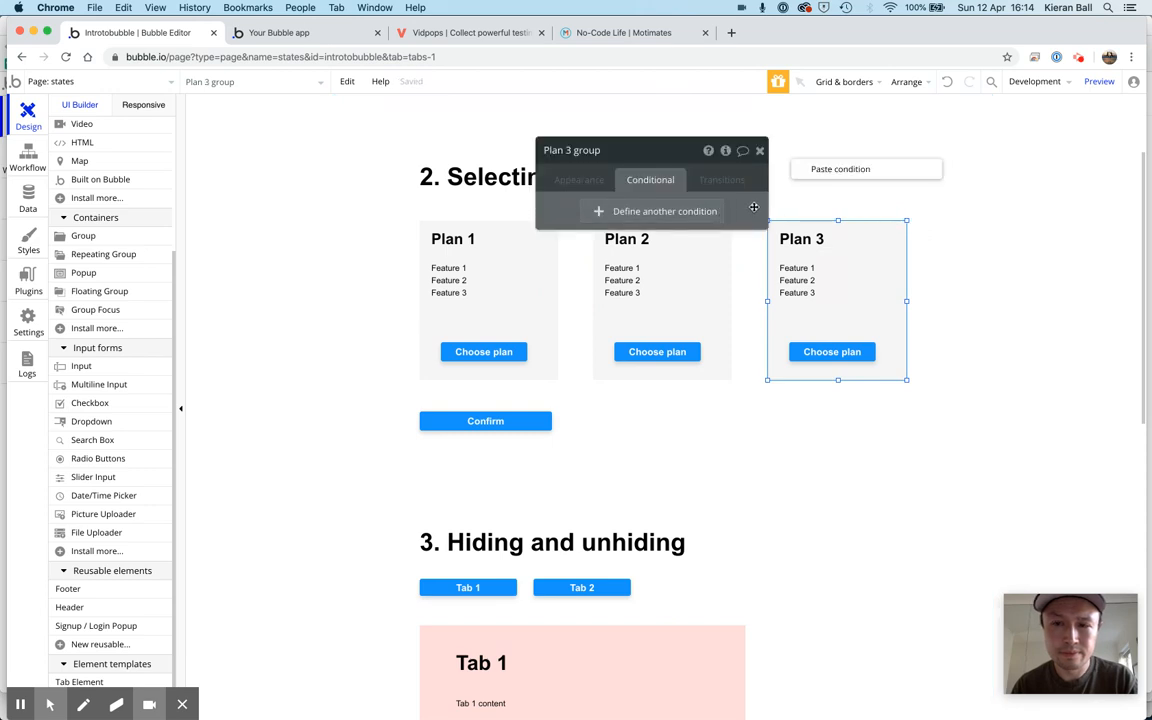
{"action": "left_click", "coordinate": [804, 173]}
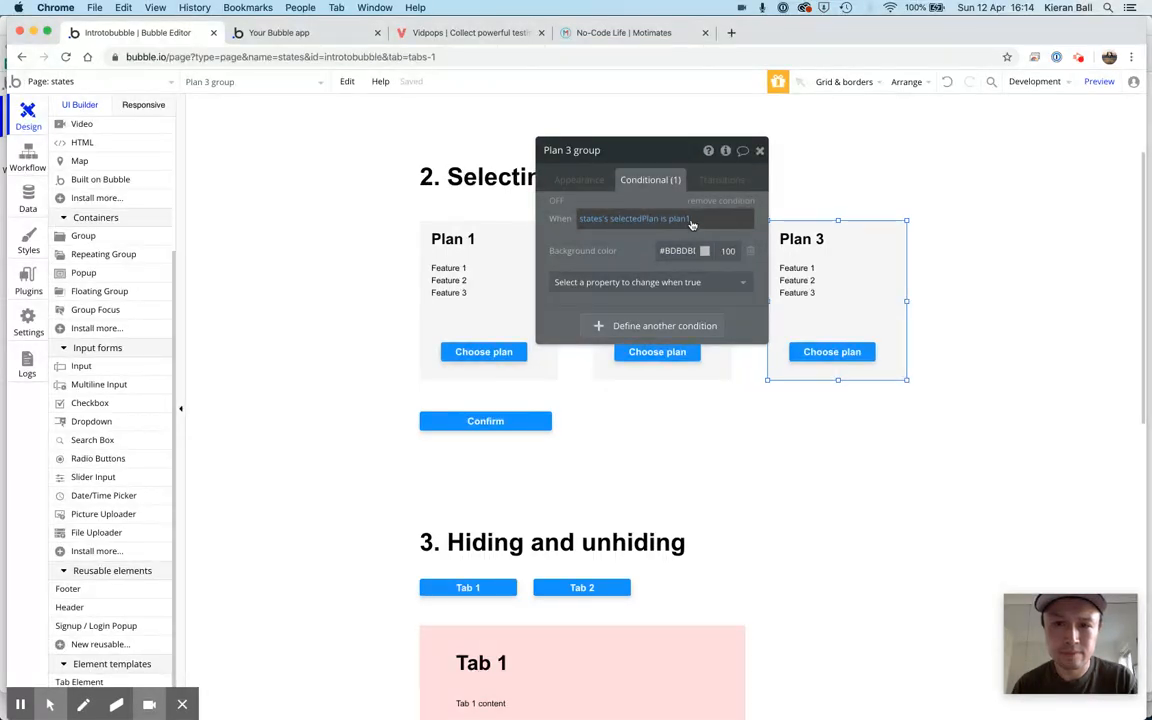
{"action": "left_click", "coordinate": [689, 219]}
{"action": "key", "text": "BackSpace"}
{"action": "type", "text": "3"}
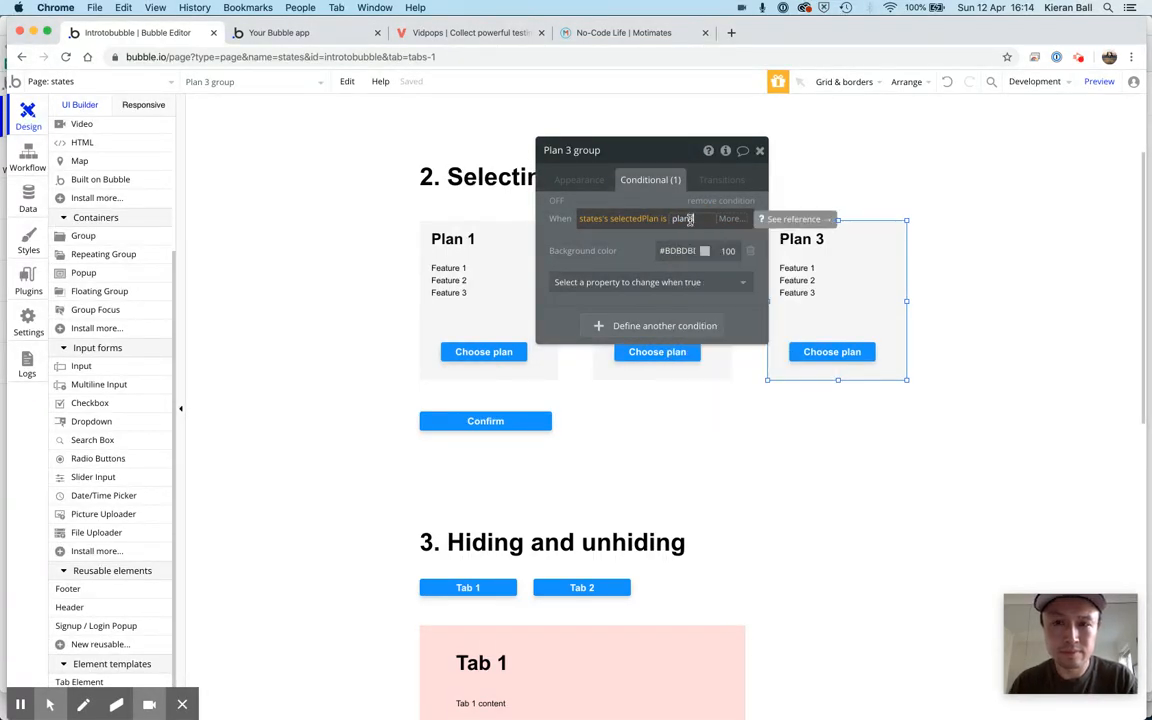
{"action": "key", "text": "Return"}
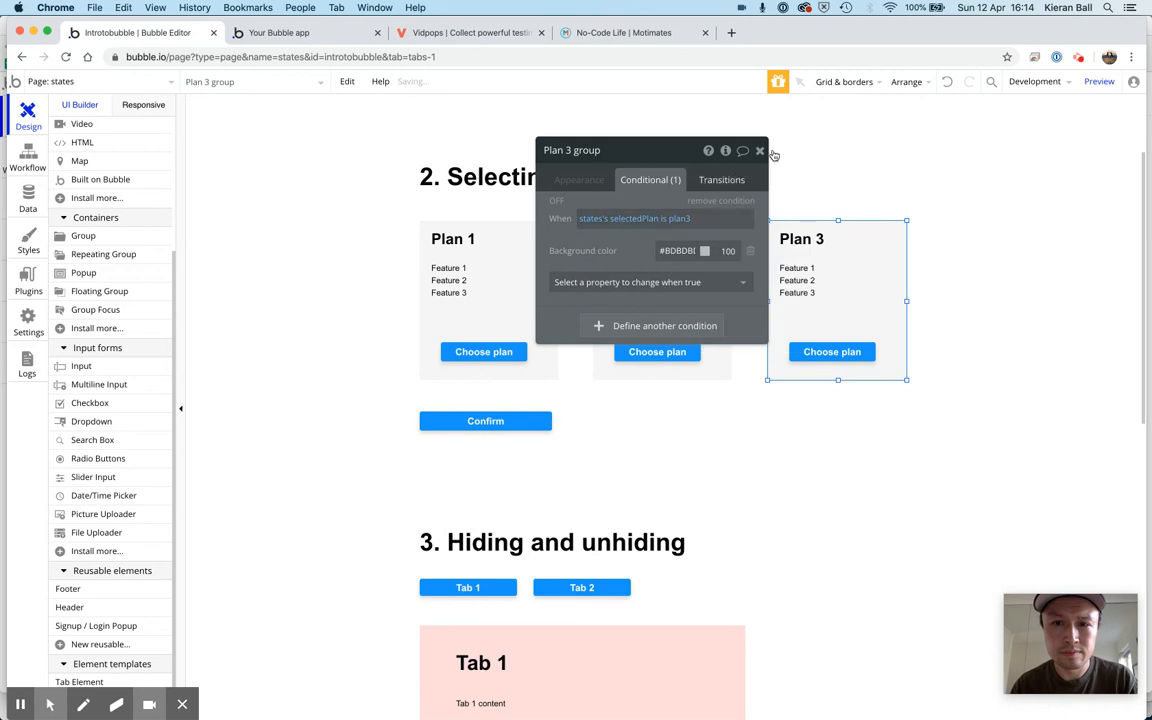
{"action": "left_click", "coordinate": [759, 150]}
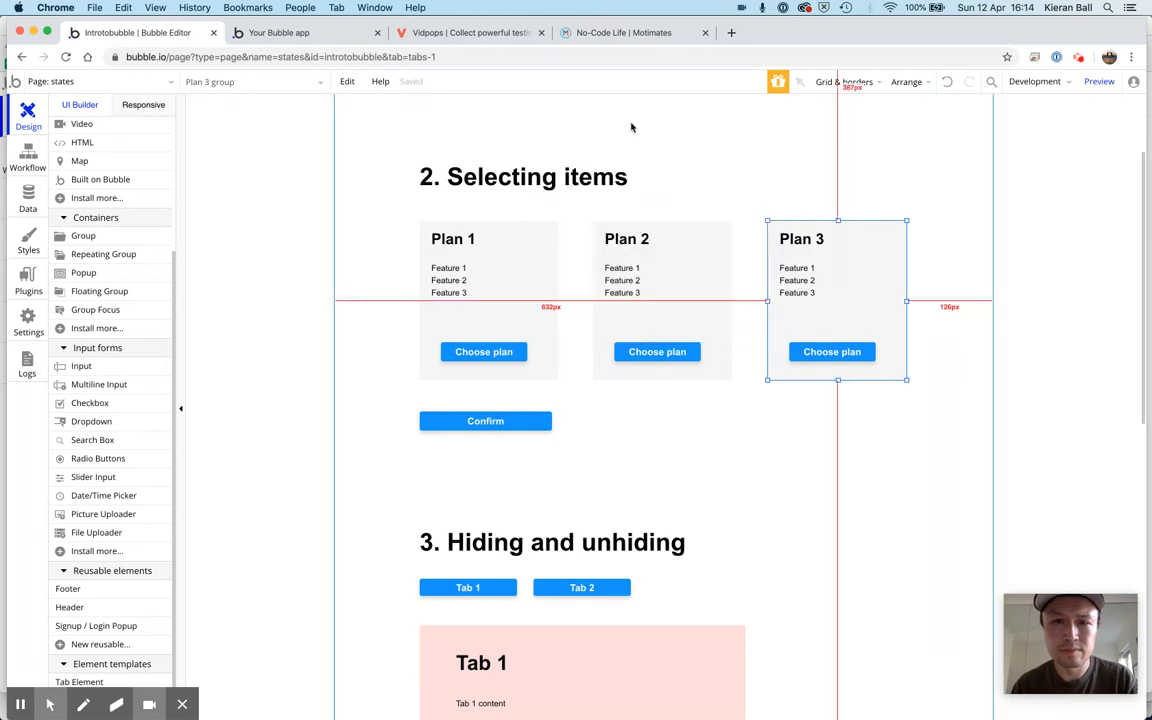
Reload the app's preview page and test choosing Plan 1, Plan 2 and Plan 3 in turn under Selecting items
{"action": "left_click", "coordinate": [310, 37]}
{"action": "key", "text": "super+r"}
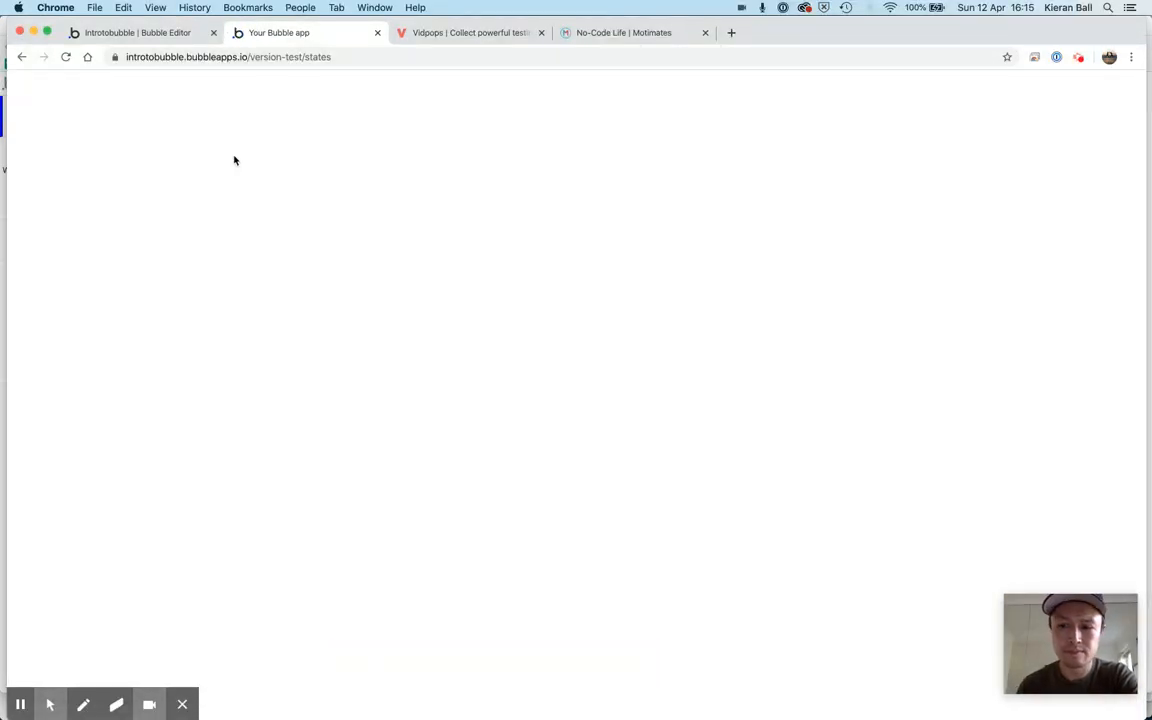
{"action": "scroll", "coordinate": [411, 365], "scroll_direction": "down", "scroll_amount": 1}
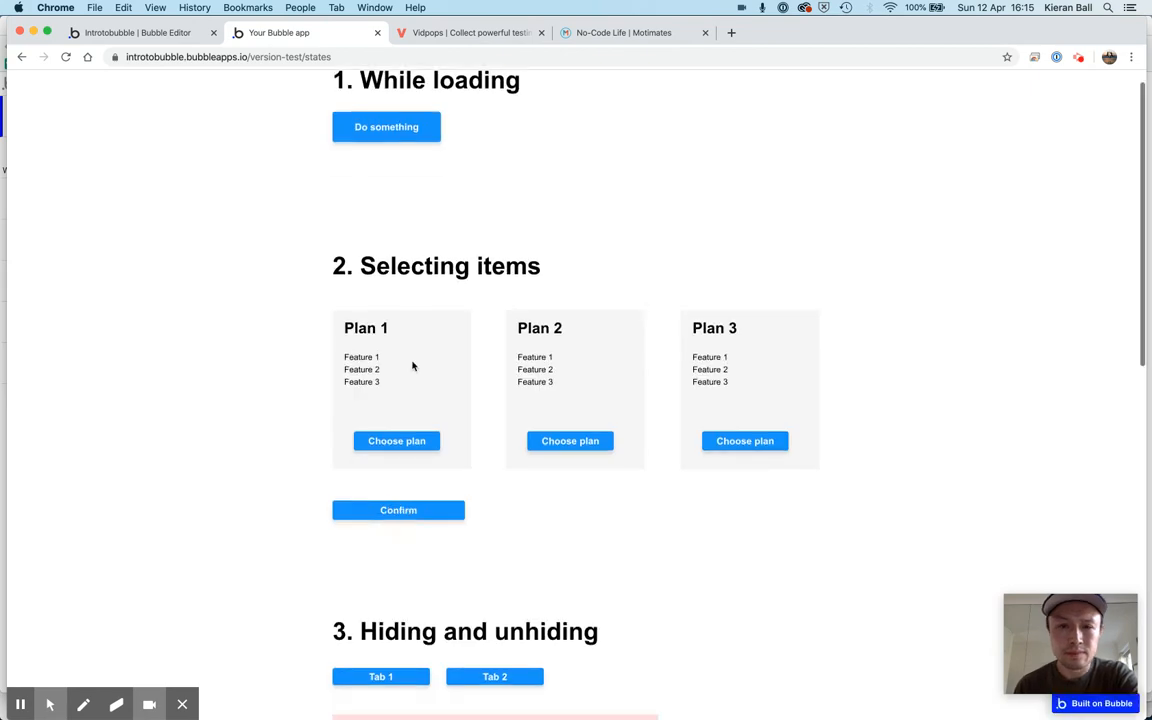
{"action": "left_click", "coordinate": [400, 441]}
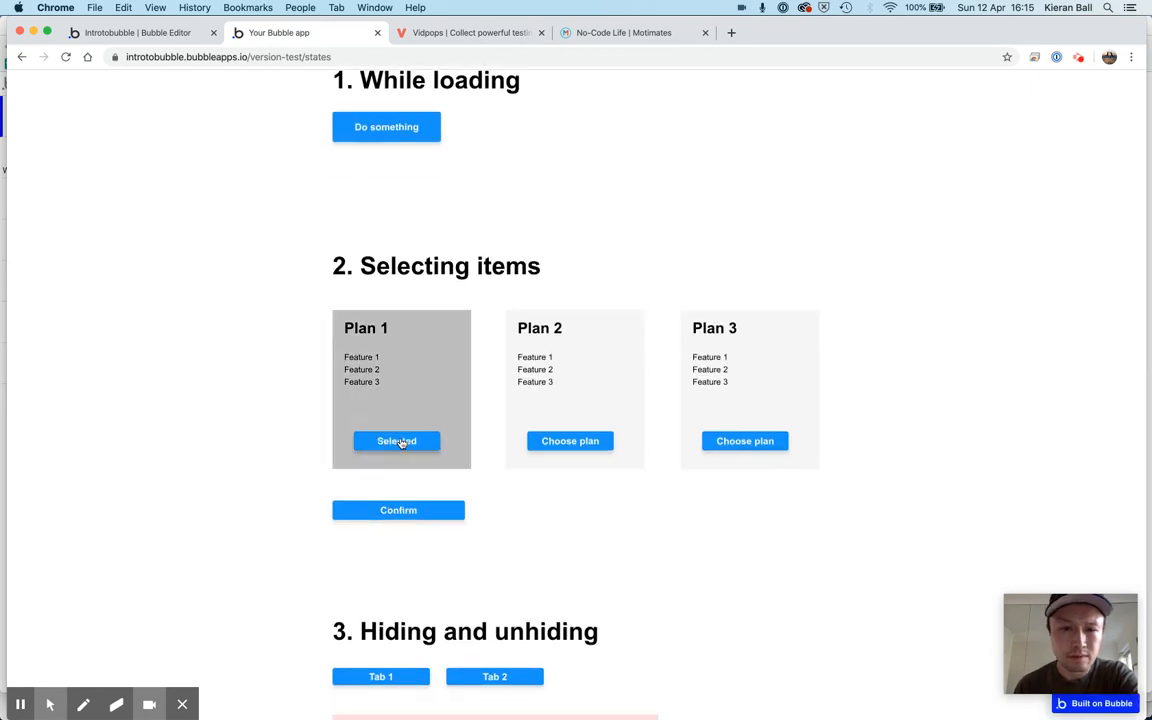
{"action": "left_click", "coordinate": [565, 445]}
{"action": "left_click", "coordinate": [743, 441]}
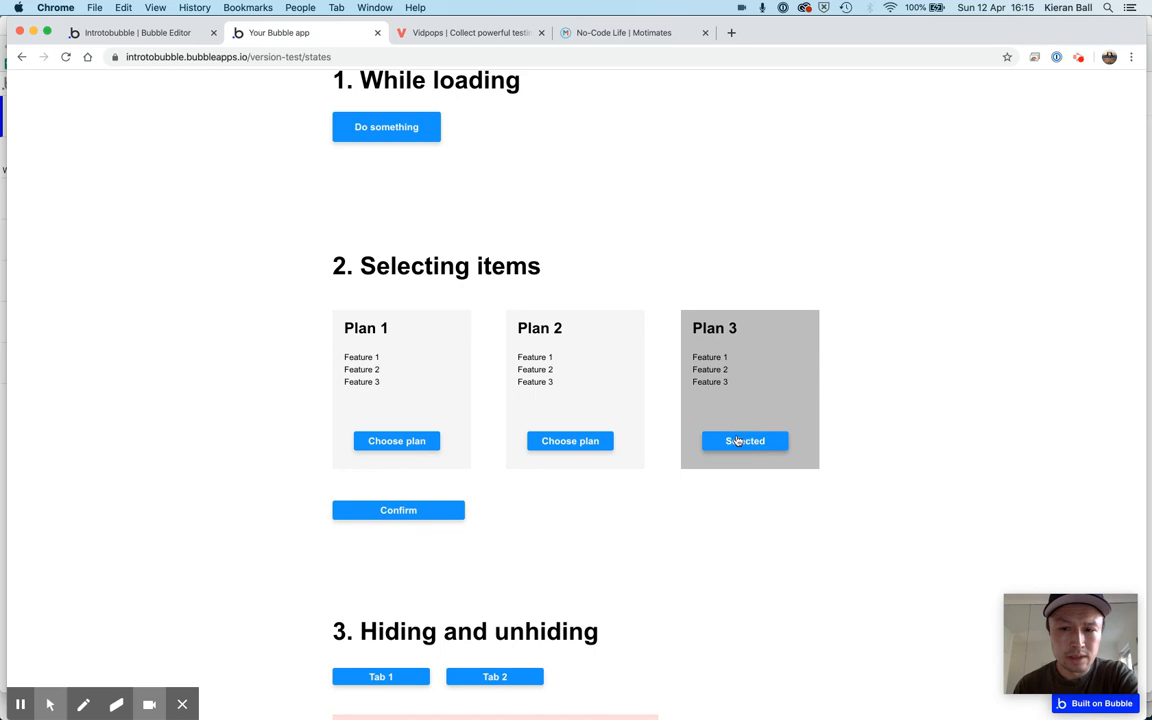
{"action": "left_click", "coordinate": [575, 446]}
{"action": "left_click", "coordinate": [390, 443]}
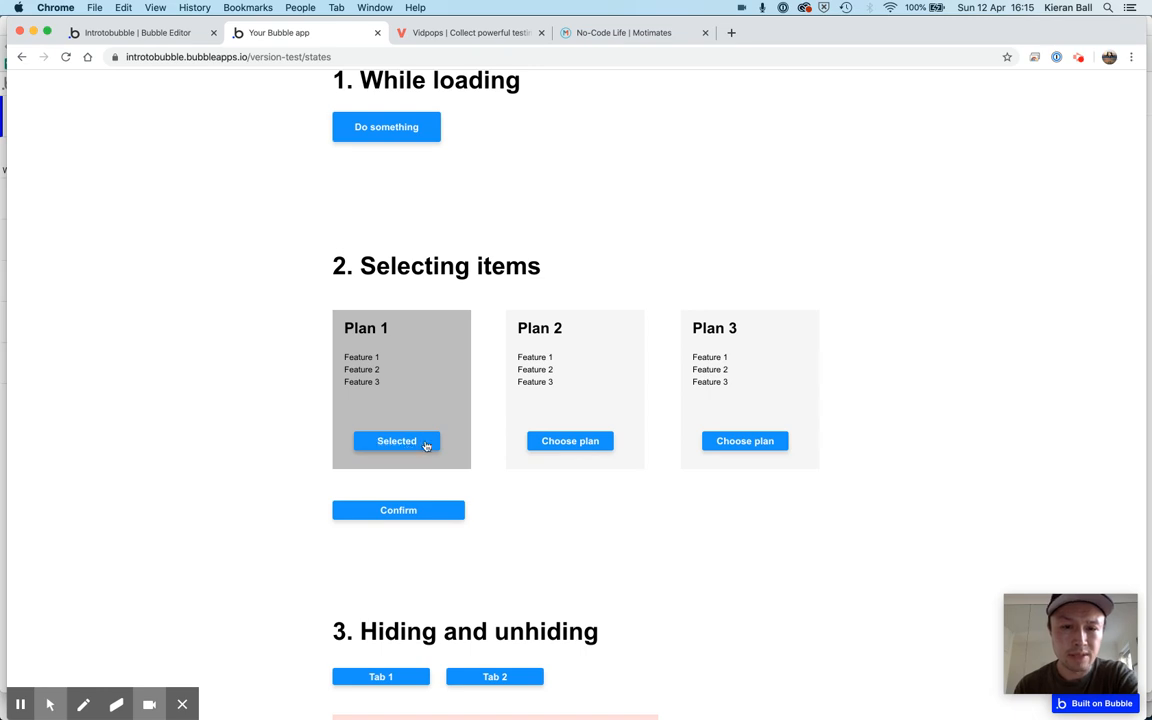
{"action": "left_click", "coordinate": [760, 446]}
{"action": "left_click", "coordinate": [575, 445]}
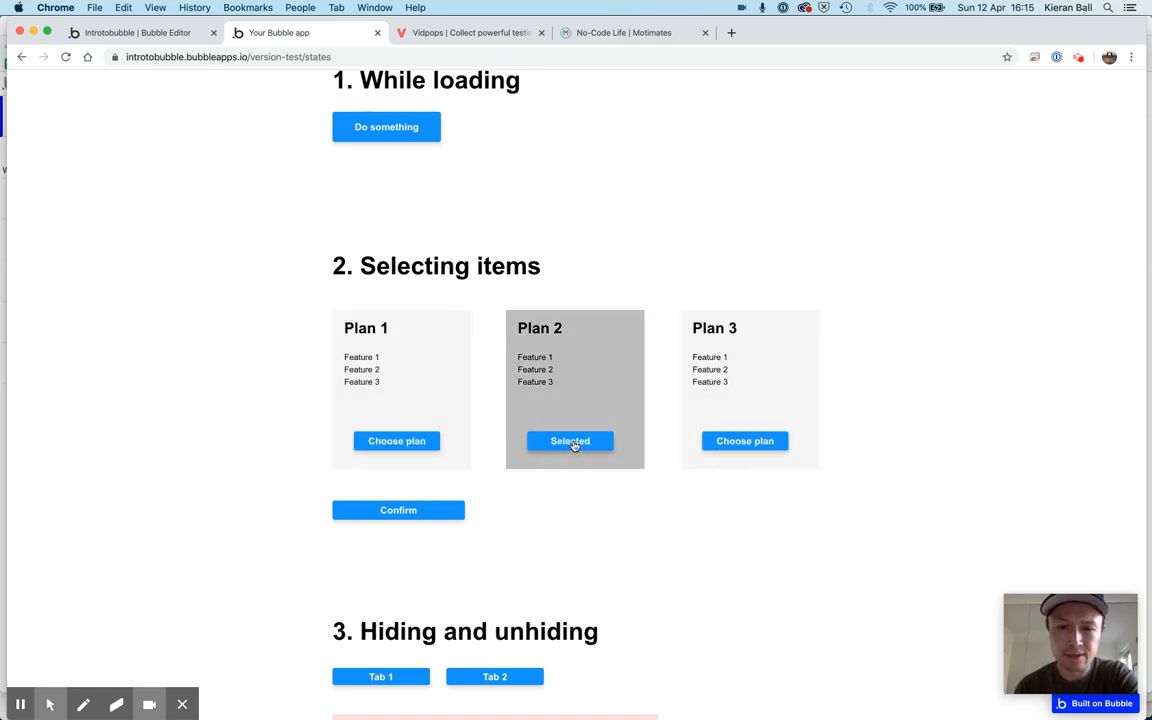
{"action": "left_click", "coordinate": [408, 442]}
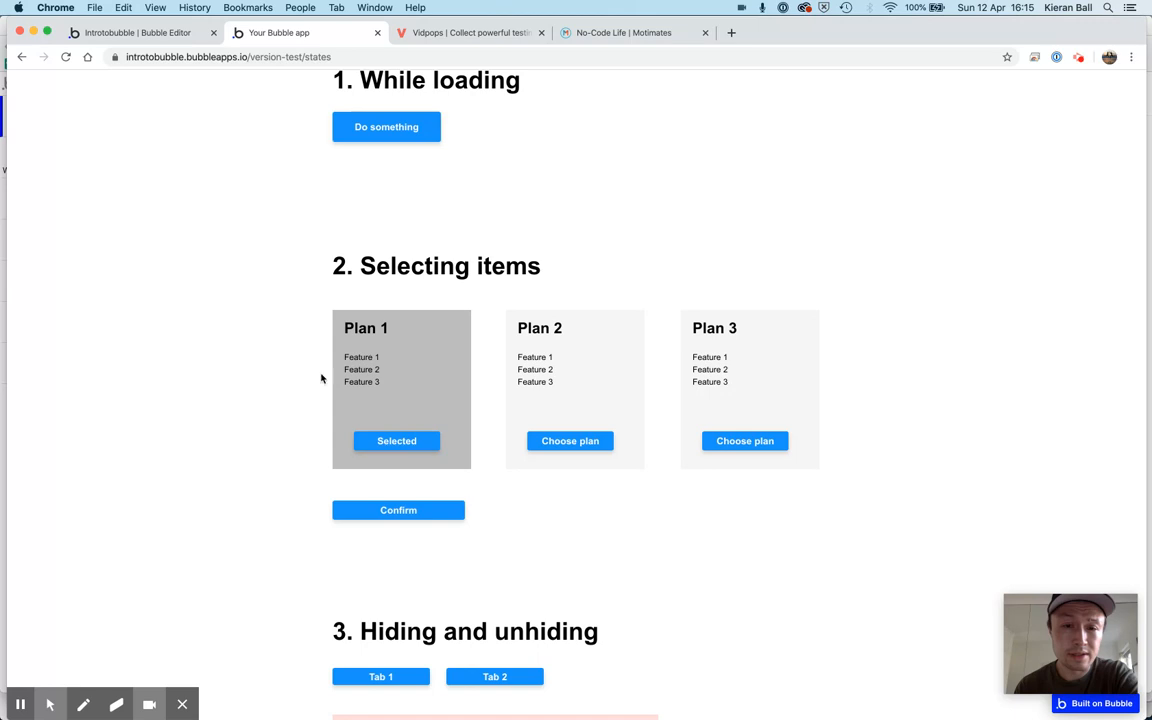
{"action": "scroll", "coordinate": [305, 380], "scroll_direction": "down", "scroll_amount": 2}
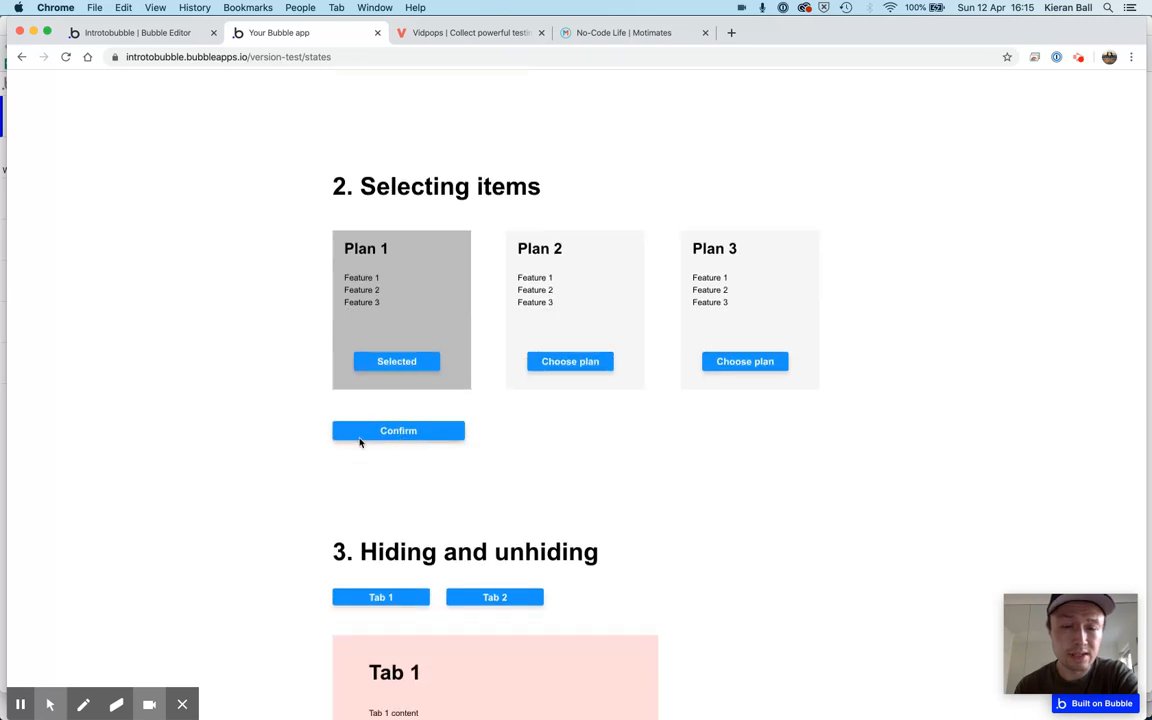
Test choosing Plan 2 in the preview, then view the Hiding and unhiding section in the preview and the Bubble editor
{"action": "scroll", "coordinate": [275, 460], "scroll_direction": "up", "scroll_amount": 3}
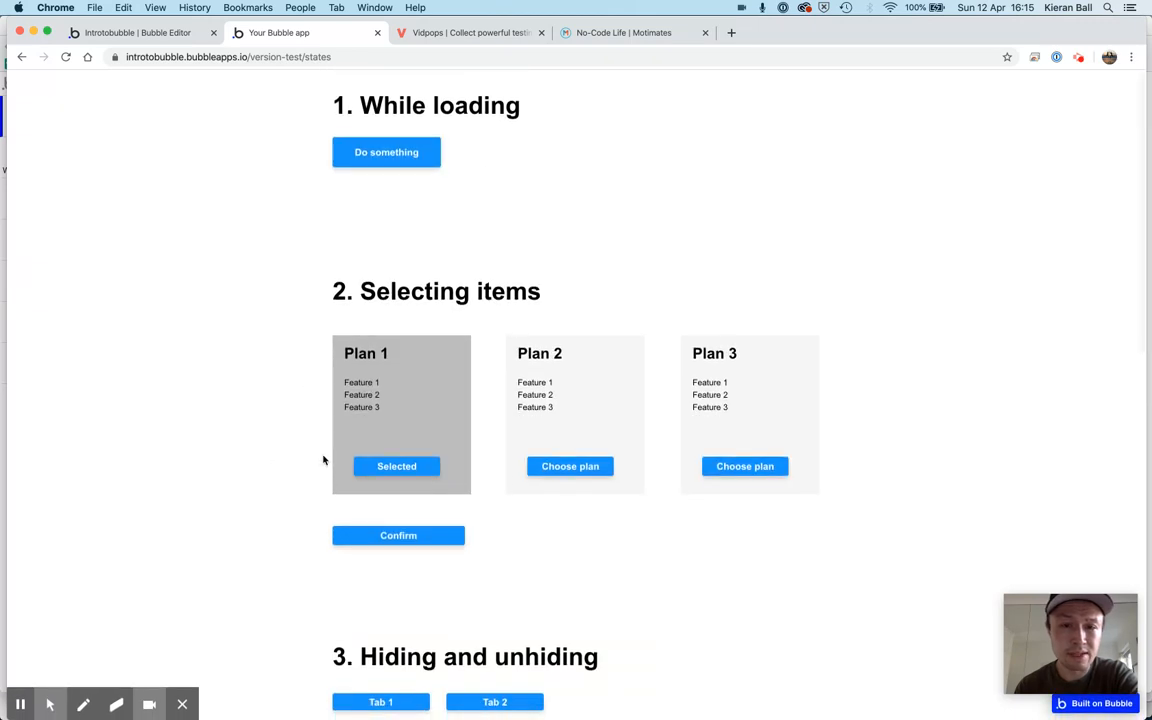
{"action": "left_click", "coordinate": [543, 468]}
{"action": "scroll", "coordinate": [542, 472], "scroll_direction": "down", "scroll_amount": 10}
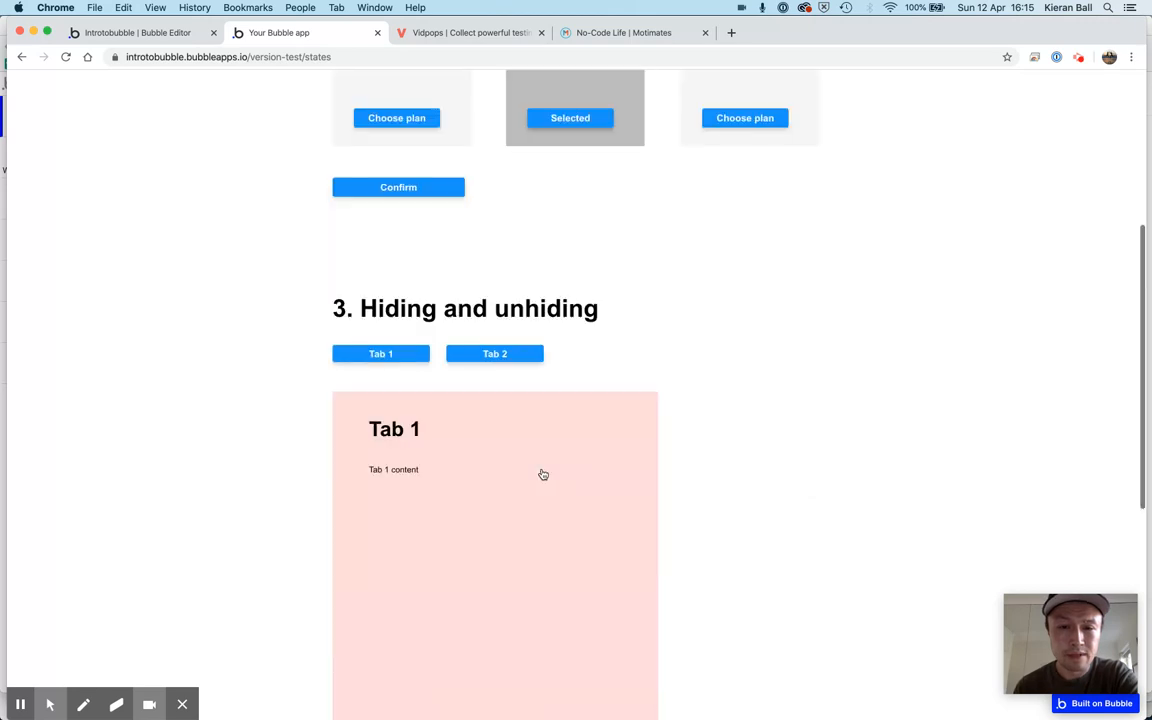
{"action": "left_click", "coordinate": [135, 33]}
{"action": "scroll", "coordinate": [295, 242], "scroll_direction": "down", "scroll_amount": 10}
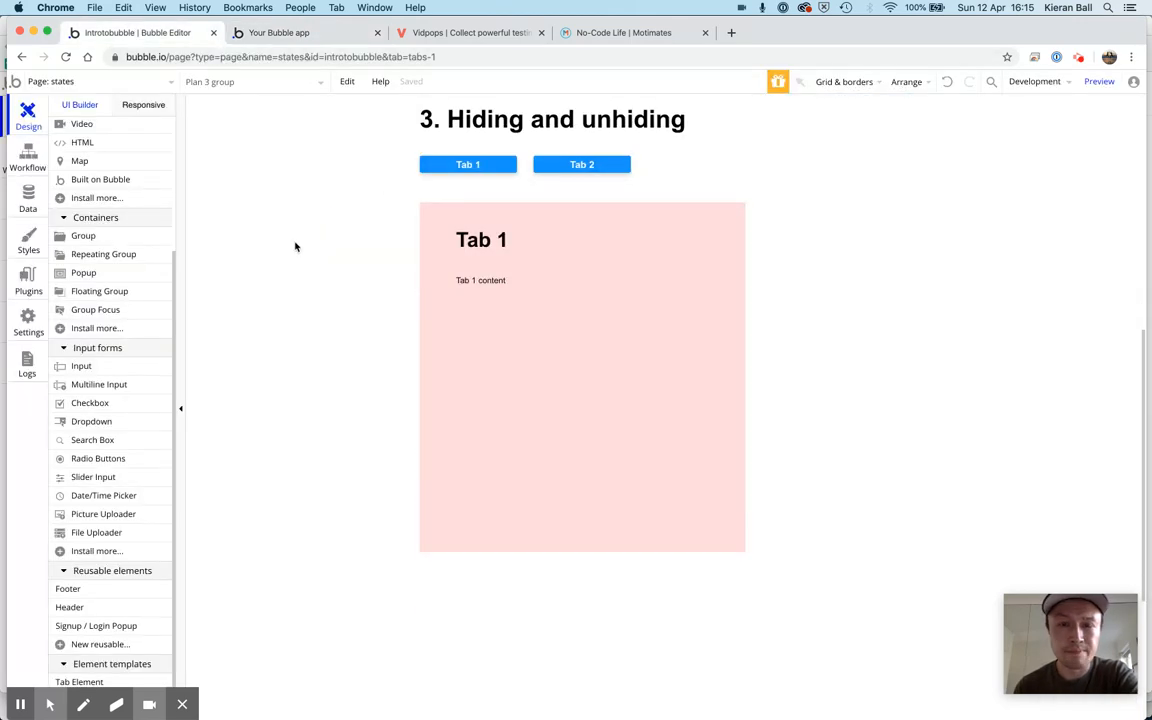
Switch to the Motimates No-Code Life group page and examine how Members, Timeline and Chat change the content shown, ending on Members
{"action": "left_click", "coordinate": [605, 36]}
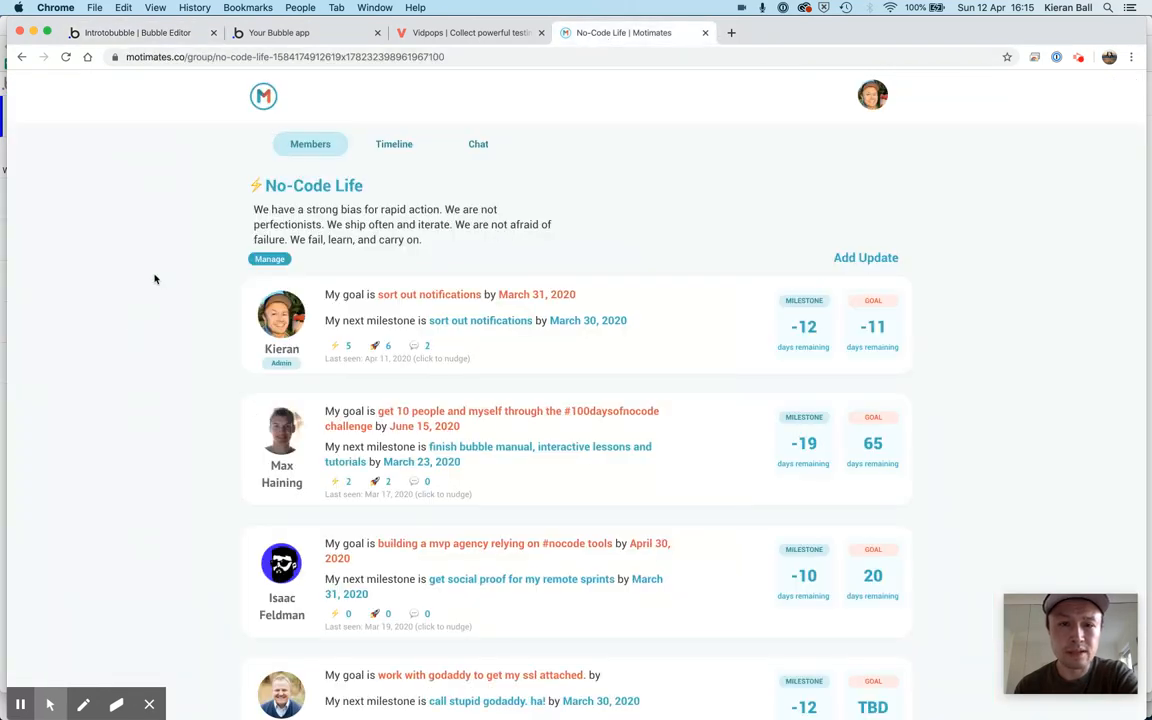
{"action": "left_click", "coordinate": [396, 147]}
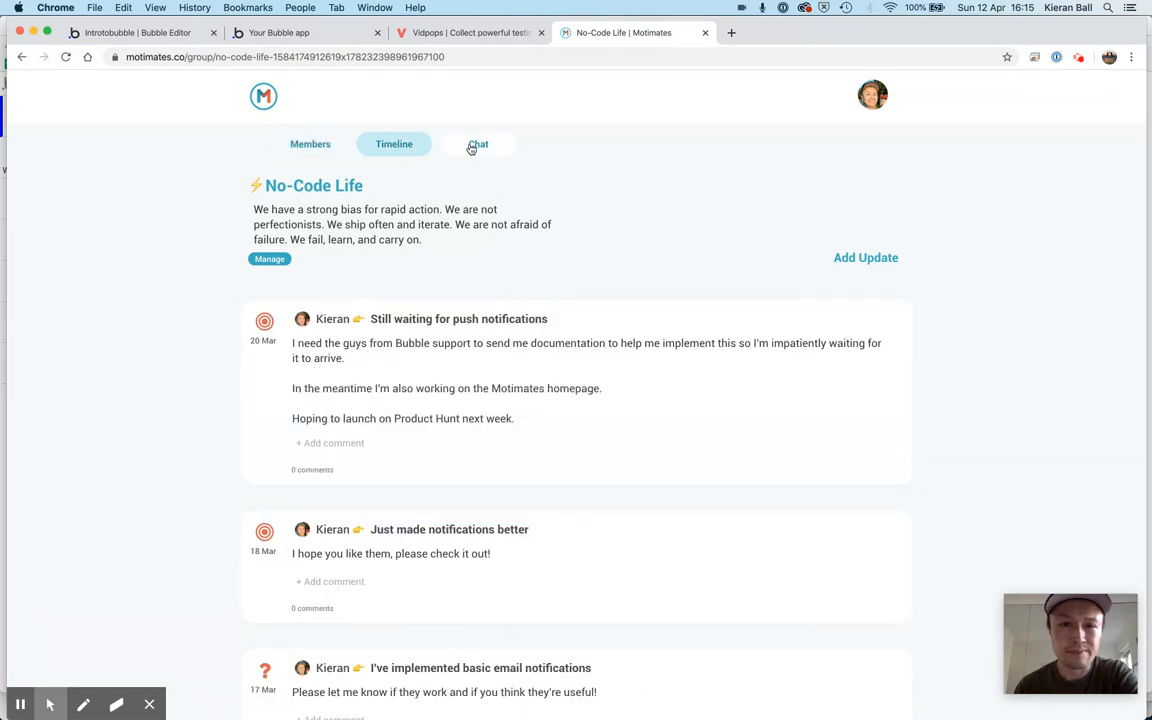
{"action": "left_click", "coordinate": [474, 146]}
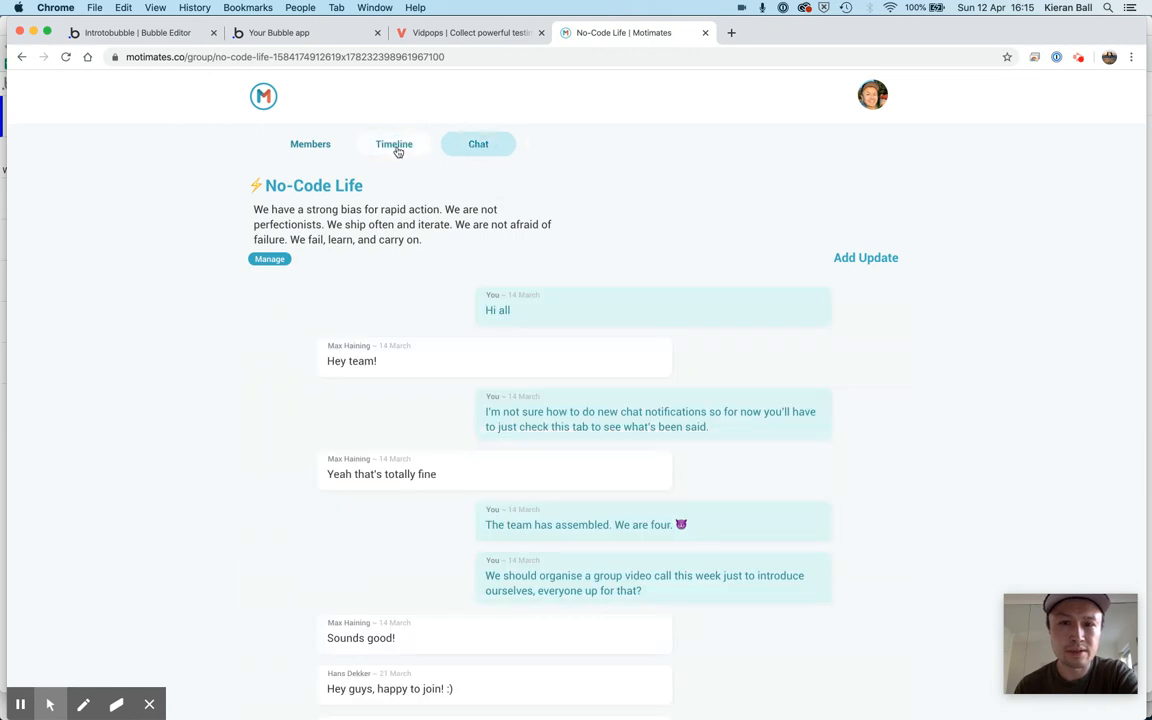
{"action": "left_click", "coordinate": [396, 147]}
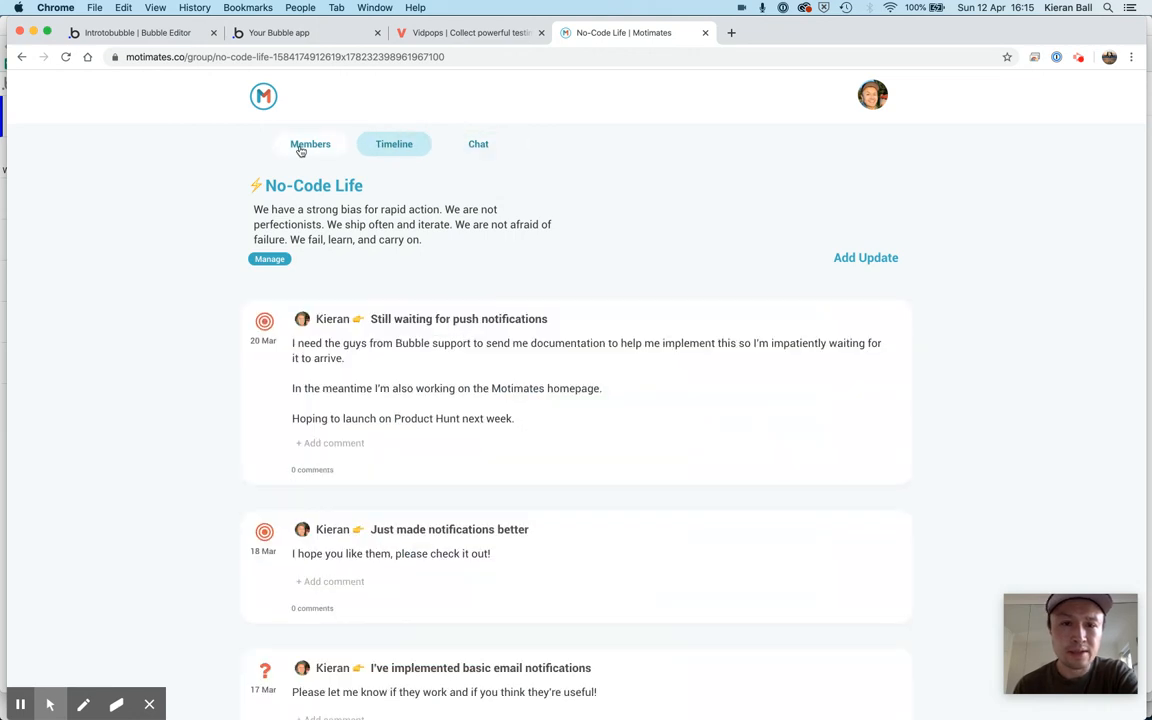
{"action": "left_click", "coordinate": [301, 150]}
{"action": "left_click", "coordinate": [394, 147]}
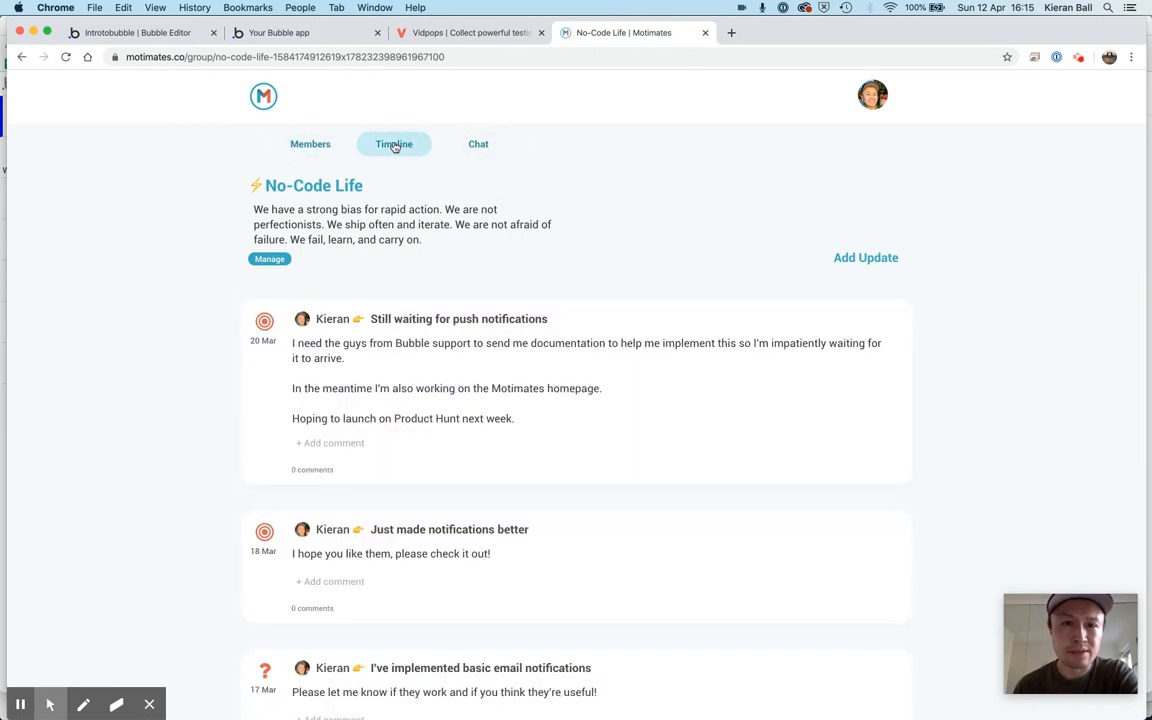
{"action": "left_click", "coordinate": [472, 146]}
{"action": "left_click", "coordinate": [394, 147]}
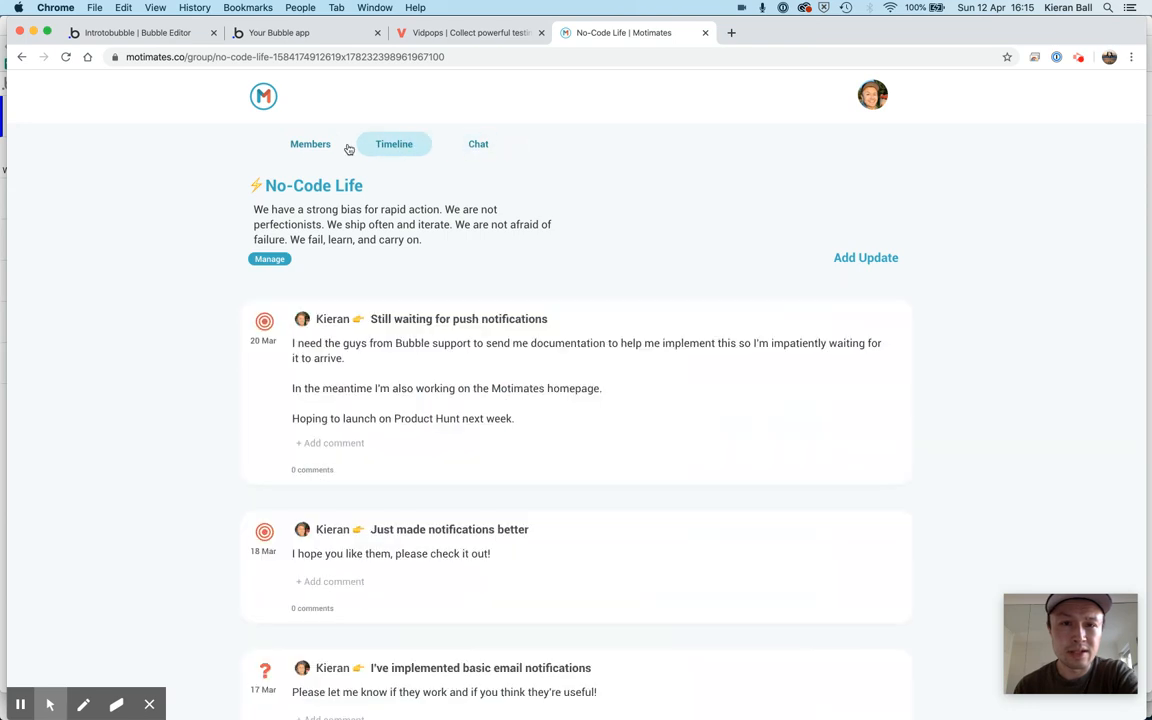
{"action": "left_click", "coordinate": [310, 146]}
{"action": "left_click", "coordinate": [389, 147]}
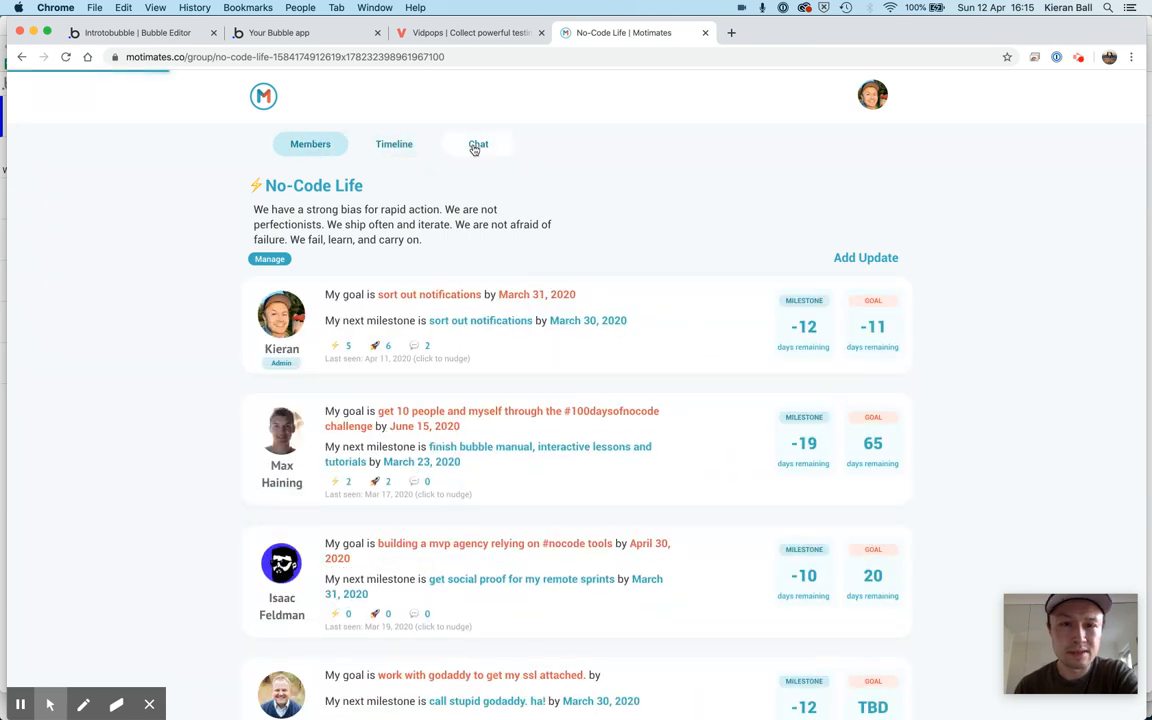
{"action": "left_click", "coordinate": [468, 147]}
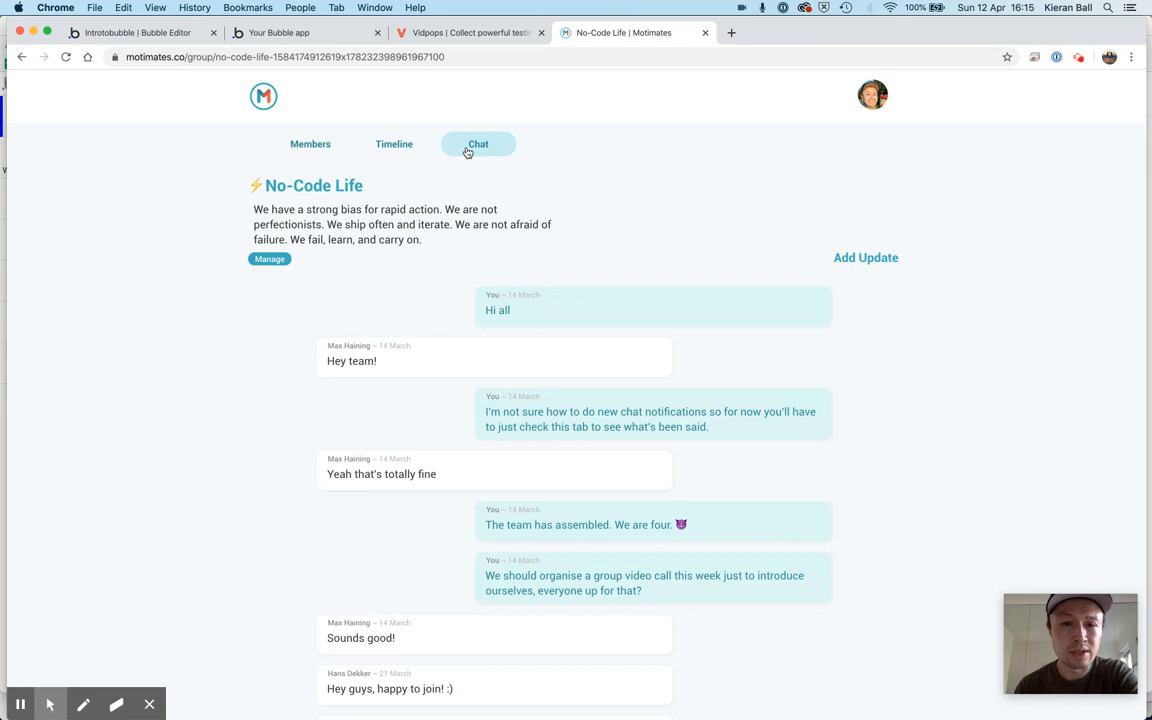
{"action": "left_click", "coordinate": [306, 147]}
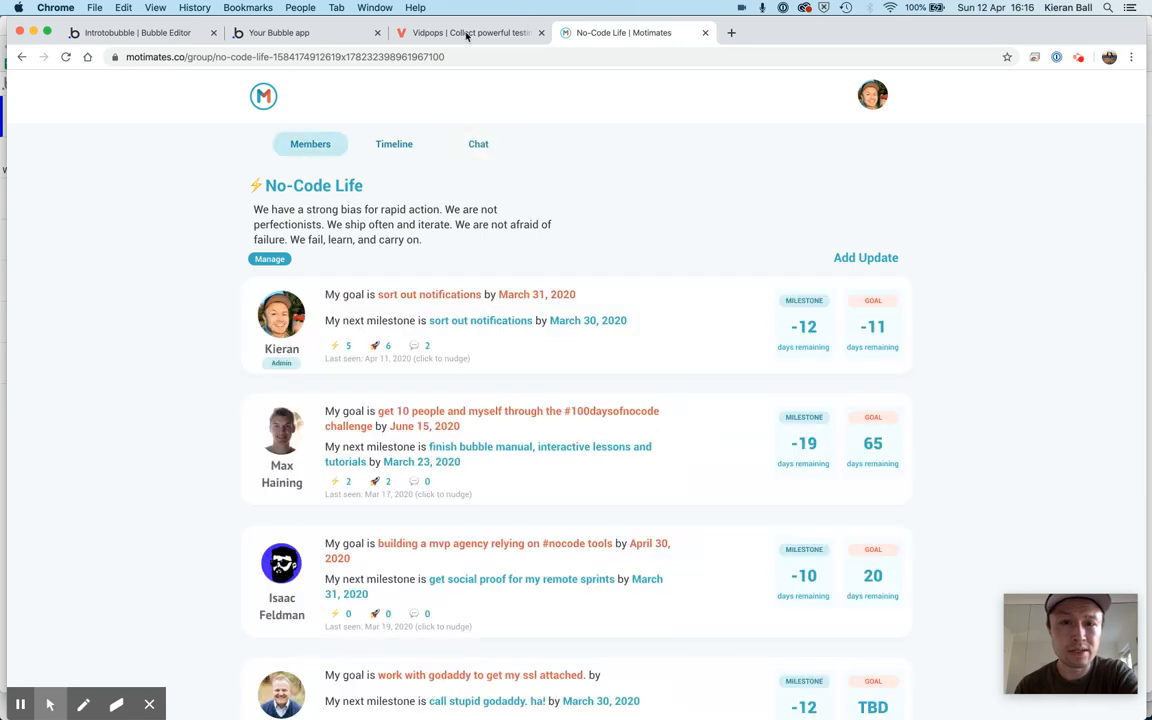
Return to the Bubble editor, show all elements instead of only hideable ones in the elements tree, and expand Group tab 2
{"action": "left_click", "coordinate": [320, 33]}
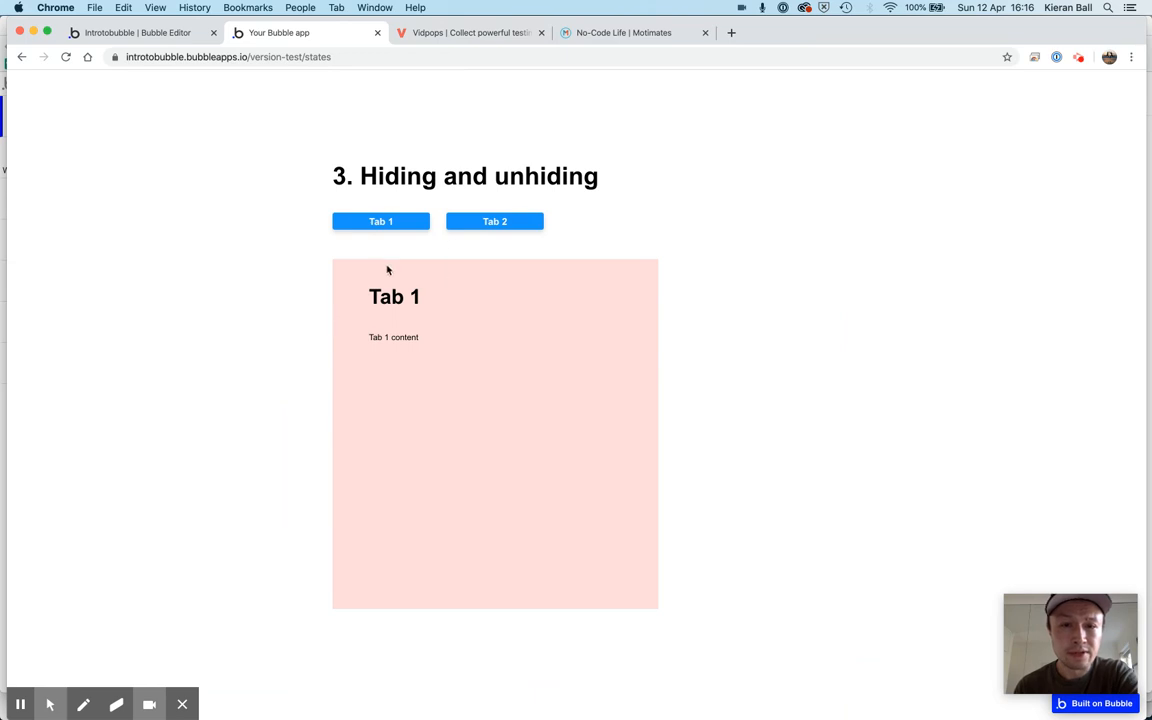
{"action": "left_click", "coordinate": [156, 32]}
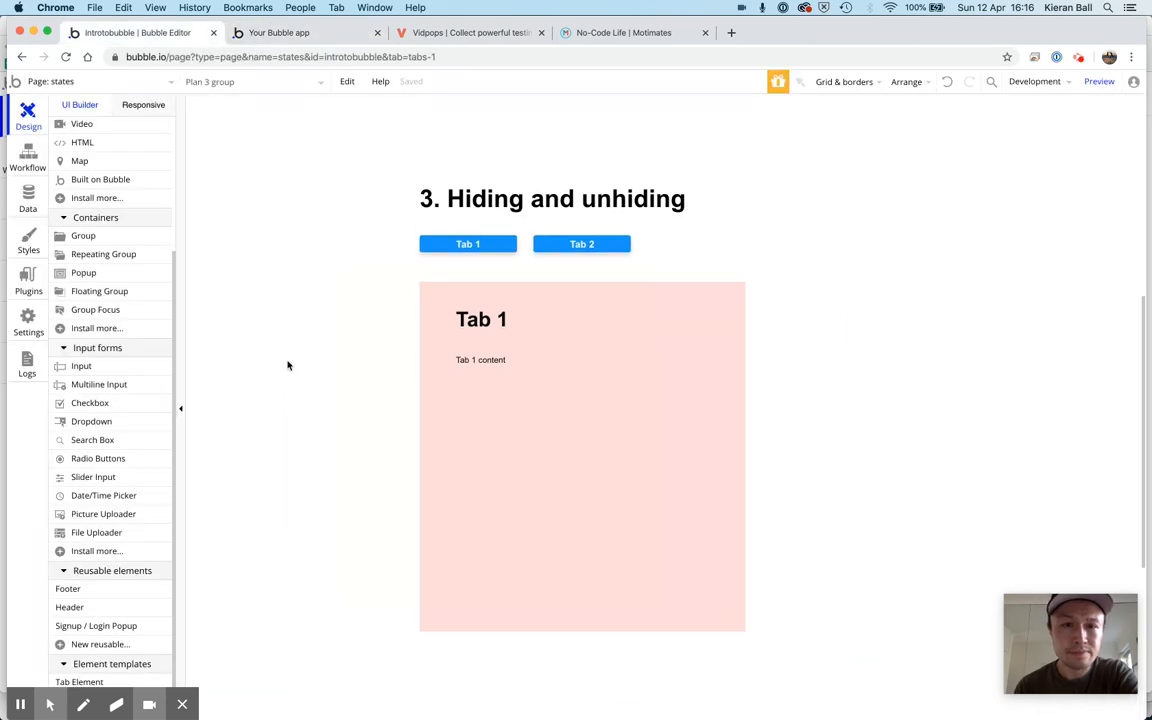
{"action": "scroll", "coordinate": [110, 237], "scroll_direction": "up", "scroll_amount": 5}
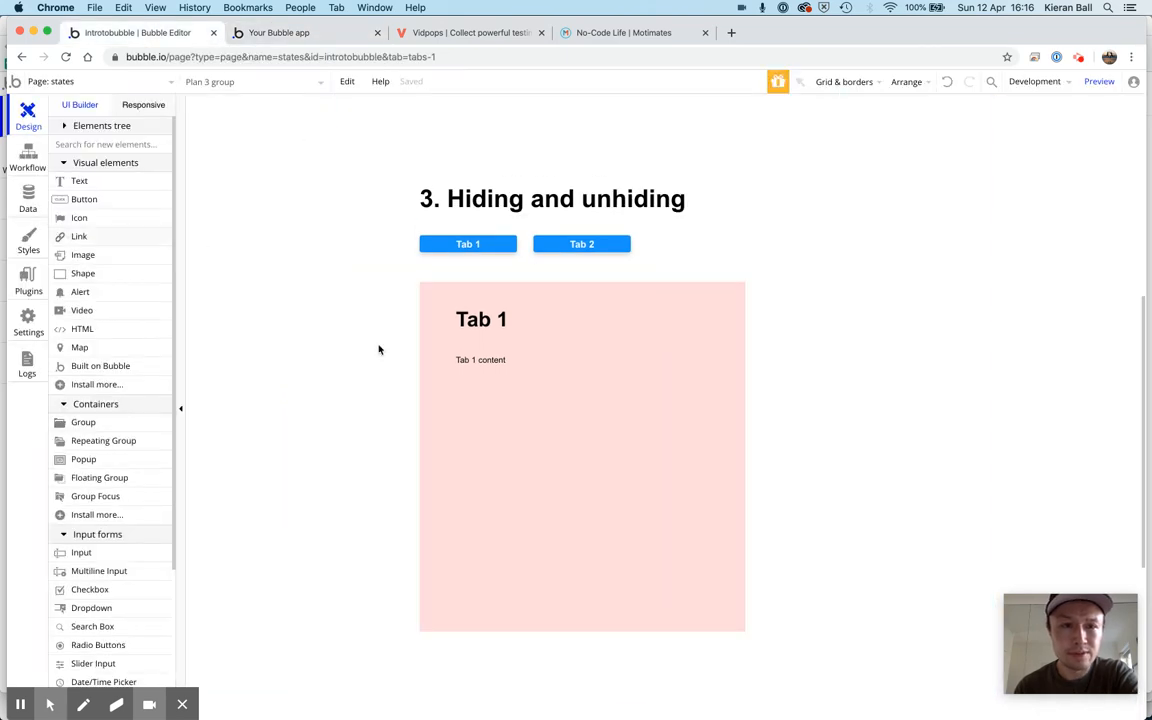
{"action": "left_click", "coordinate": [66, 127]}
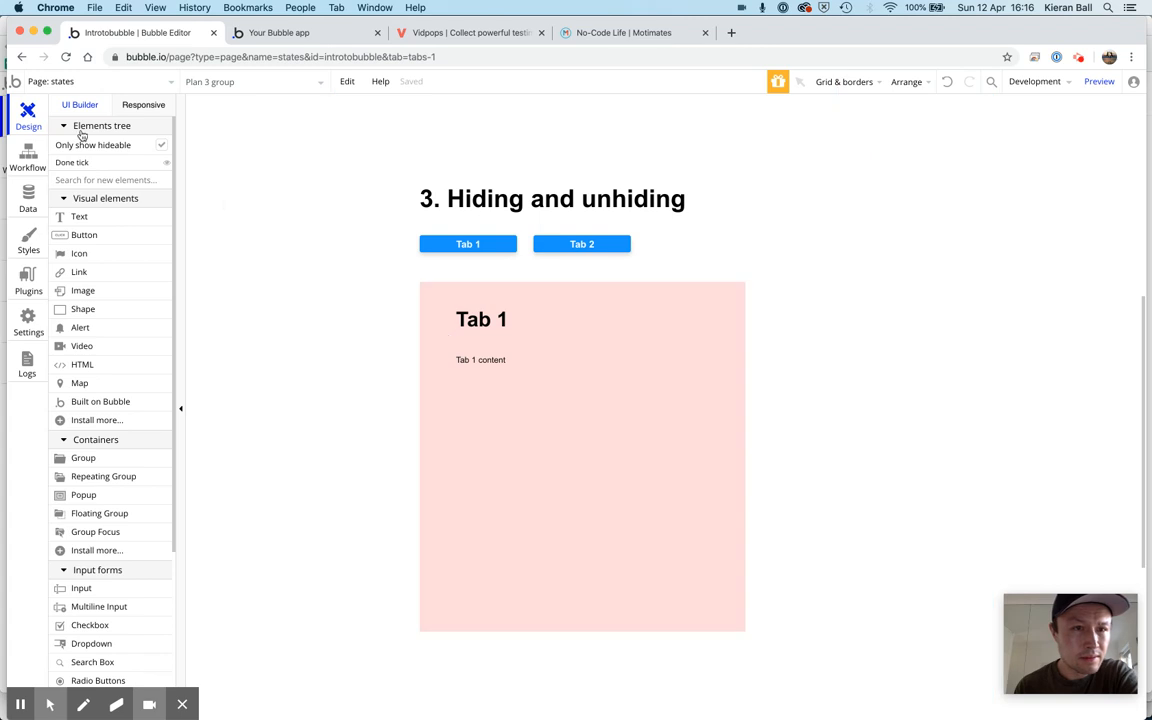
{"action": "left_click", "coordinate": [437, 430]}
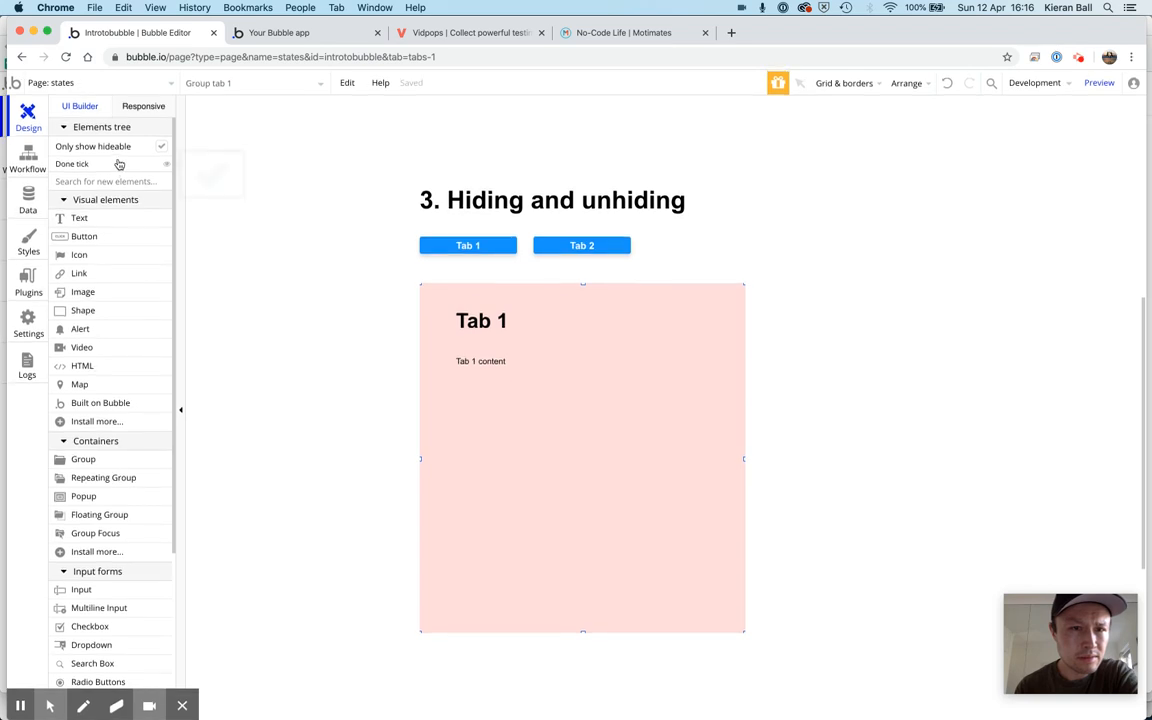
{"action": "left_click", "coordinate": [161, 146]}
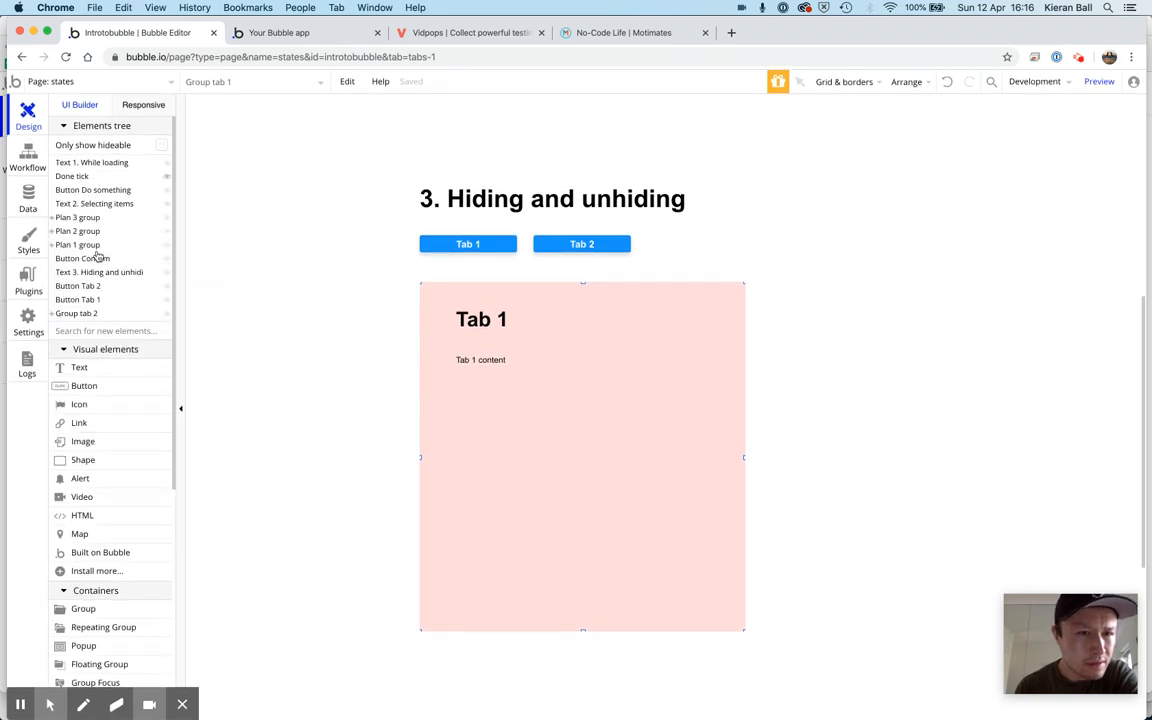
{"action": "mouse_move", "coordinate": [62, 246]}
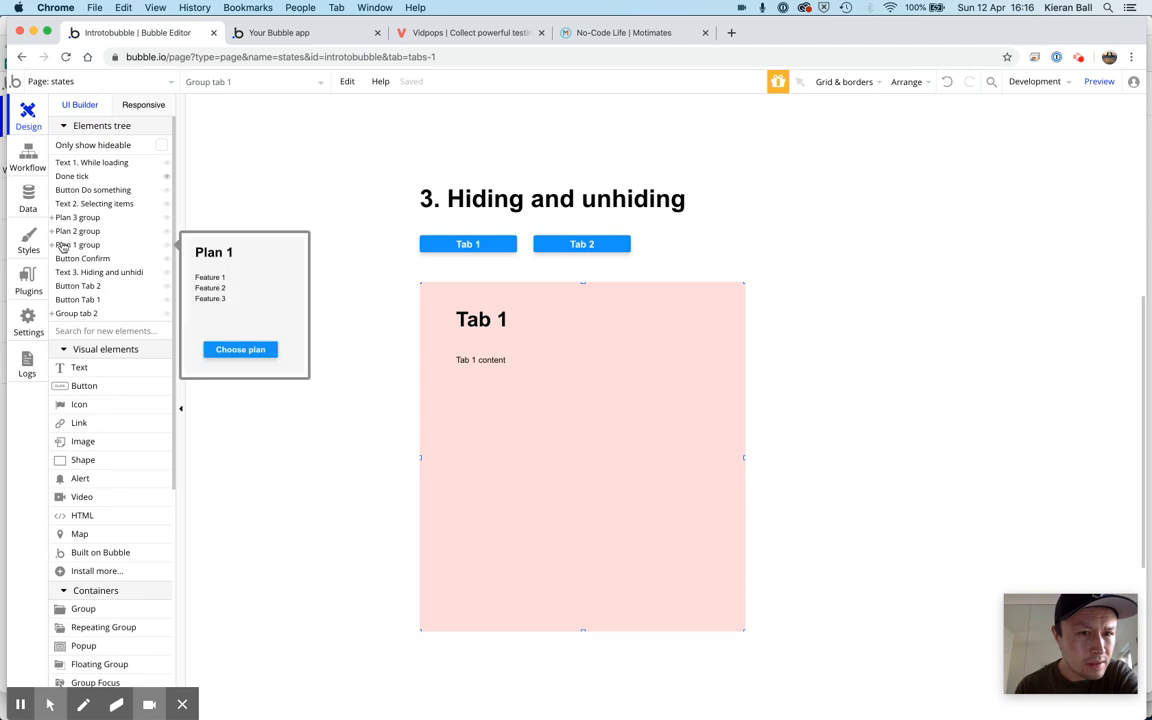
{"action": "left_click", "coordinate": [54, 316]}
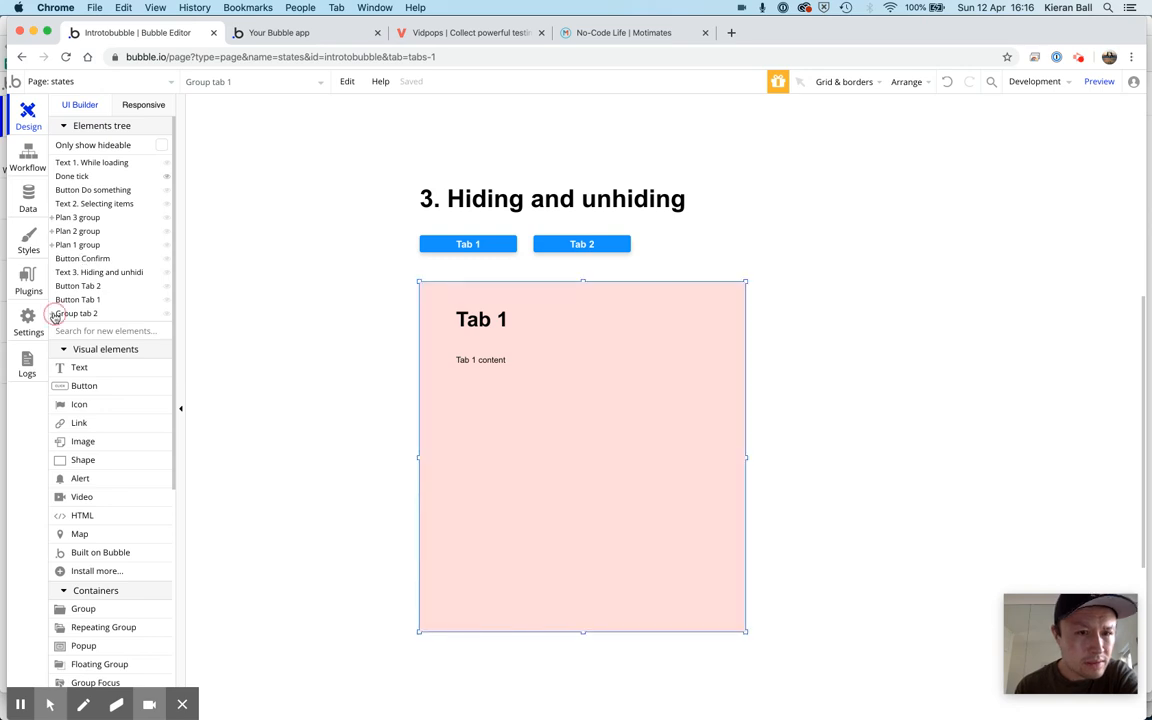
{"action": "left_click", "coordinate": [56, 314]}
{"action": "left_click", "coordinate": [52, 314]}
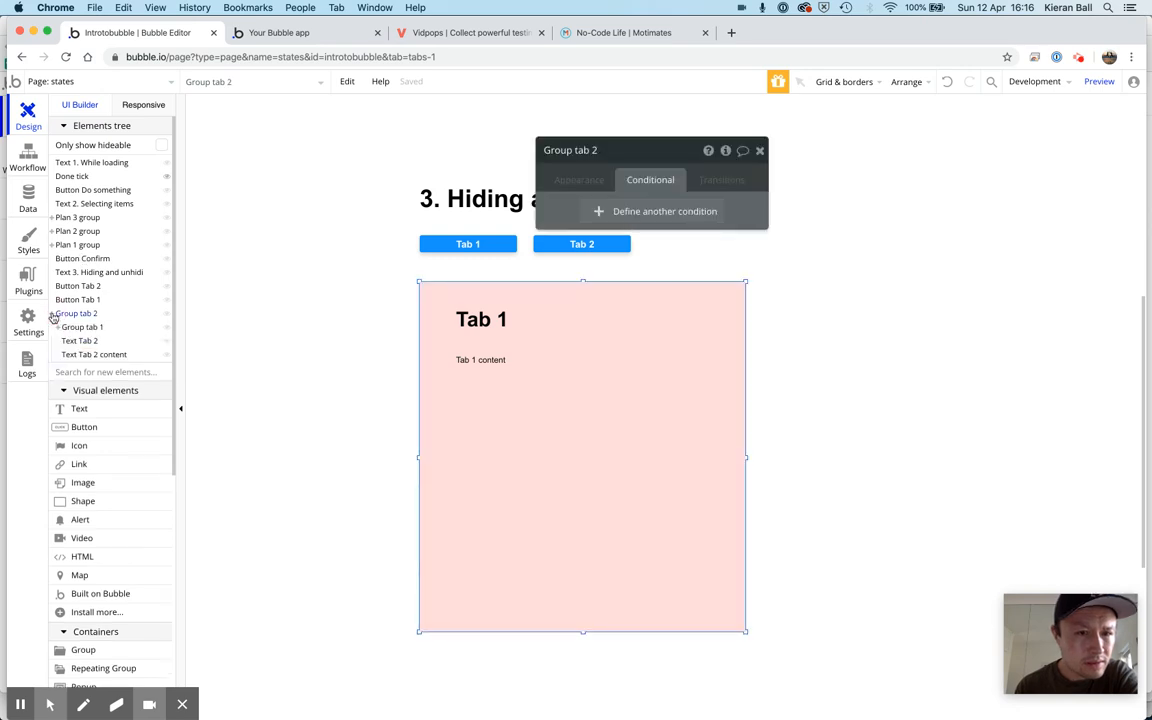
Toggle the editor visibility of Group tab 1 repeatedly to compare it with the Group tab 2 content beneath, leaving Group tab 1 shown
{"action": "left_click", "coordinate": [166, 333]}
{"action": "left_click", "coordinate": [167, 332]}
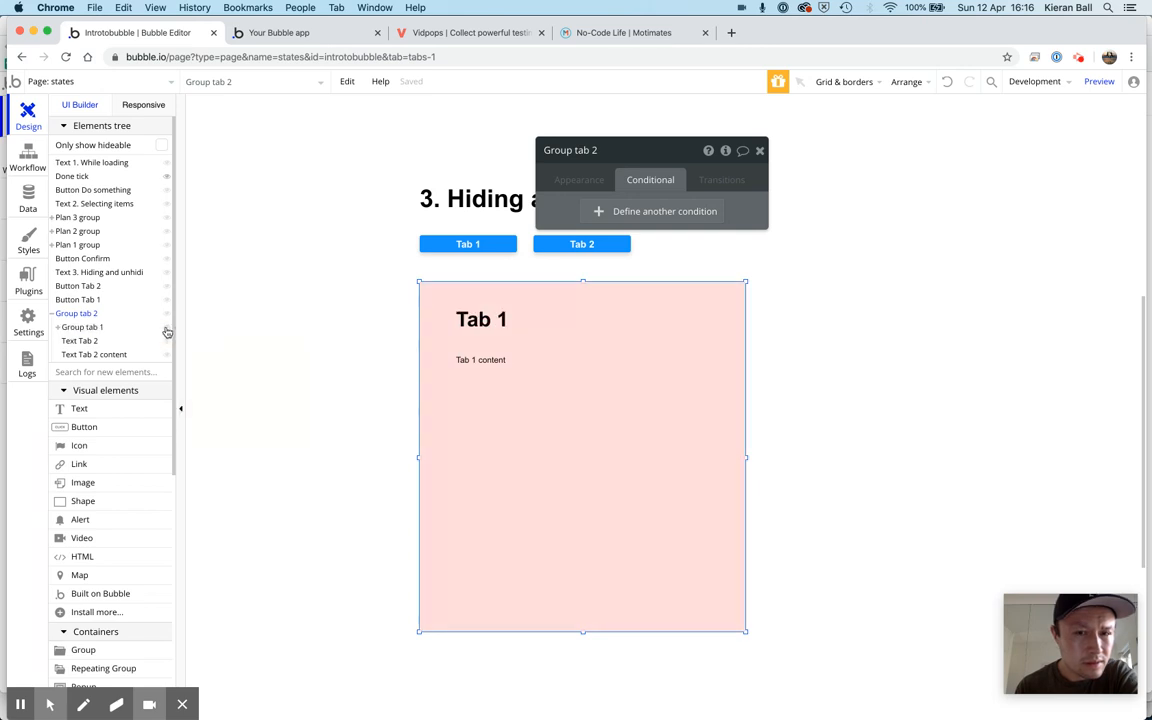
{"action": "left_click", "coordinate": [167, 332]}
{"action": "left_click", "coordinate": [167, 332]}
{"action": "left_click", "coordinate": [167, 332]}
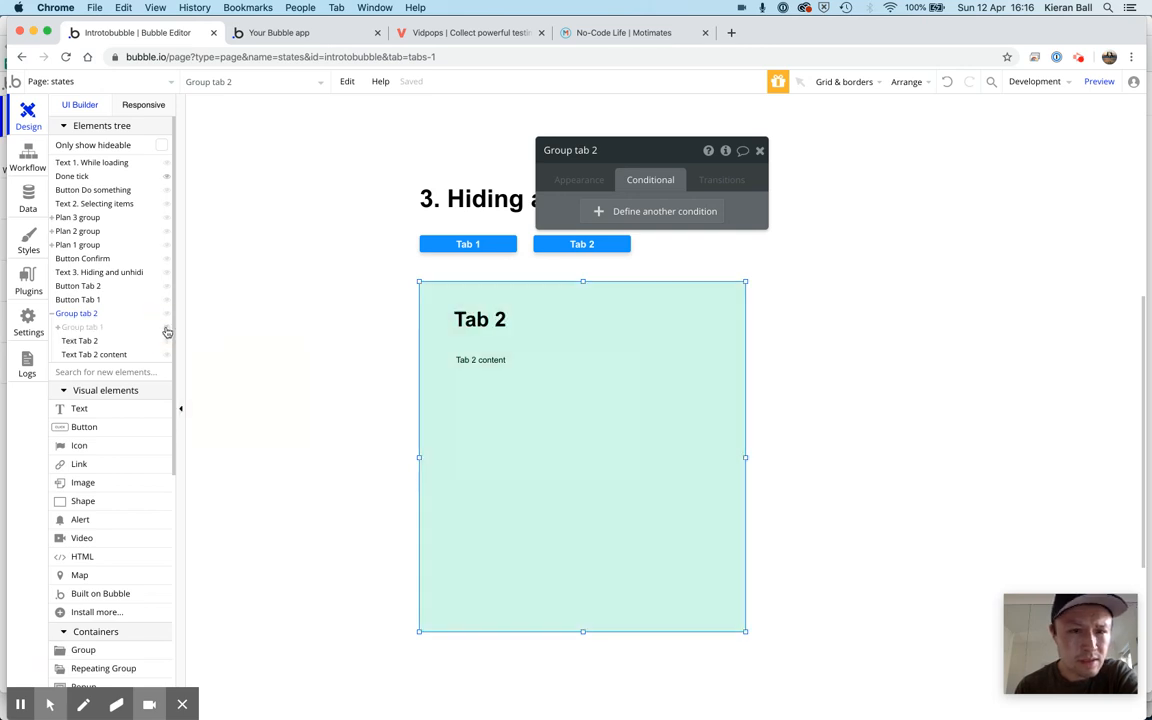
{"action": "left_click", "coordinate": [166, 330]}
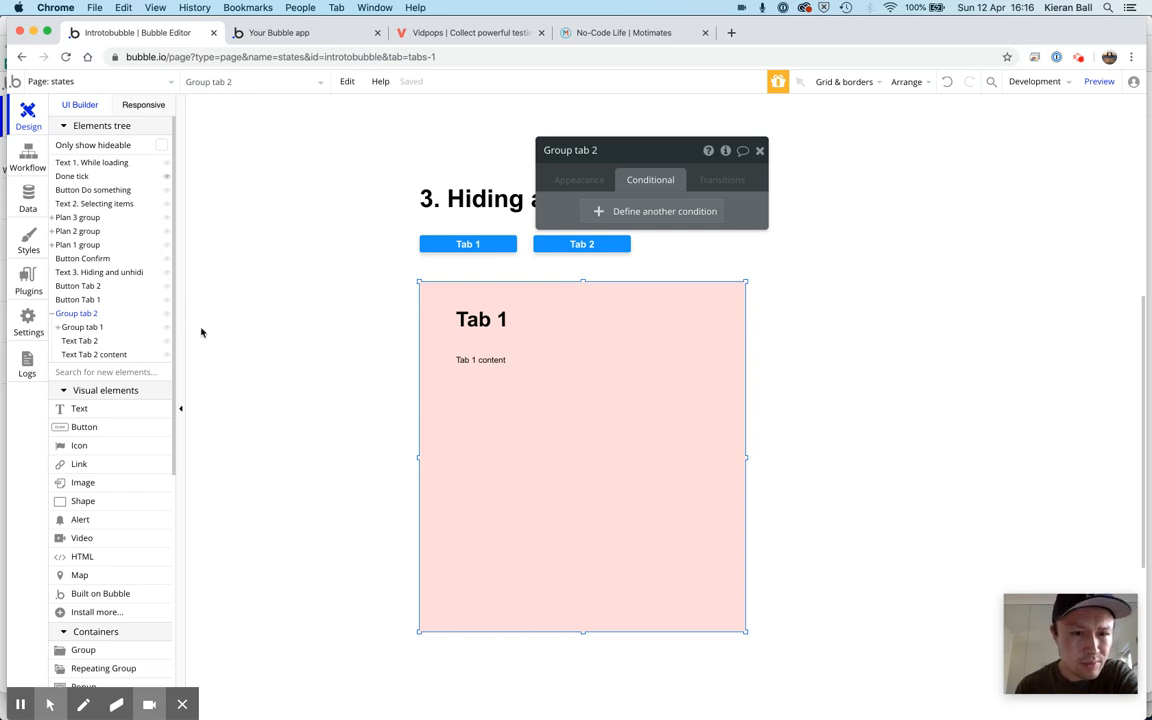
{"action": "left_click", "coordinate": [167, 332]}
{"action": "left_click", "coordinate": [167, 332]}
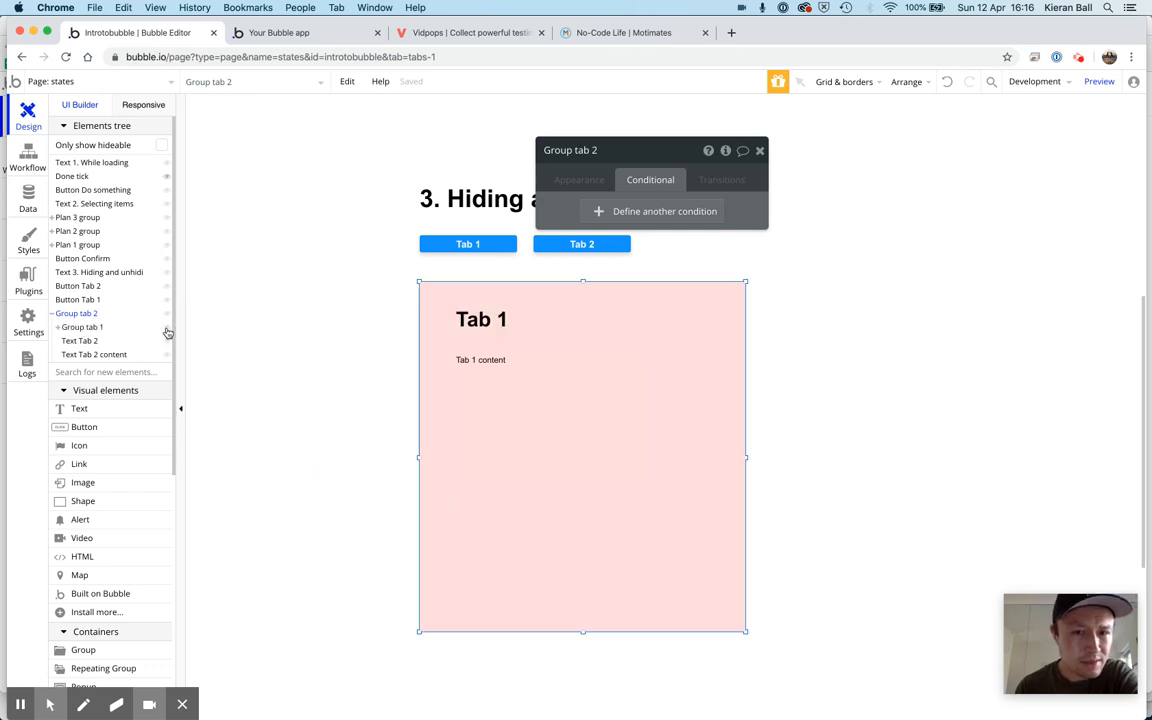
{"action": "left_click", "coordinate": [167, 332]}
{"action": "left_click", "coordinate": [167, 332]}
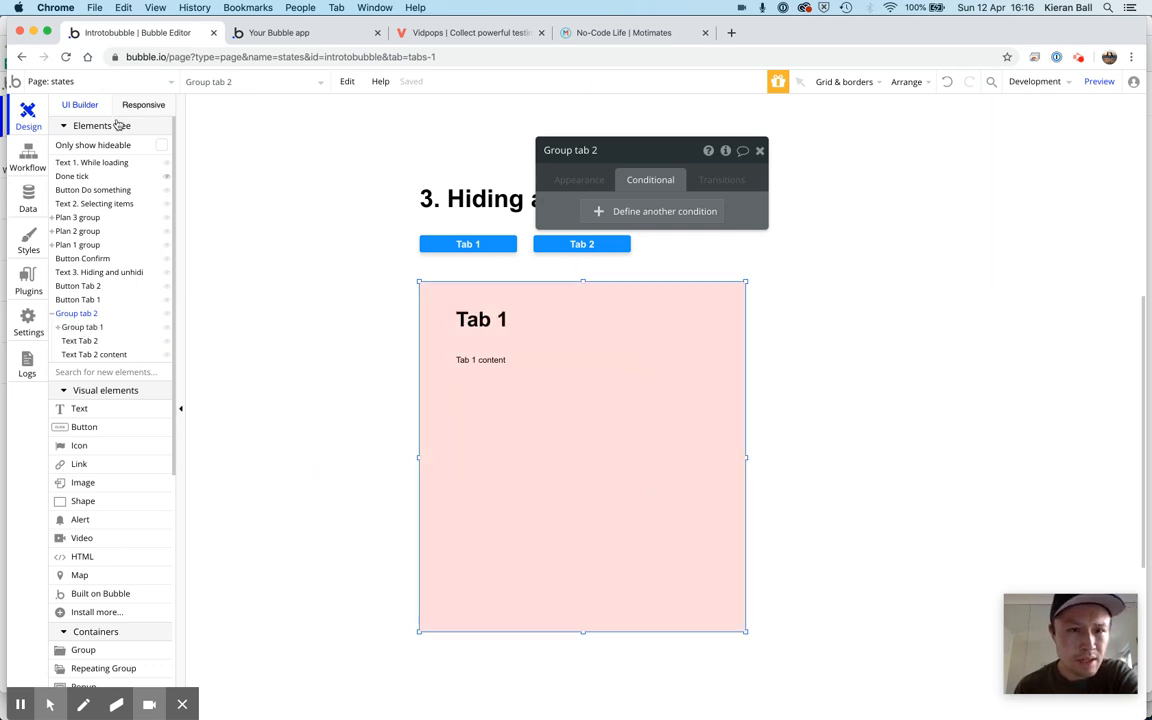
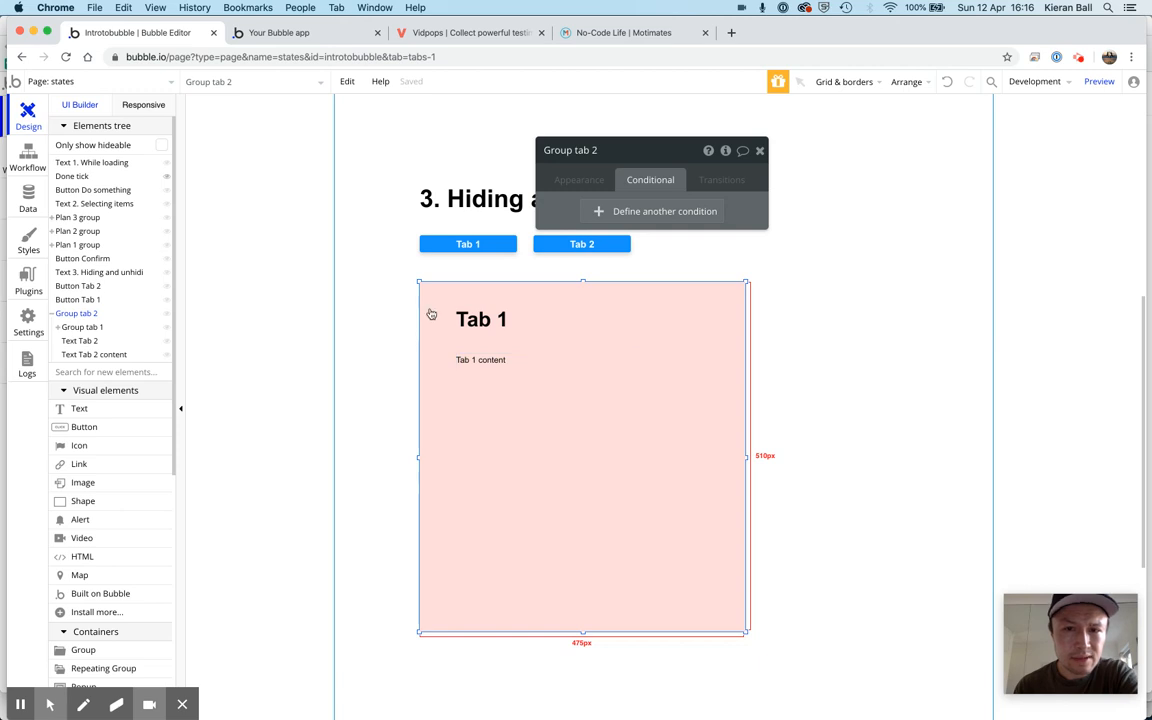
Hide Group tab 1 in the editor to view the Tab 2 content beneath, and show it again
{"action": "left_click", "coordinate": [166, 327]}
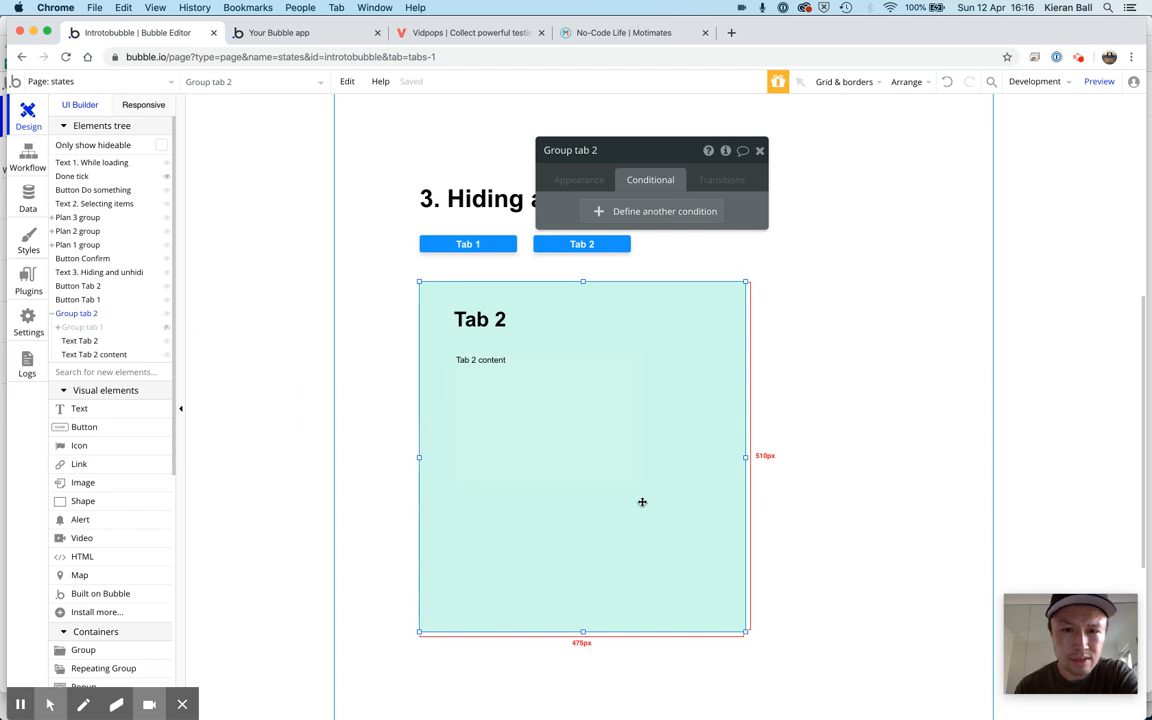
{"action": "left_click", "coordinate": [168, 329]}
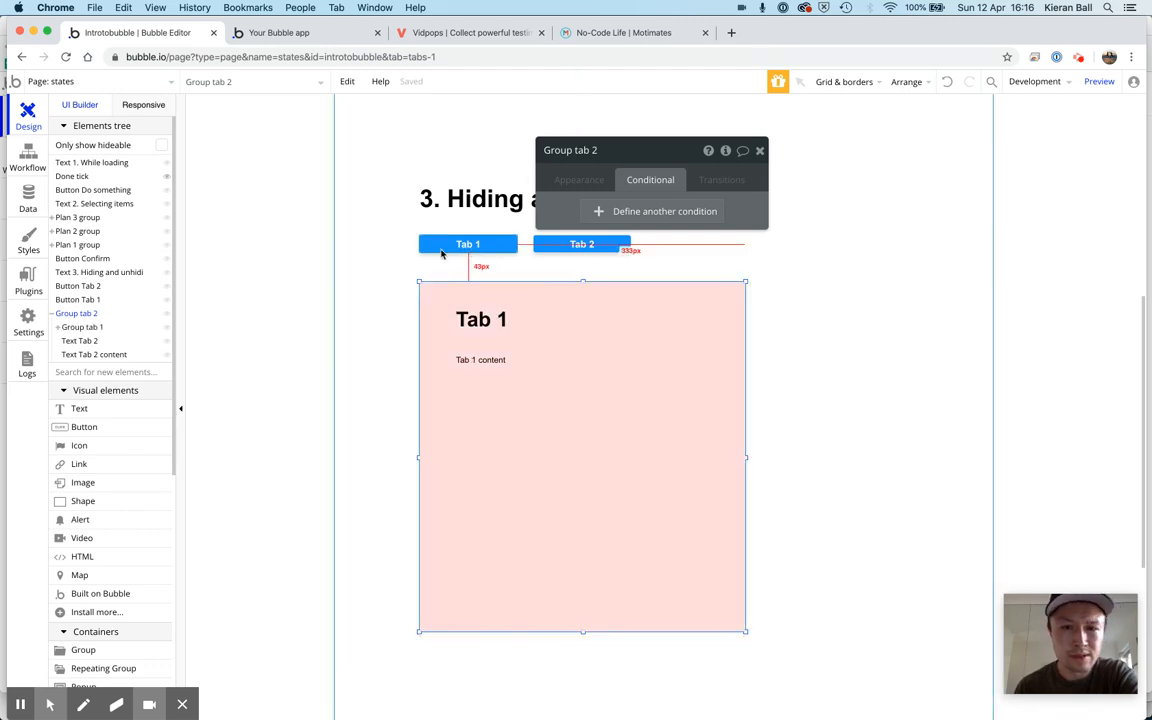
Create a custom state named selectedTab of type text on the states page
{"action": "left_click", "coordinate": [244, 369]}
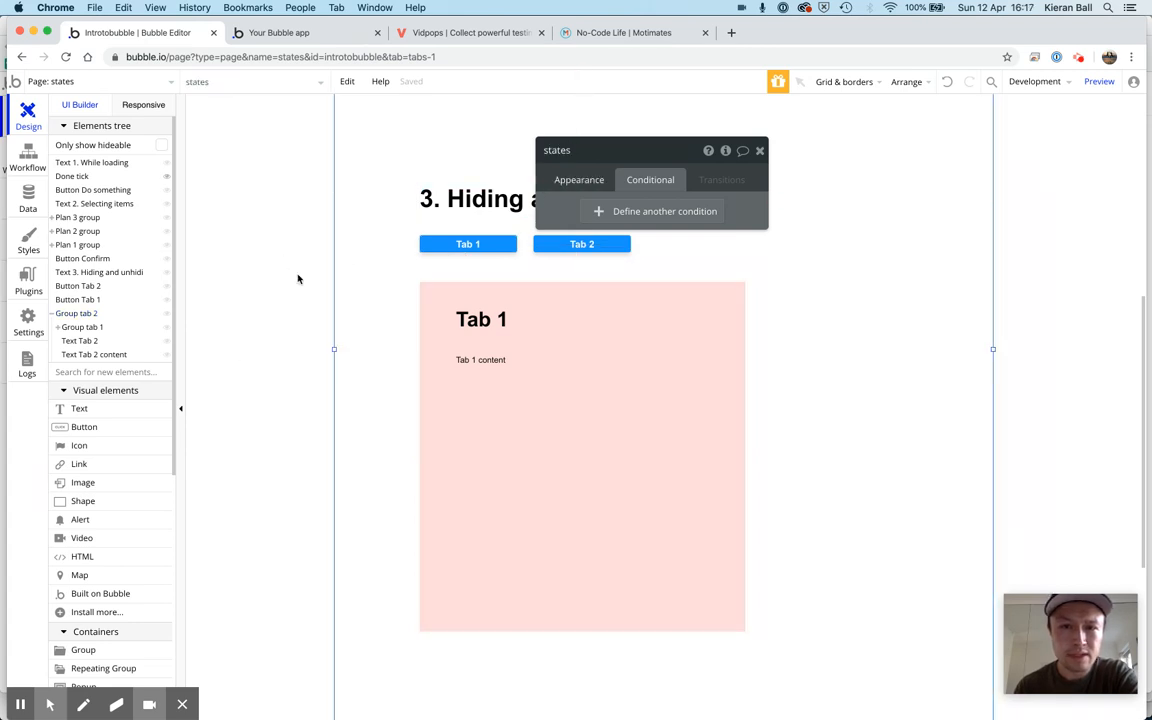
{"action": "left_click", "coordinate": [727, 151]}
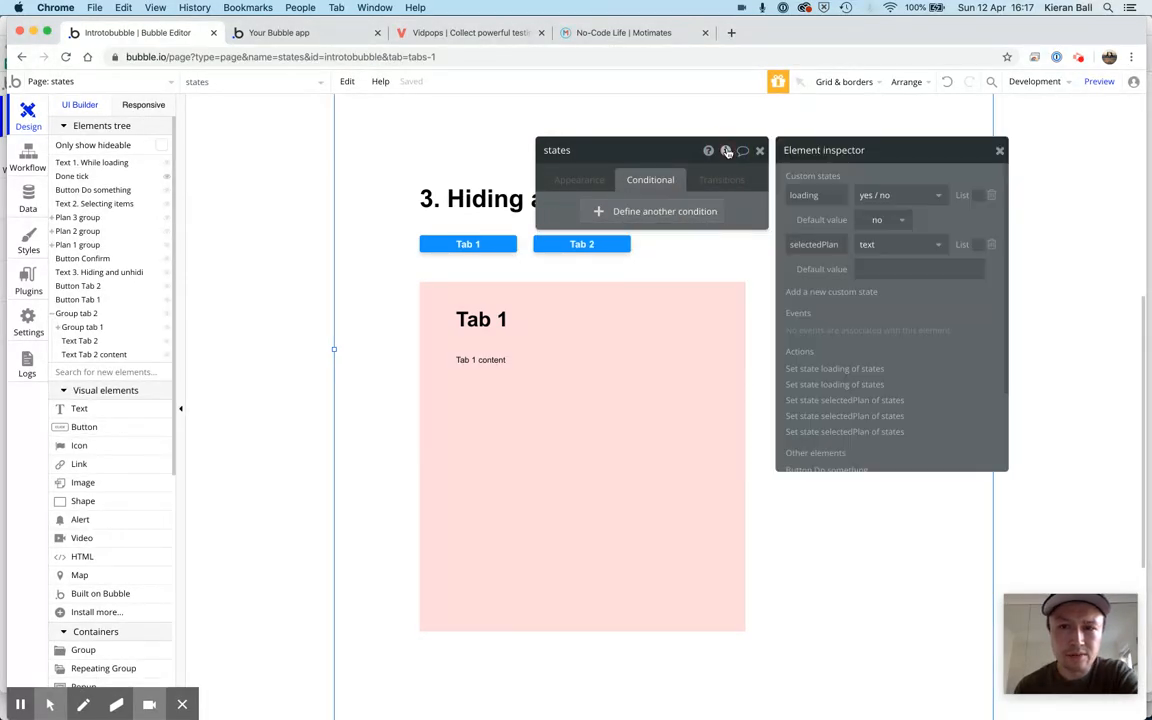
{"action": "left_click", "coordinate": [881, 270]}
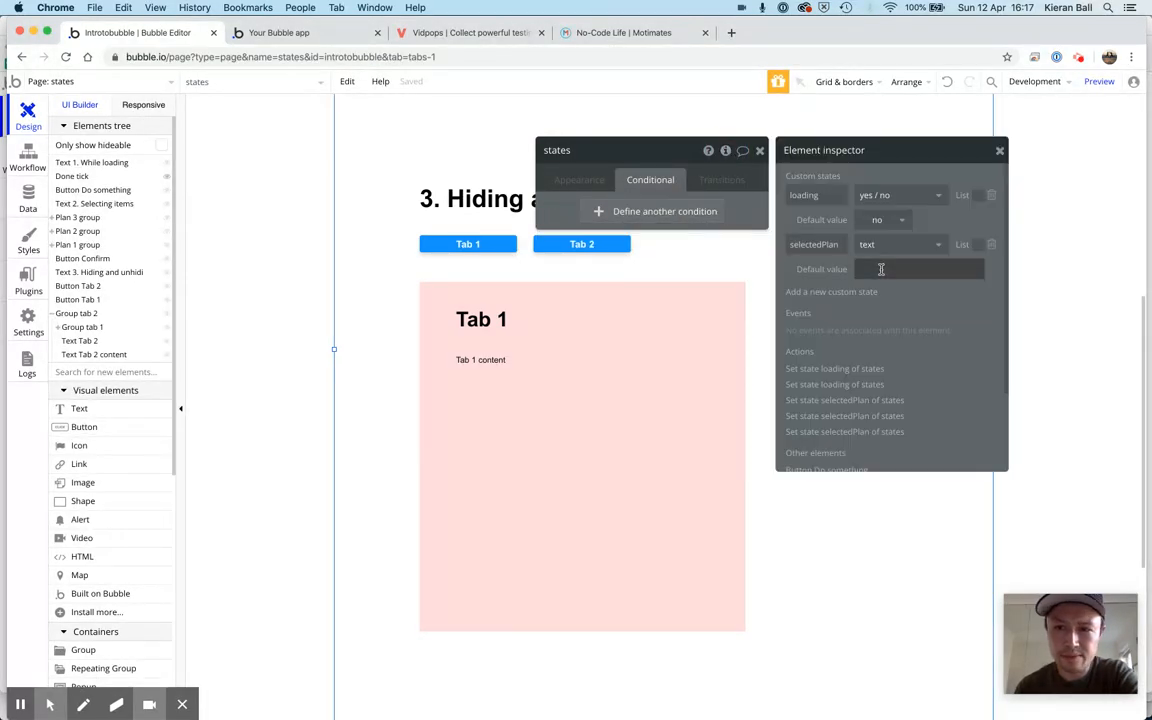
{"action": "left_click", "coordinate": [843, 292]}
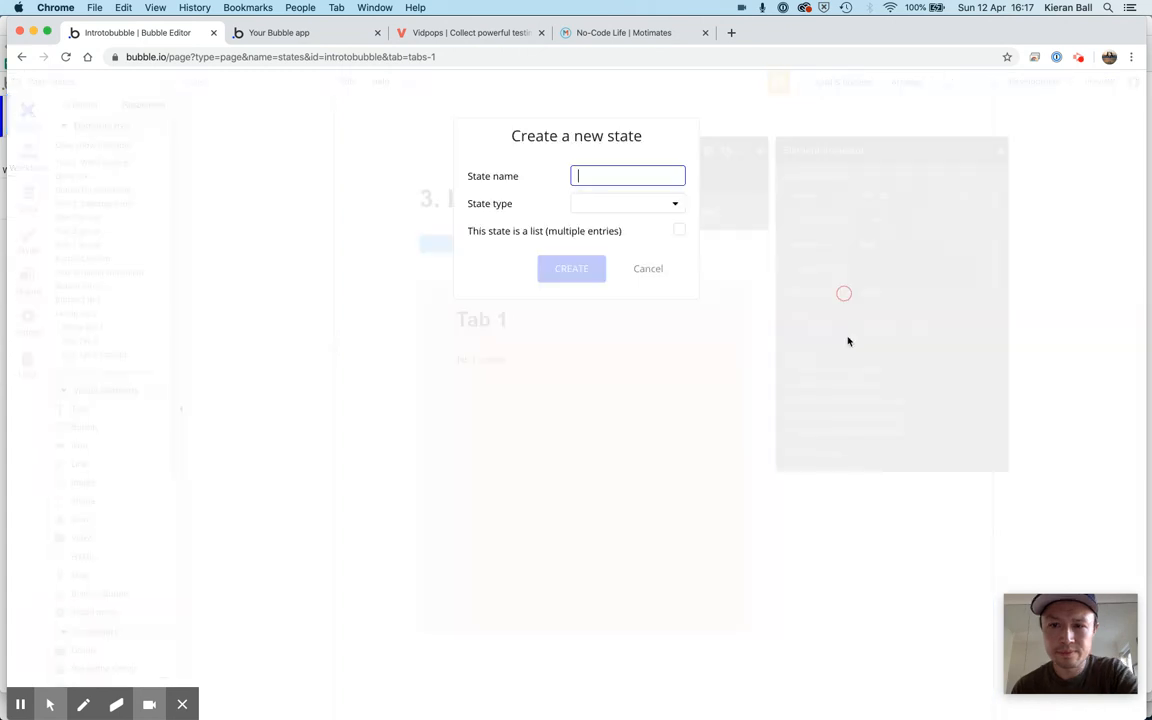
{"action": "type", "text": "selectedTab"}
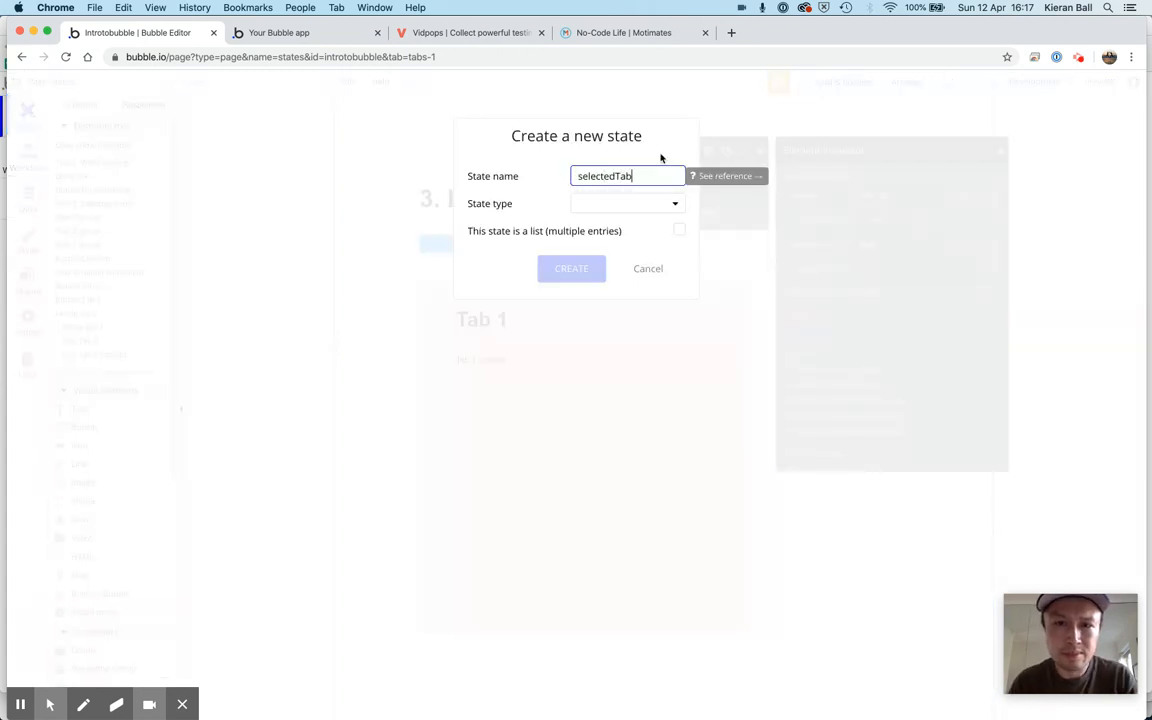
{"action": "left_click", "coordinate": [643, 205]}
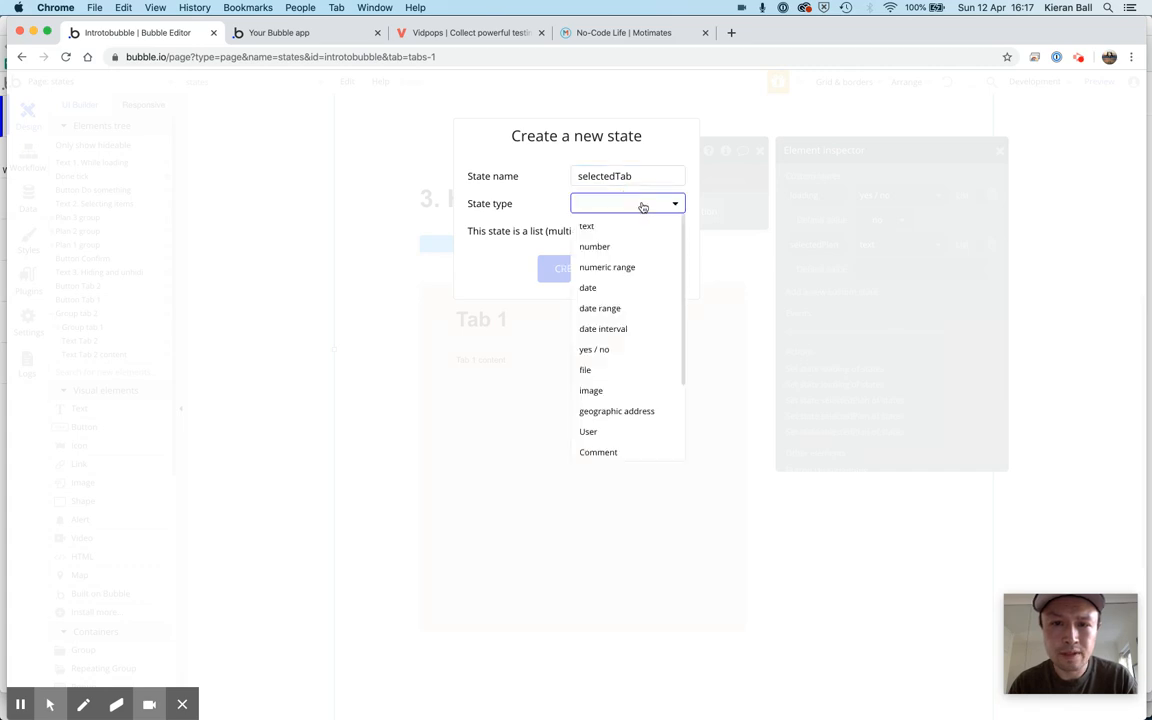
{"action": "left_click", "coordinate": [625, 224]}
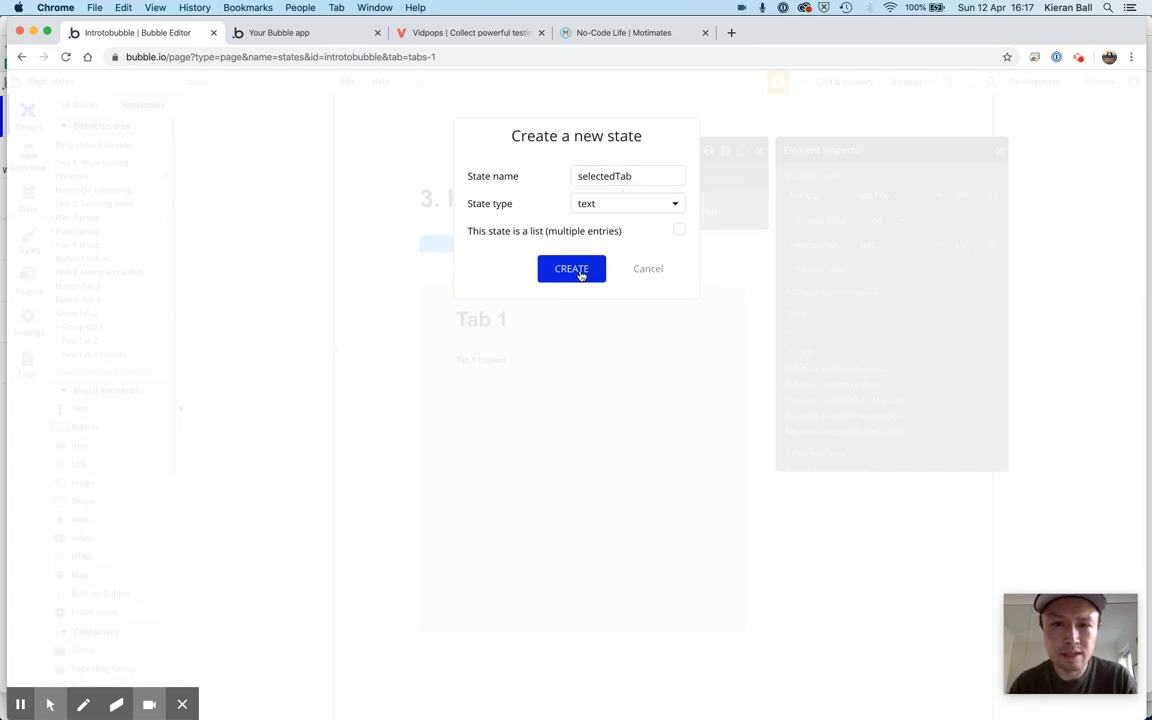
{"action": "left_click", "coordinate": [573, 270]}
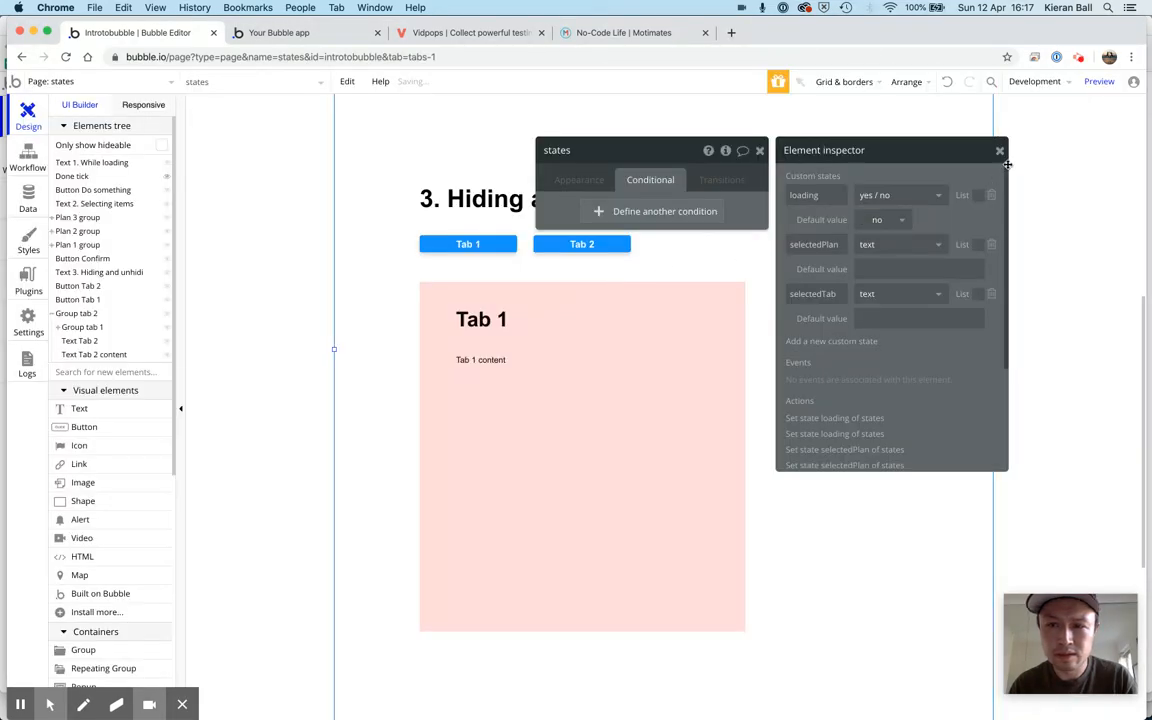
Set the default value of the selectedTab state to tab1 and close the page's inspector and properties
{"action": "left_click", "coordinate": [908, 317]}
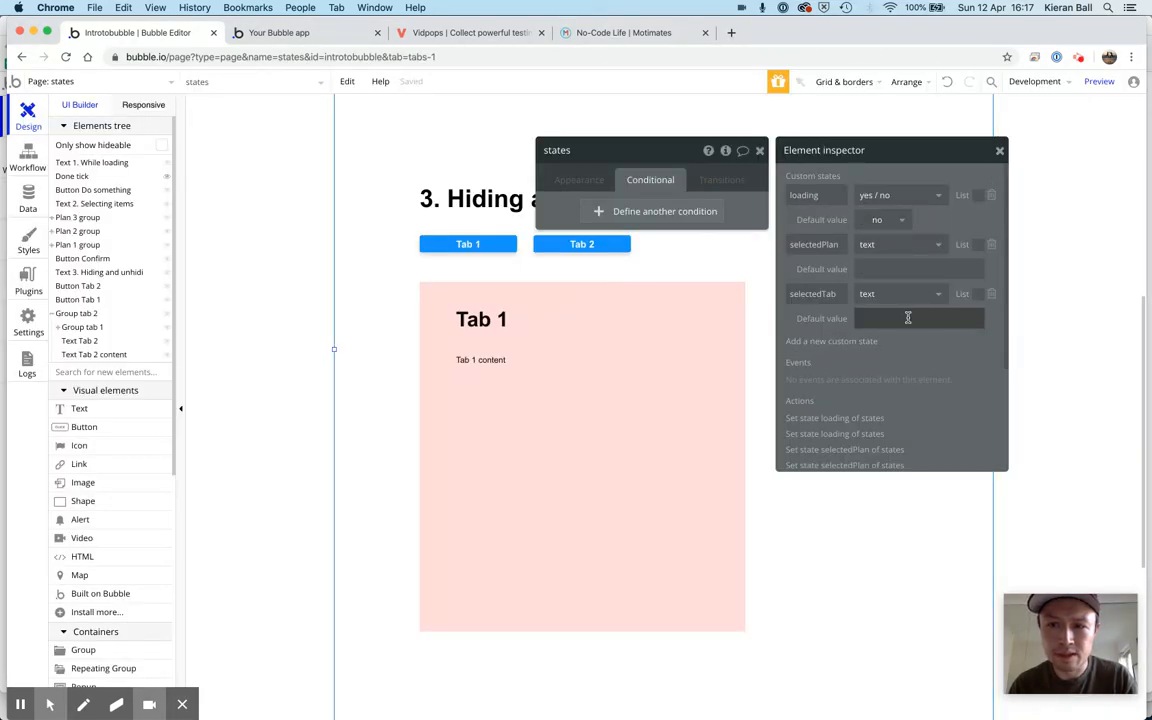
{"action": "type", "text": "tab1"}
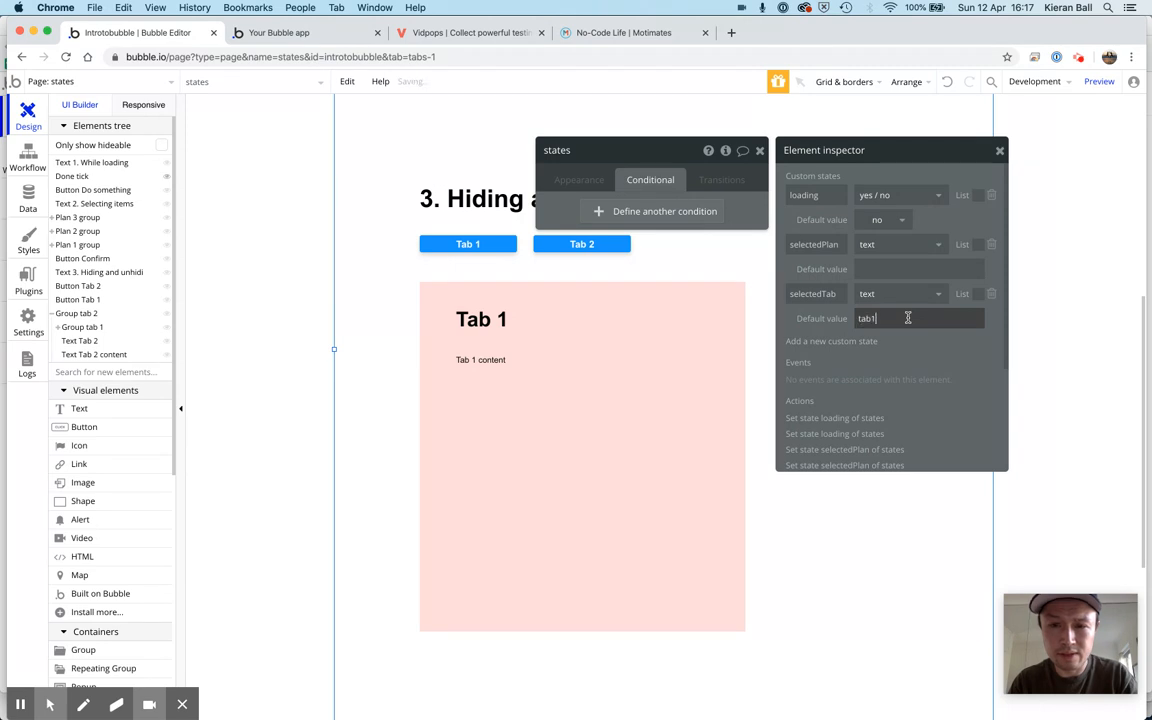
{"action": "left_click", "coordinate": [947, 341]}
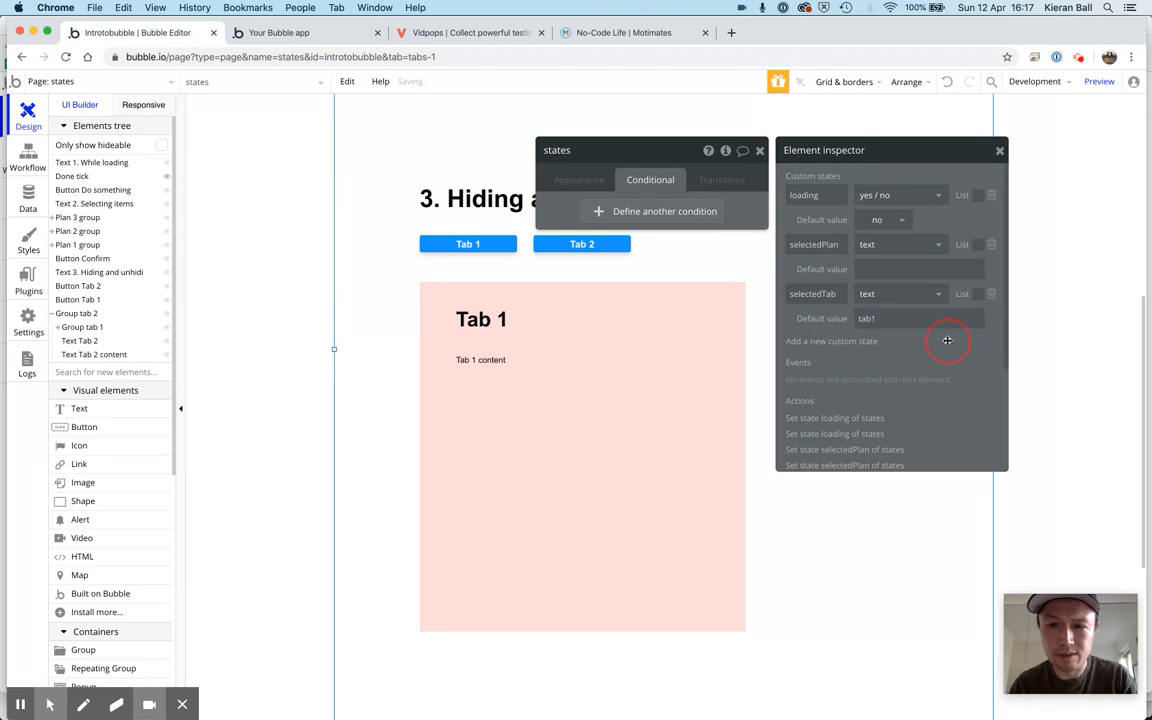
{"action": "left_click", "coordinate": [1001, 150]}
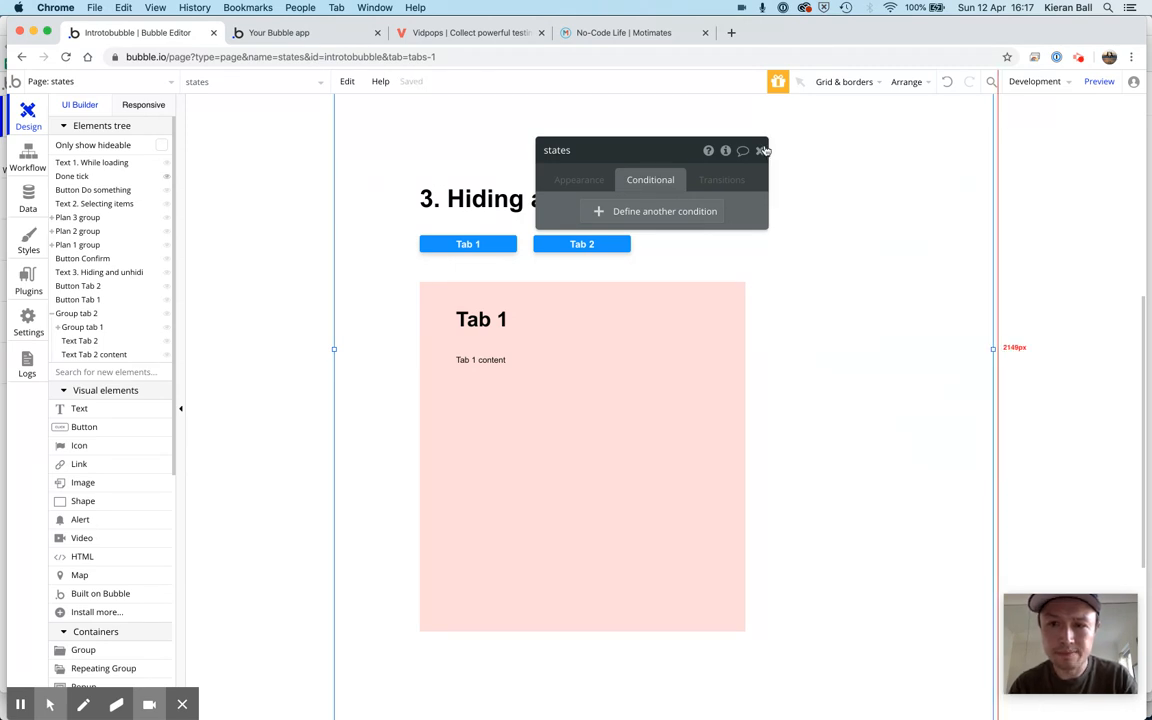
{"action": "left_click", "coordinate": [760, 151]}
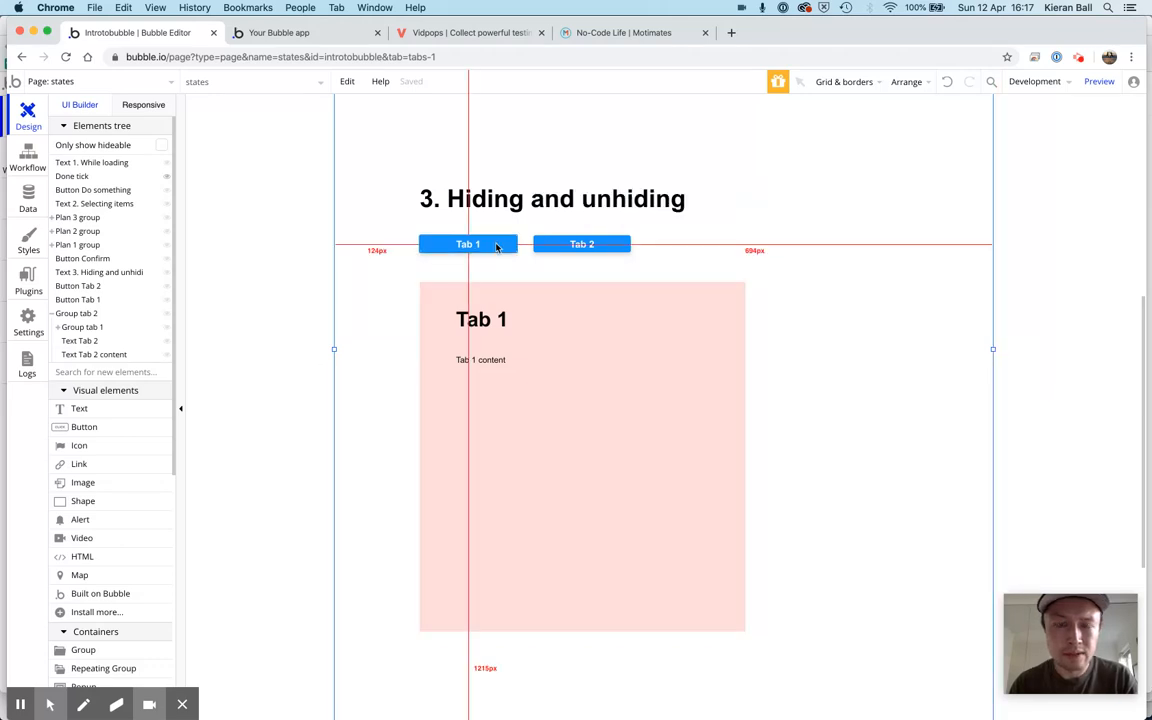
Make Group tab 1 not visible on page load and close its properties
{"action": "left_click", "coordinate": [445, 291]}
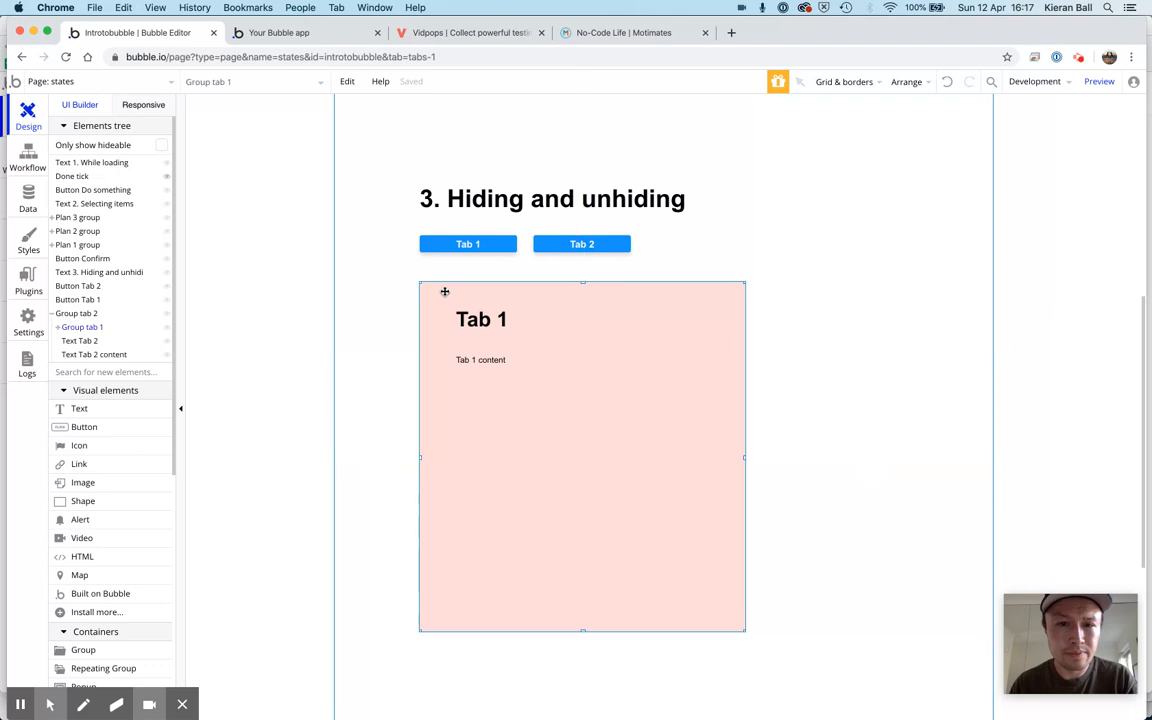
{"action": "double_click", "coordinate": [430, 297]}
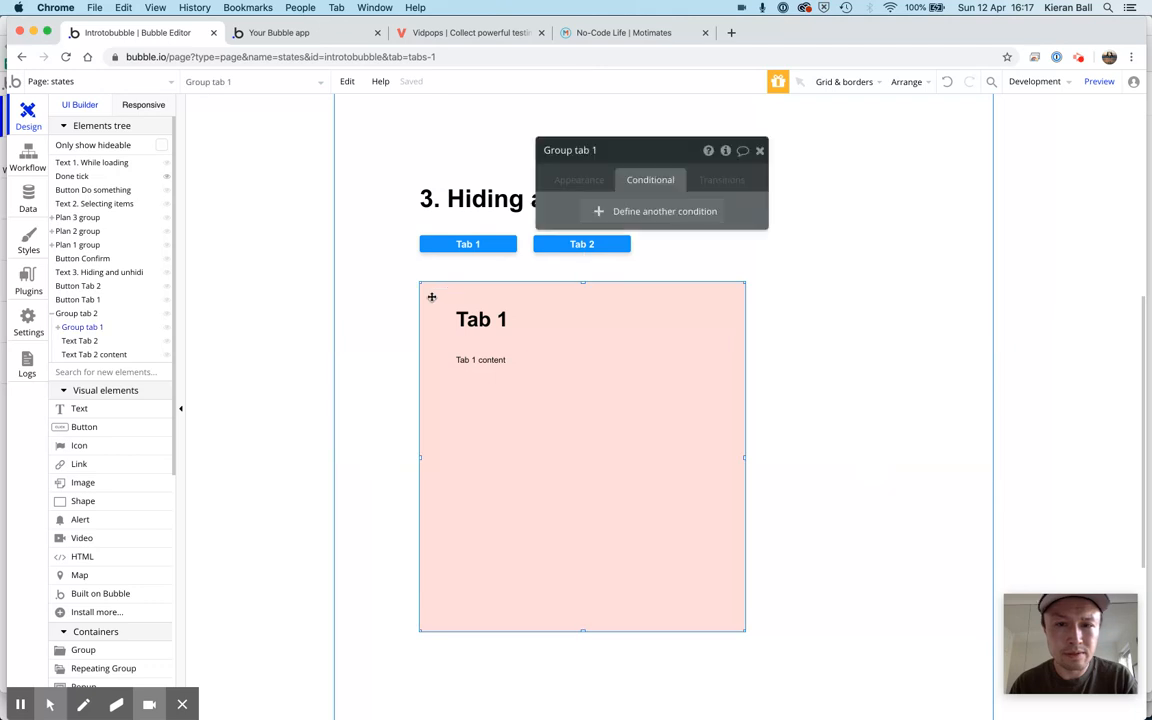
{"action": "left_click", "coordinate": [579, 181]}
{"action": "scroll", "coordinate": [602, 467], "scroll_direction": "down", "scroll_amount": 3}
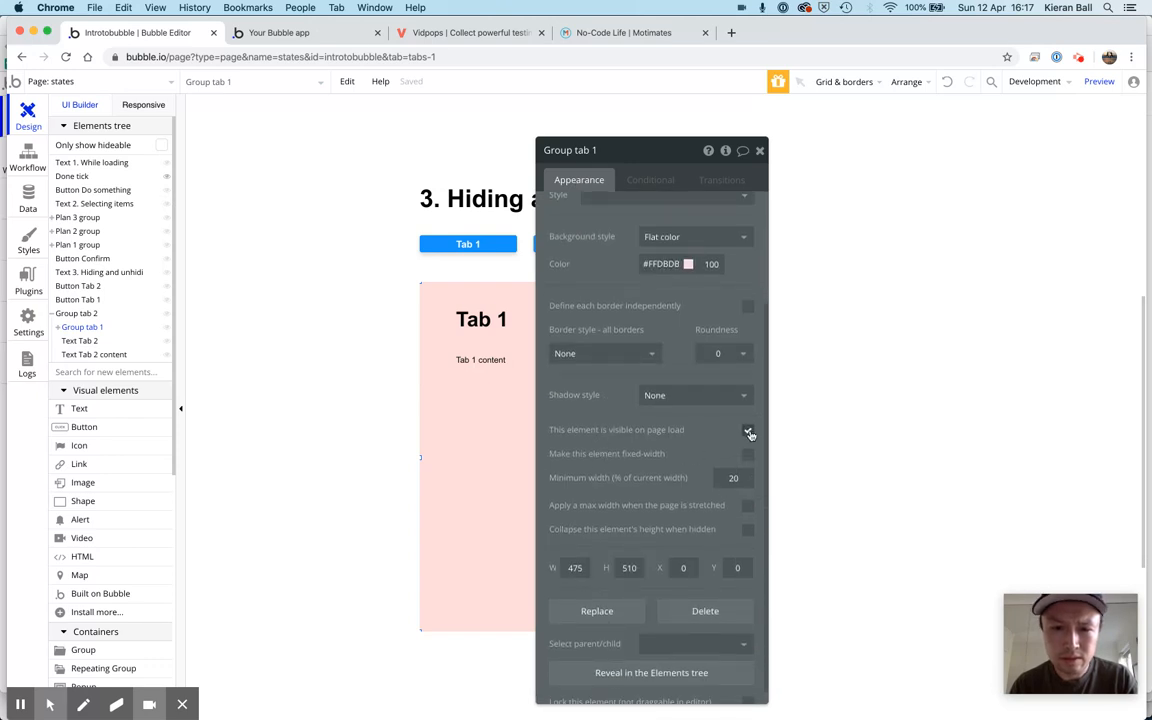
{"action": "left_click", "coordinate": [749, 432]}
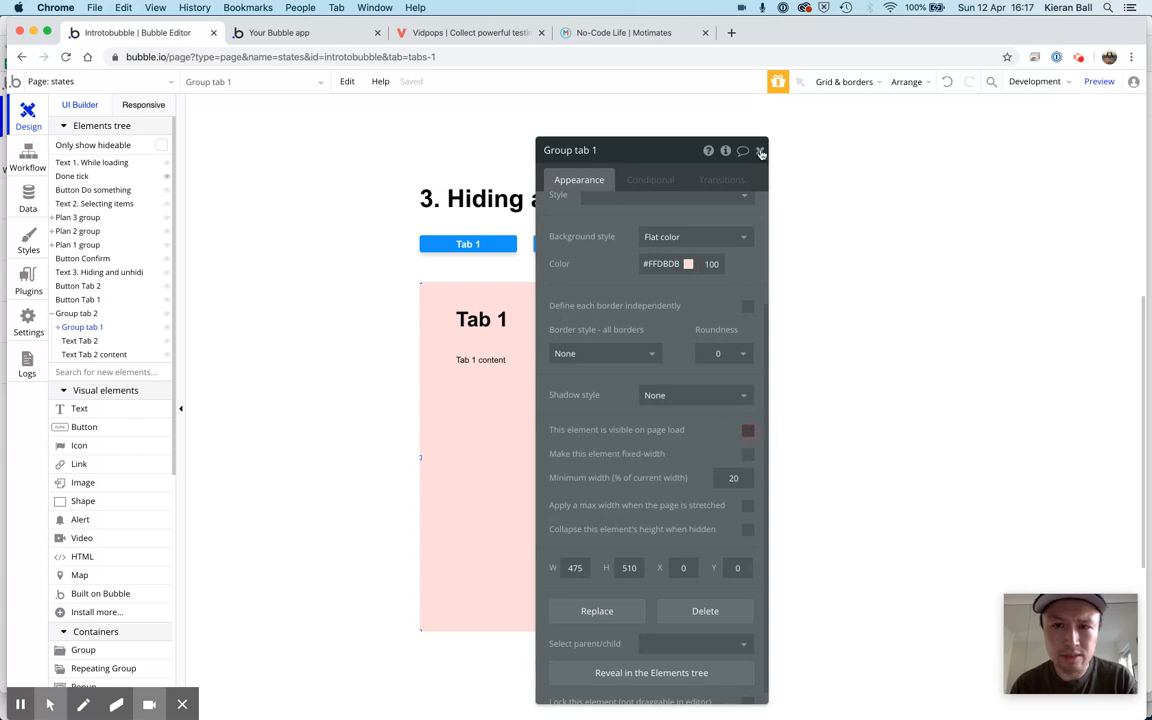
{"action": "left_click", "coordinate": [758, 151]}
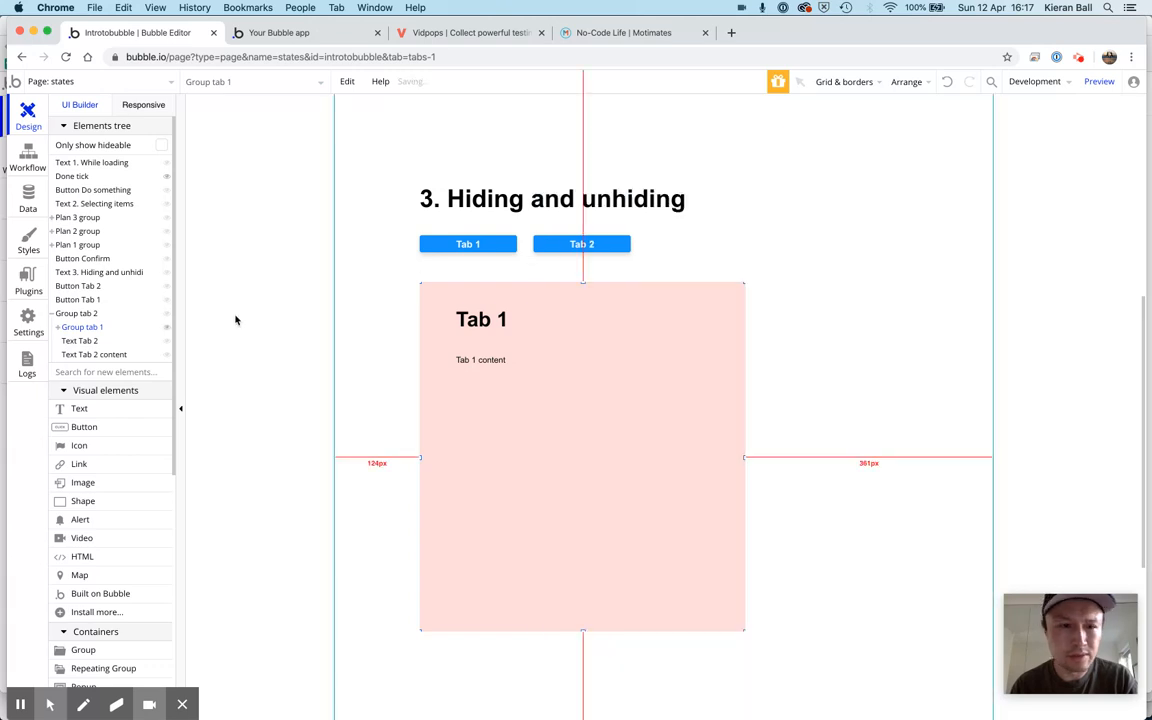
Hide Group tab 1 in the editor to reach Group tab 2, and make Group tab 2 not visible on page load
{"action": "left_click", "coordinate": [166, 328]}
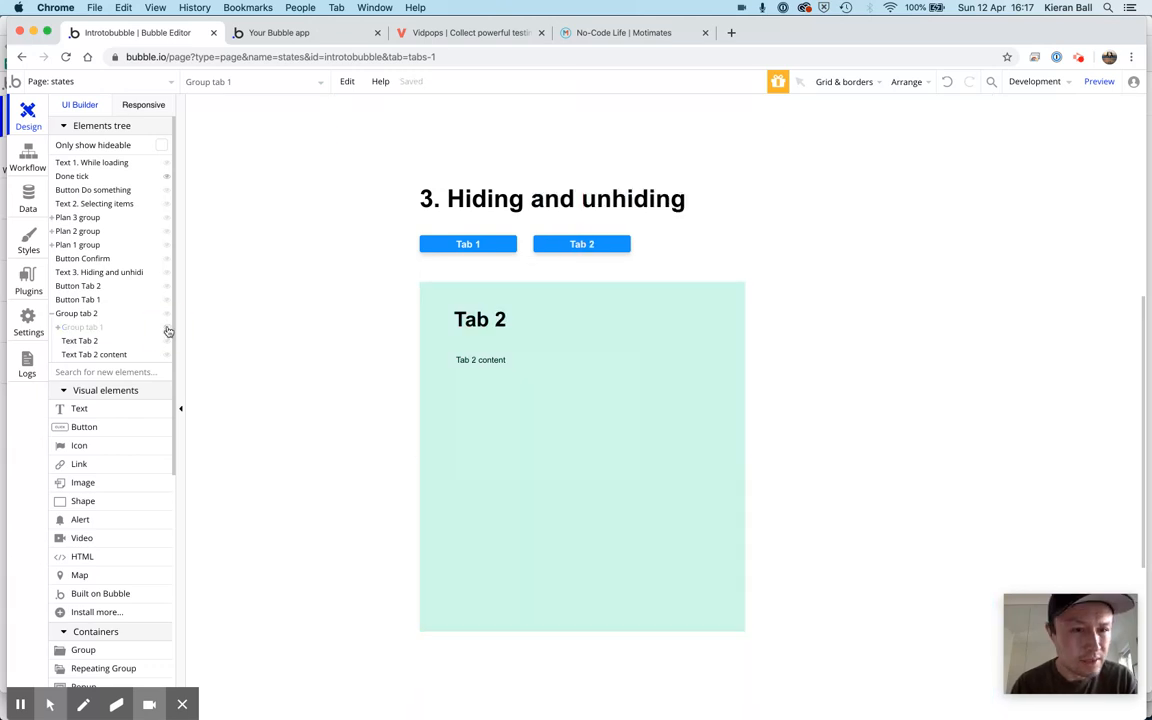
{"action": "left_click", "coordinate": [426, 298]}
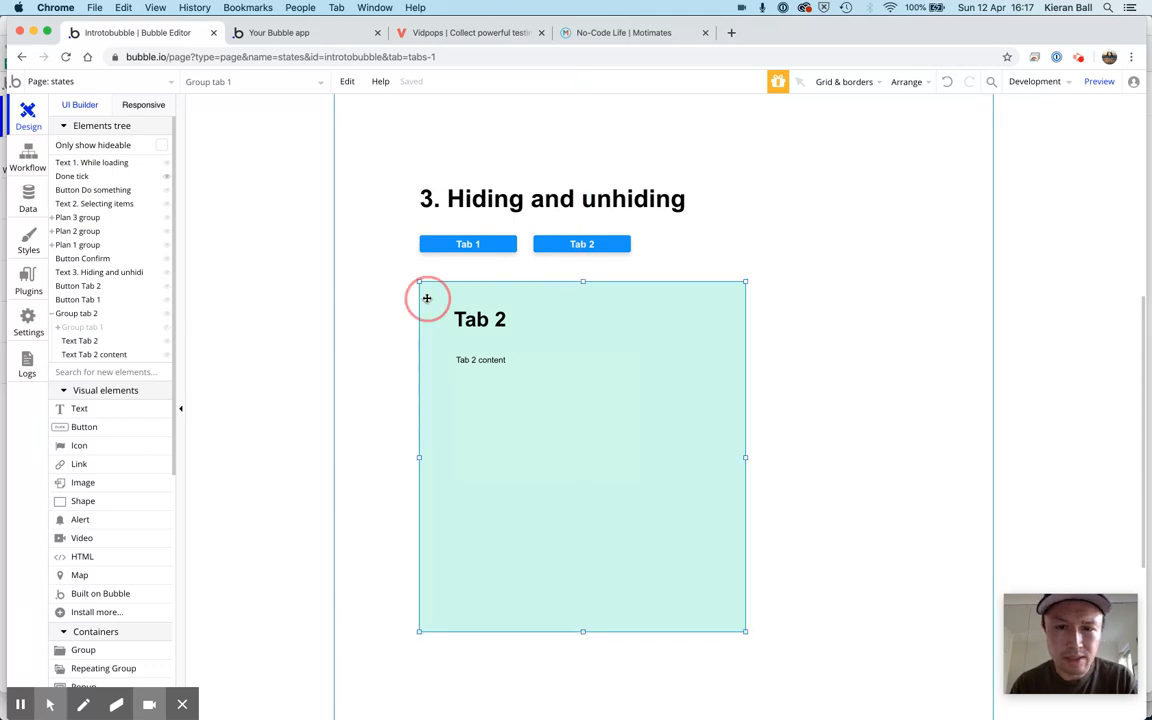
{"action": "double_click", "coordinate": [426, 298]}
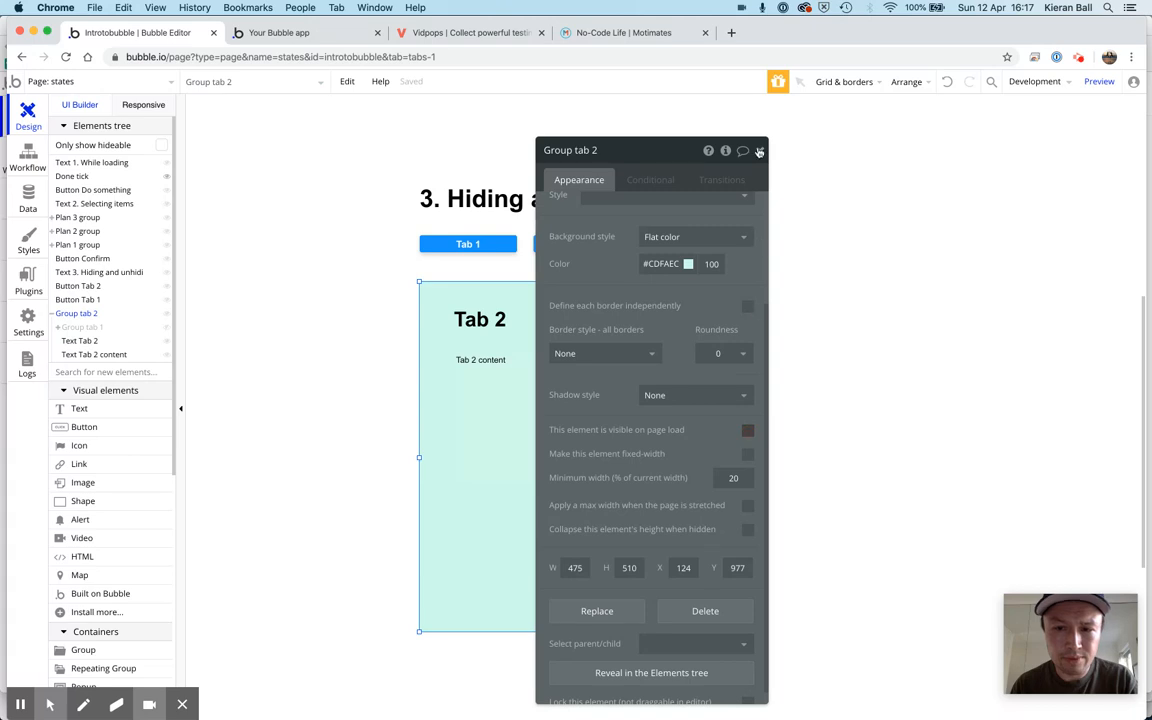
Define a condition on Group tab 2 for when states's selectedTab is tab2
{"action": "left_click", "coordinate": [650, 182]}
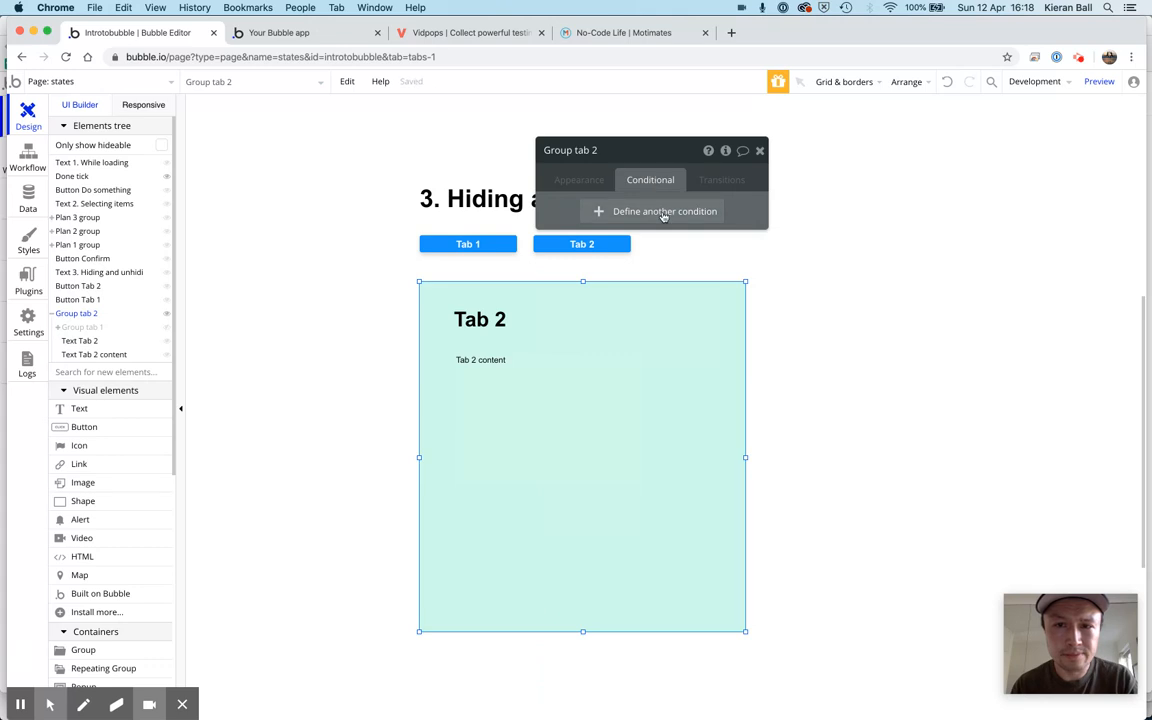
{"action": "left_click", "coordinate": [663, 213]}
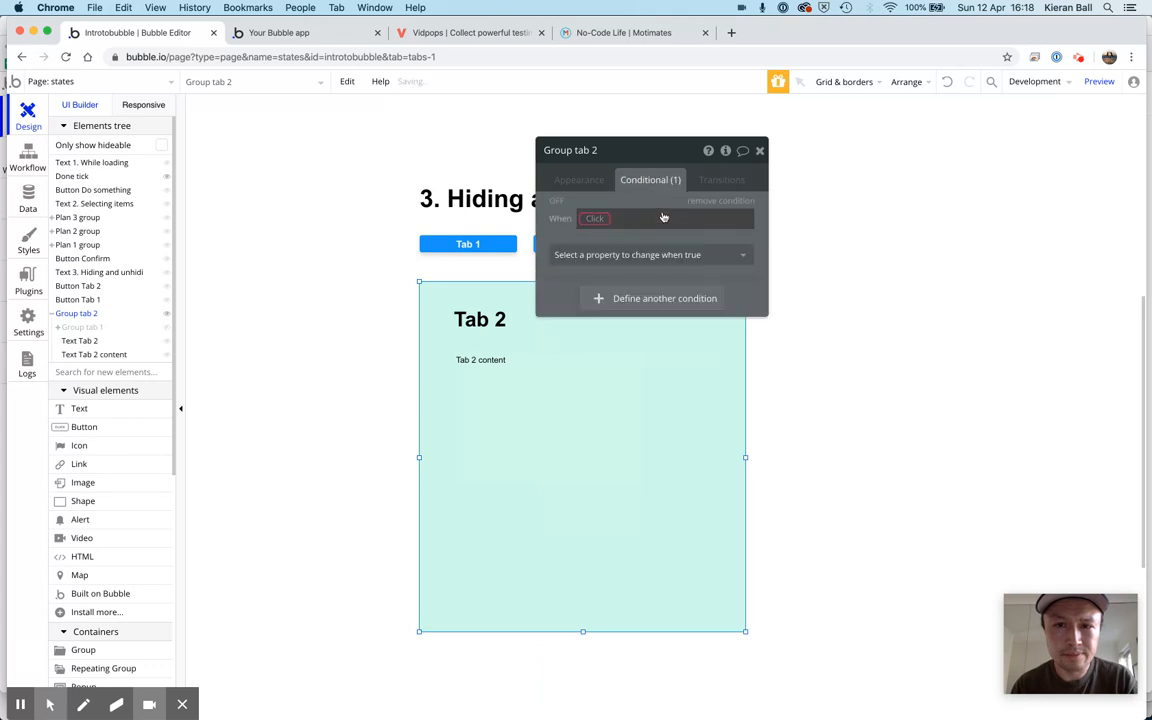
{"action": "left_click", "coordinate": [596, 222]}
{"action": "type", "text": "states"}
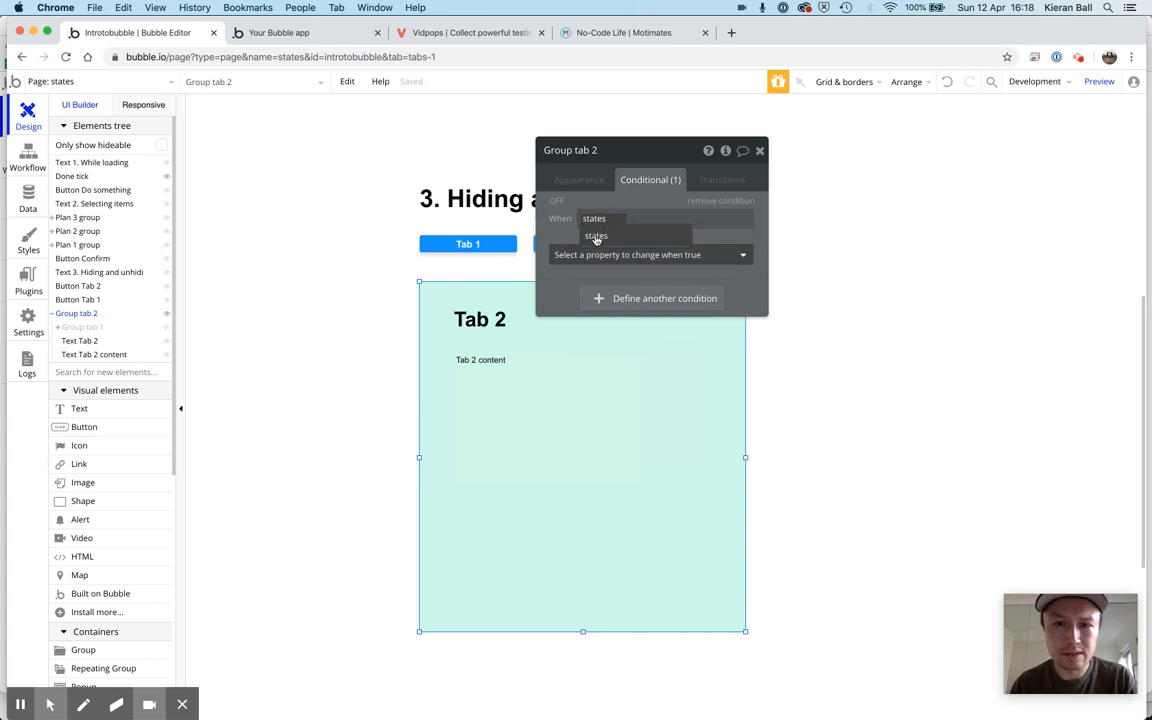
{"action": "left_click", "coordinate": [596, 237]}
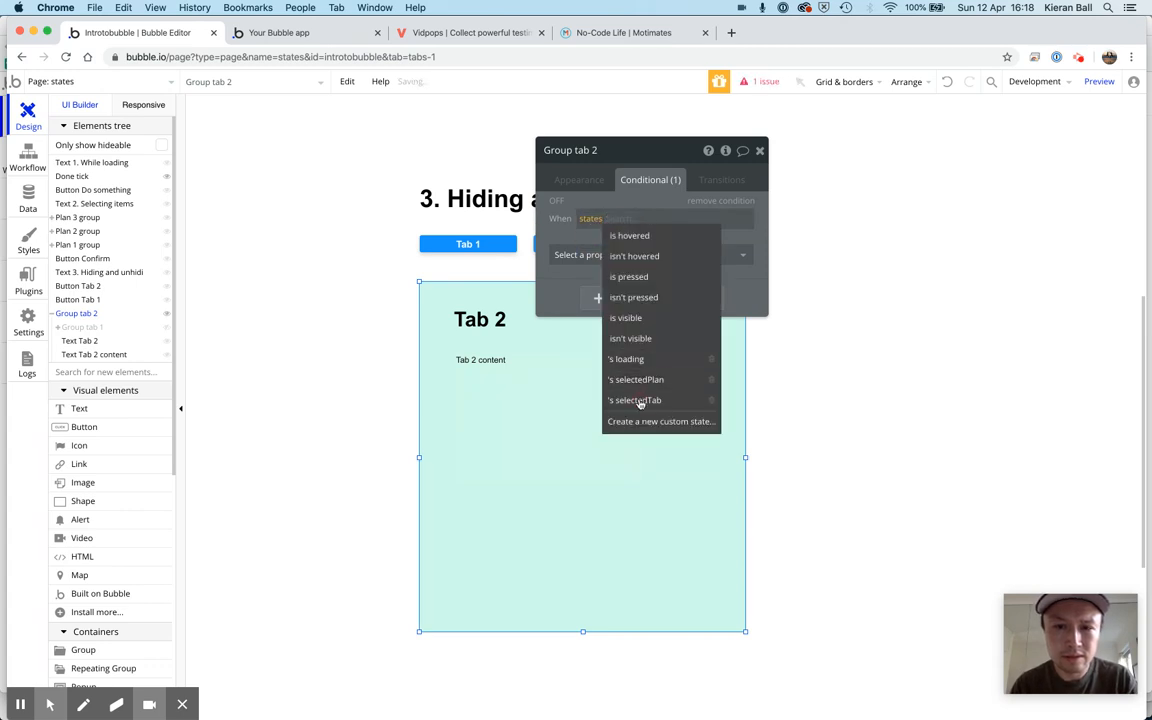
{"action": "left_click", "coordinate": [661, 221]}
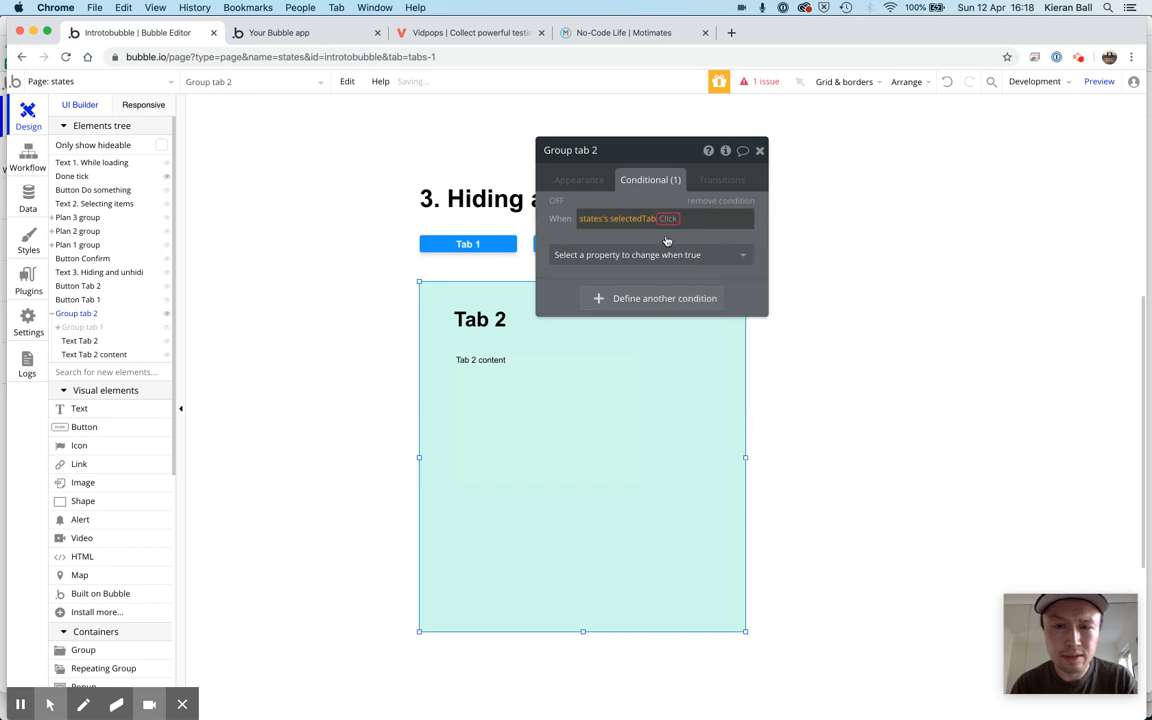
{"action": "left_click", "coordinate": [667, 223]}
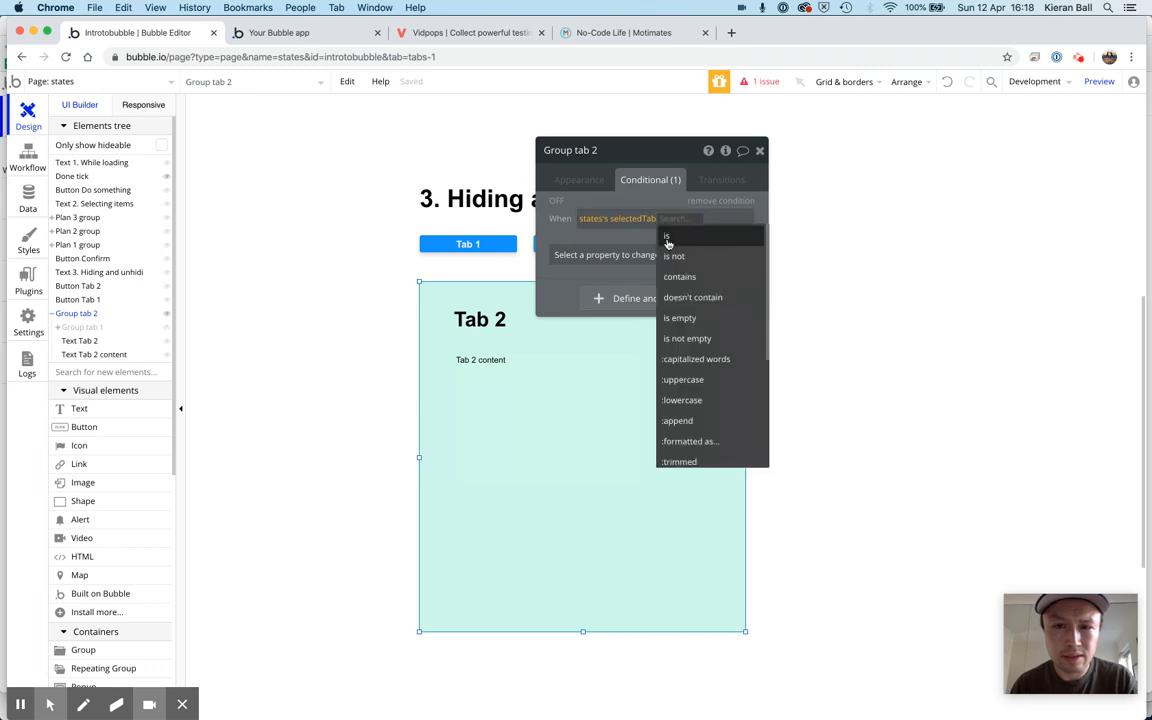
{"action": "left_click", "coordinate": [668, 239]}
{"action": "left_click", "coordinate": [686, 221]}
{"action": "type", "text": "tab2"}
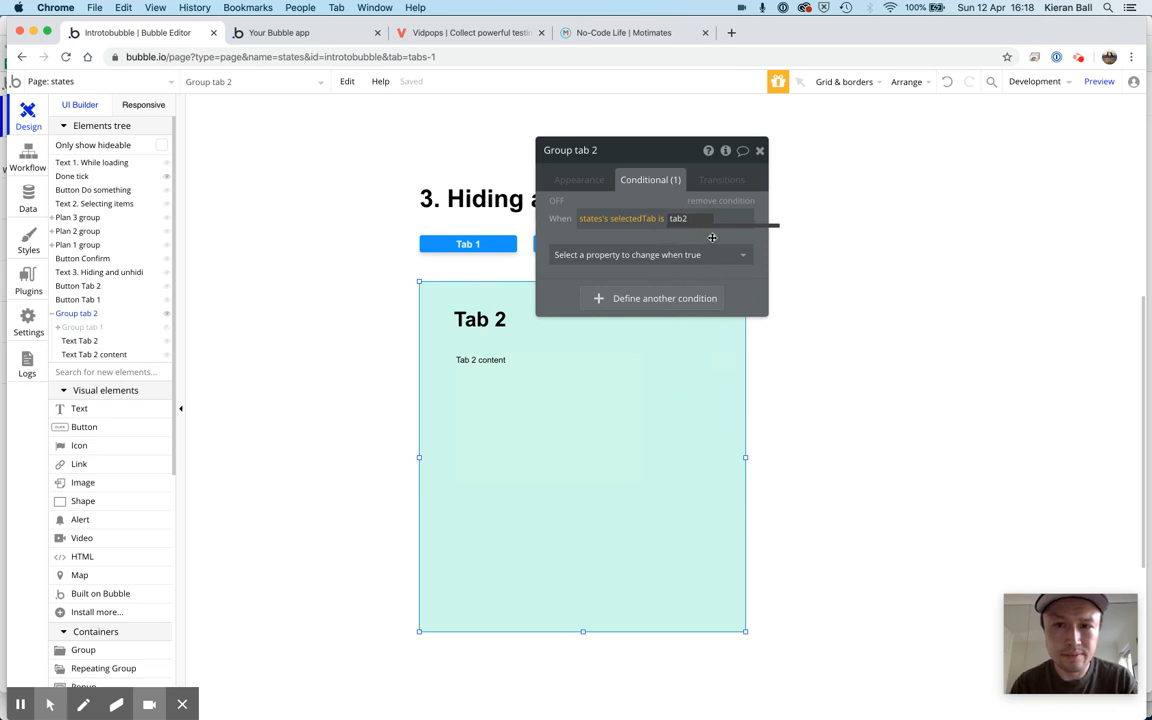
{"action": "key", "text": "Return"}
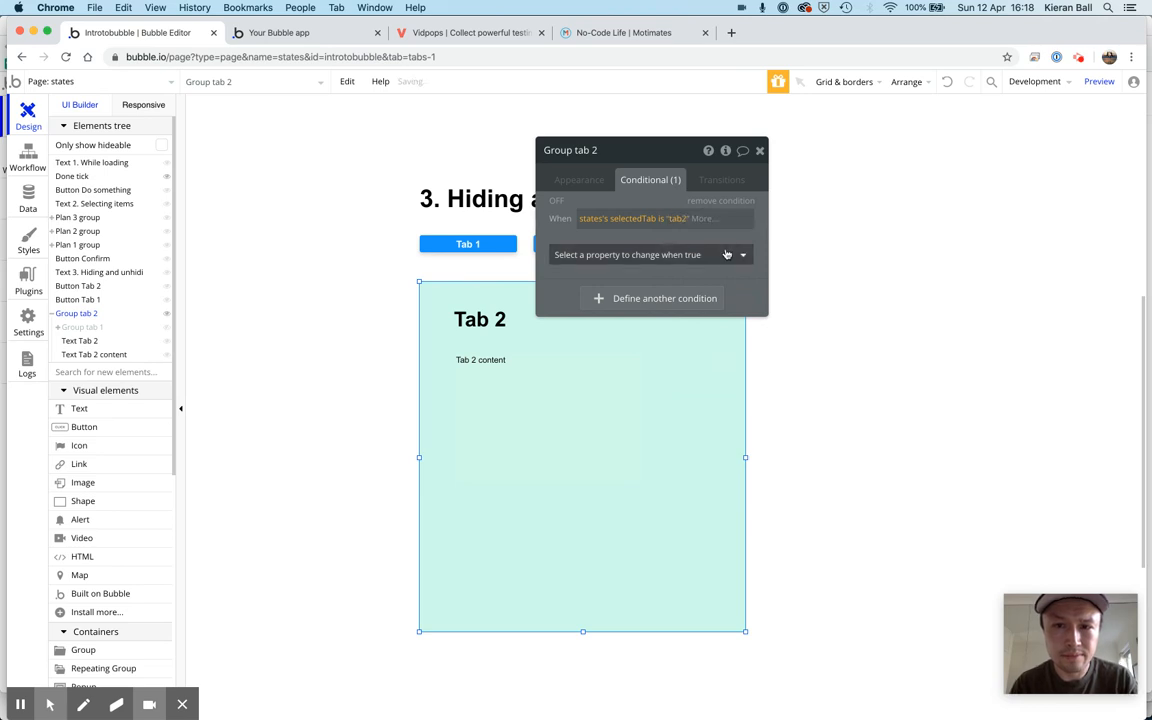
Make Group tab 2 visible when its selectedTab condition is true, and close its properties
{"action": "left_click", "coordinate": [727, 254]}
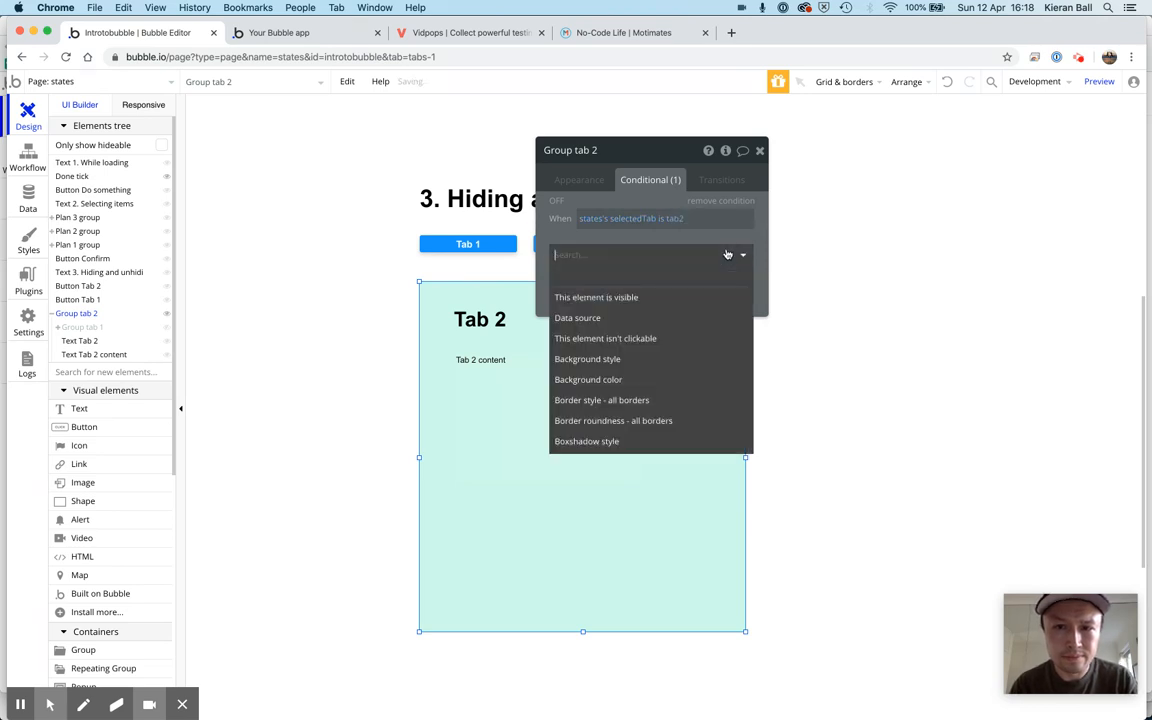
{"action": "left_click", "coordinate": [694, 297]}
{"action": "left_click", "coordinate": [738, 256]}
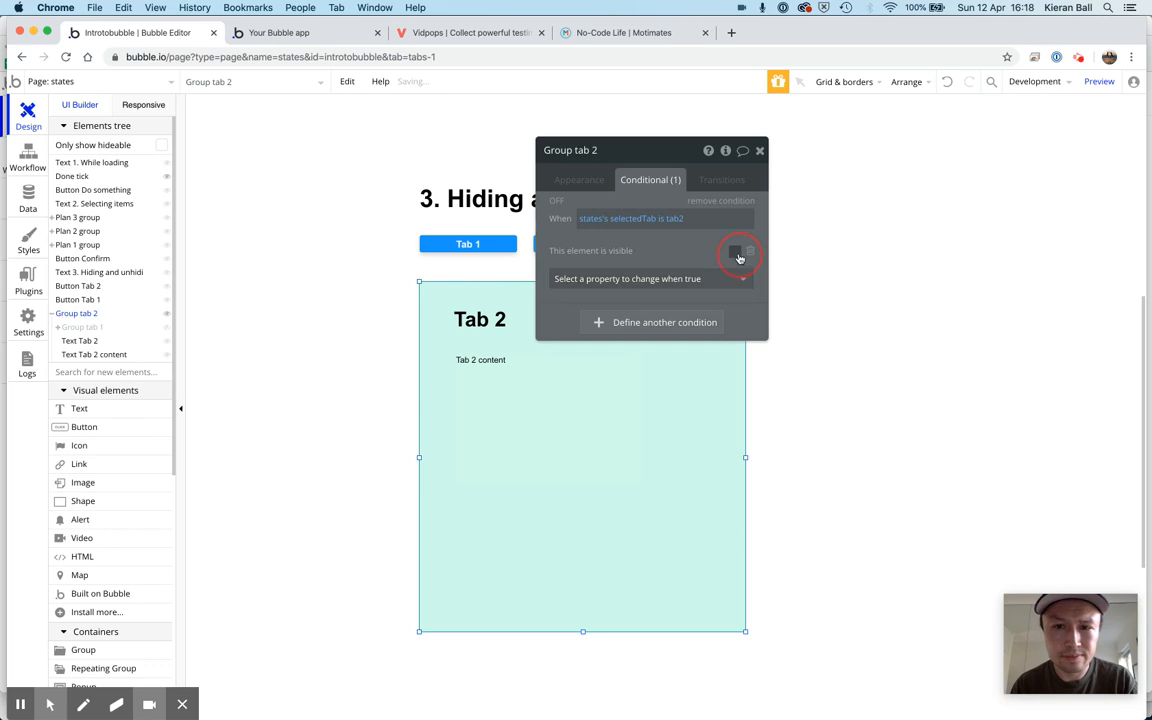
{"action": "left_click", "coordinate": [760, 150]}
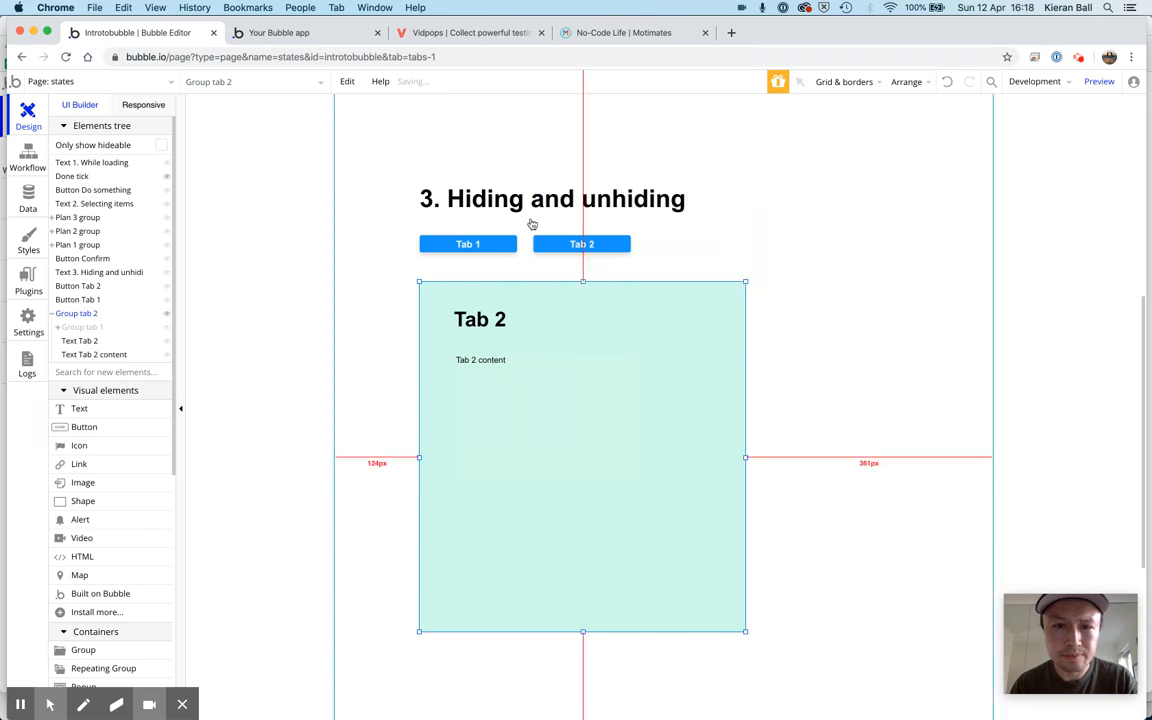
Show Group tab 1 in the editor again and add a new condition to it
{"action": "left_click", "coordinate": [166, 327]}
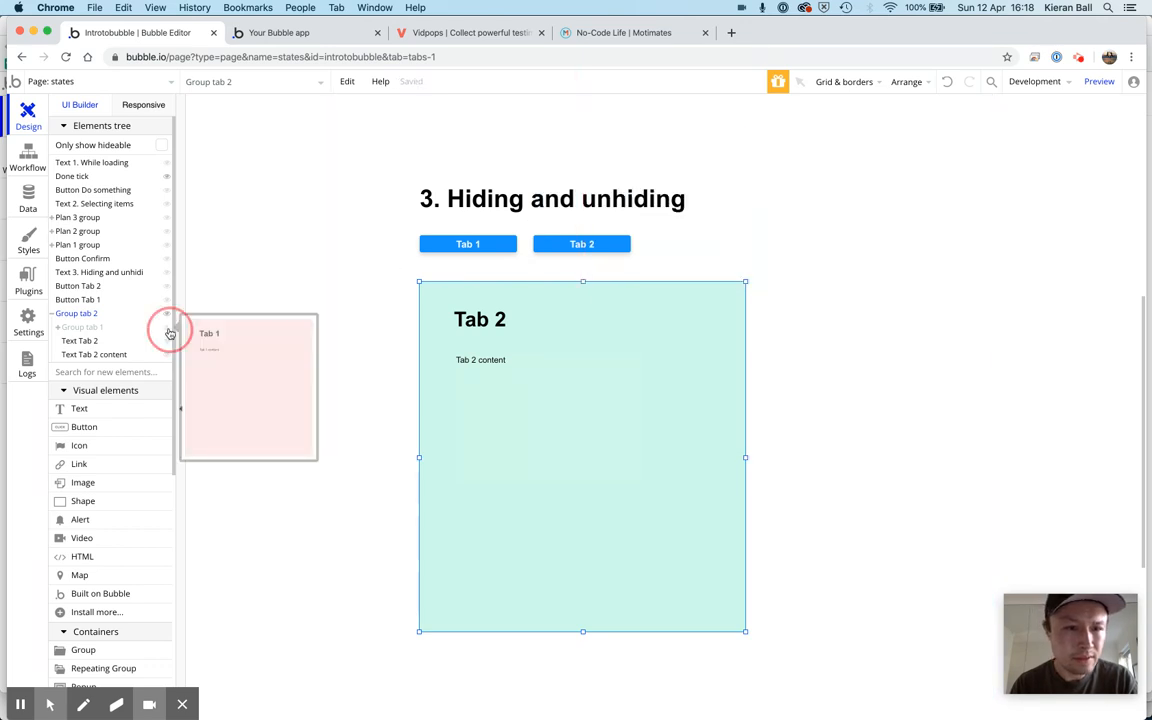
{"action": "double_click", "coordinate": [630, 300]}
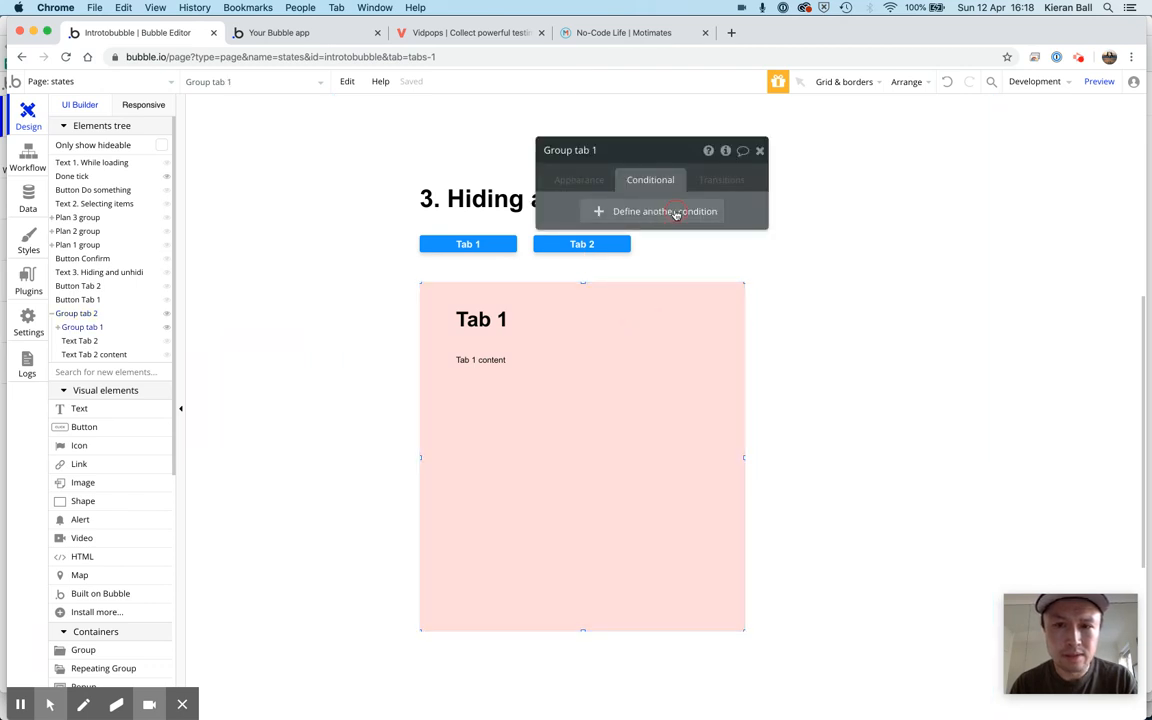
{"action": "left_click", "coordinate": [599, 212]}
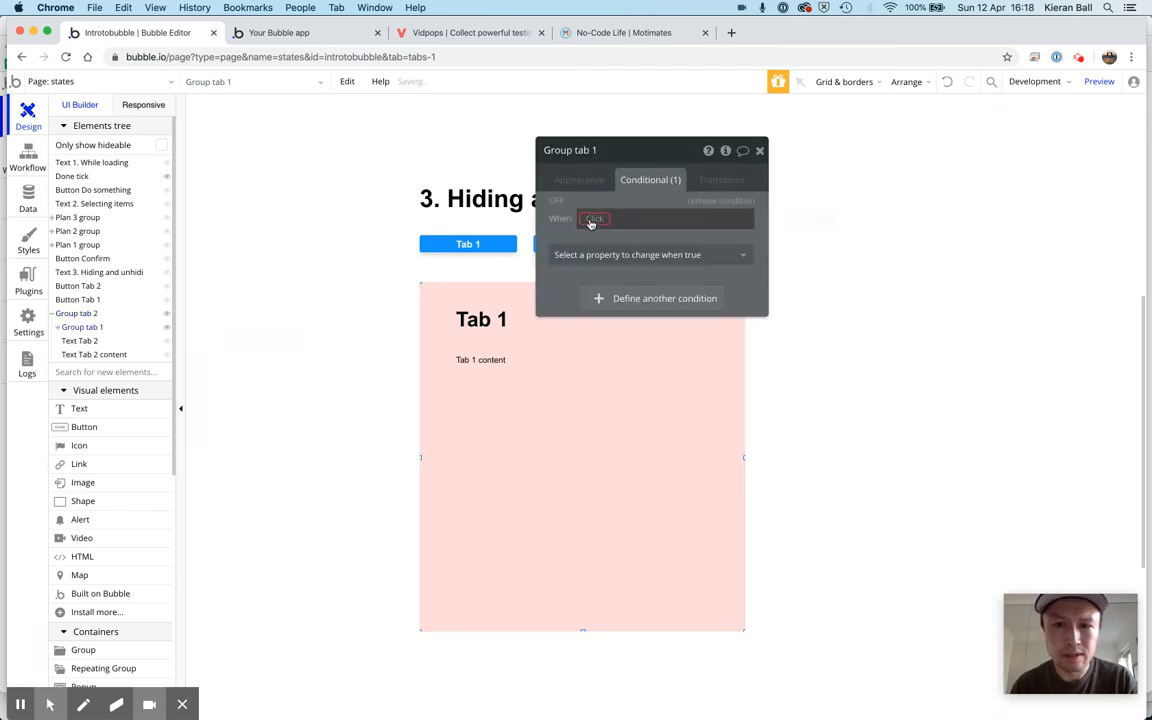
Set Group tab 1's condition to apply when states's selectedTab is tab1
{"action": "left_click", "coordinate": [592, 219]}
{"action": "type", "text": "s"}
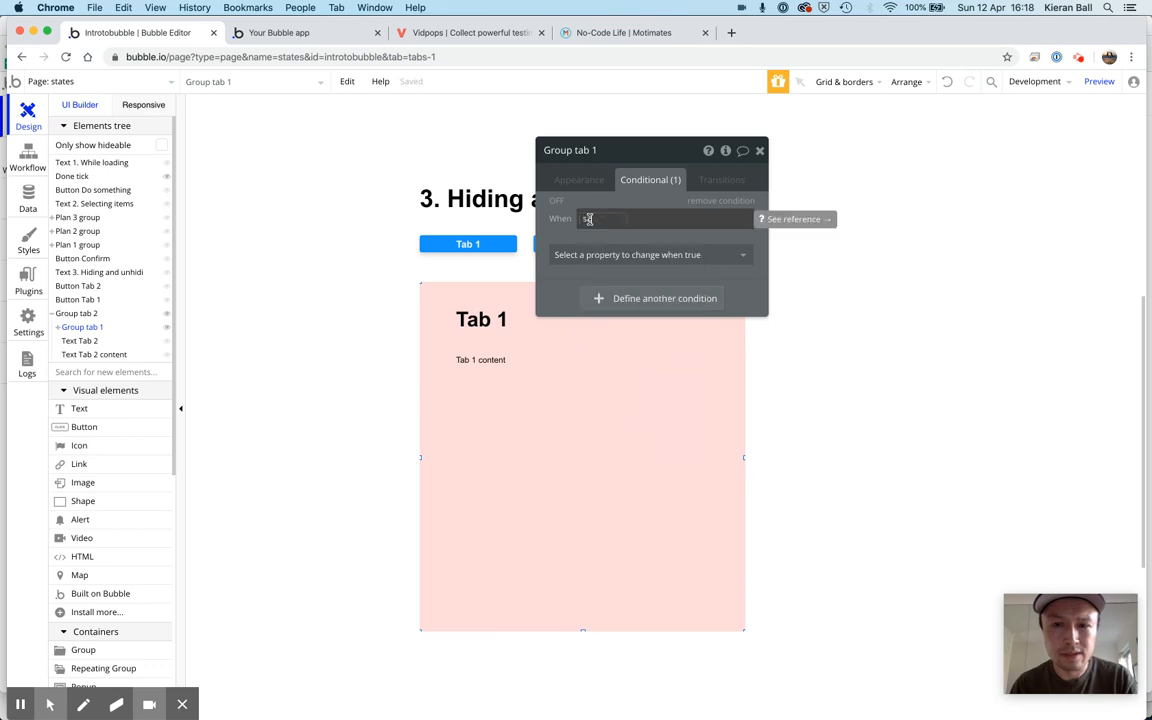
{"action": "type", "text": "tates"}
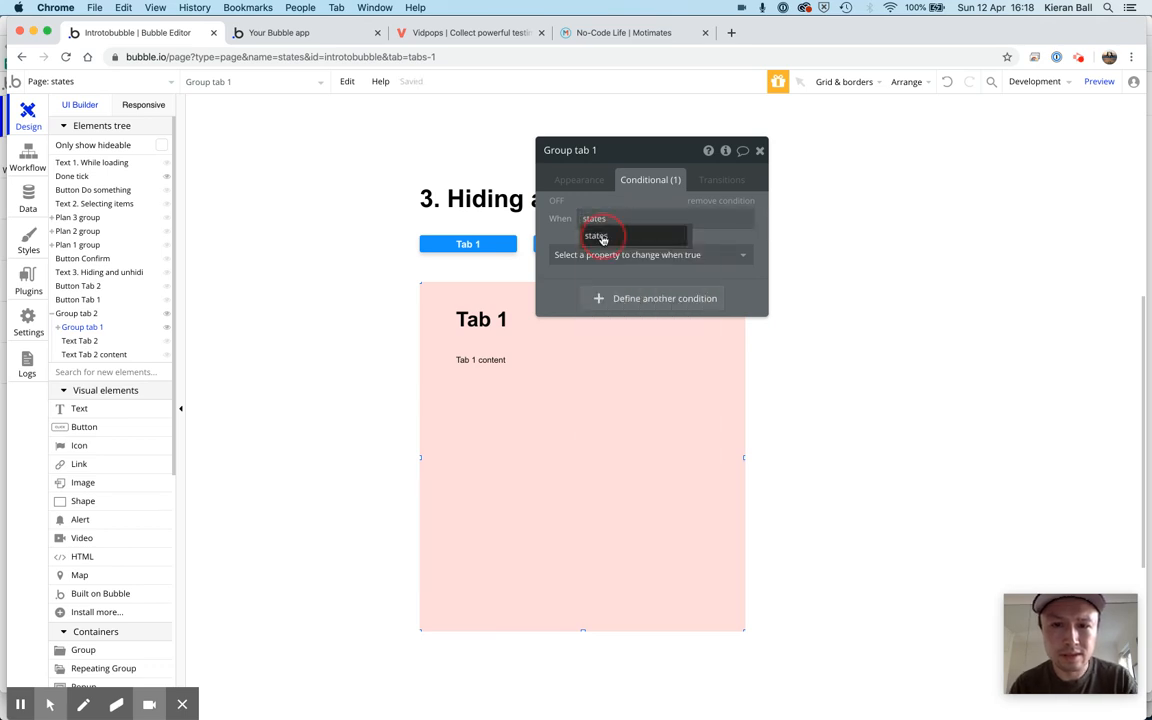
{"action": "left_click", "coordinate": [621, 230]}
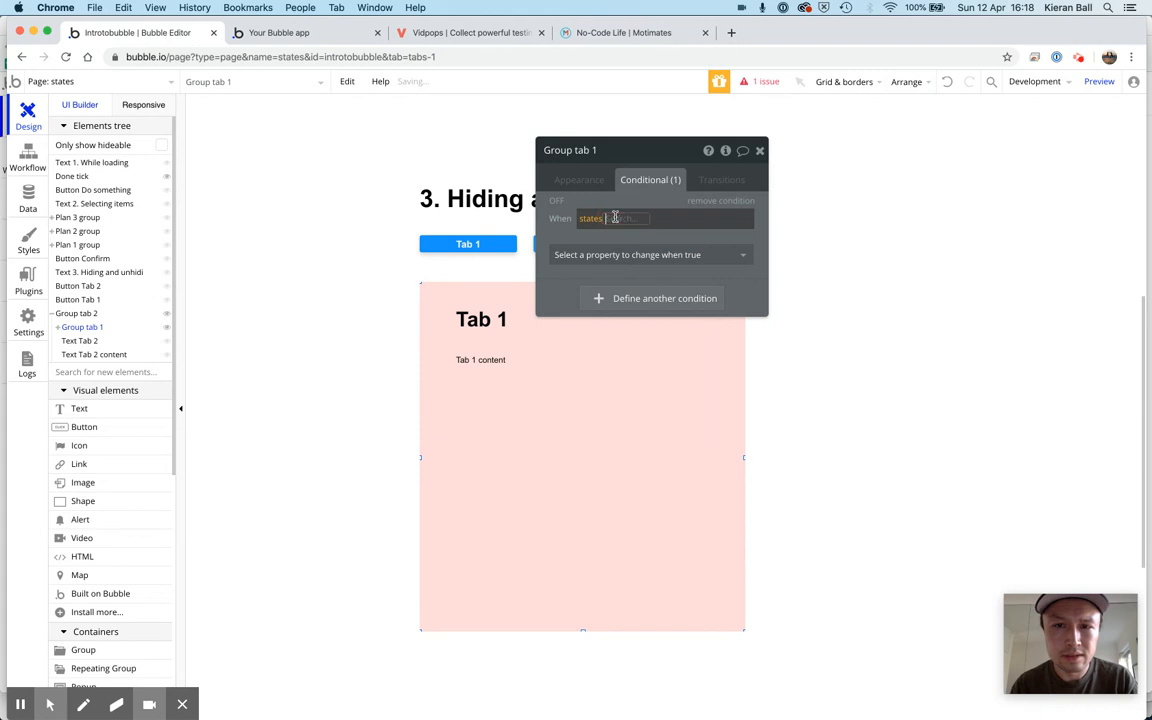
{"action": "left_click", "coordinate": [622, 219]}
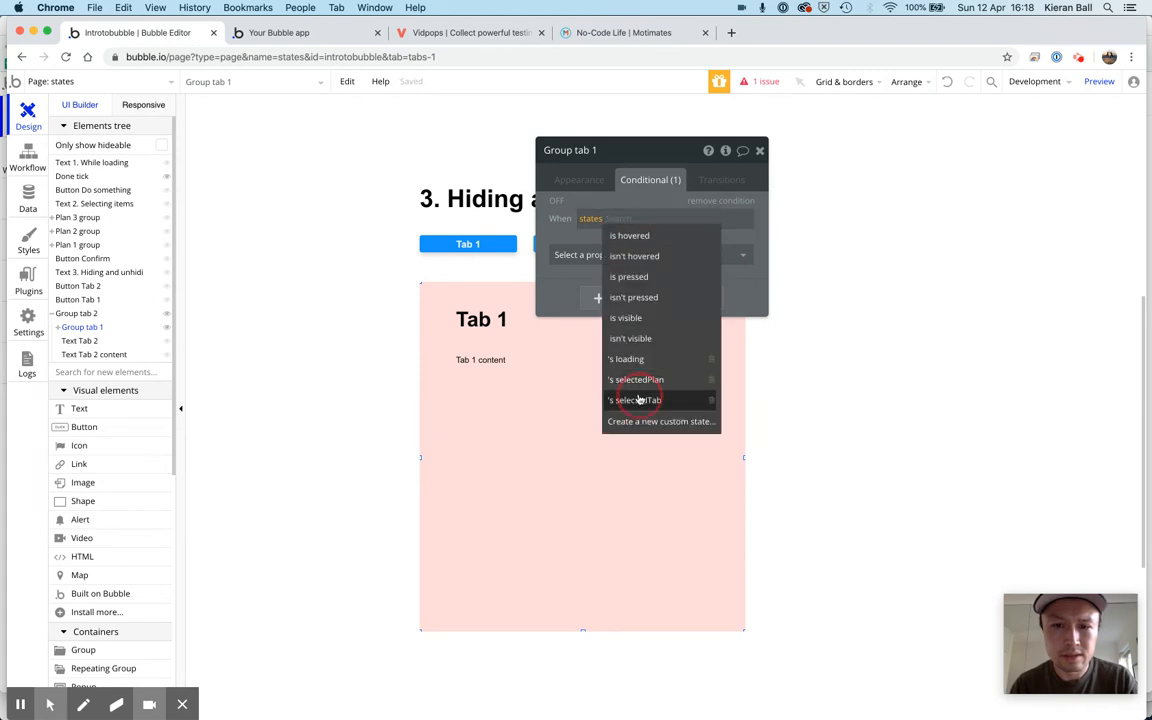
{"action": "left_click", "coordinate": [662, 219]}
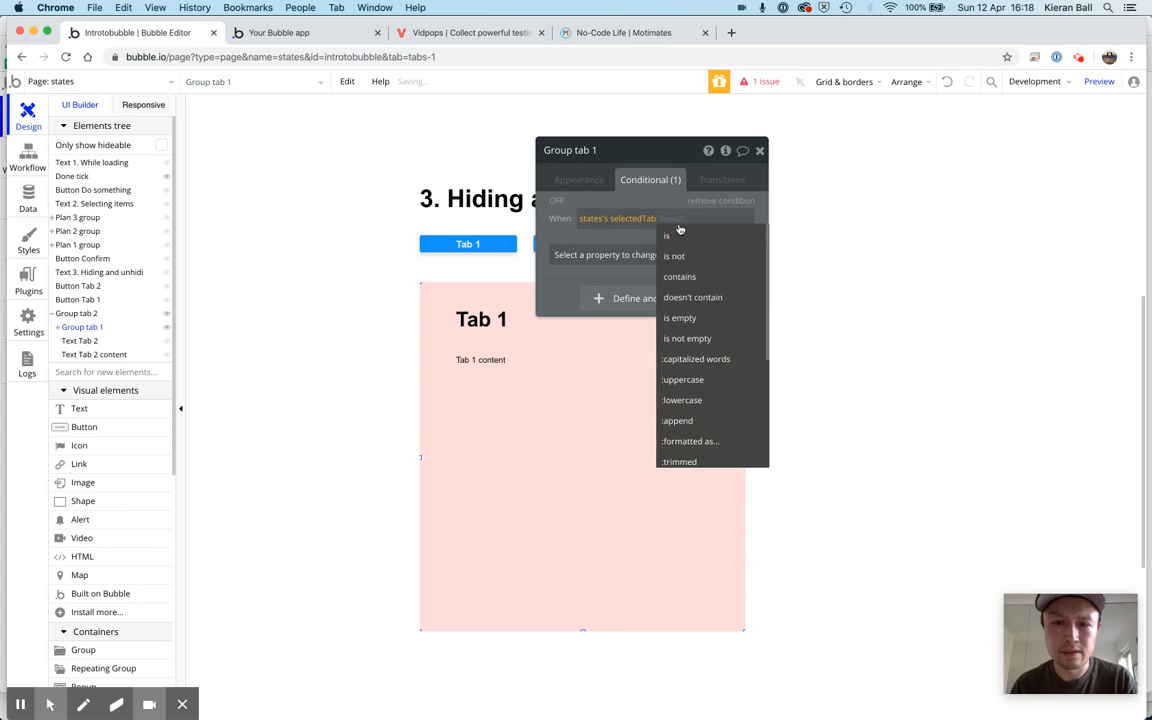
{"action": "left_click", "coordinate": [672, 236]}
{"action": "left_click", "coordinate": [680, 219]}
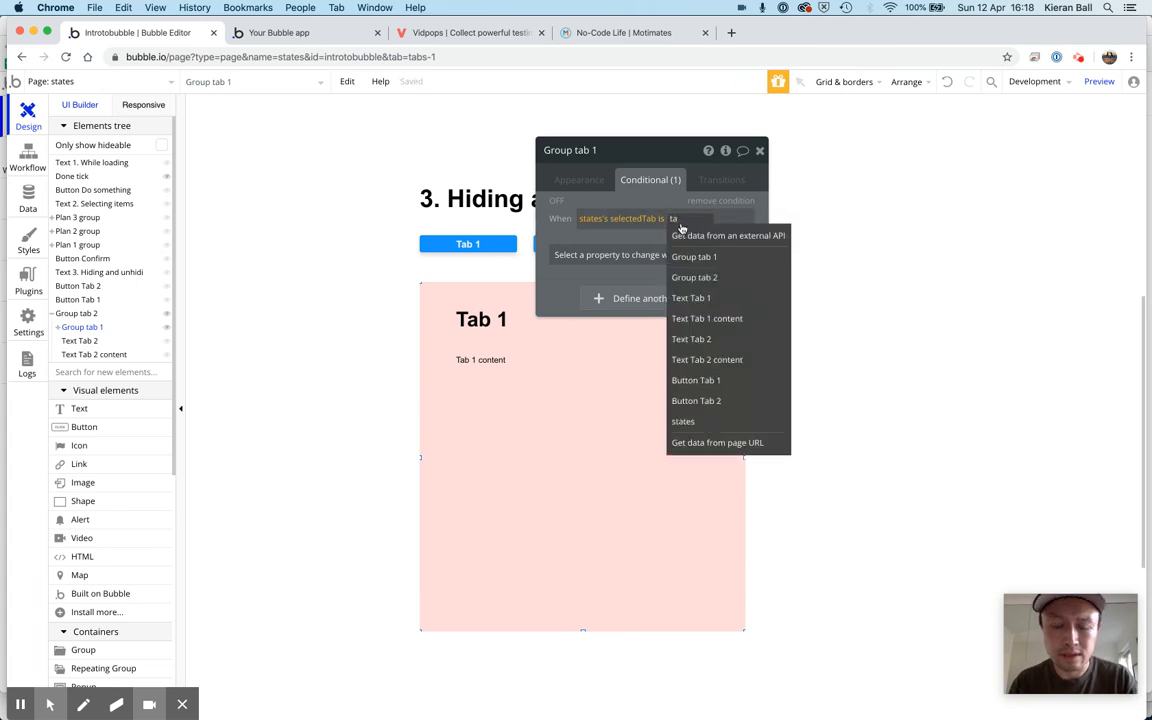
{"action": "type", "text": "tab1"}
{"action": "left_click", "coordinate": [730, 242]}
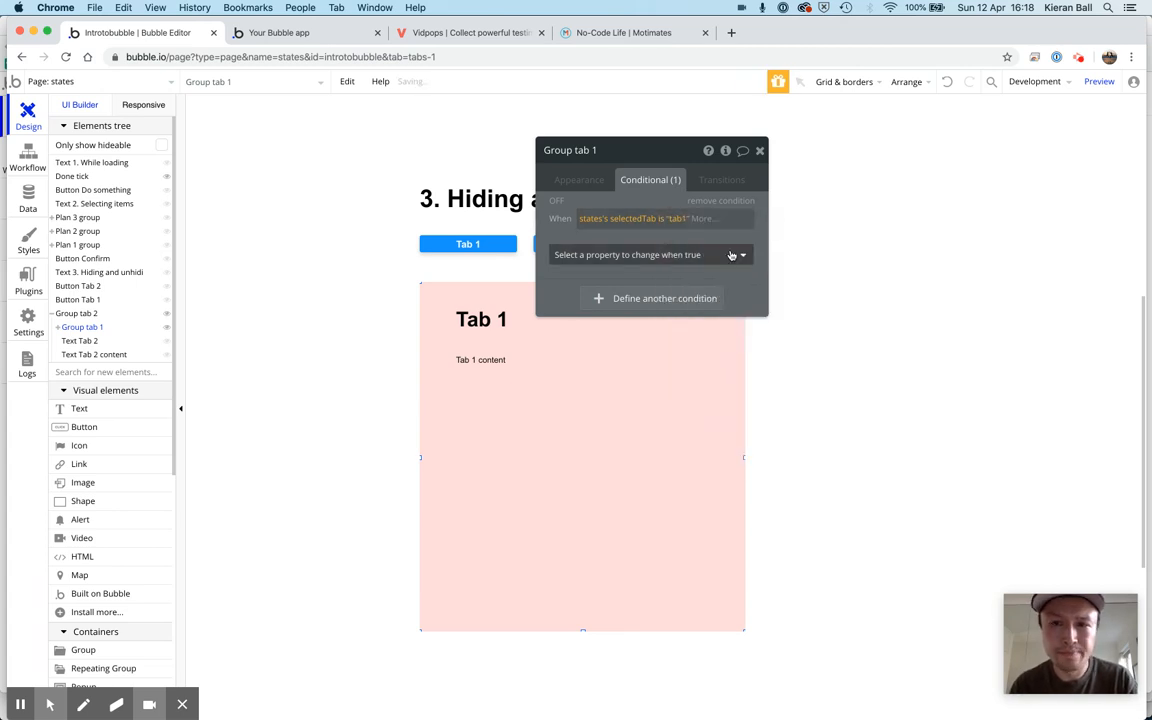
Make Group tab 1 visible when its selectedTab condition is true, and close its properties
{"action": "left_click", "coordinate": [731, 255]}
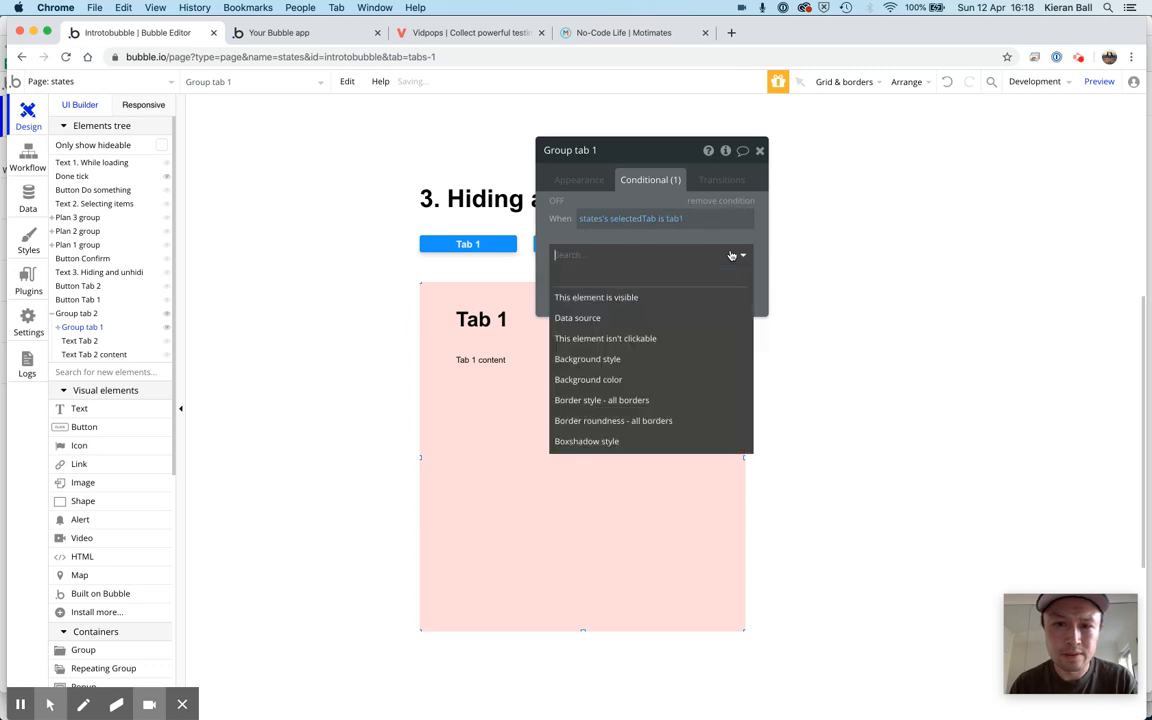
{"action": "left_click", "coordinate": [692, 297]}
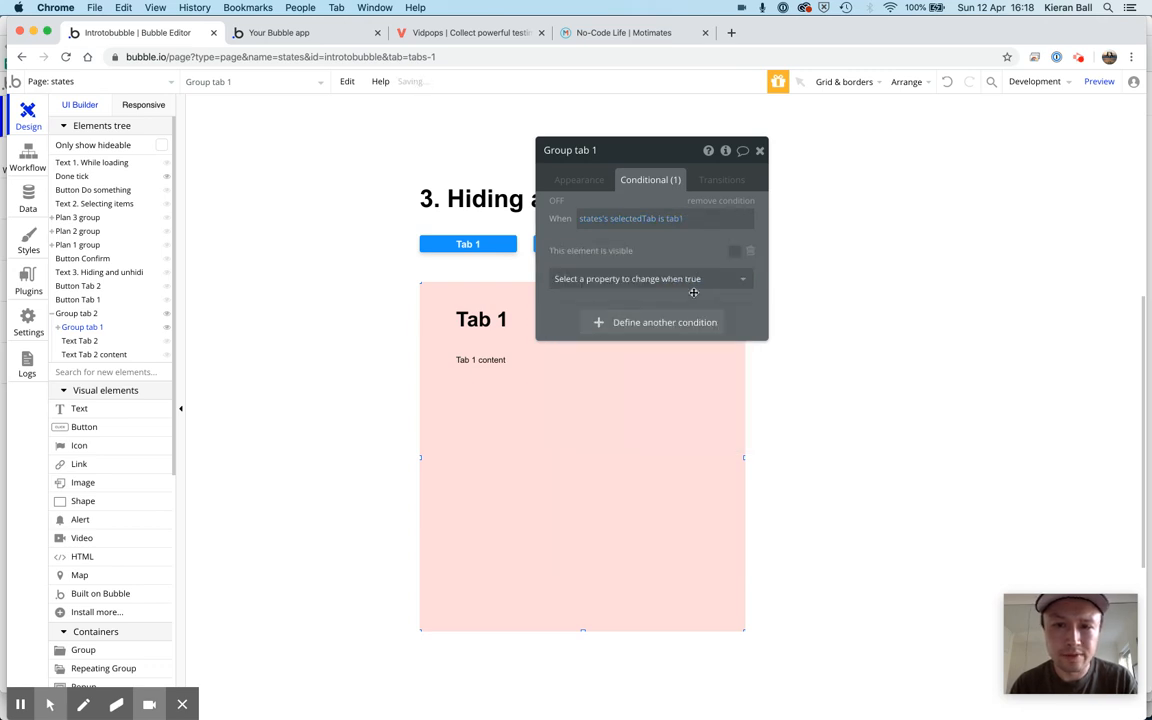
{"action": "left_click", "coordinate": [734, 251]}
{"action": "left_click", "coordinate": [759, 151]}
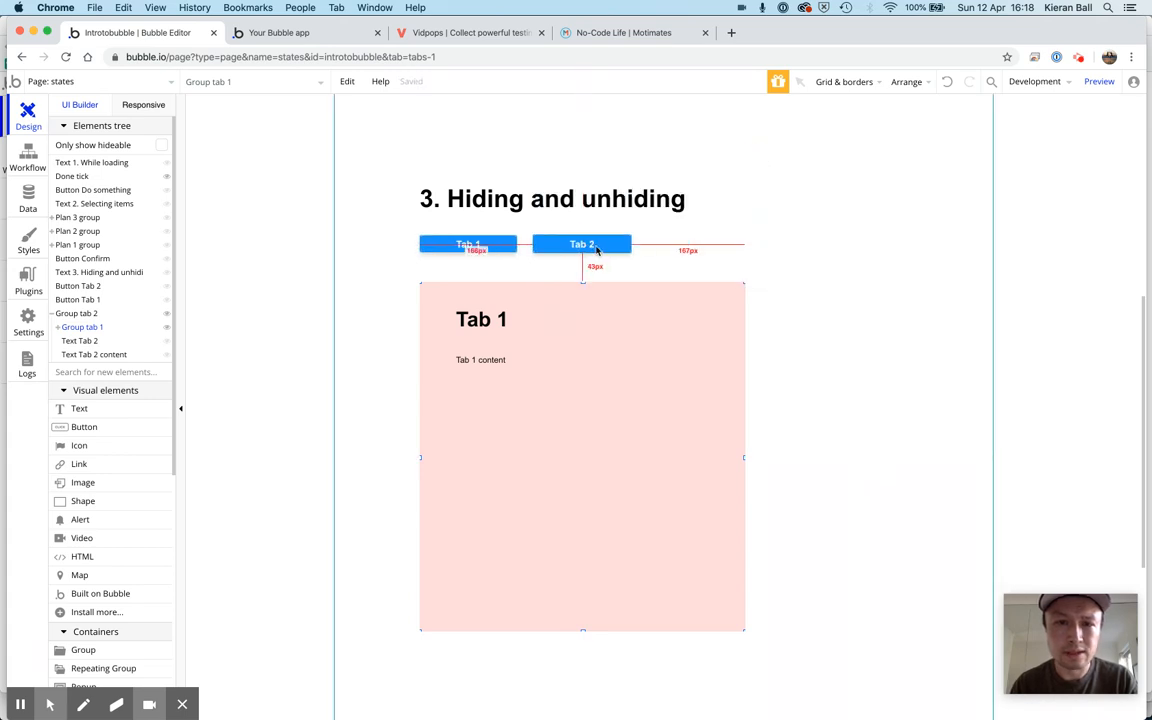
Create a workflow for when Button Tab 1 is clicked and add a Set state action to it
{"action": "left_click", "coordinate": [477, 251]}
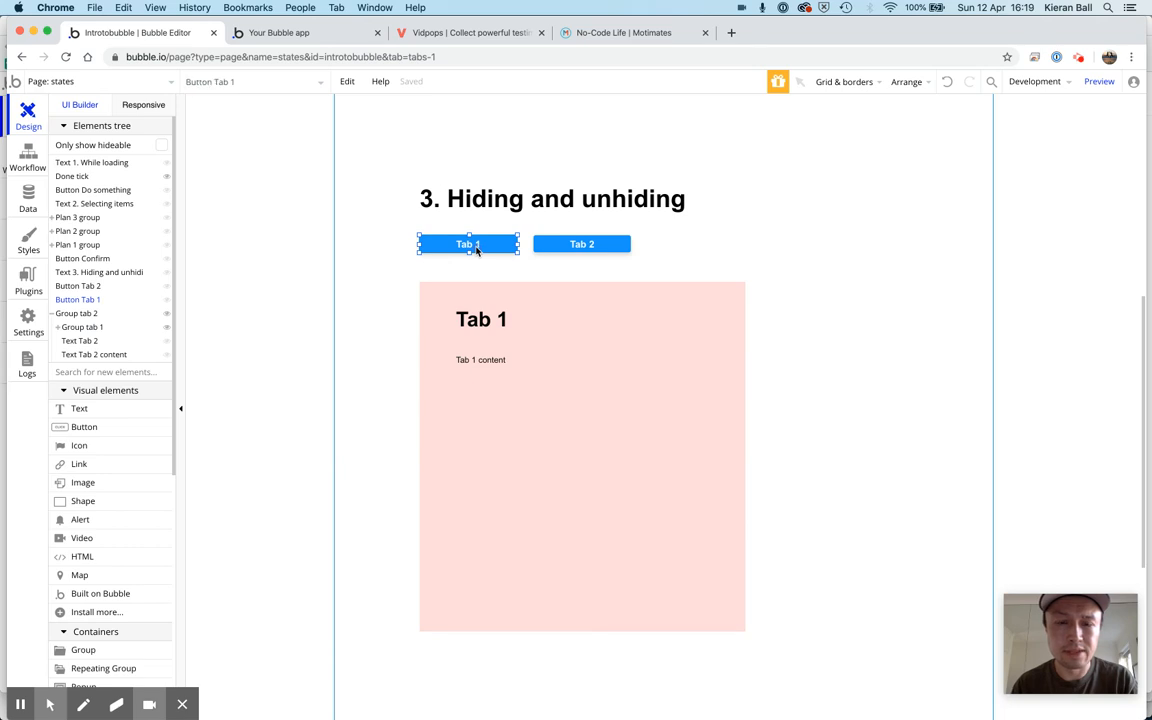
{"action": "double_click", "coordinate": [490, 250]}
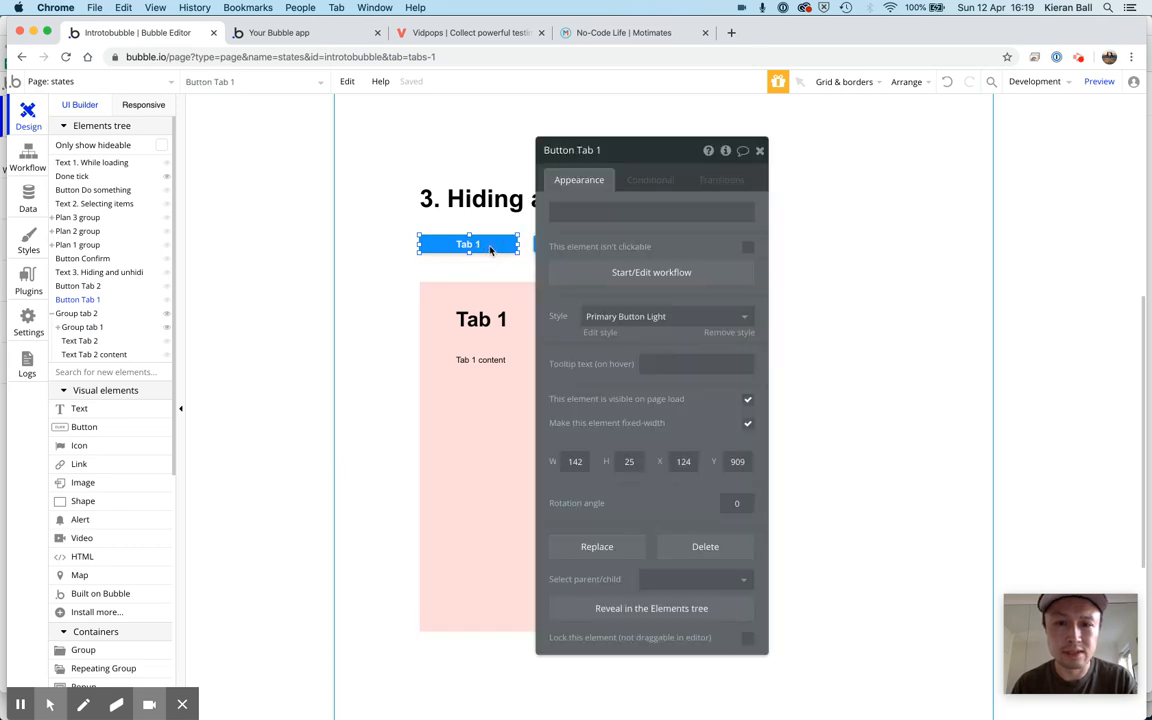
{"action": "left_click", "coordinate": [680, 272]}
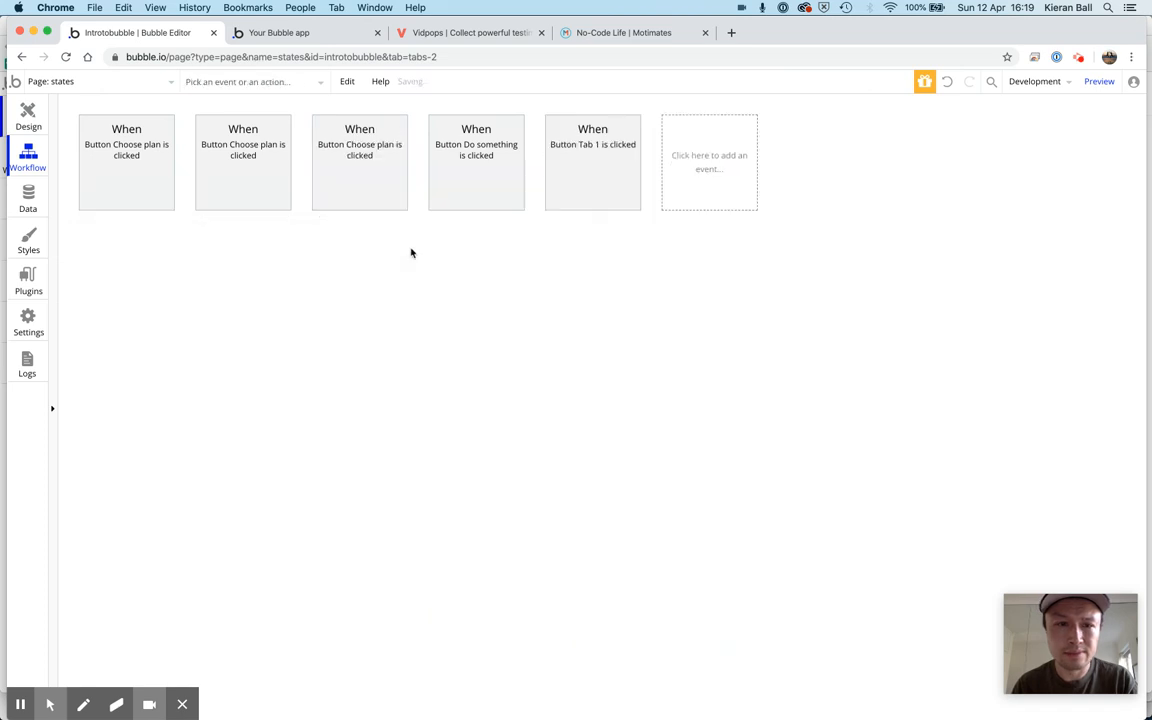
{"action": "left_click", "coordinate": [170, 257]}
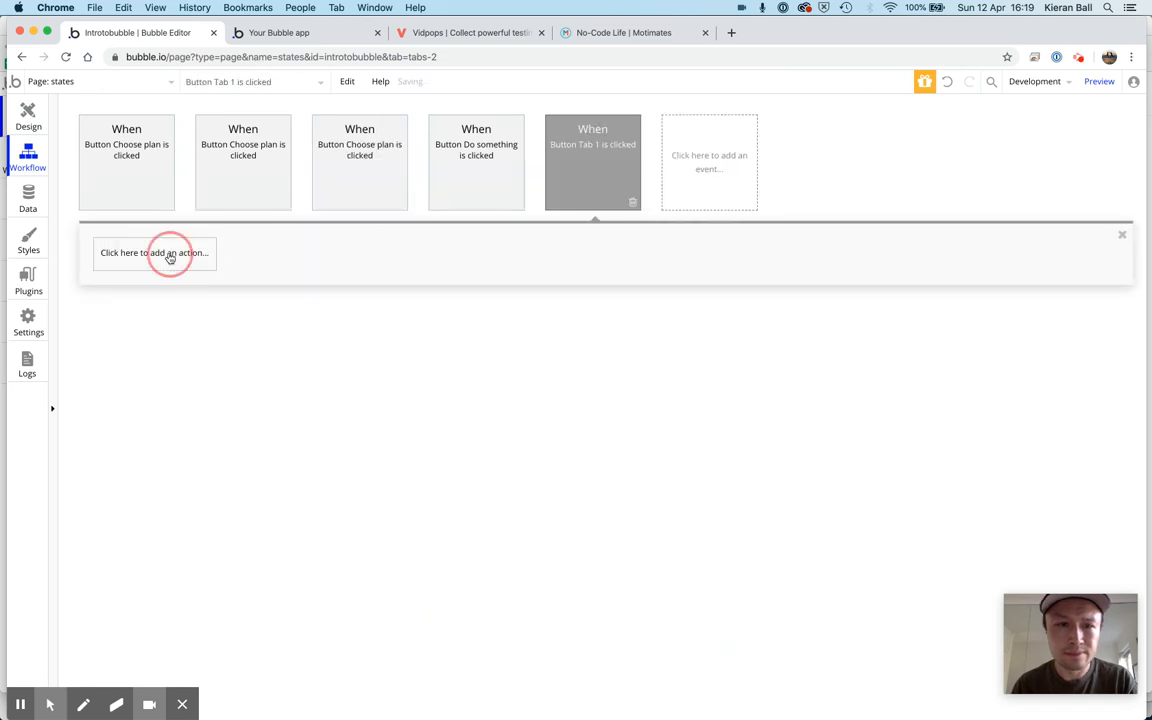
{"action": "mouse_move", "coordinate": [165, 442]}
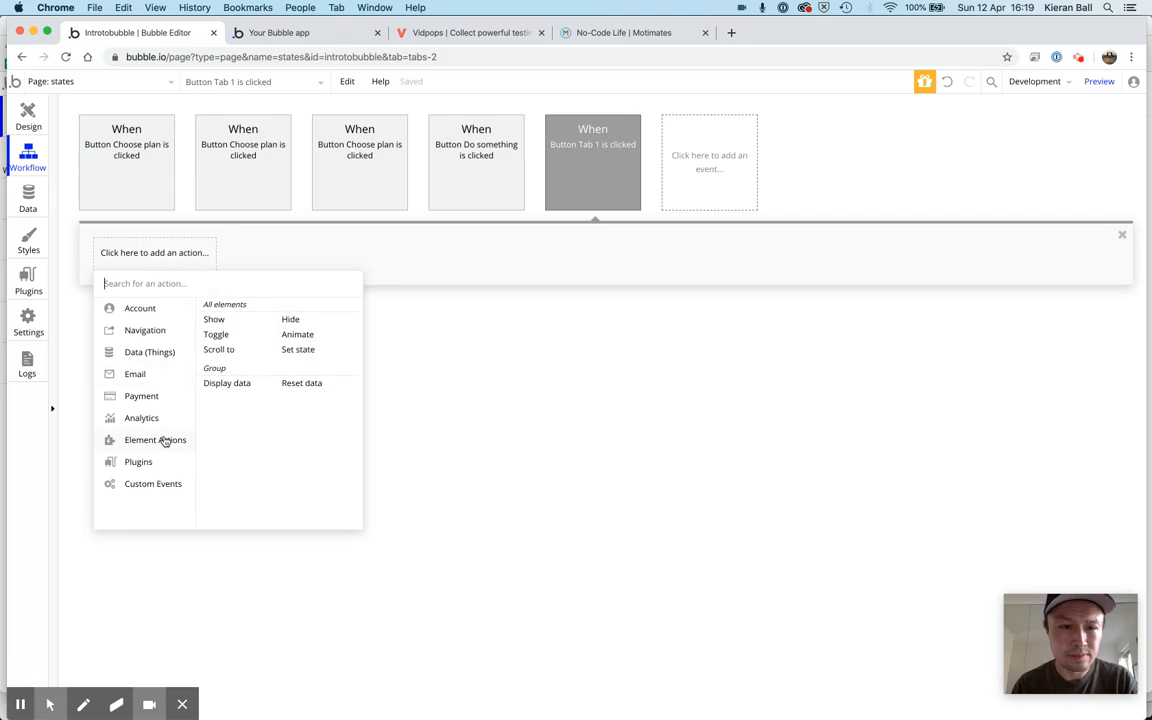
{"action": "left_click", "coordinate": [295, 355]}
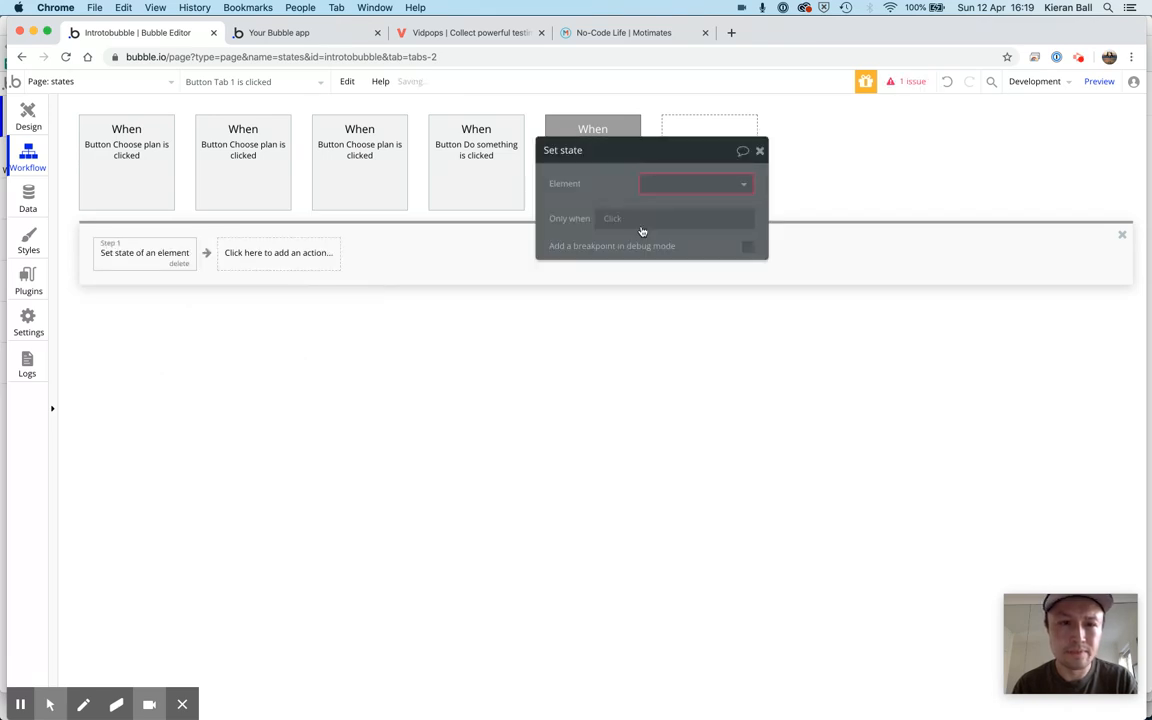
Configure the Set state action to set the selectedTab state of states to tab1, and close its properties
{"action": "left_click", "coordinate": [733, 188]}
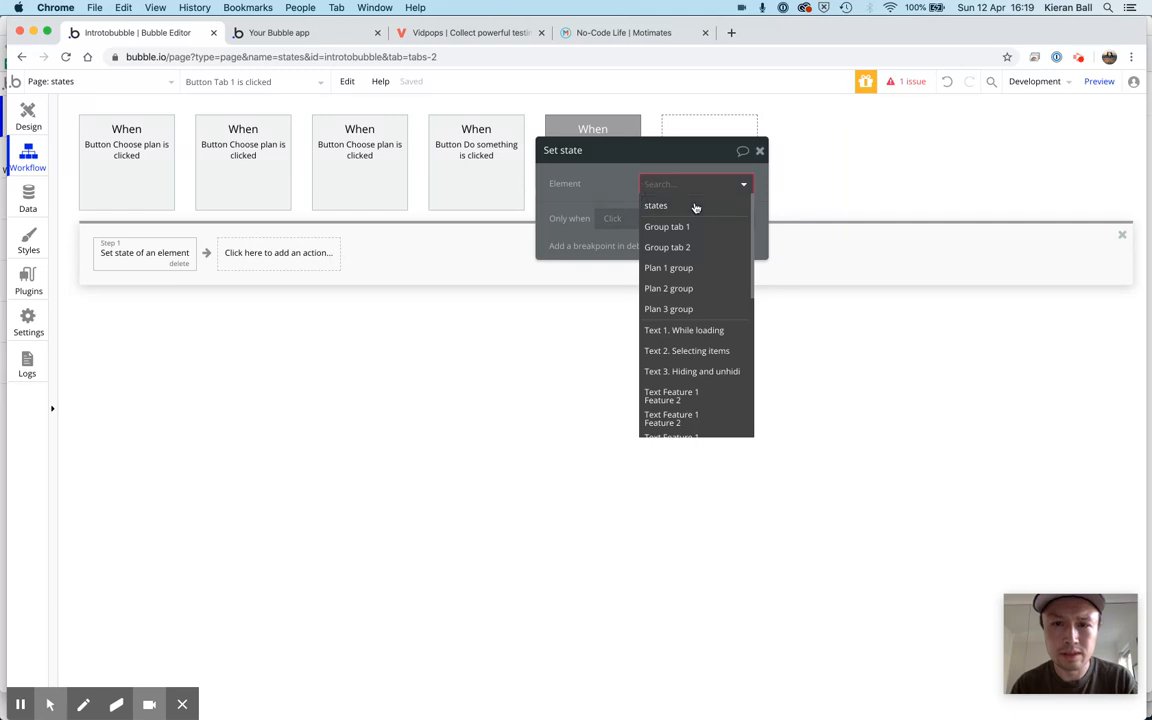
{"action": "left_click", "coordinate": [696, 207]}
{"action": "left_click", "coordinate": [727, 219]}
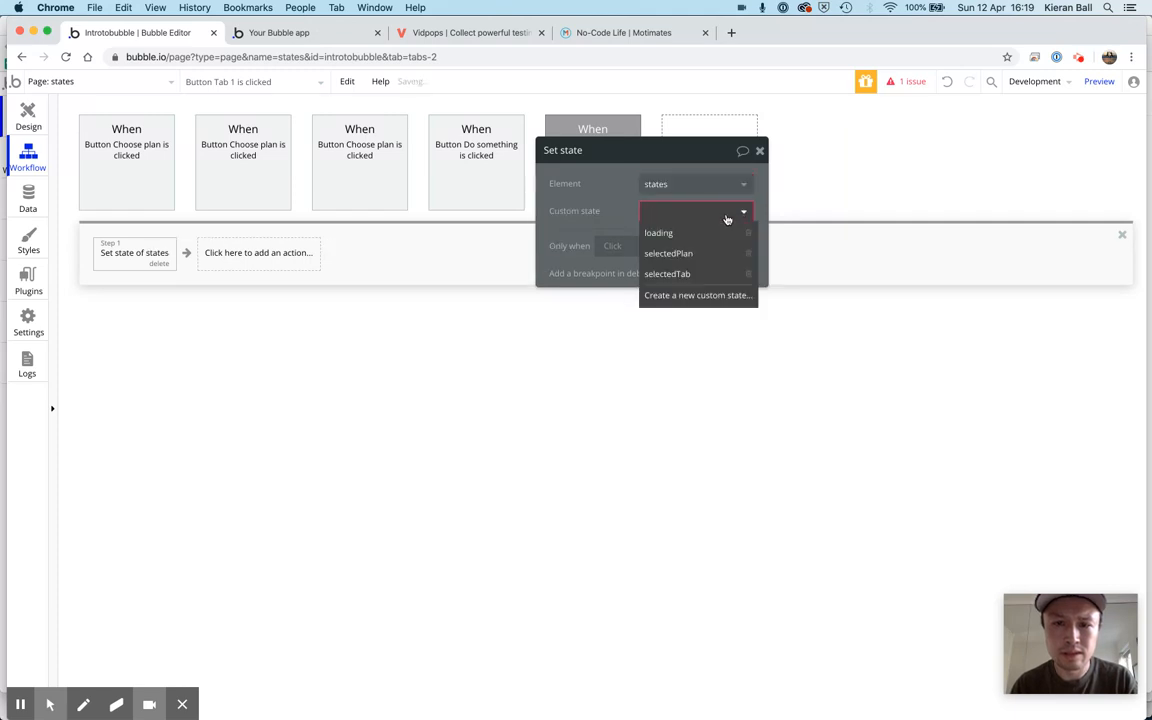
{"action": "left_click", "coordinate": [709, 274]}
{"action": "left_click", "coordinate": [660, 237]}
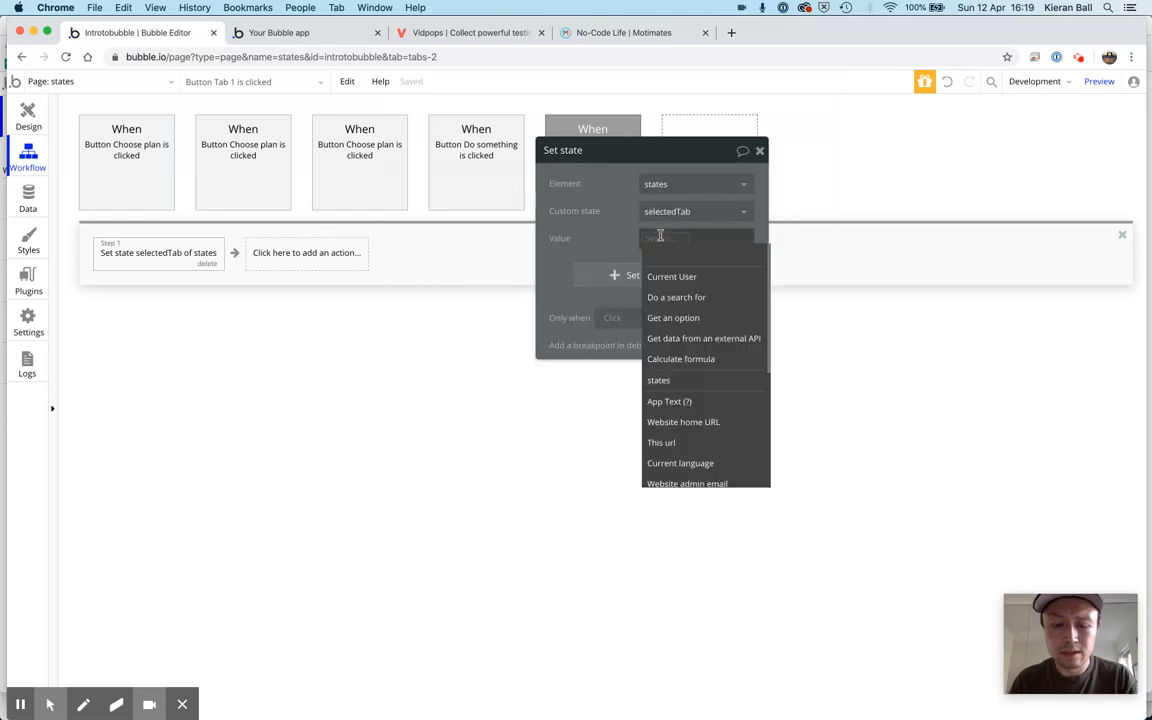
{"action": "type", "text": "tab1"}
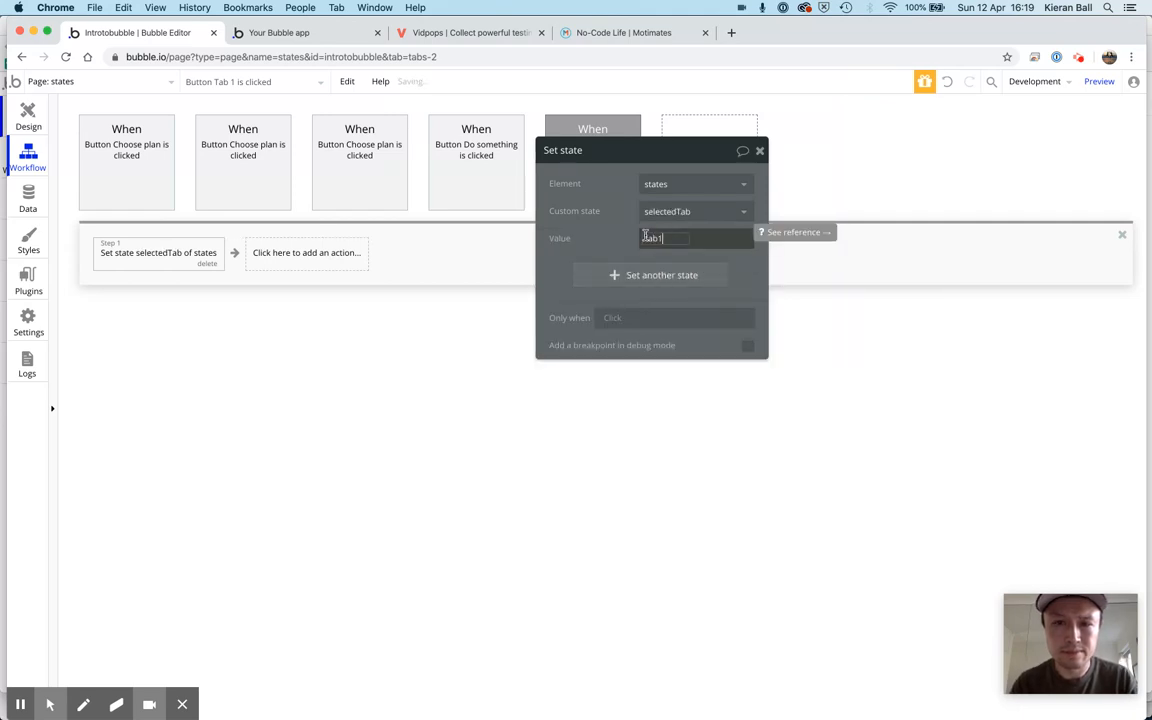
{"action": "left_click", "coordinate": [759, 150]}
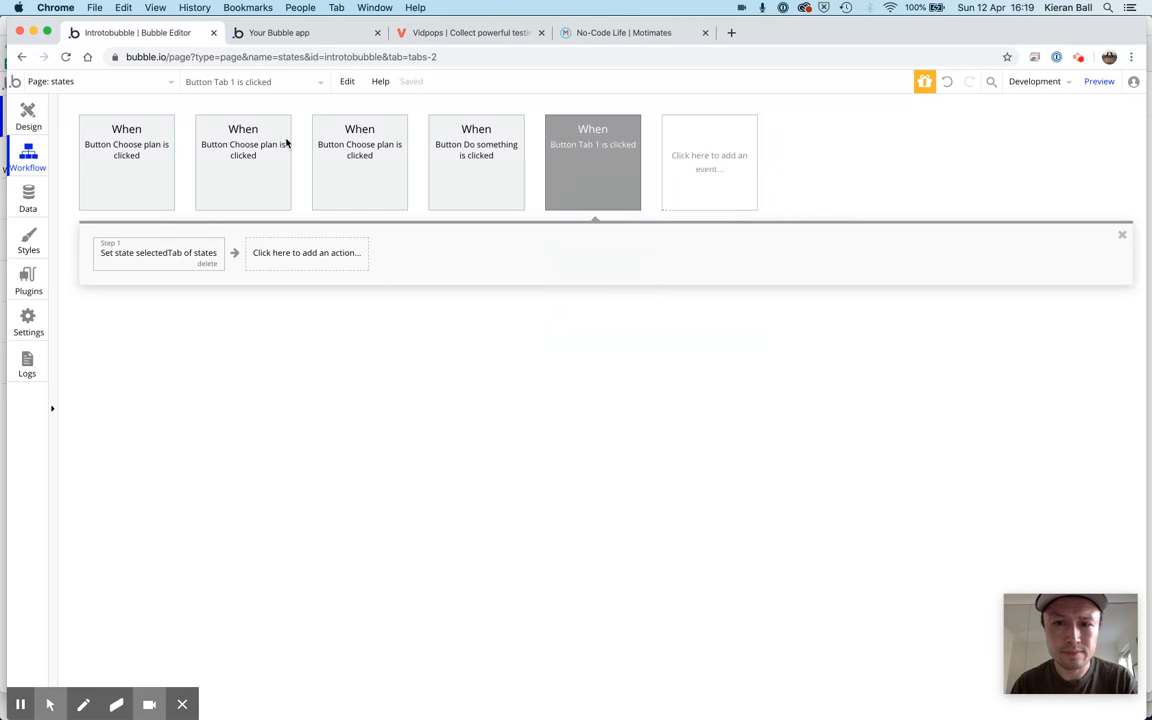
Copy Button Tab 1's Set state action, return to the page design and close the action's properties
{"action": "right_click", "coordinate": [137, 261]}
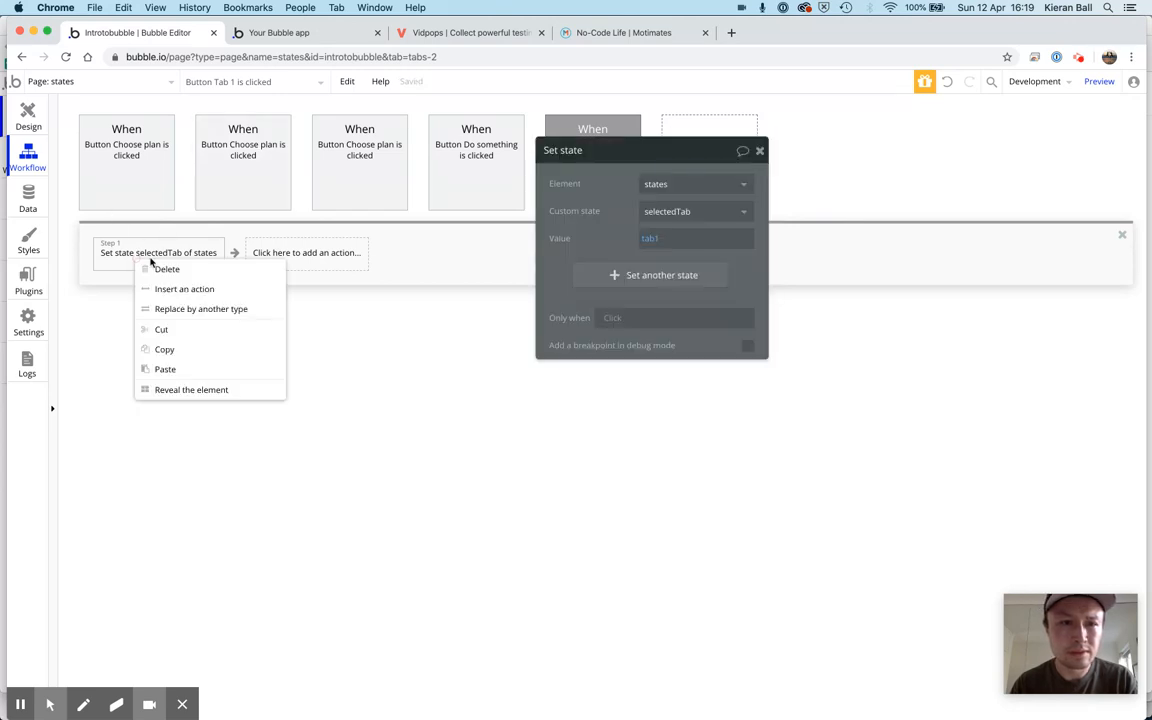
{"action": "left_click", "coordinate": [167, 356]}
{"action": "left_click", "coordinate": [46, 132]}
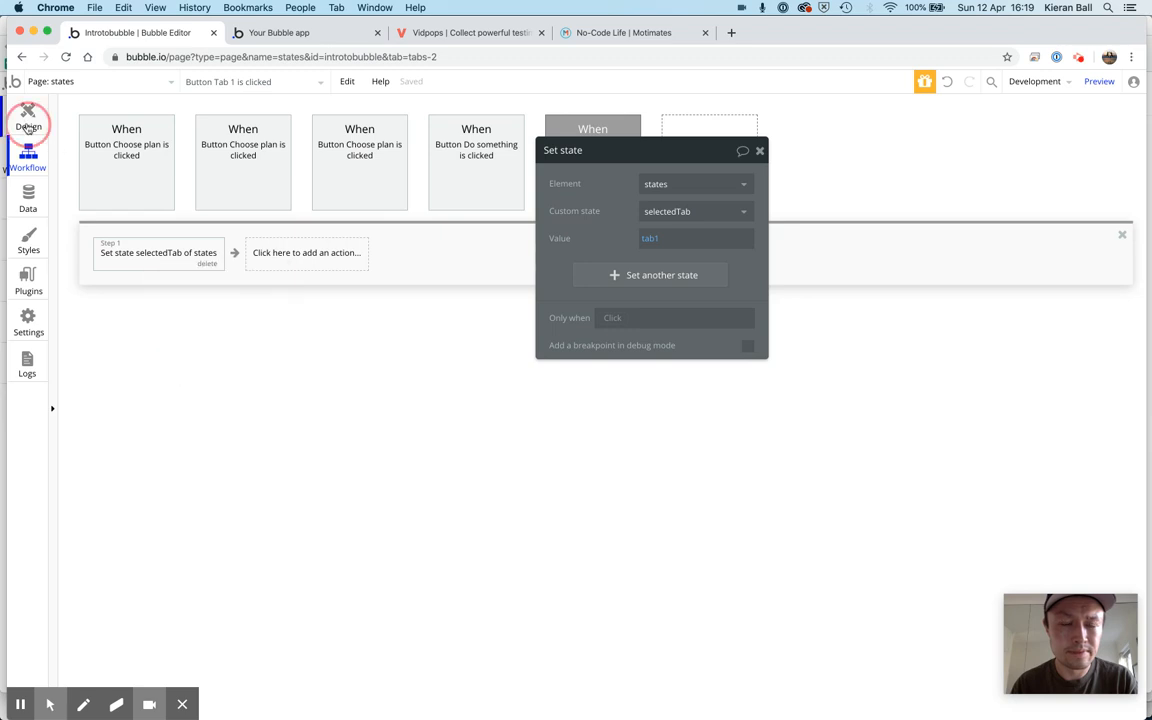
{"action": "left_click", "coordinate": [760, 151]}
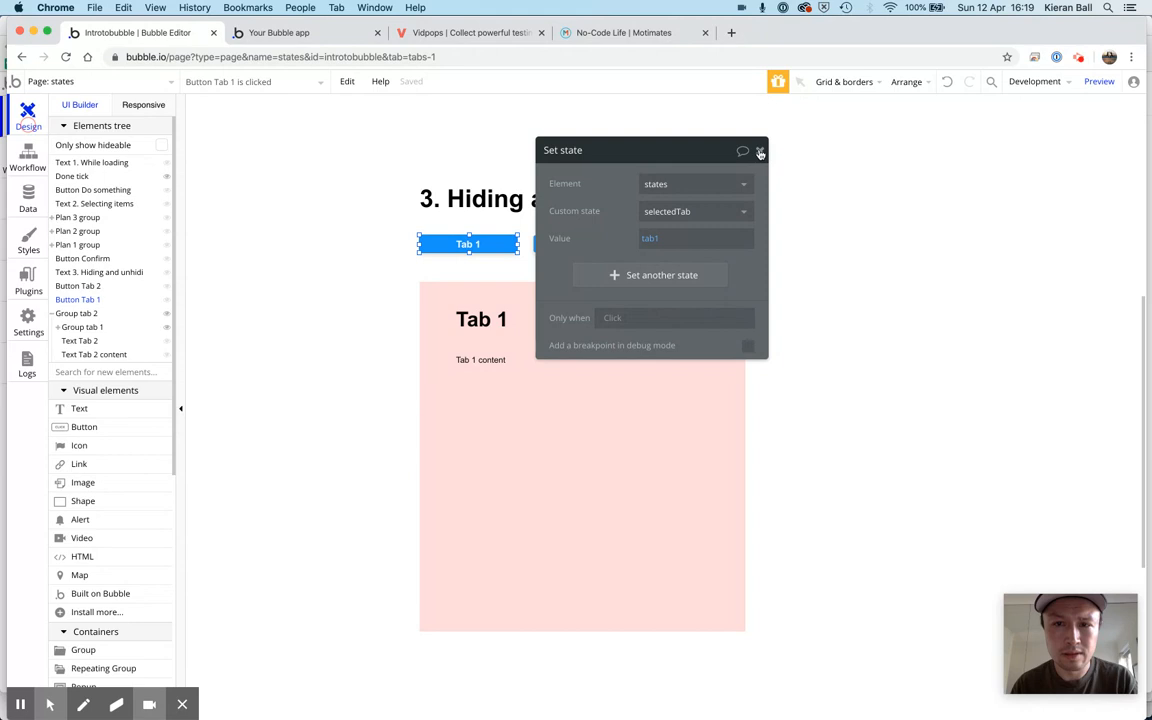
{"action": "left_click", "coordinate": [760, 151]}
Create a workflow for when Button Tab 2 is clicked and paste the copied Set state action into it
{"action": "left_click", "coordinate": [611, 250]}
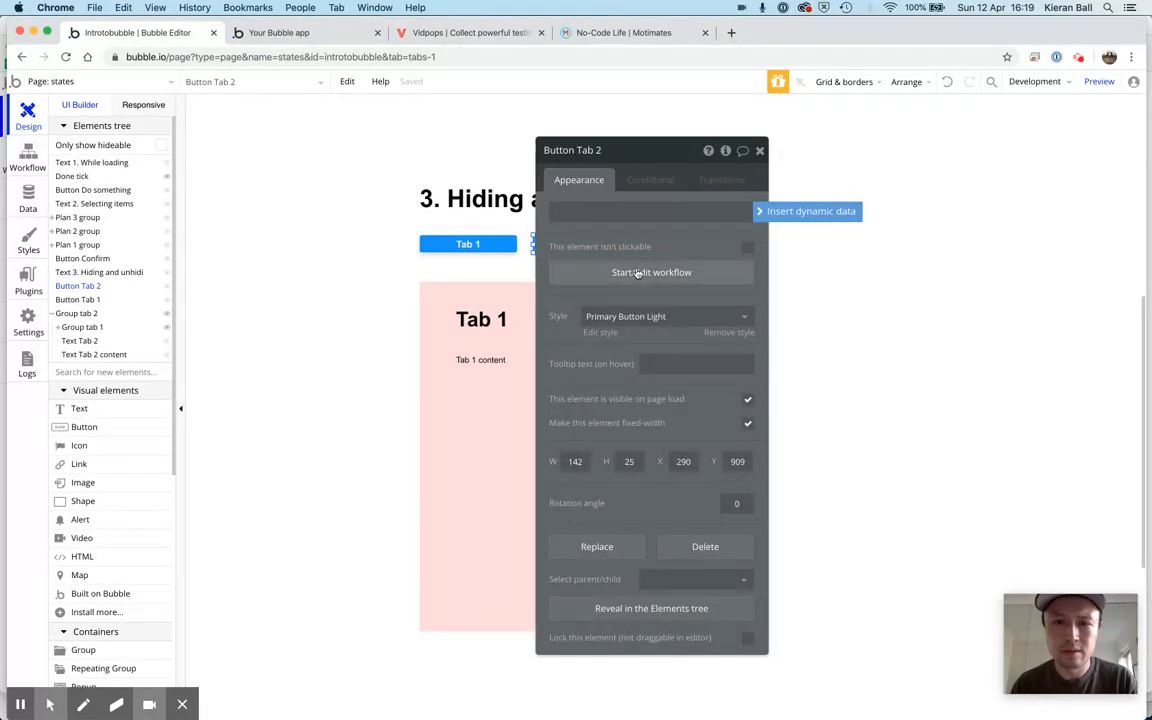
{"action": "left_click", "coordinate": [637, 273]}
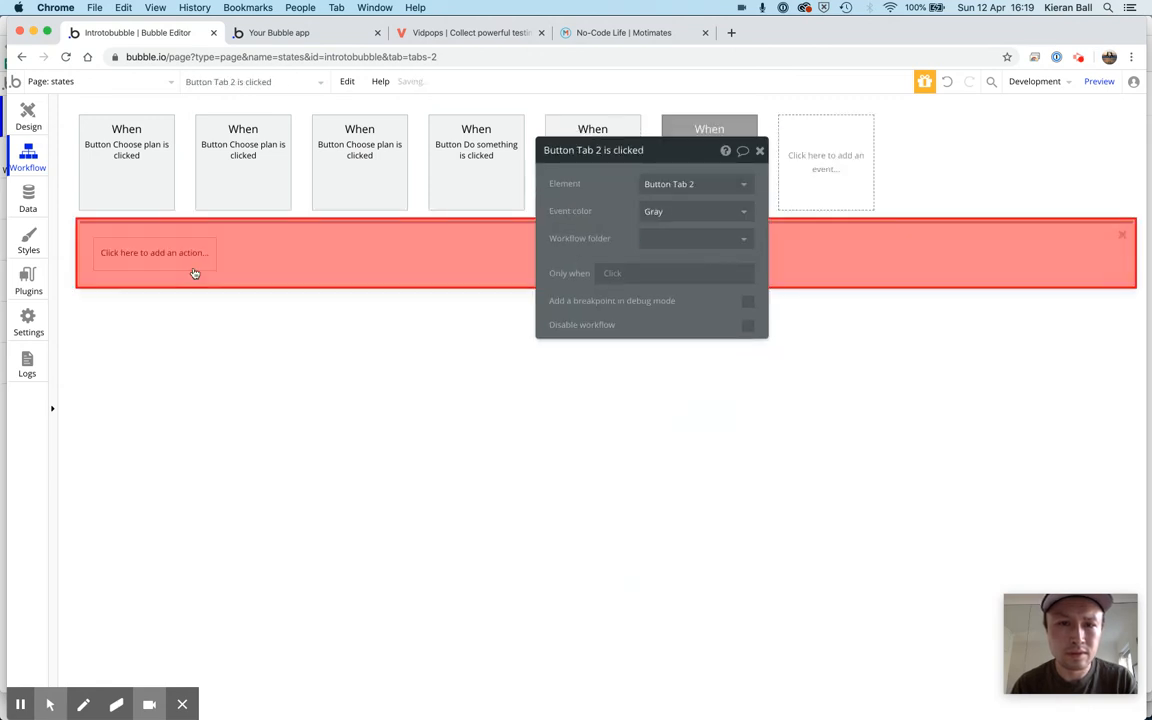
{"action": "right_click", "coordinate": [150, 256]}
{"action": "left_click", "coordinate": [172, 264]}
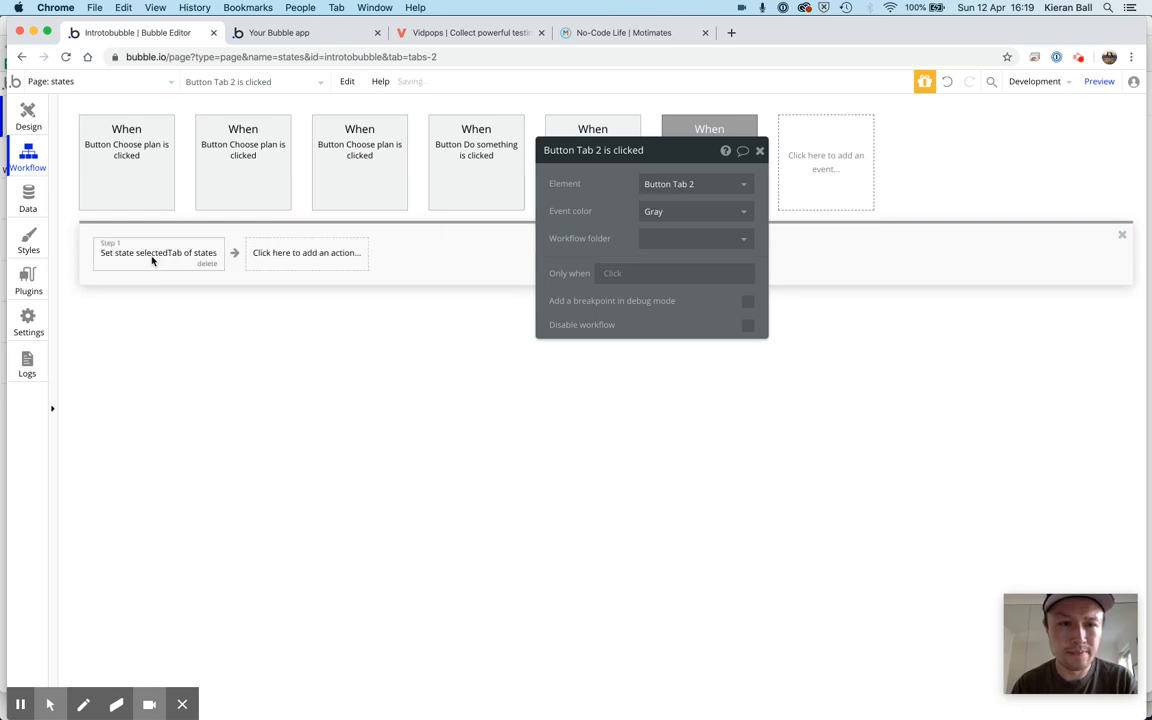
Set the selectedTab value in Button Tab 2's action to tab2, and return to the page design
{"action": "left_click", "coordinate": [150, 256]}
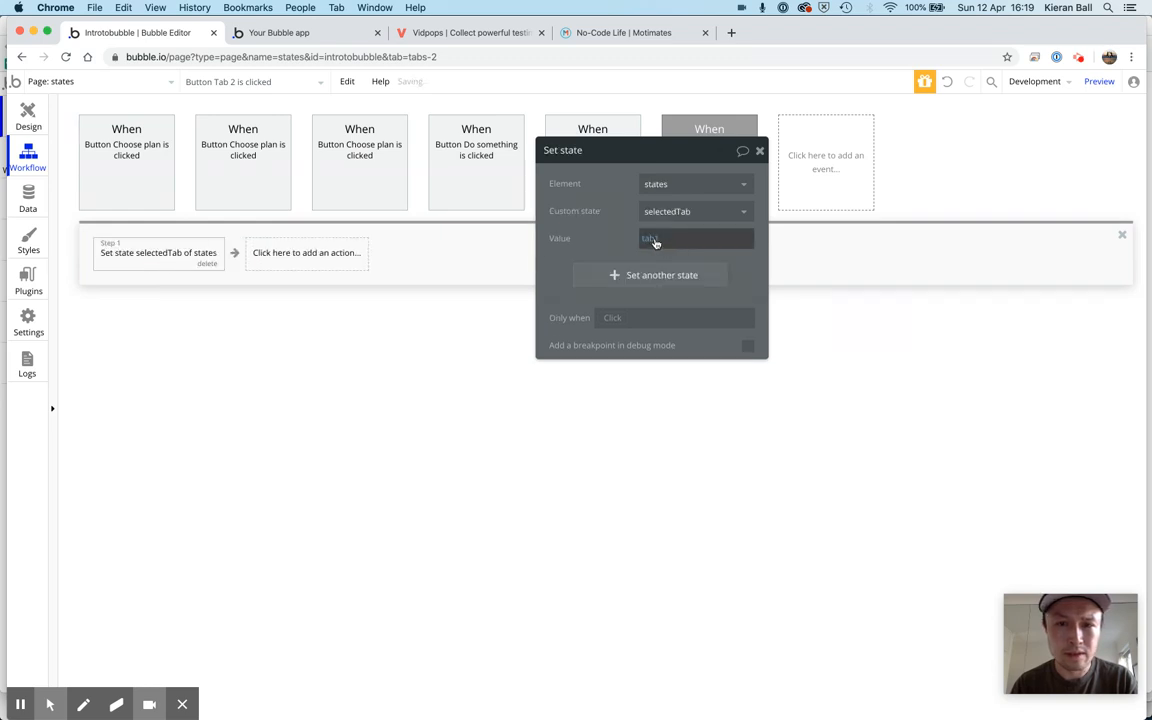
{"action": "type", "text": "2"}
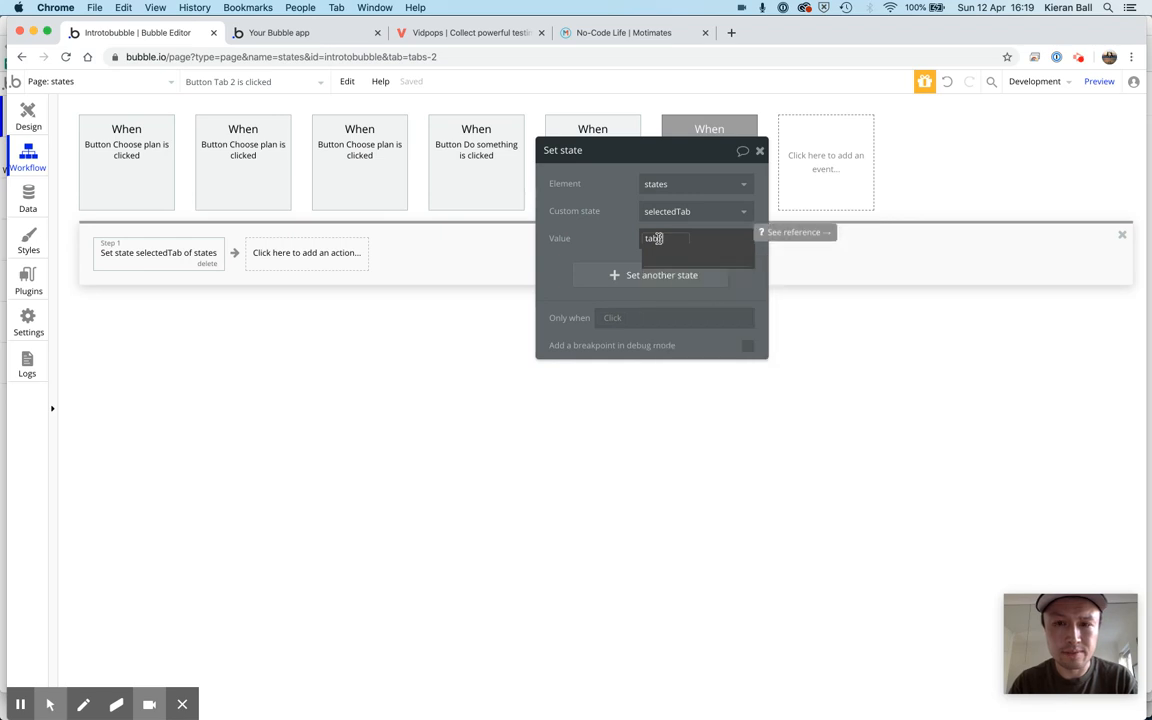
{"action": "left_click", "coordinate": [615, 232]}
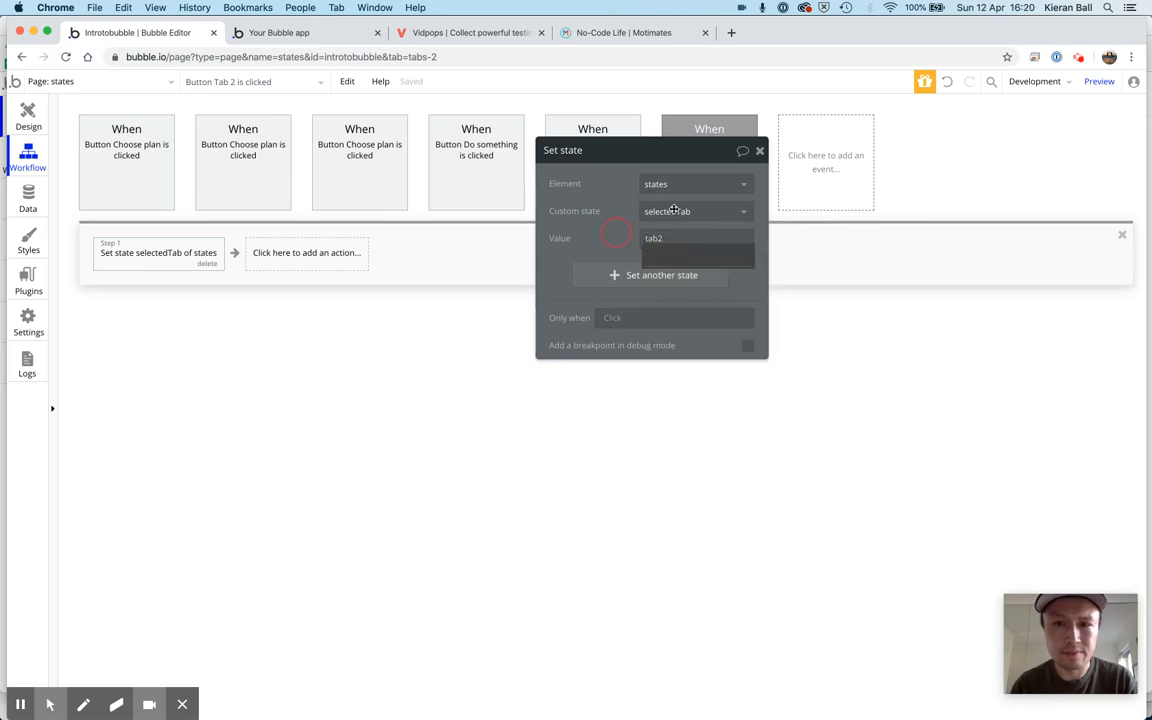
{"action": "left_click", "coordinate": [759, 150]}
{"action": "left_click", "coordinate": [22, 120]}
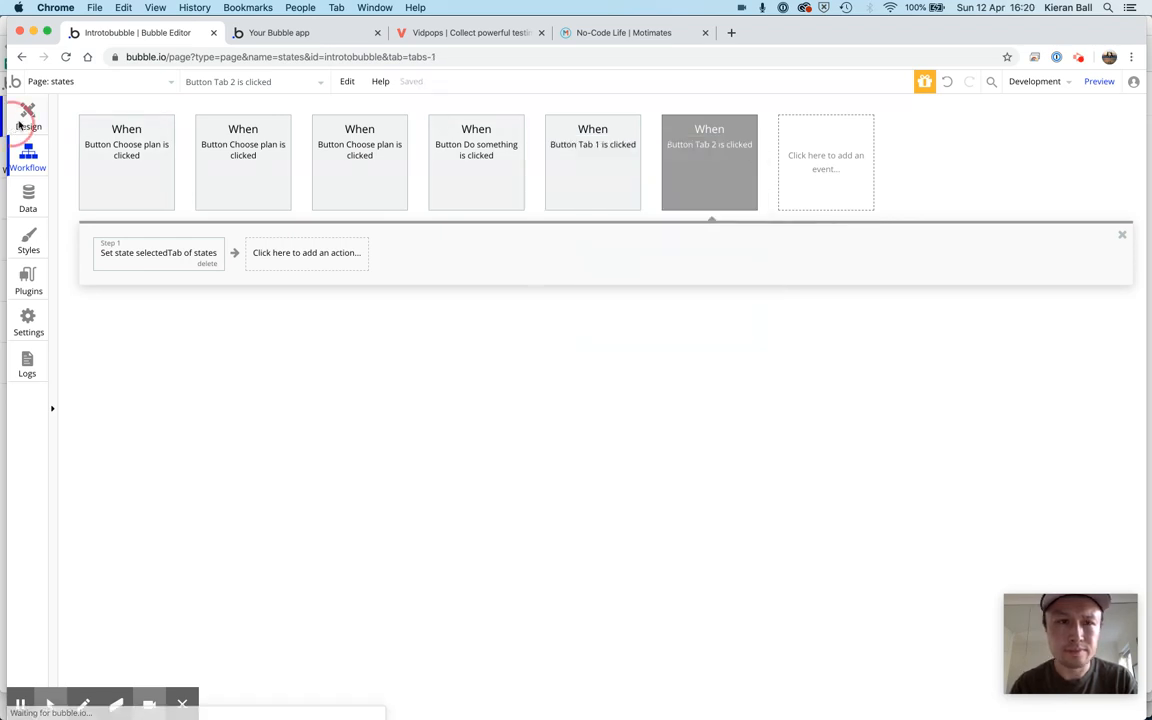
Switch to the app preview, refresh it and check the Hiding and unhiding section on page load
{"action": "left_click", "coordinate": [283, 35]}
{"action": "left_click", "coordinate": [390, 93]}
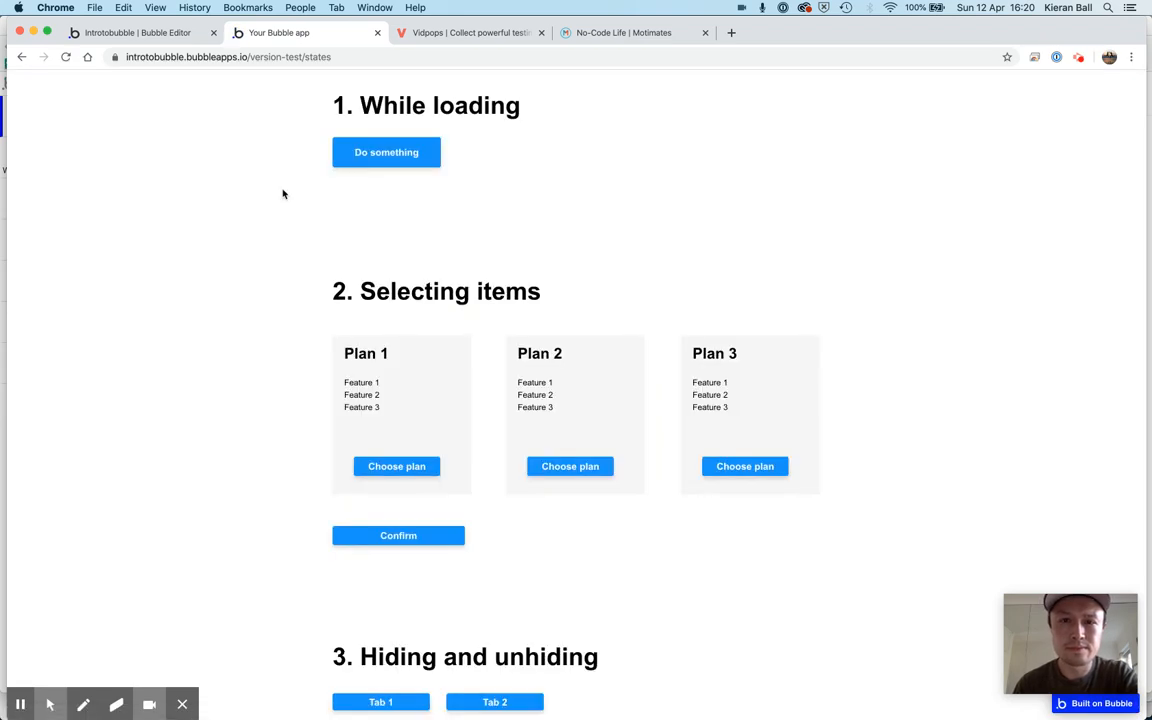
{"action": "scroll", "coordinate": [283, 194], "scroll_direction": "down", "scroll_amount": 5}
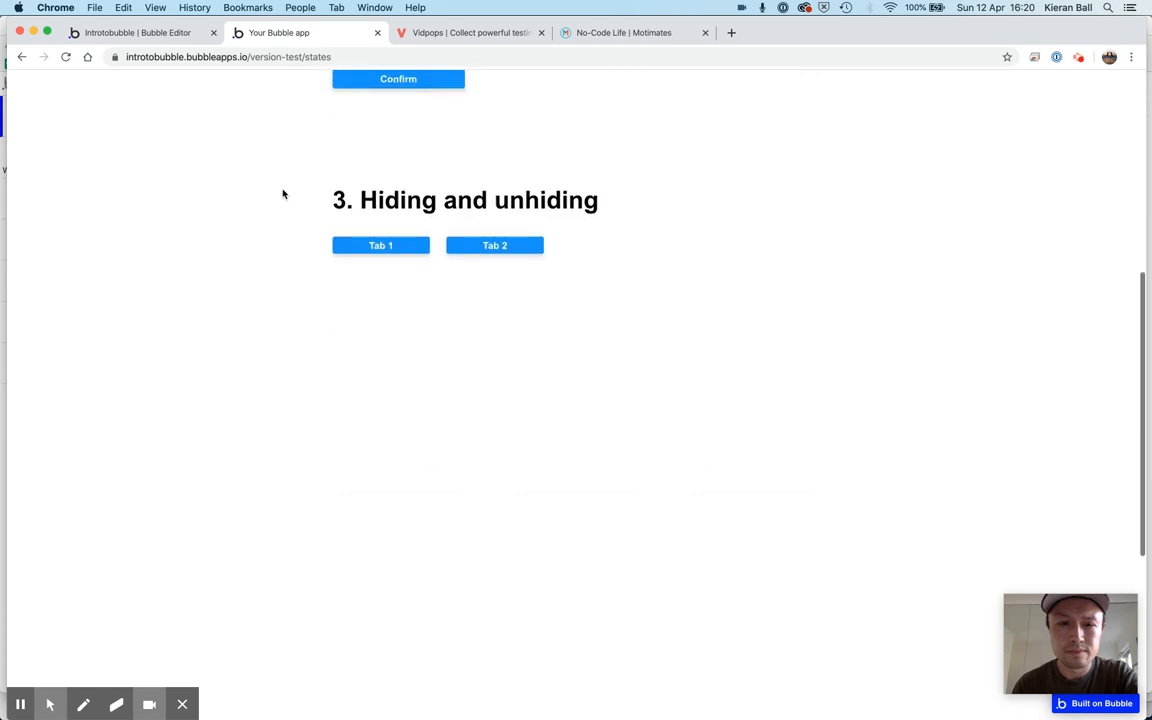
Return to the editor and create a Page is loaded workflow with a Set state action
{"action": "left_click", "coordinate": [172, 33]}
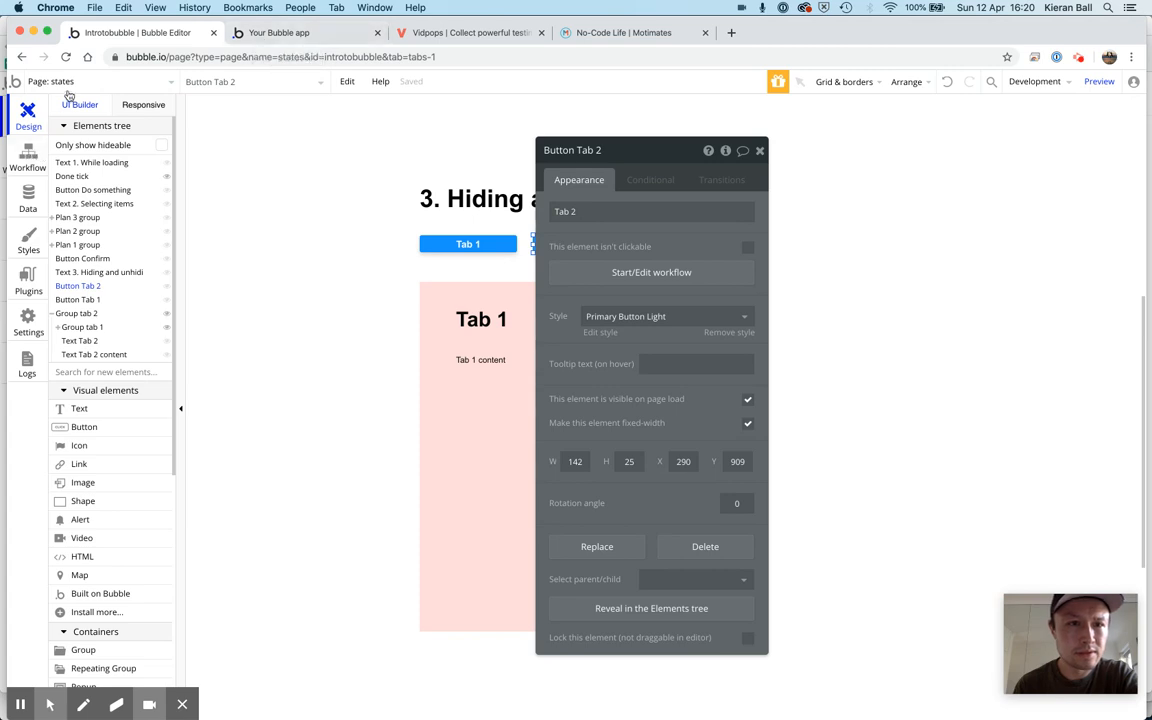
{"action": "left_click", "coordinate": [24, 152]}
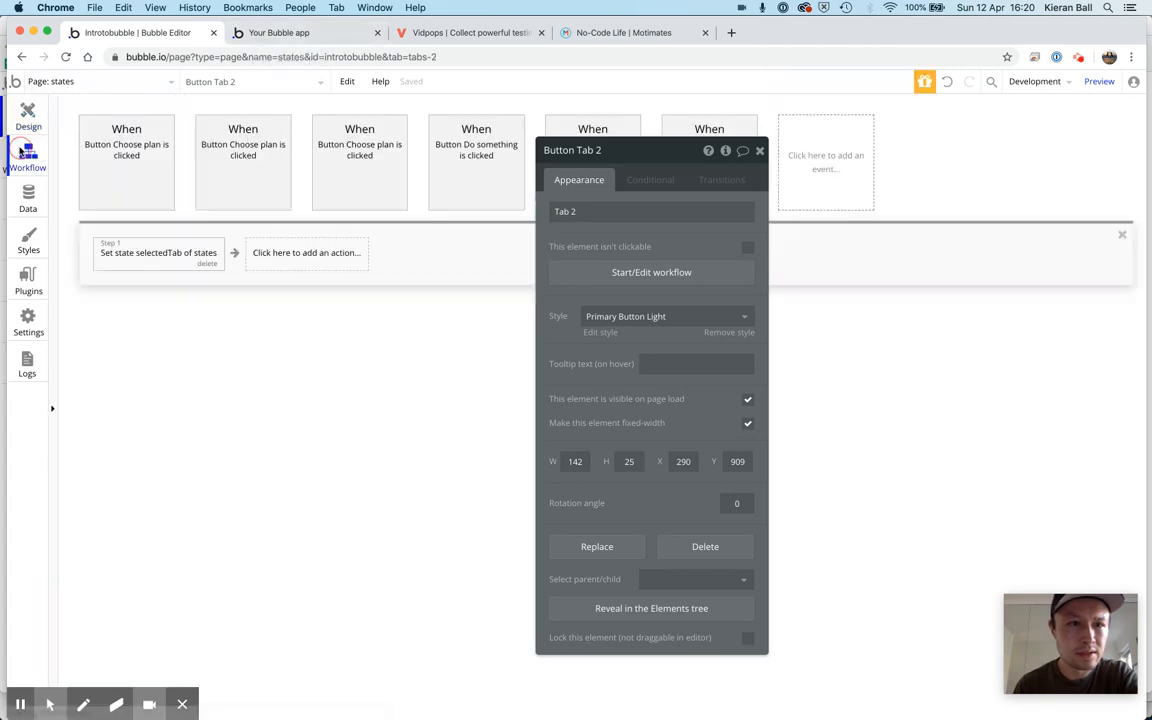
{"action": "left_click", "coordinate": [823, 160]}
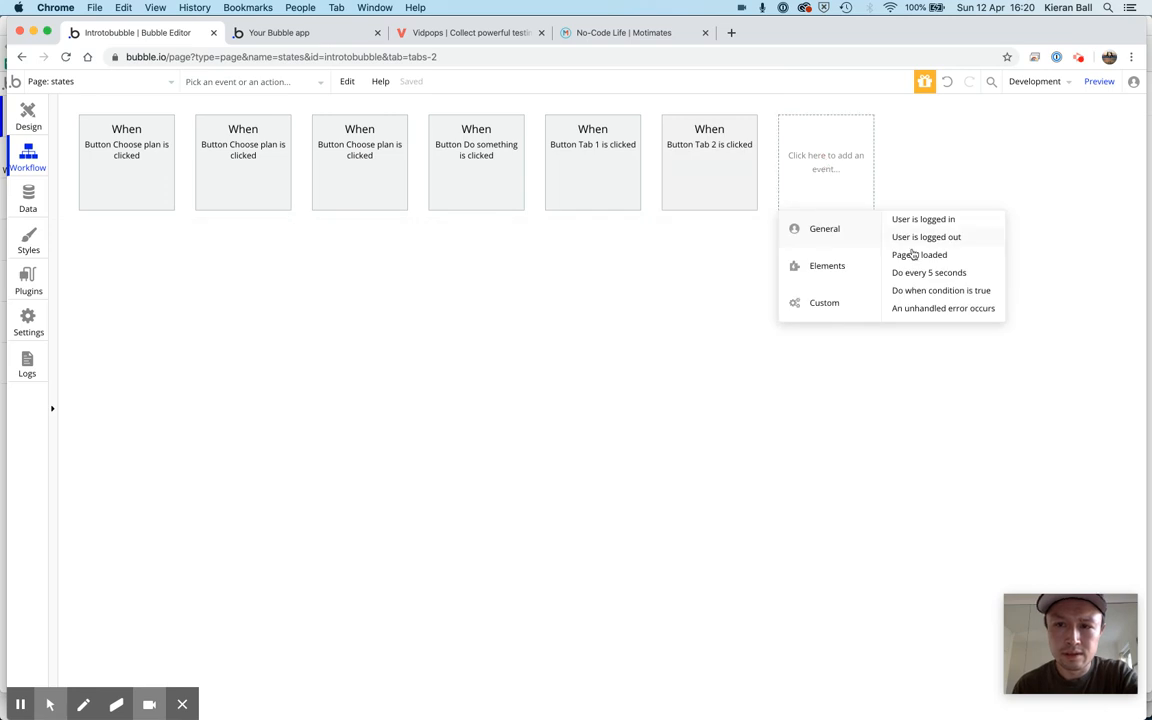
{"action": "left_click", "coordinate": [909, 258]}
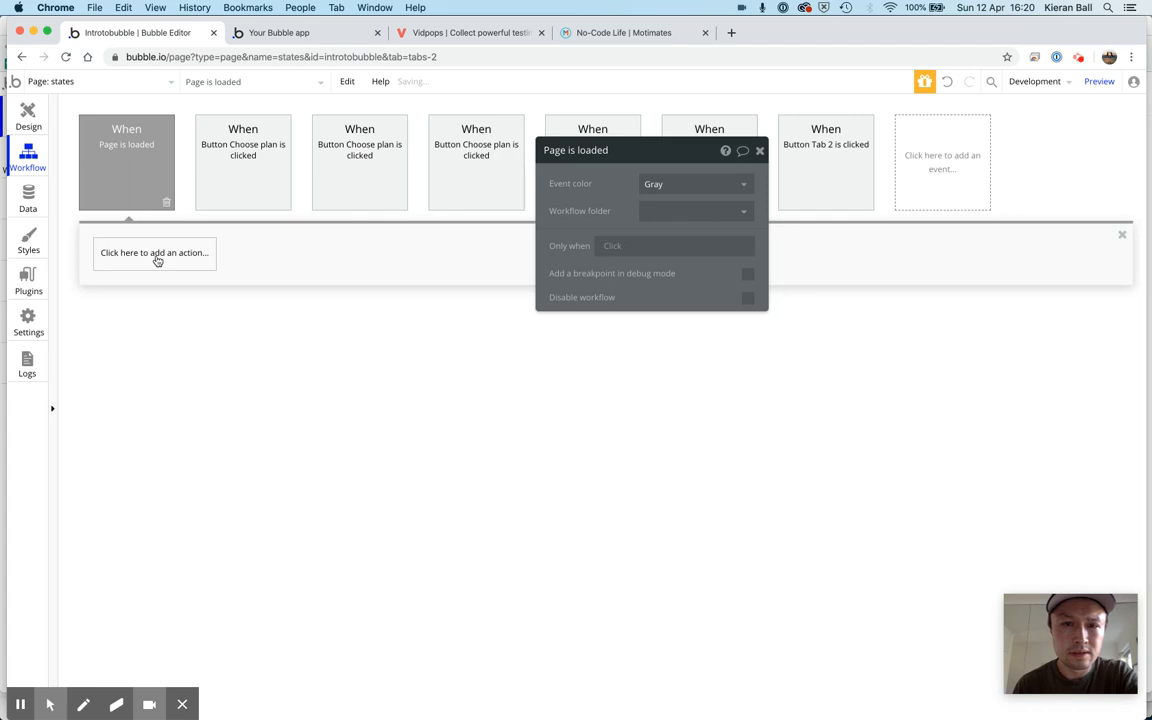
{"action": "left_click", "coordinate": [155, 253]}
{"action": "mouse_move", "coordinate": [150, 441]}
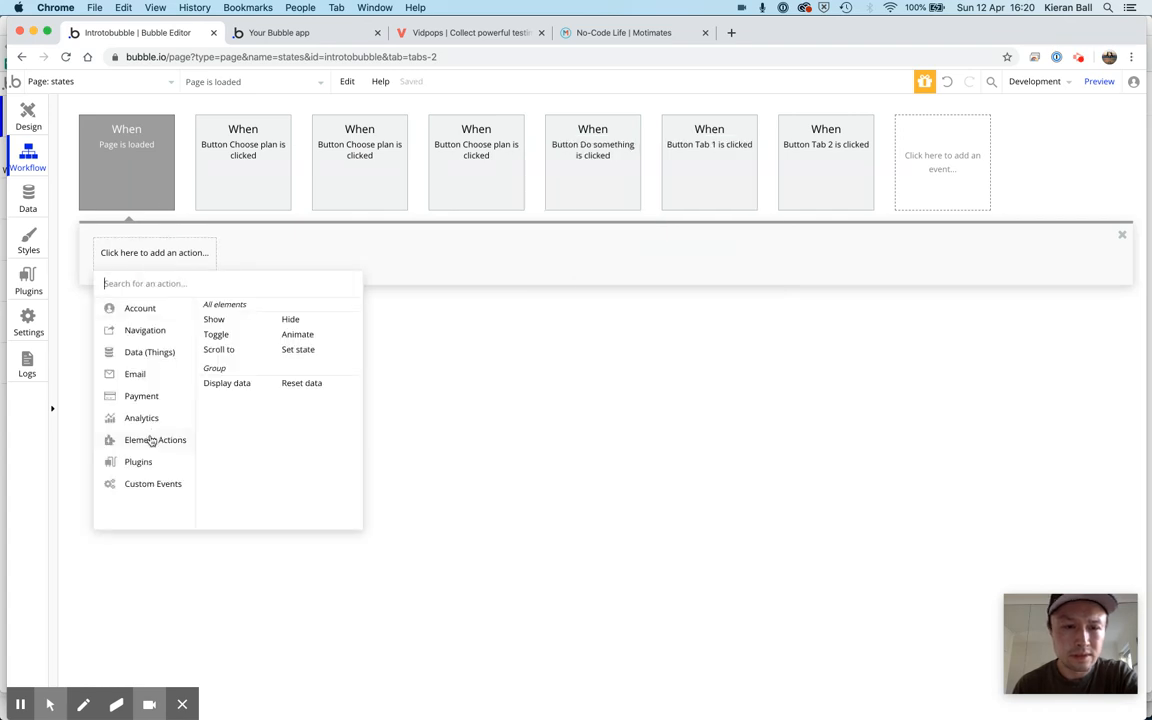
{"action": "left_click", "coordinate": [297, 350]}
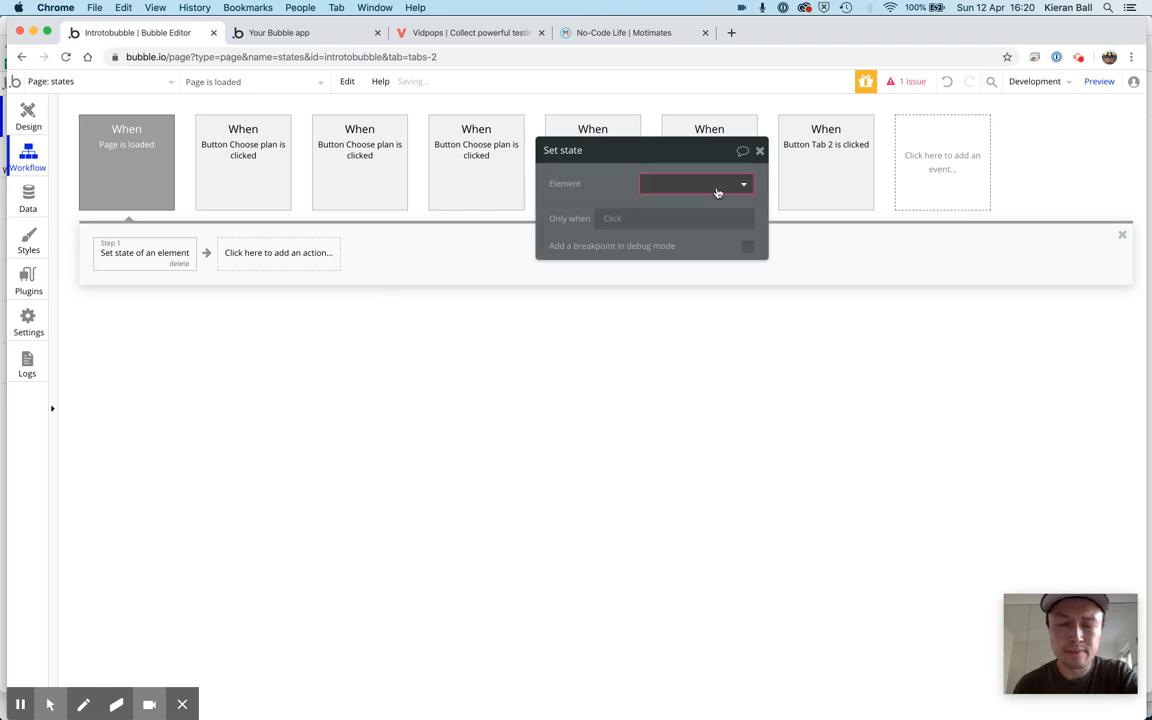
Configure the page-load Set state action to set the selectedTab state of states to tab1, and close its properties
{"action": "left_click", "coordinate": [717, 192]}
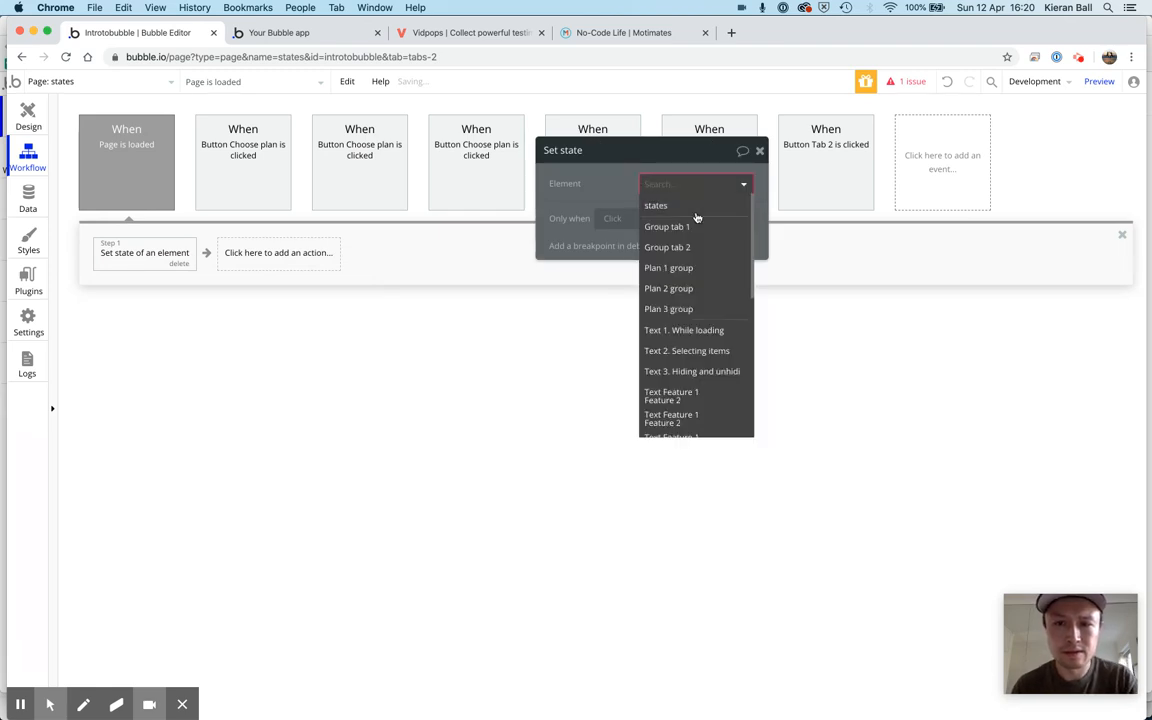
{"action": "left_click", "coordinate": [697, 214]}
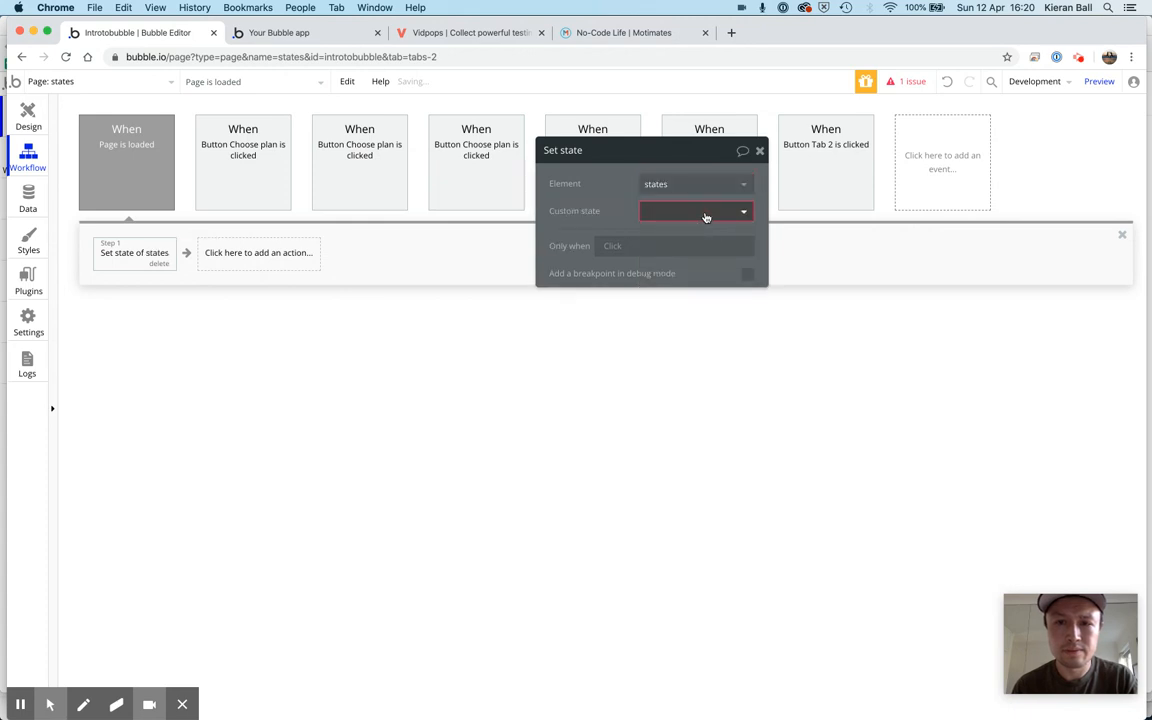
{"action": "left_click", "coordinate": [706, 213]}
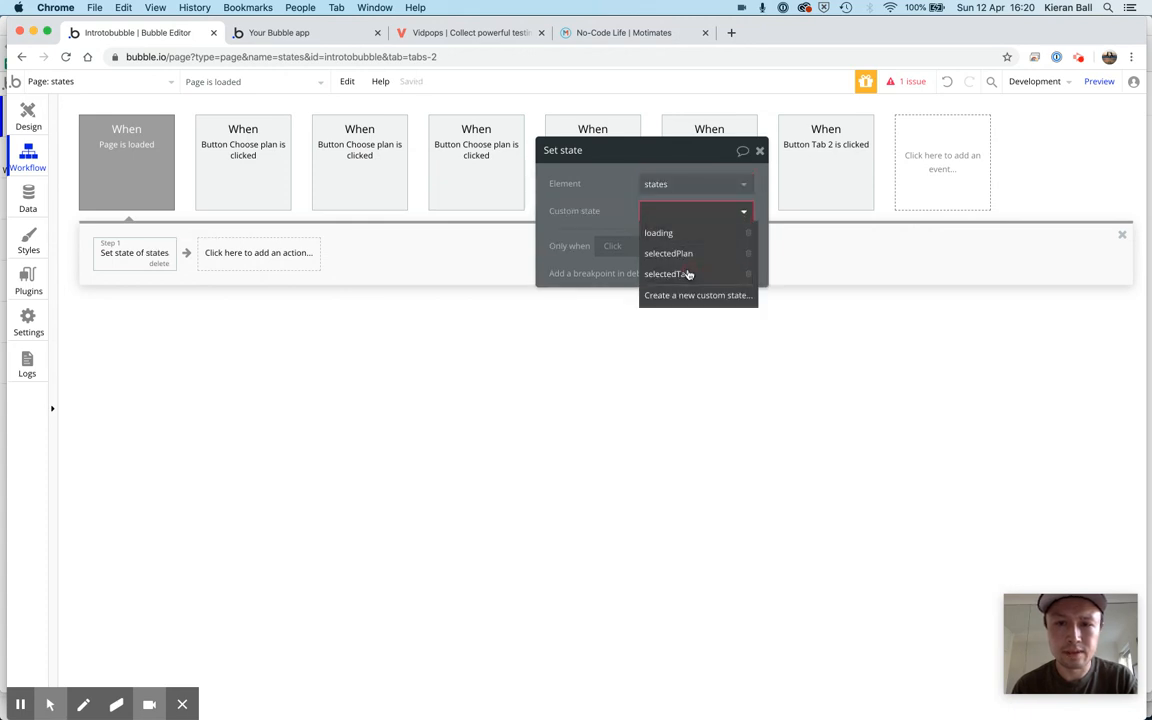
{"action": "left_click", "coordinate": [688, 274]}
{"action": "left_click", "coordinate": [659, 239]}
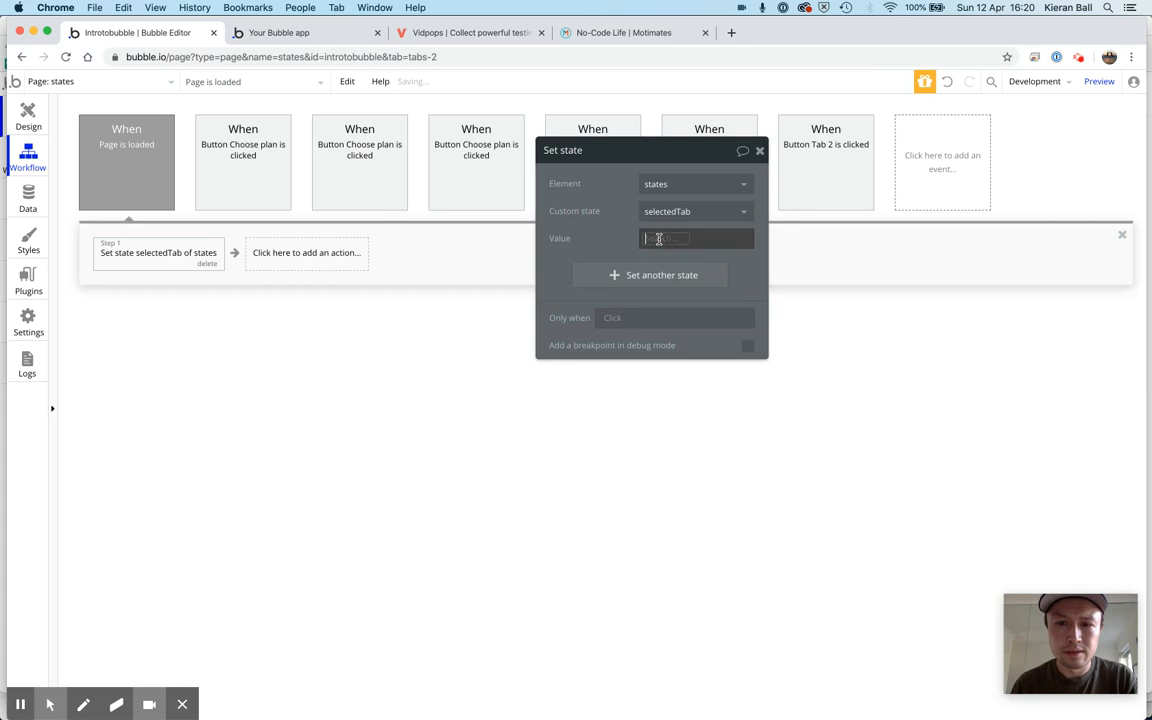
{"action": "type", "text": "tab1"}
{"action": "left_click", "coordinate": [602, 239]}
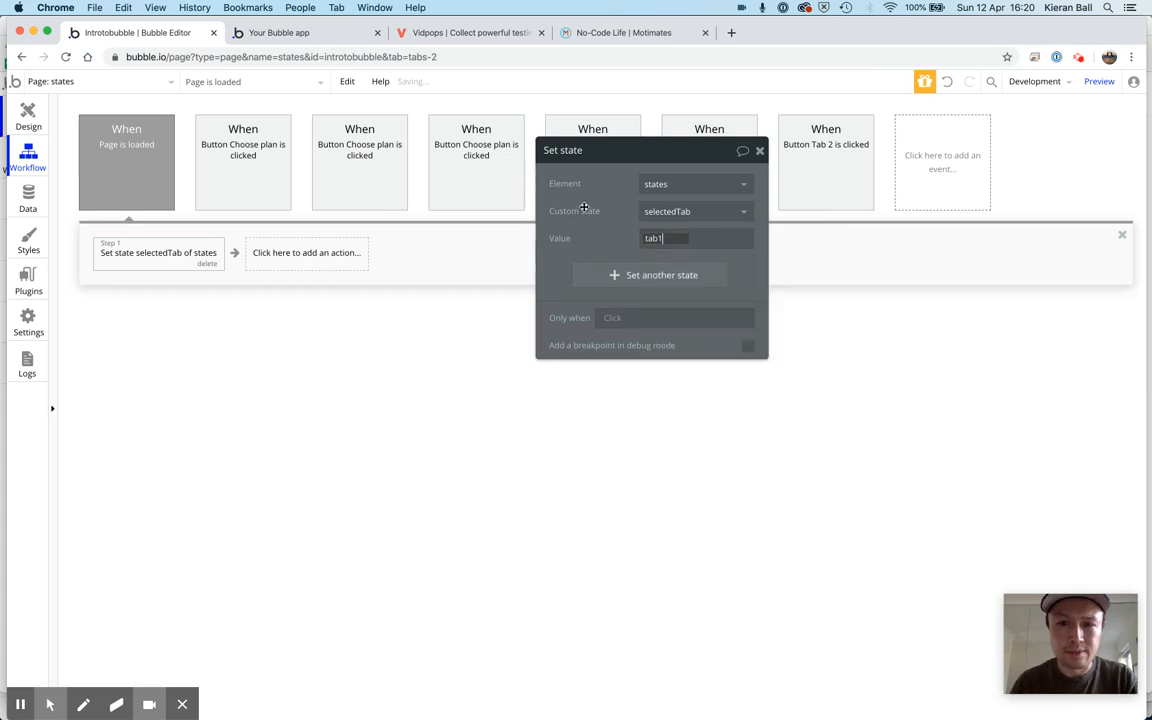
{"action": "left_click", "coordinate": [760, 150]}
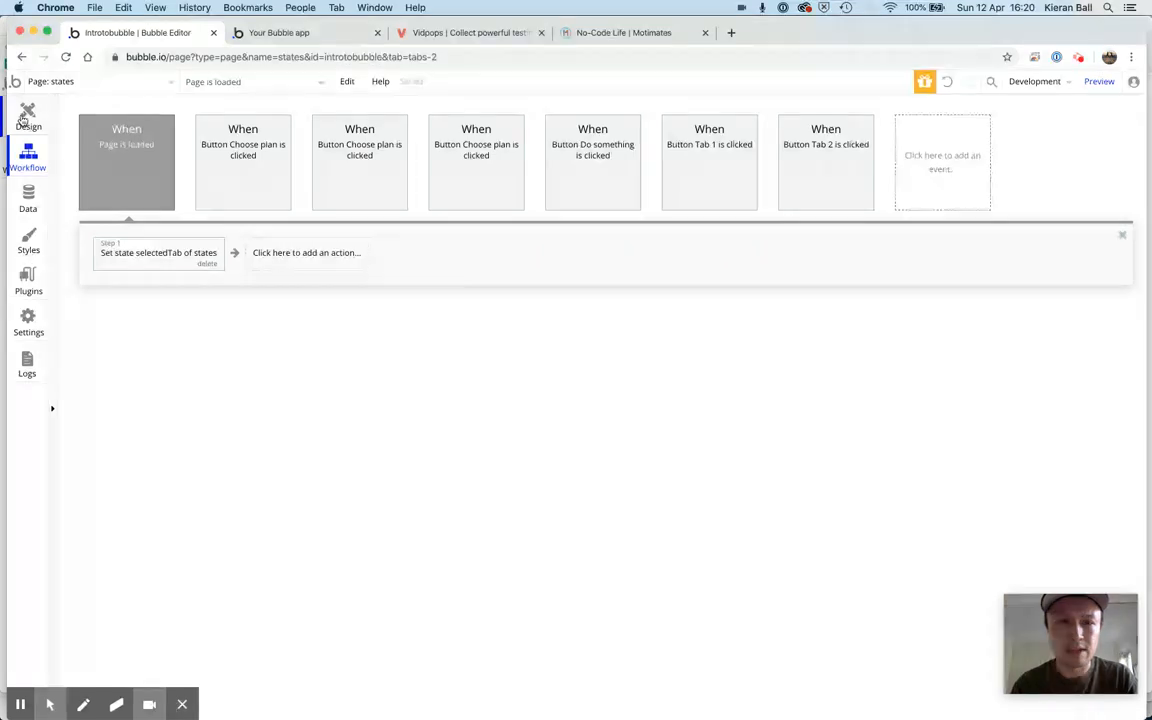
Refresh the app preview and test switching between Tab 1 and Tab 2 in the Hiding and unhiding section
{"action": "left_click", "coordinate": [282, 34]}
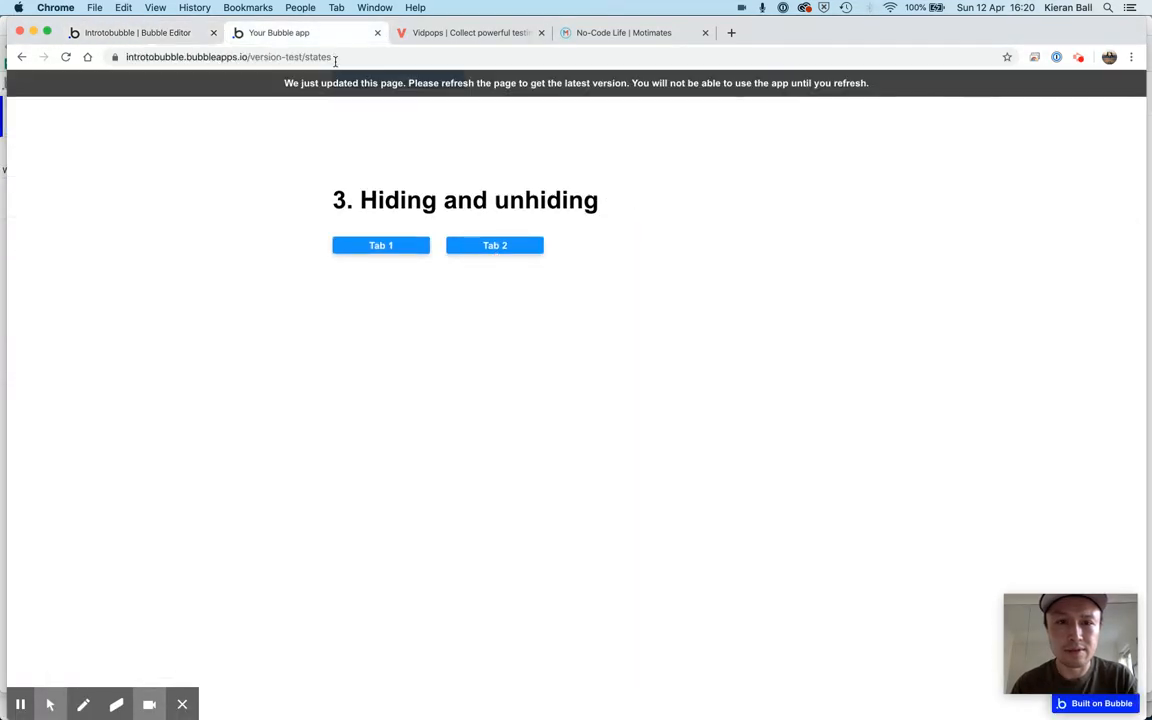
{"action": "left_click", "coordinate": [305, 85]}
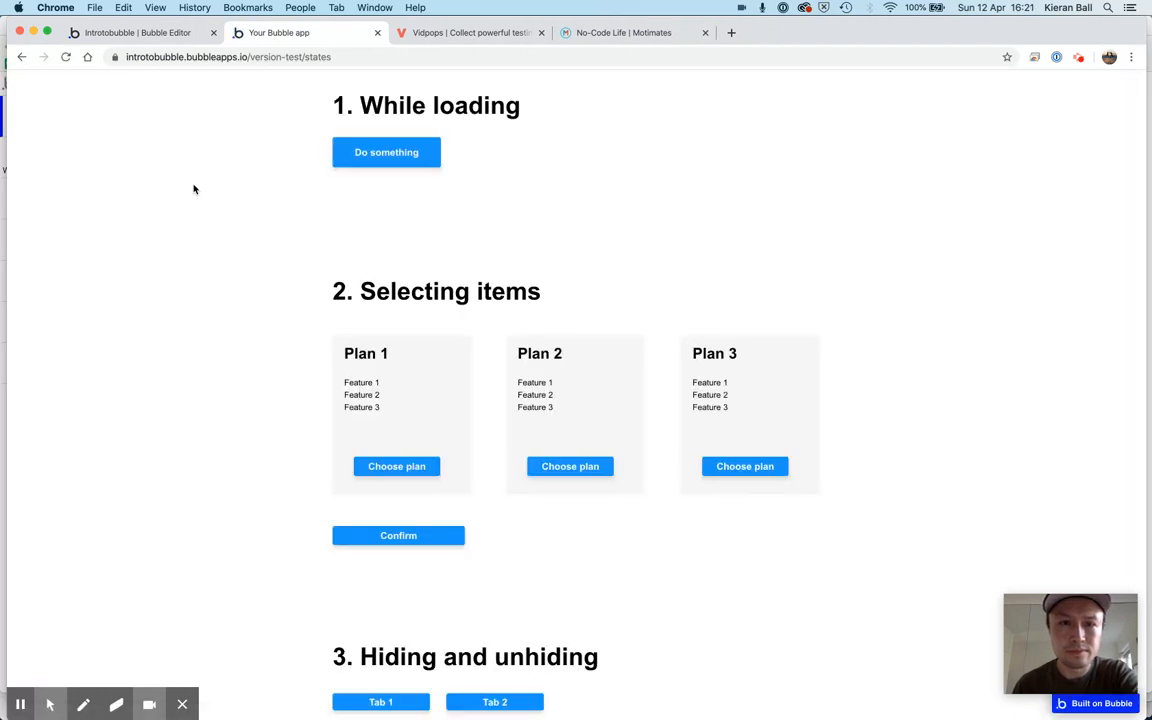
{"action": "scroll", "coordinate": [194, 189], "scroll_direction": "down", "scroll_amount": 9}
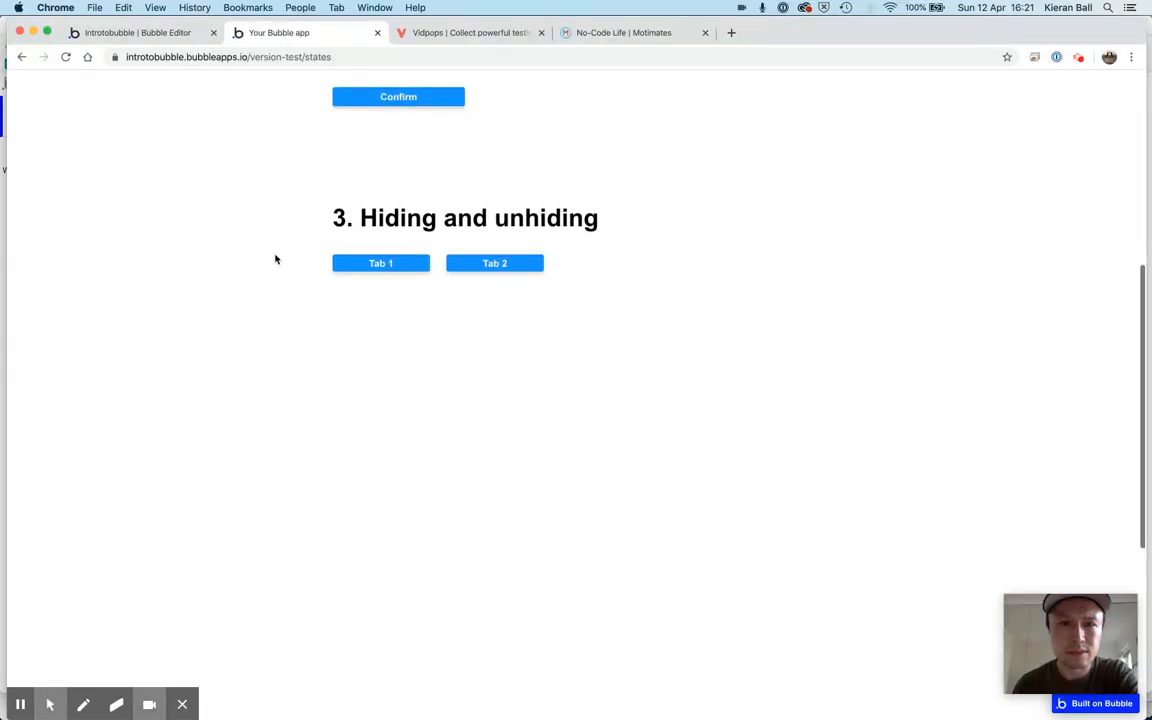
{"action": "left_click", "coordinate": [455, 265]}
{"action": "left_click", "coordinate": [381, 262]}
{"action": "left_click", "coordinate": [478, 265]}
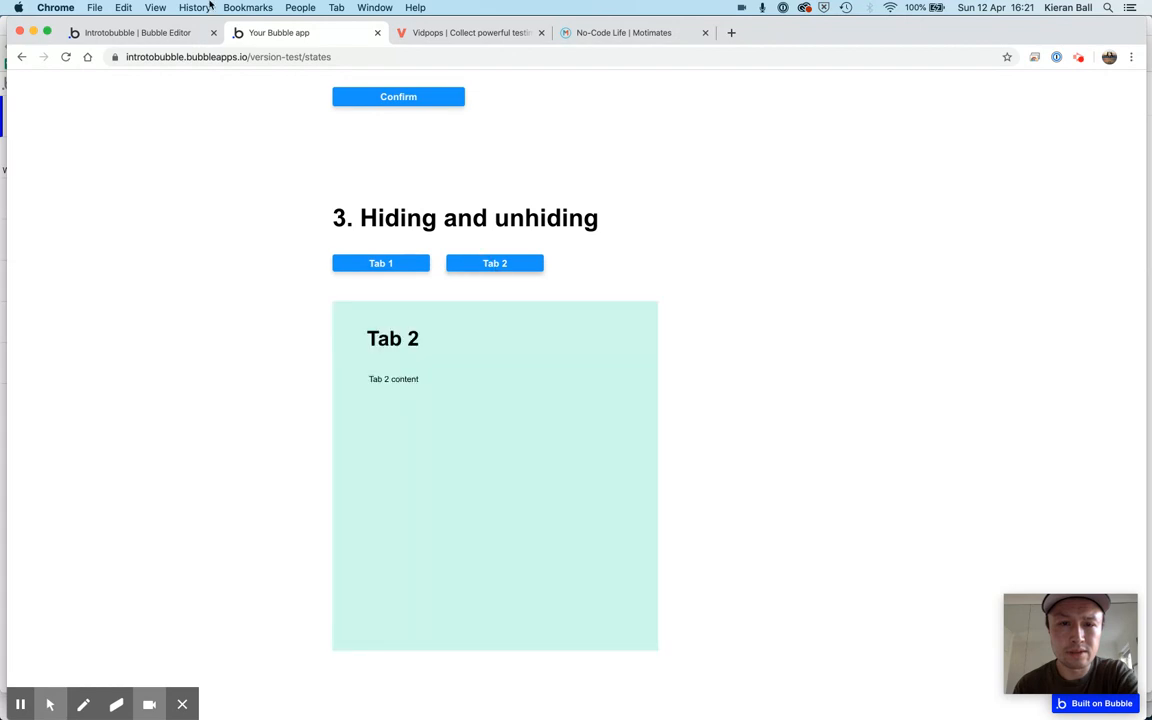
In the editor's page design, cut Group tab 1 out of Group tab 2 and paste it directly onto the states page
{"action": "left_click", "coordinate": [137, 33]}
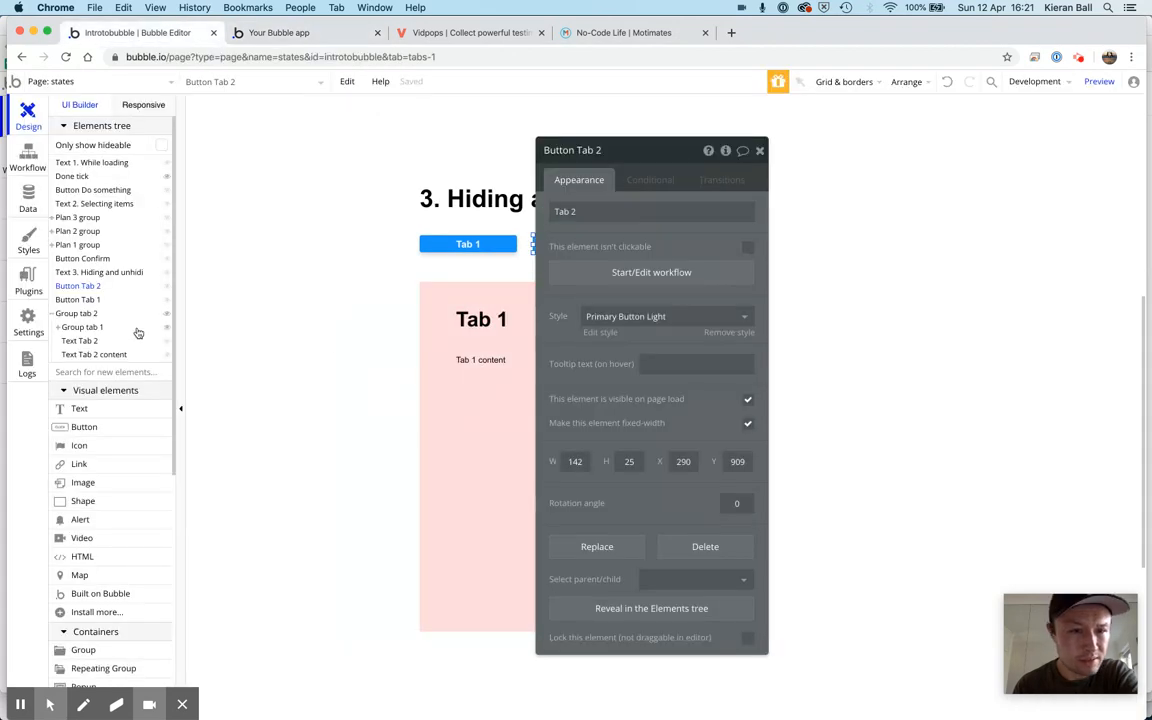
{"action": "left_click", "coordinate": [759, 152]}
{"action": "left_click", "coordinate": [641, 290]}
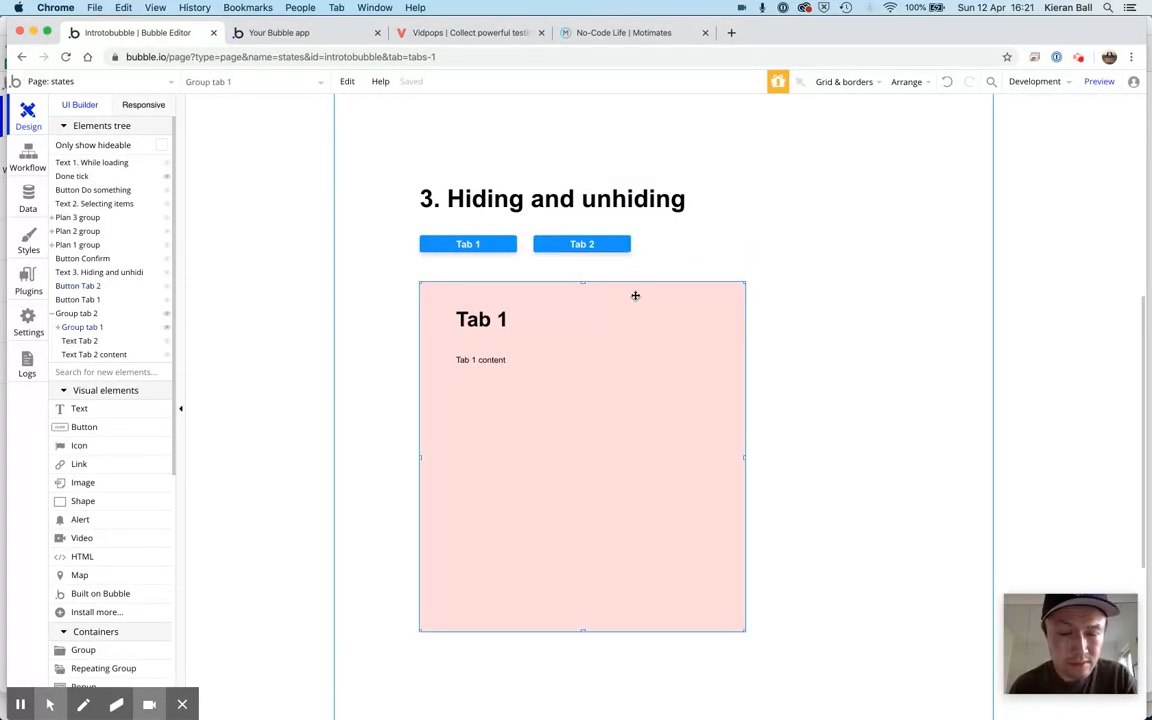
{"action": "key", "text": "Delete"}
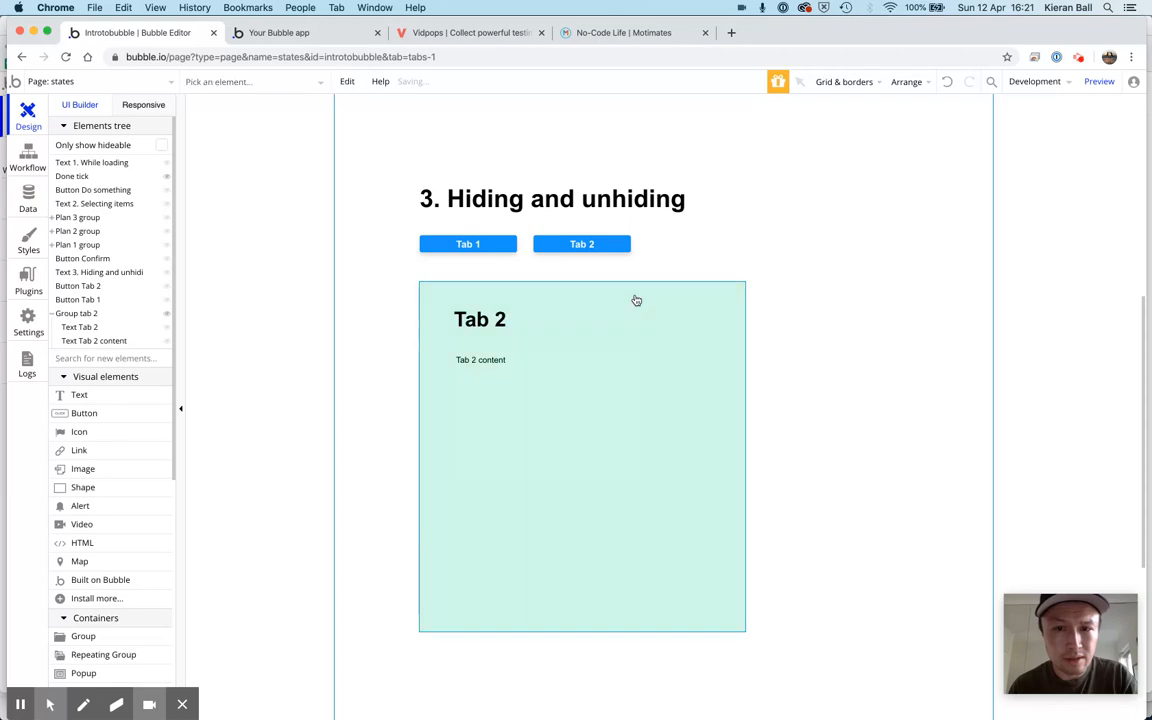
{"action": "double_click", "coordinate": [800, 301]}
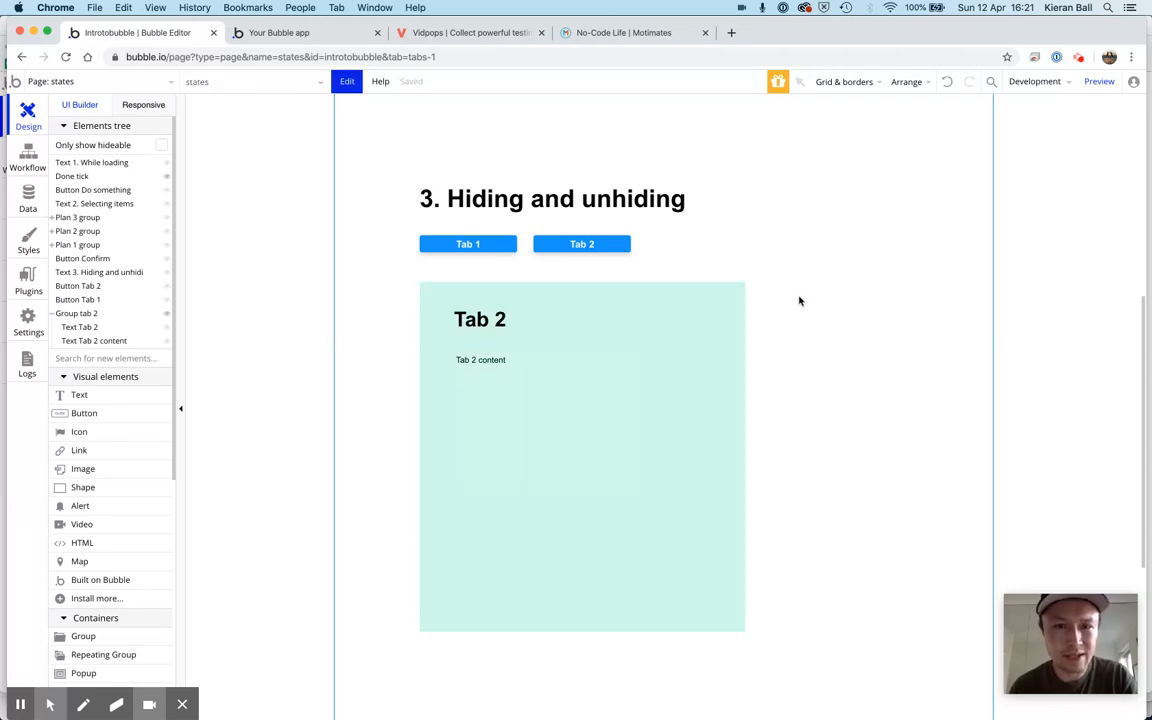
{"action": "key", "text": "super+z"}
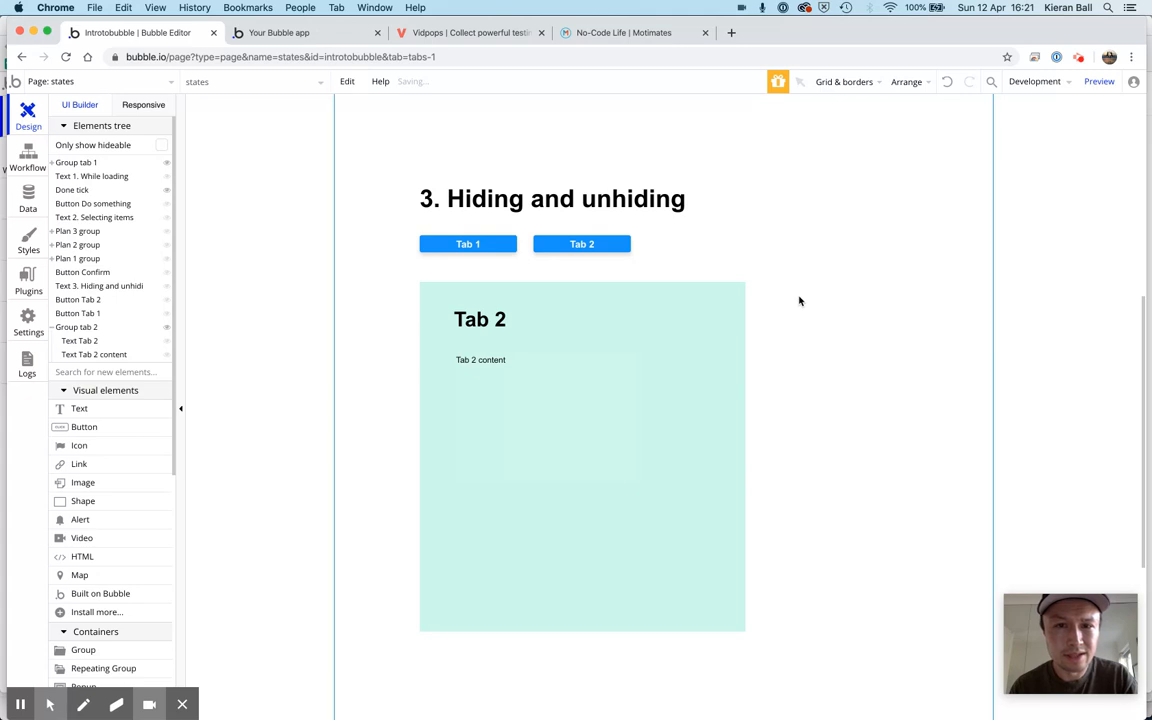
Try to place Group tab 1 exactly over Group tab 2 beneath the Tab 1 and Tab 2 buttons
{"action": "left_click", "coordinate": [638, 236]}
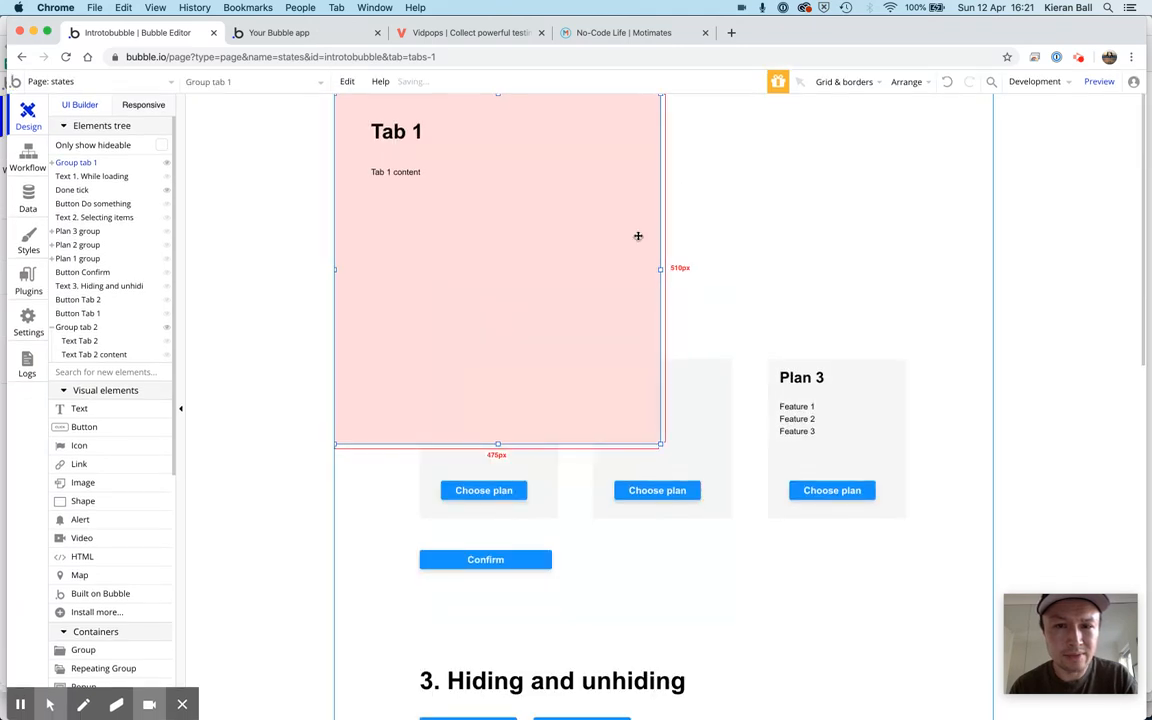
{"action": "left_click_drag", "start_coordinate": [637, 236], "coordinate": [839, 508]}
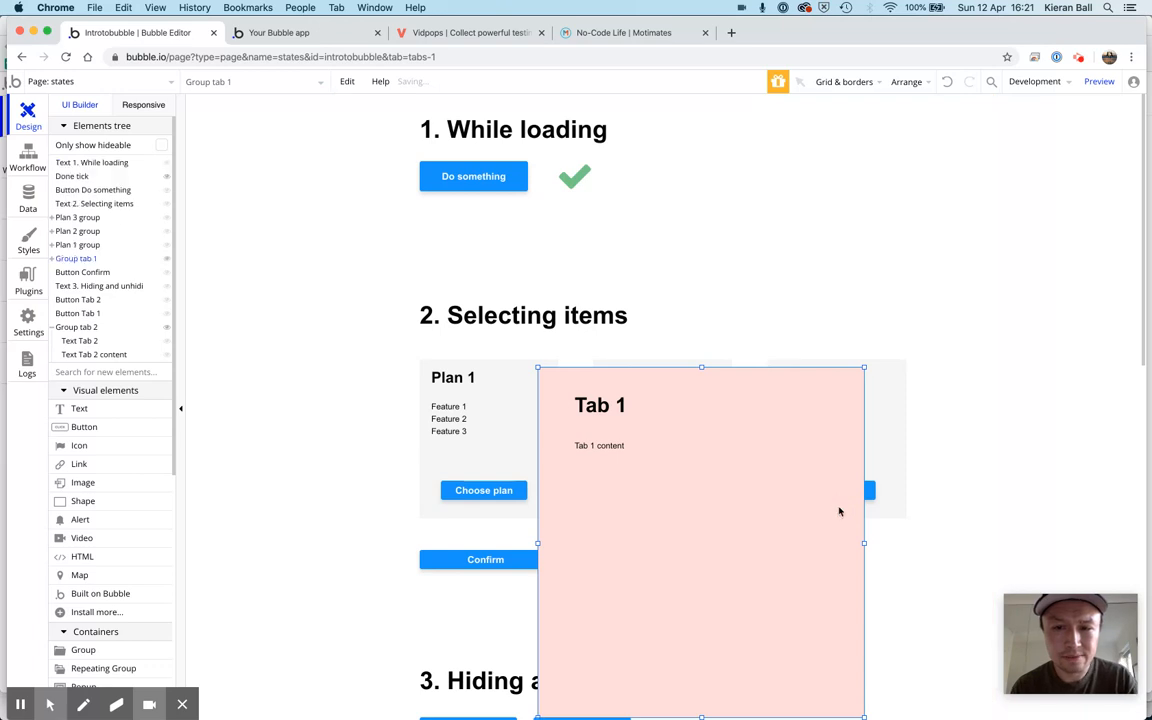
{"action": "scroll", "coordinate": [839, 509], "scroll_direction": "down", "scroll_amount": 5}
{"action": "scroll", "coordinate": [825, 455], "scroll_direction": "down", "scroll_amount": 1}
{"action": "left_click_drag", "start_coordinate": [774, 172], "coordinate": [655, 571]}
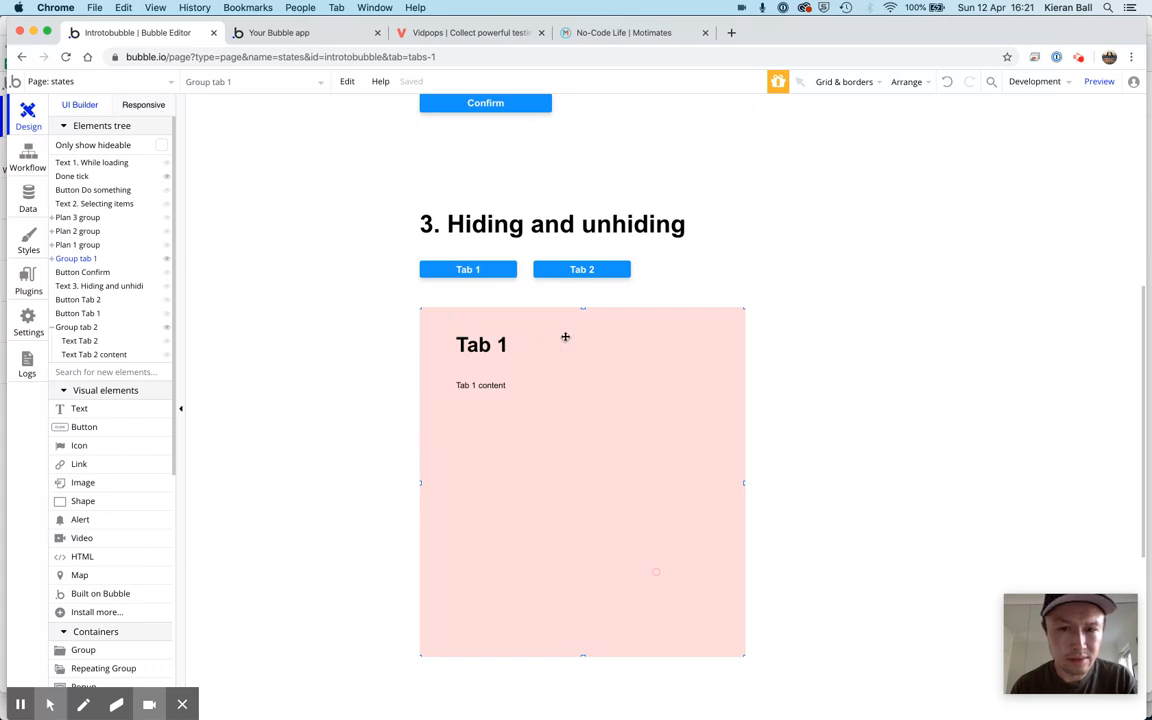
Shift the Tab 1 heading toward the middle of its group and undo the group's placement over Group tab 2
{"action": "left_click_drag", "start_coordinate": [629, 352], "coordinate": [738, 355]}
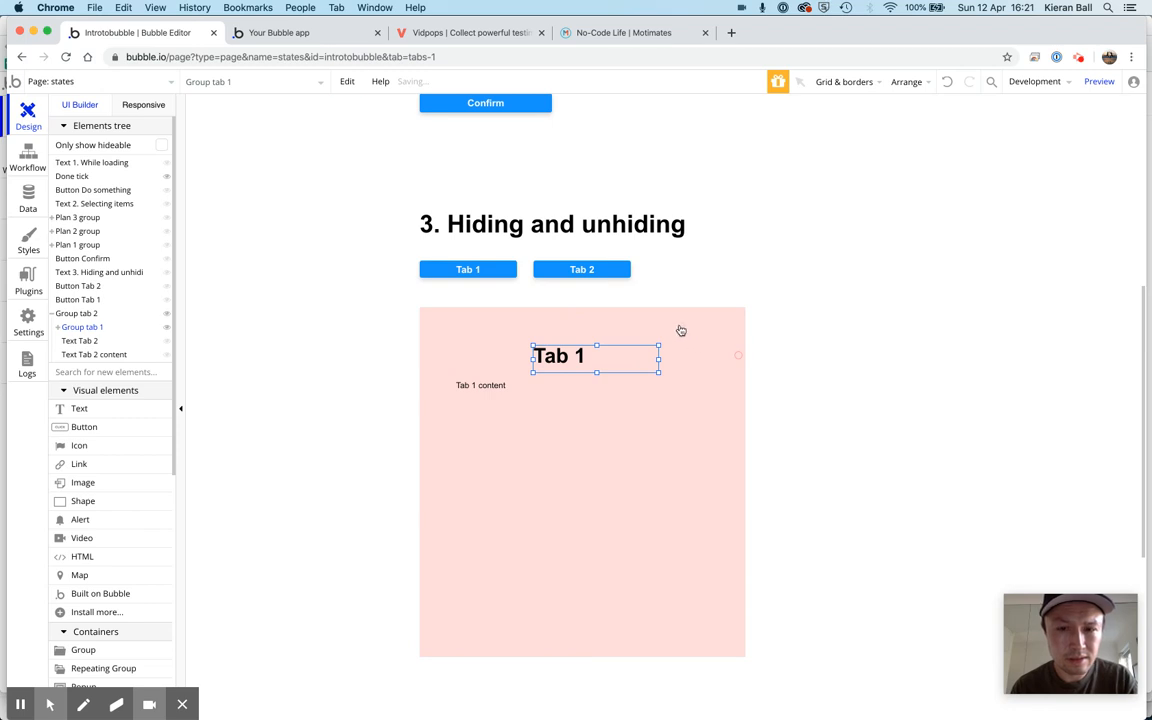
{"action": "key", "text": "super+z"}
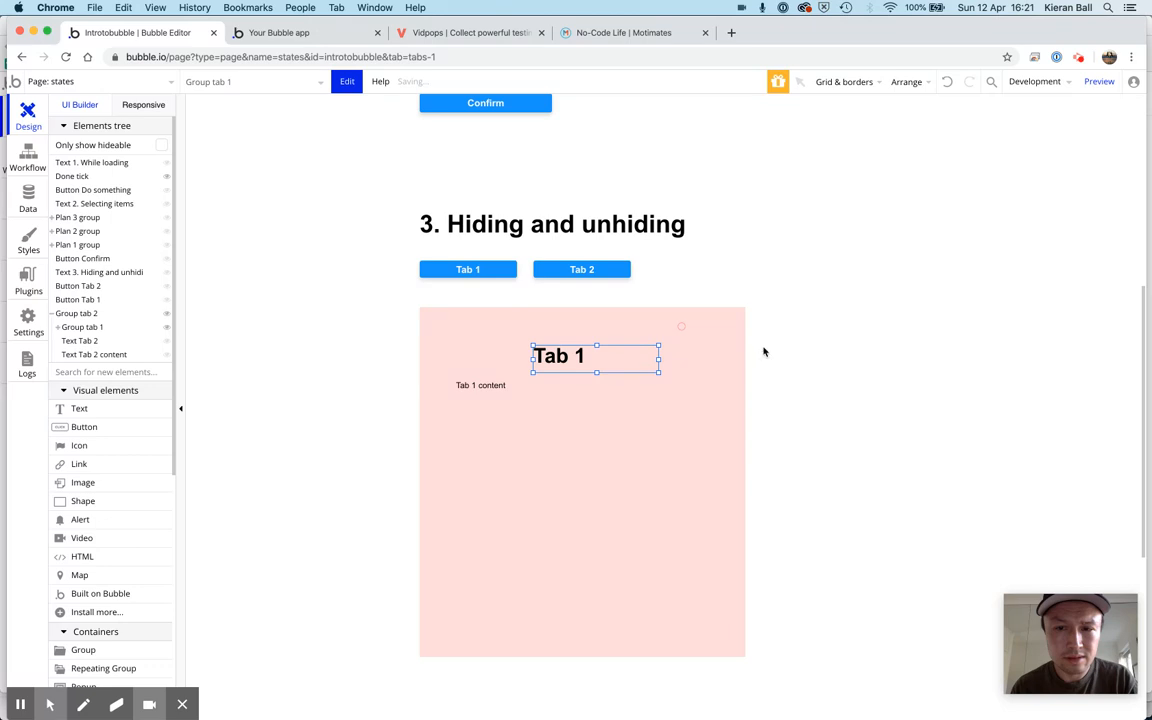
{"action": "key", "text": "super+z"}
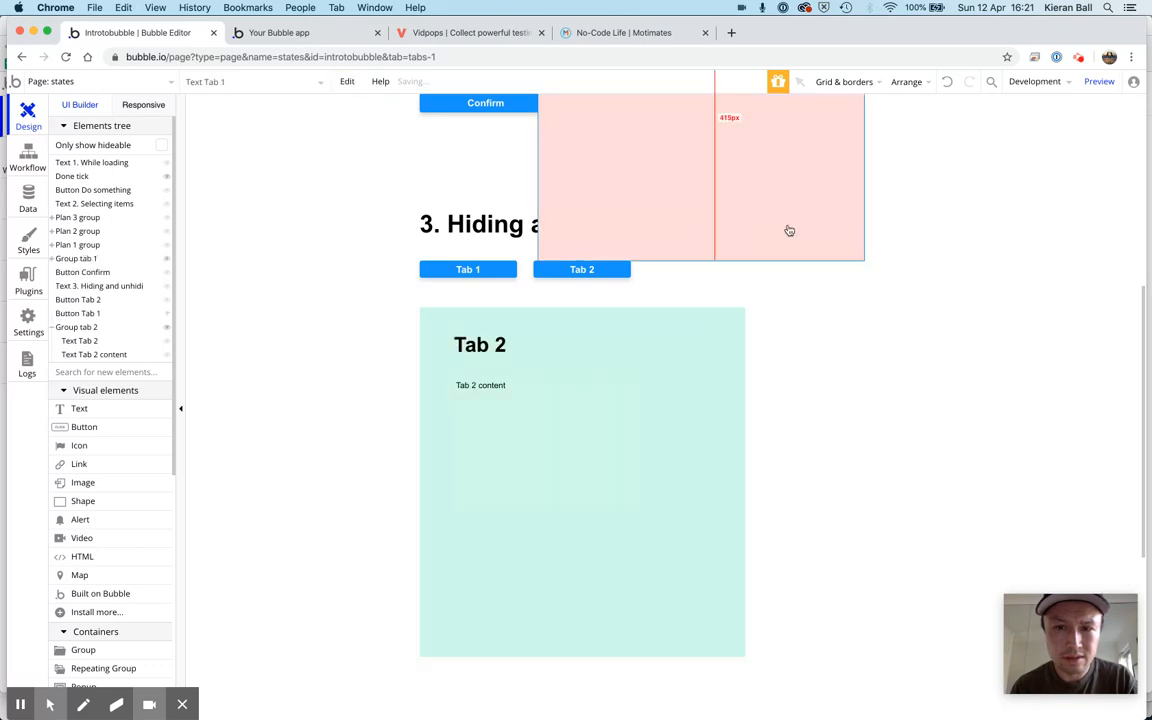
Move Group tab 1 over Group tab 2 with a slight sideways offset so it stays directly on the page, and deselect it
{"action": "left_click_drag", "start_coordinate": [797, 228], "coordinate": [800, 227]}
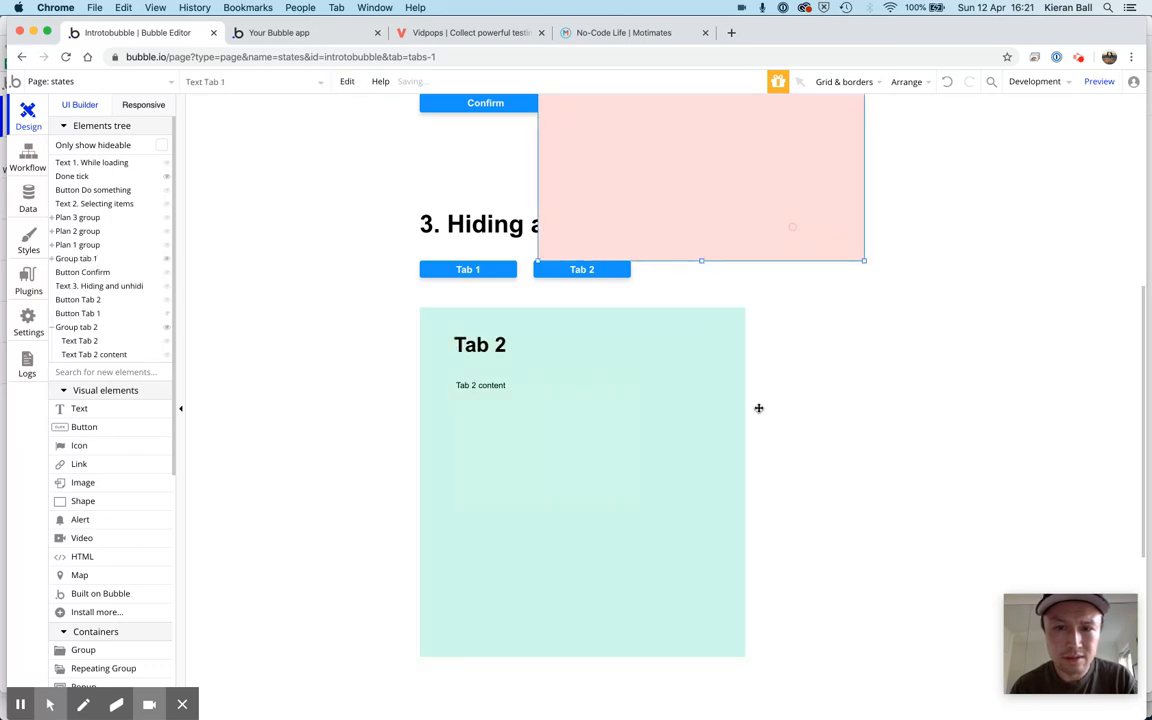
{"action": "left_click_drag", "start_coordinate": [753, 437], "coordinate": [734, 535]}
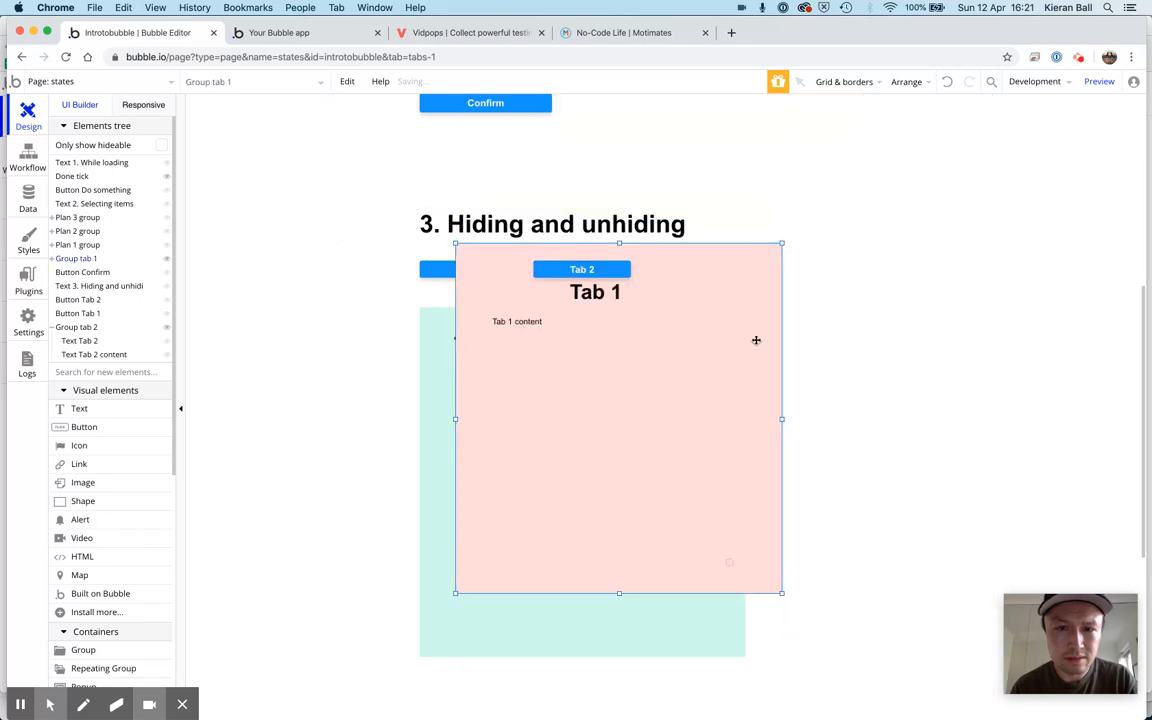
{"action": "left_click_drag", "start_coordinate": [753, 350], "coordinate": [728, 342]}
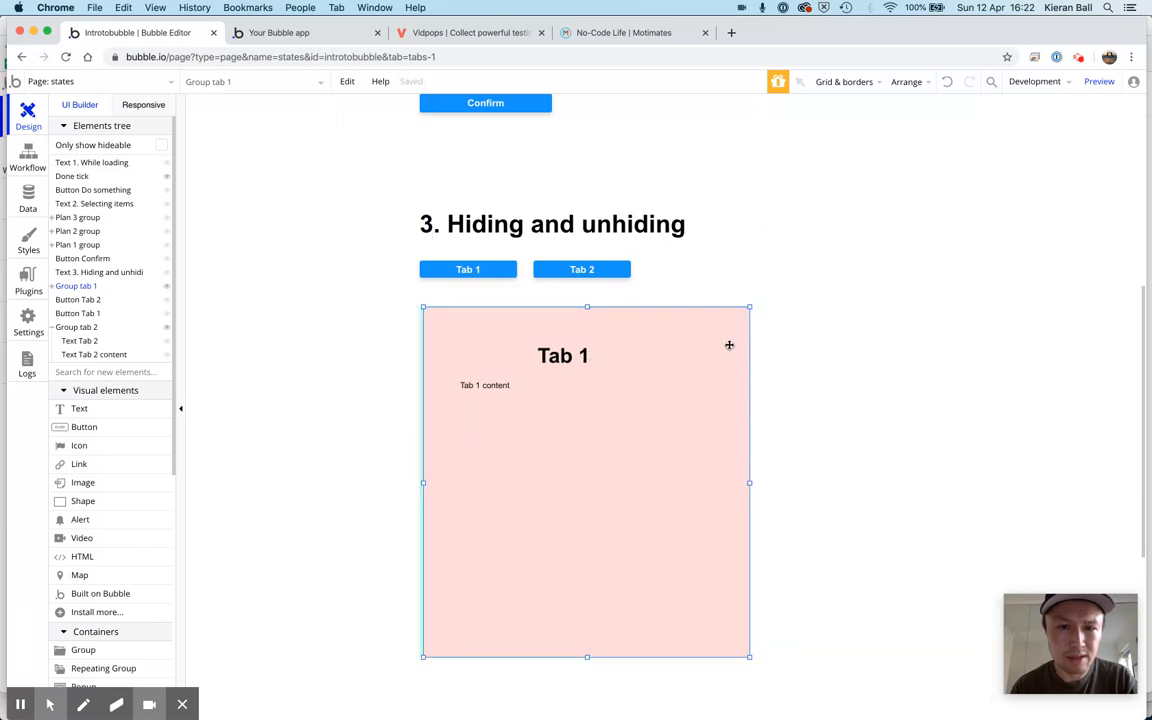
{"action": "left_click", "coordinate": [806, 333]}
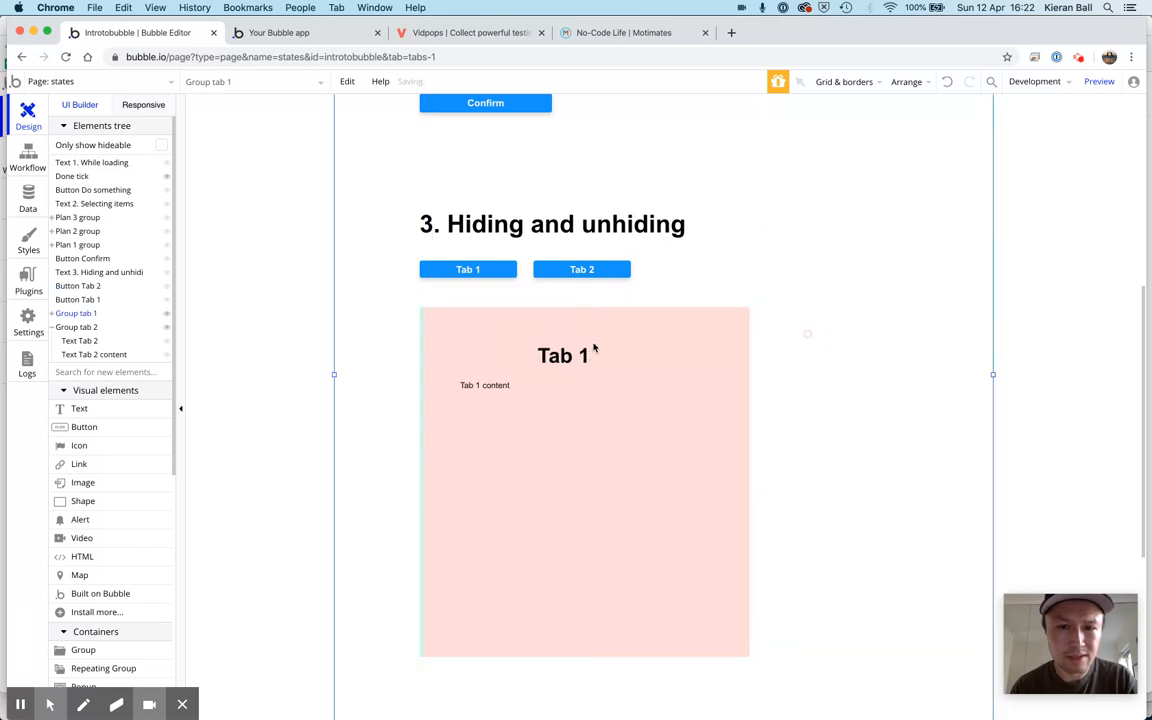
Refresh the app preview and test the default tab and repeated switching between Tab 1 and Tab 2
{"action": "left_click", "coordinate": [315, 37]}
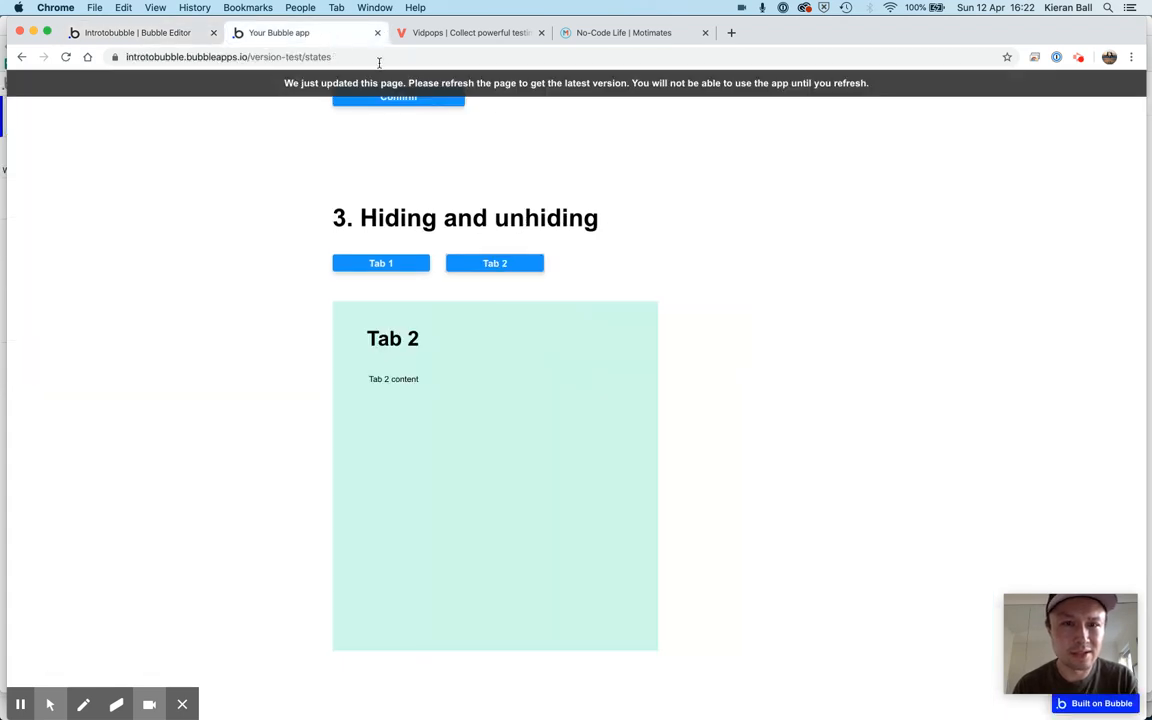
{"action": "left_click", "coordinate": [375, 86]}
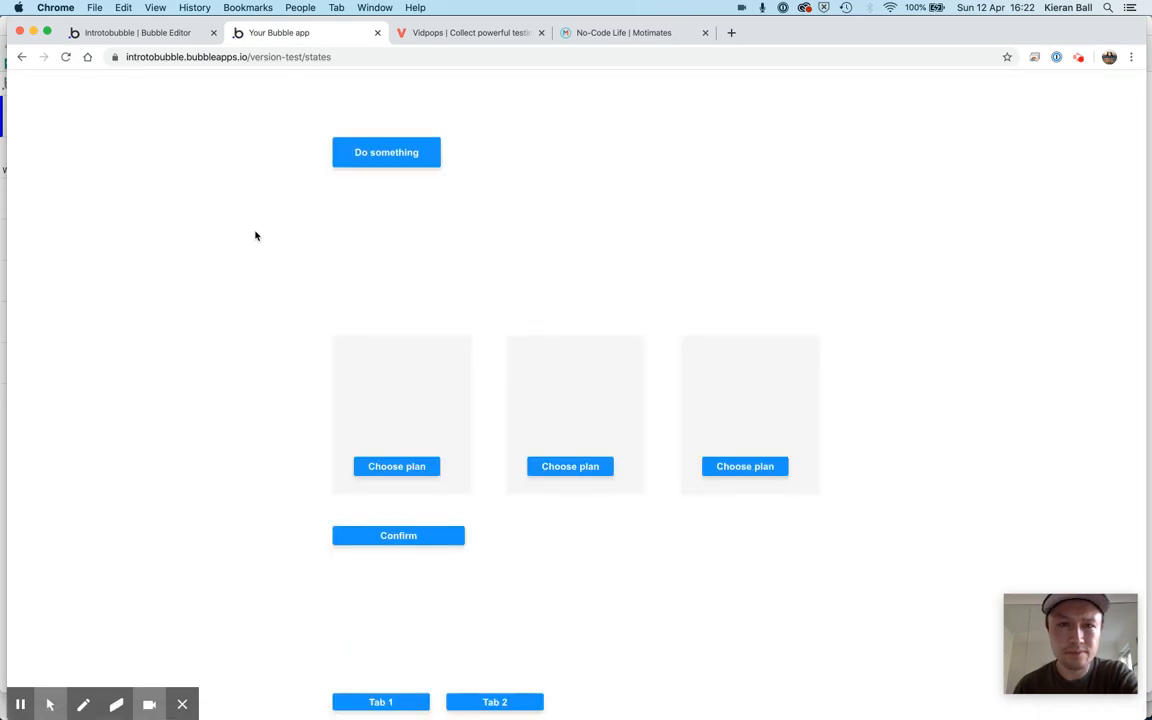
{"action": "scroll", "coordinate": [255, 235], "scroll_direction": "down", "scroll_amount": 10}
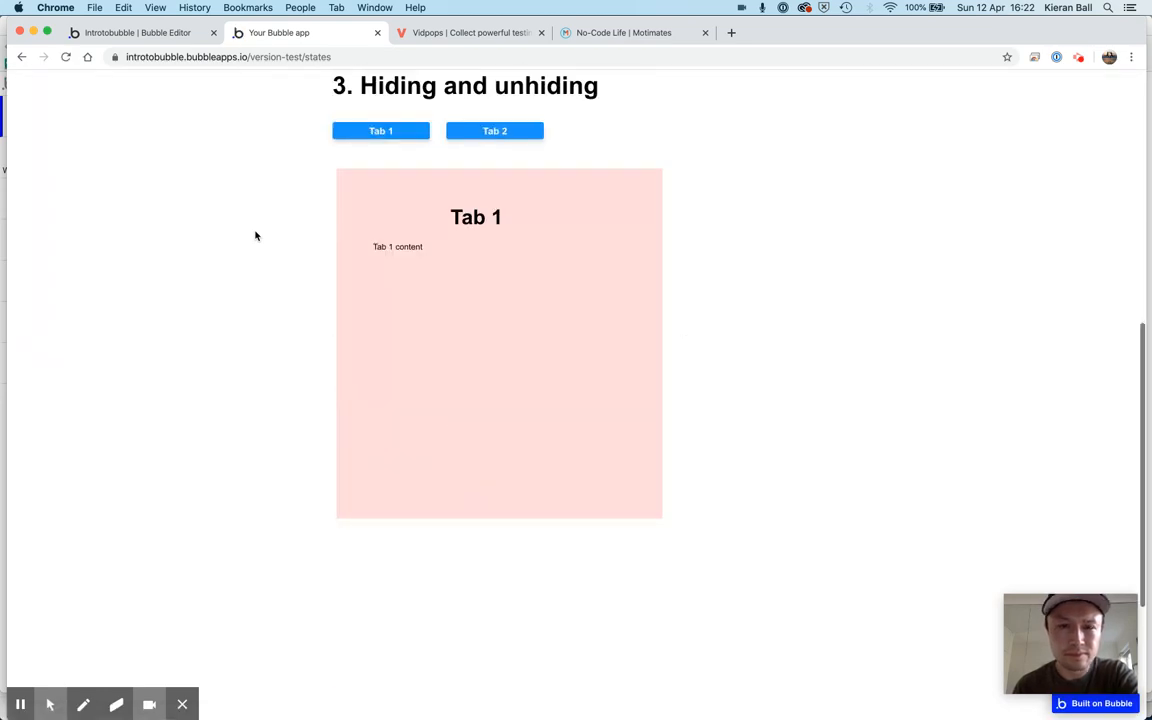
{"action": "left_click", "coordinate": [476, 166]}
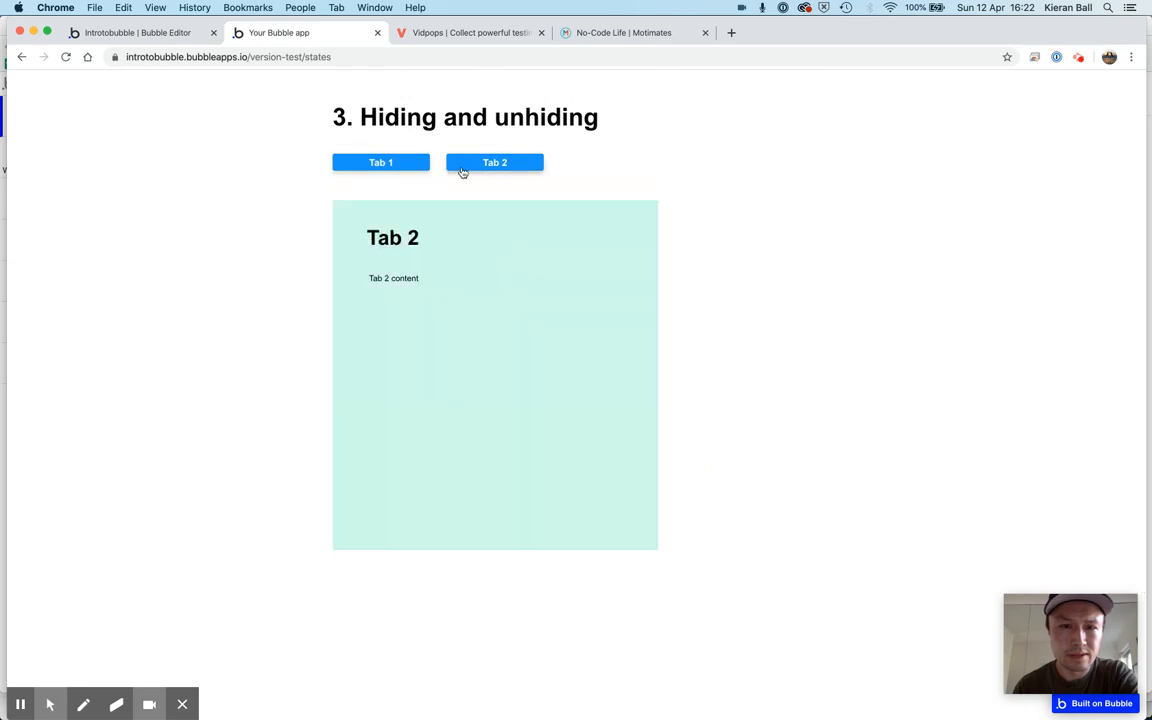
{"action": "left_click", "coordinate": [398, 166]}
{"action": "left_click", "coordinate": [476, 166]}
{"action": "left_click", "coordinate": [383, 163]}
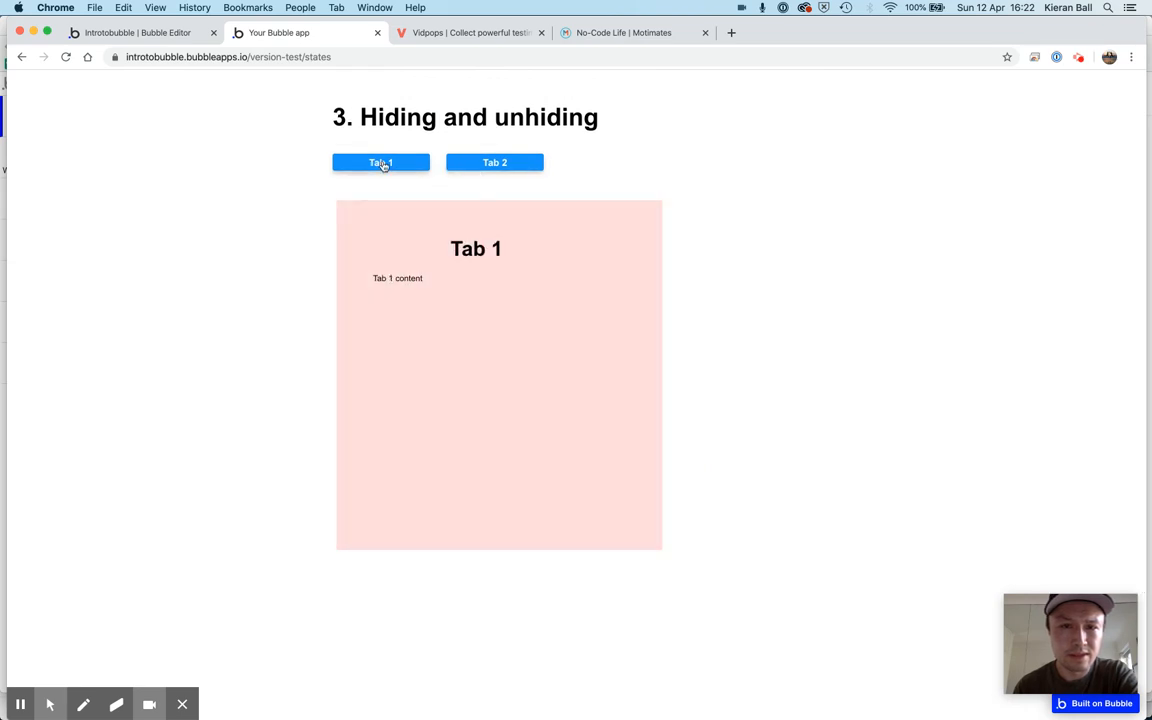
{"action": "left_click", "coordinate": [484, 162]}
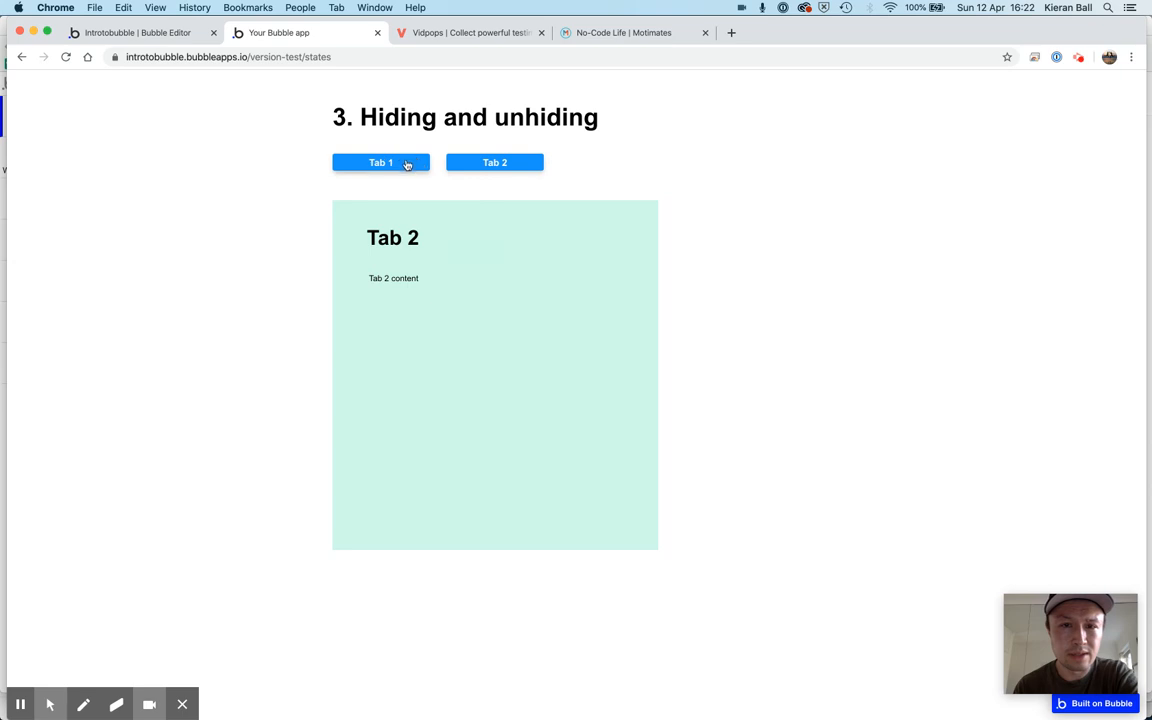